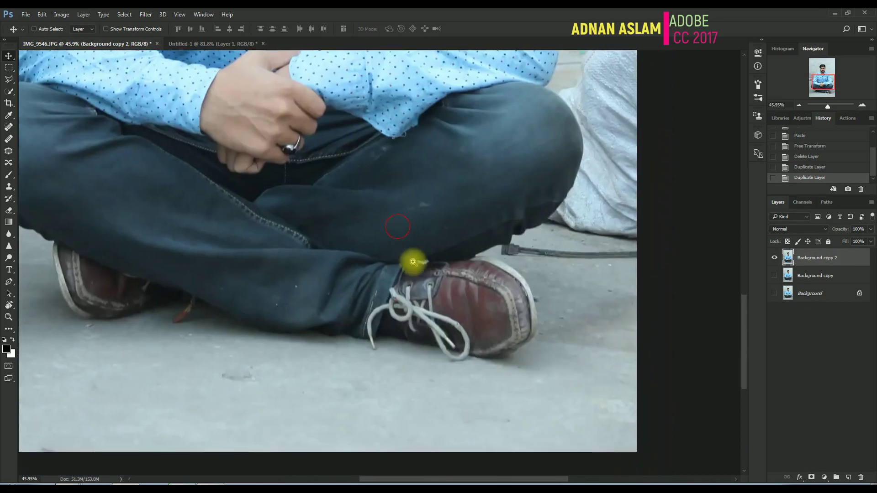
# Trace a Pen path from the trouser hem around the loose lace end and along the sole of the laced front shoe
pyautogui.moveTo(446, 320); pyautogui.dragTo(420, 90)
pyautogui.moveTo(437, 355); pyautogui.dragTo(412, 304)
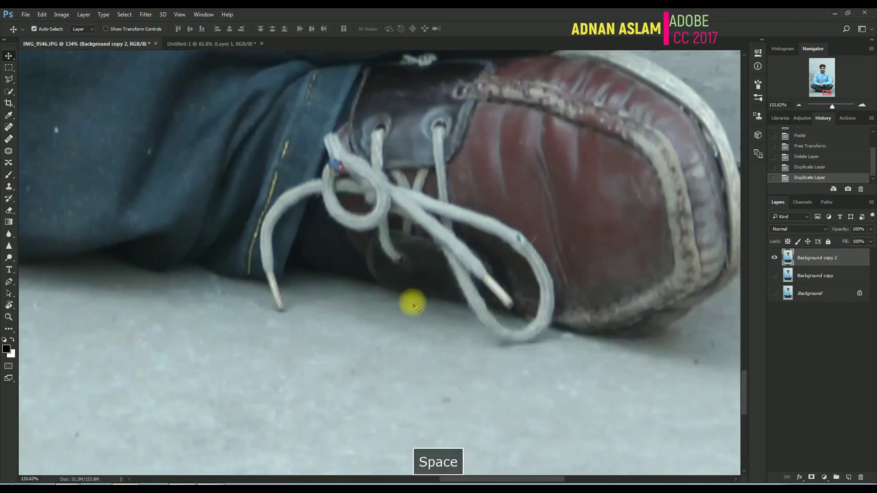
pyautogui.press('p')
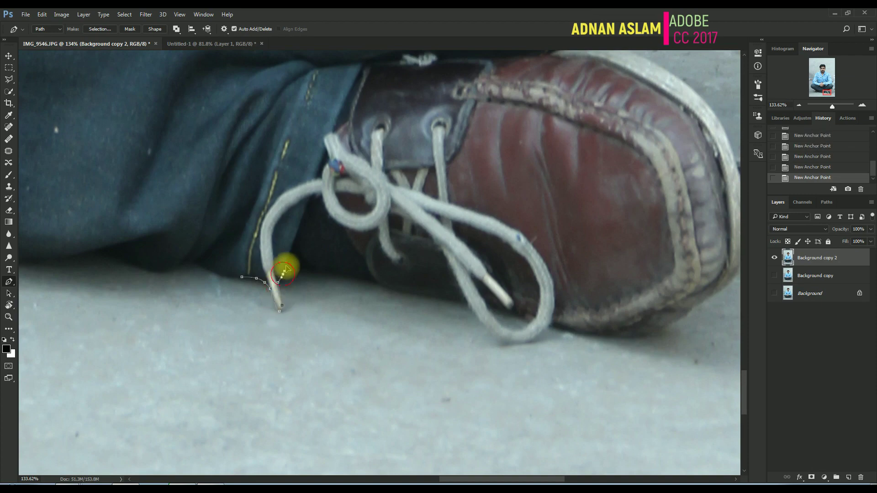
pyautogui.click(466, 303)
pyautogui.moveTo(543, 334); pyautogui.dragTo(291, 330)
pyautogui.click(401, 333)
pyautogui.moveTo(486, 192); pyautogui.dragTo(384, 436)
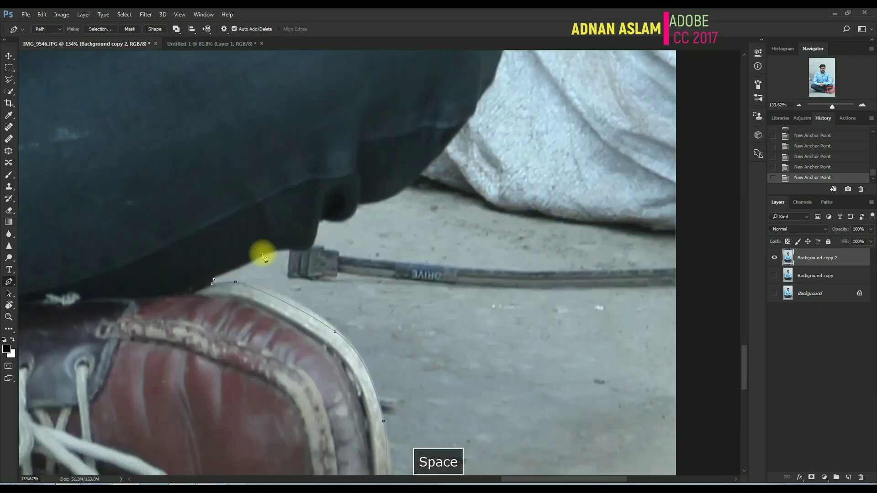
# Continue the path around the man's knee, body and head back to its start, and convert it to a selection
pyautogui.moveTo(419, 188); pyautogui.dragTo(303, 294)
pyautogui.moveTo(315, 228); pyautogui.dragTo(283, 425)
pyautogui.moveTo(367, 331); pyautogui.dragTo(372, 313)
pyautogui.moveTo(363, 221); pyautogui.dragTo(219, 297)
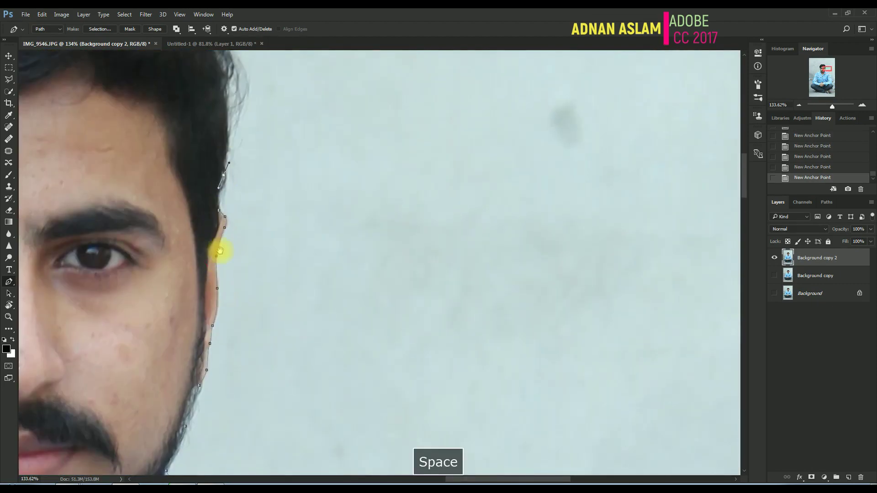
pyautogui.moveTo(219, 251); pyautogui.dragTo(293, 167)
pyautogui.hotkey('ctrl', 'alt', 'z')
pyautogui.moveTo(318, 338); pyautogui.dragTo(362, 197)
pyautogui.hotkey('ctrl', 'Return')
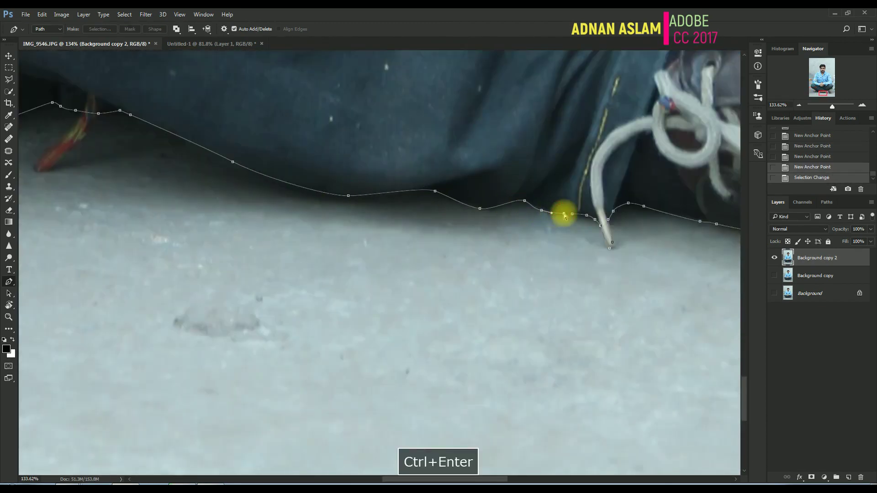
# Feather the selection by 1 pixel and add it as a layer mask to Background copy 2
pyautogui.hotkey('ctrl', '0')
pyautogui.hotkey('ctrl', 'alt', 'd')
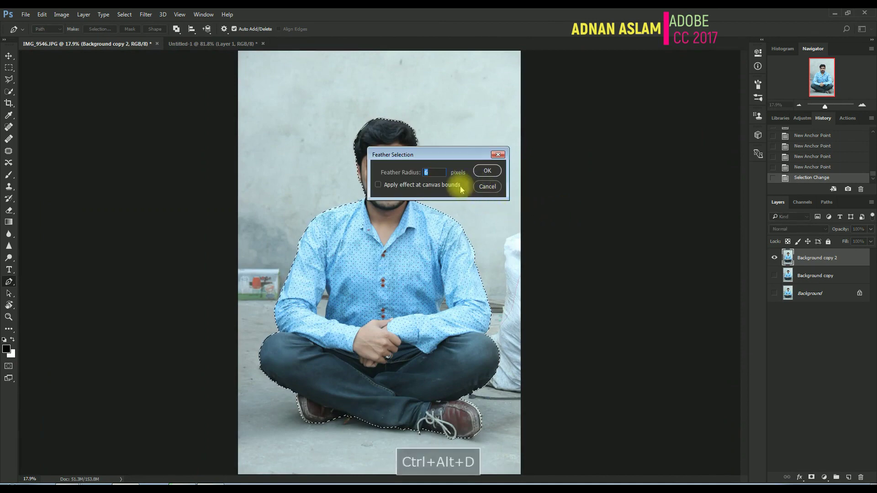
pyautogui.write('1')
pyautogui.click(486, 171)
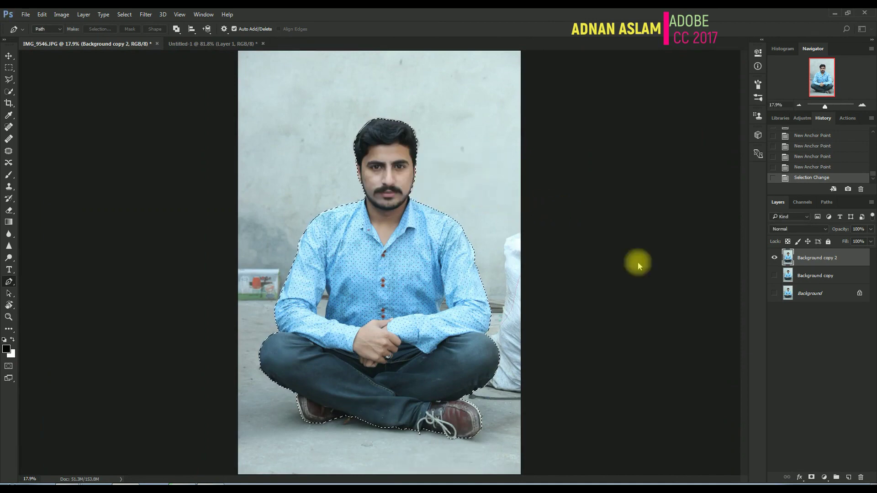
pyautogui.click(811, 478)
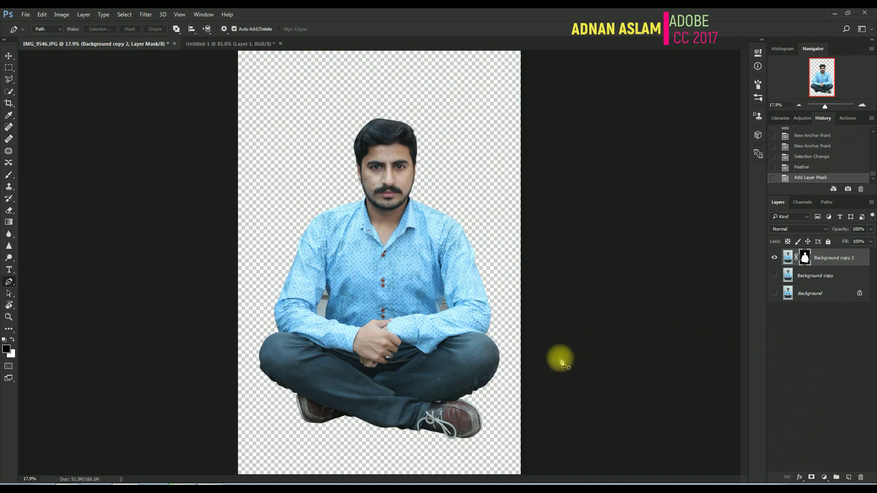
# Trace the background gap between the torso and the man's left arm with the Pen tool and convert it to a selection
pyautogui.moveTo(410, 289); pyautogui.dragTo(501, 300)
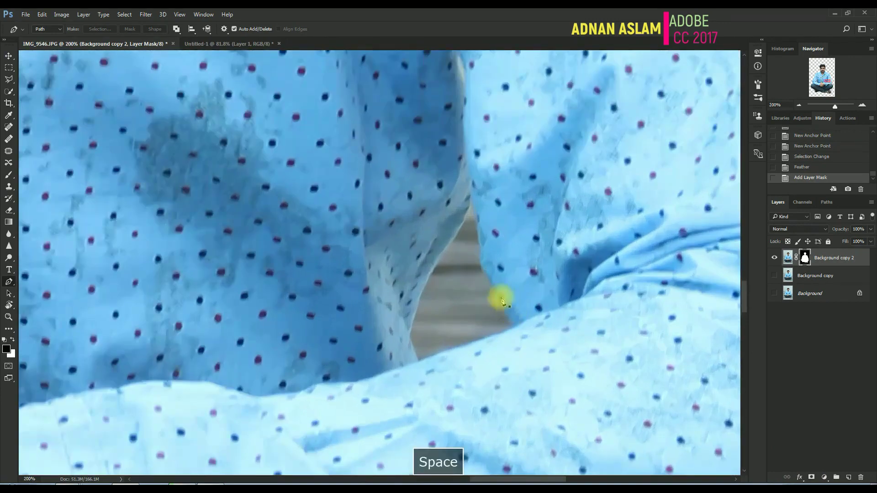
pyautogui.click(473, 202)
pyautogui.moveTo(482, 267); pyautogui.dragTo(489, 280)
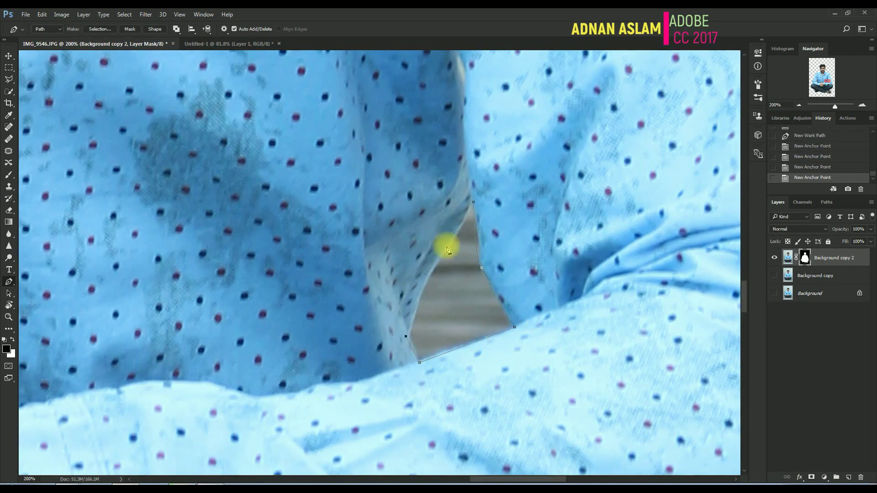
pyautogui.click(471, 205)
pyautogui.hotkey('ctrl', 'Return')
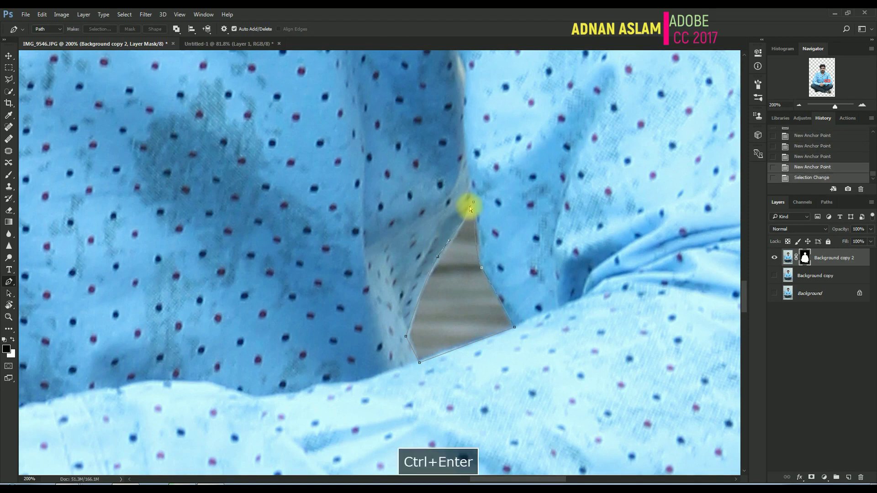
# Feather the left-arm gap selection, clear its pixels from the Background copy 2 image, and deselect
pyautogui.hotkey('ctrl', 'alt', 'd')
pyautogui.press('Return')
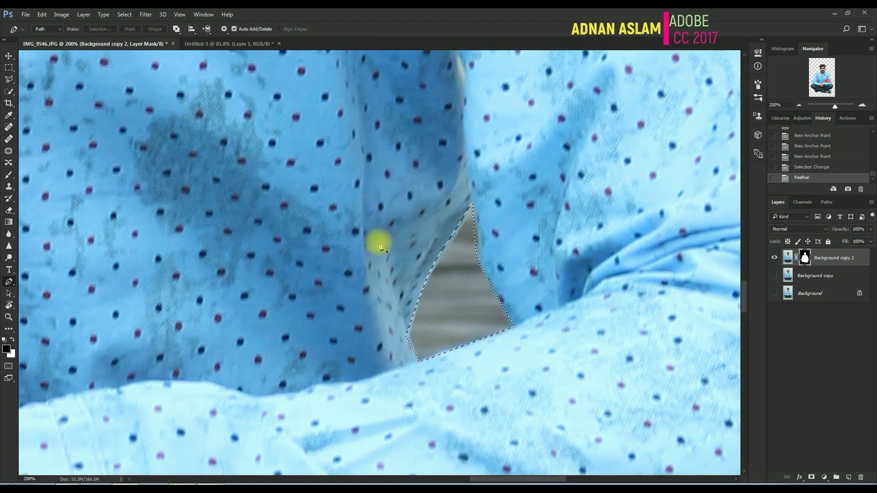
pyautogui.press('End')
pyautogui.hotkey('ctrl', '0')
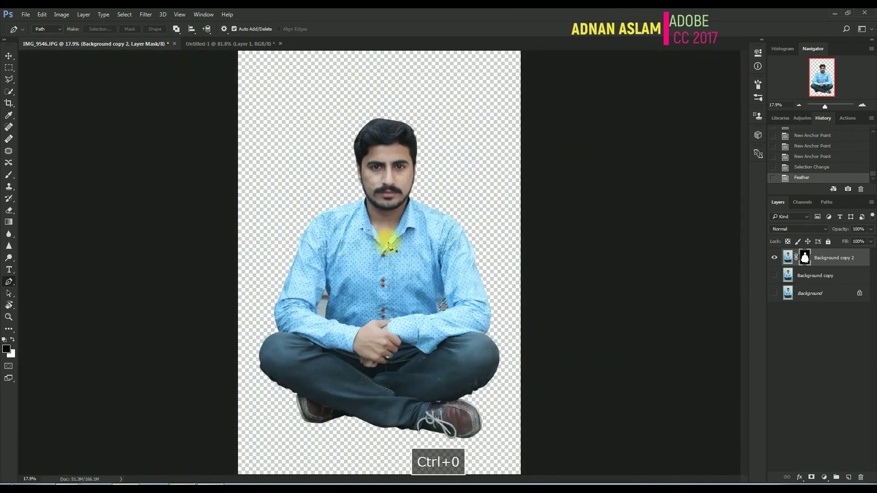
pyautogui.press('Delete')
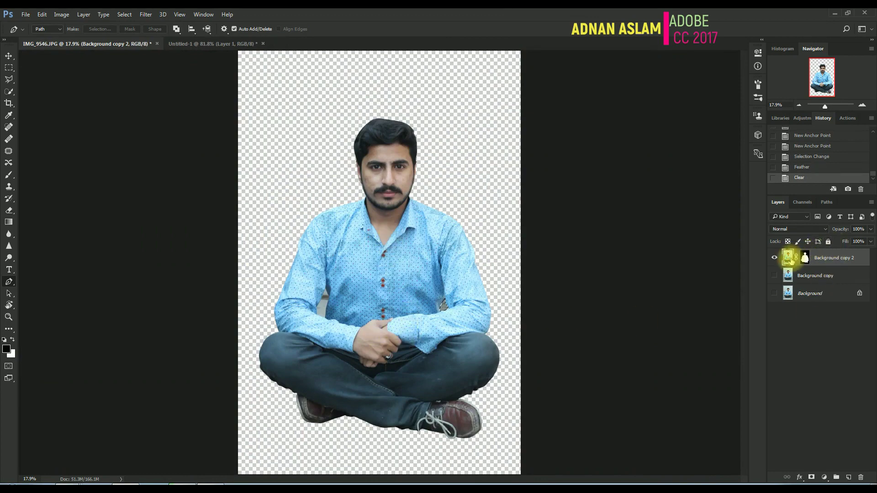
pyautogui.press('Delete')
pyautogui.hotkey('ctrl', 'd')
# Trace the background gap between the torso and the man's right arm with the Pen tool and convert it to a selection
pyautogui.keyDown('ctrl'); pyautogui.click(317, 290); pyautogui.keyUp('ctrl')
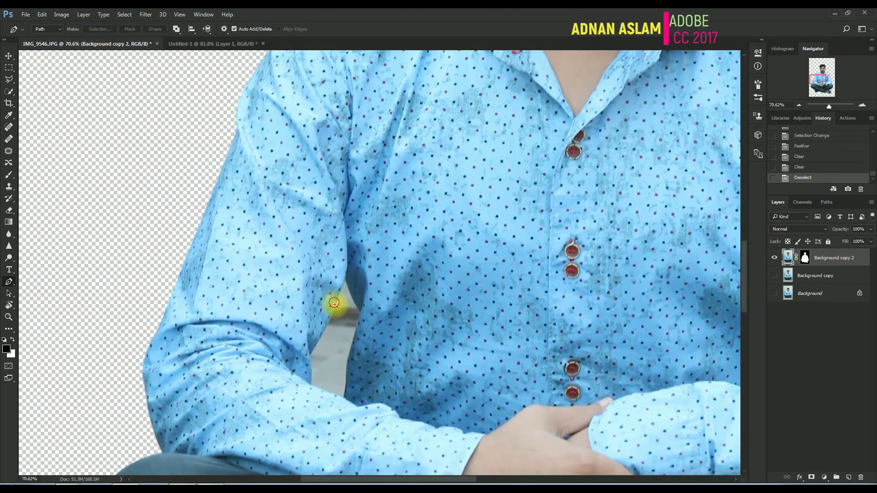
pyautogui.keyDown('ctrl'); pyautogui.click(334, 303); pyautogui.keyUp('ctrl')
pyautogui.click(358, 251)
pyautogui.moveTo(377, 304); pyautogui.dragTo(432, 160)
pyautogui.click(388, 324)
pyautogui.moveTo(411, 236); pyautogui.dragTo(408, 252)
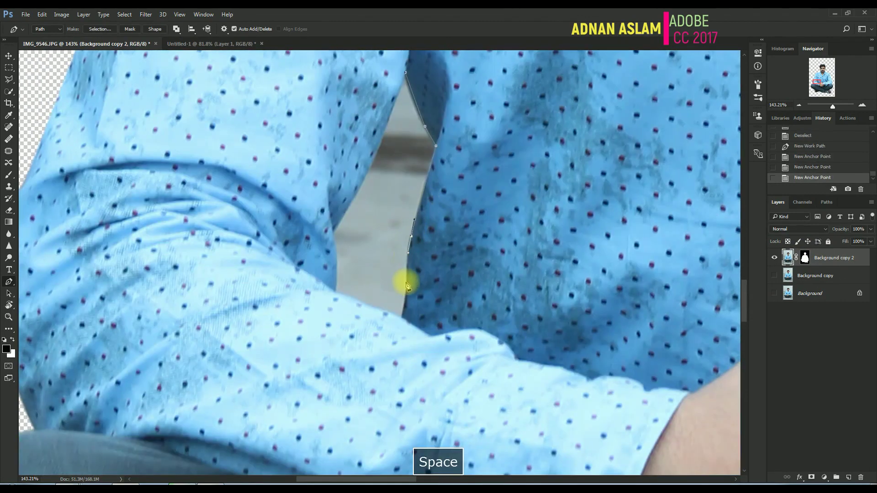
pyautogui.moveTo(407, 286); pyautogui.dragTo(405, 308)
pyautogui.click(402, 319)
pyautogui.click(335, 293)
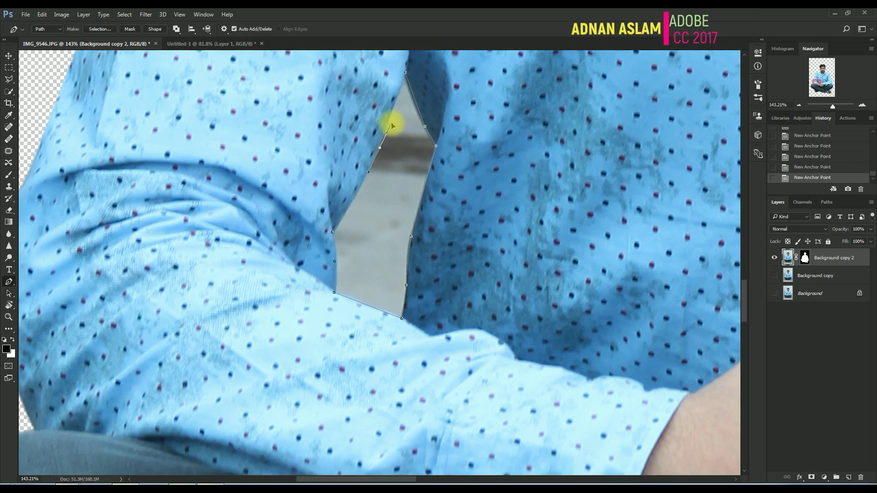
pyautogui.hotkey('ctrl', 'Return')
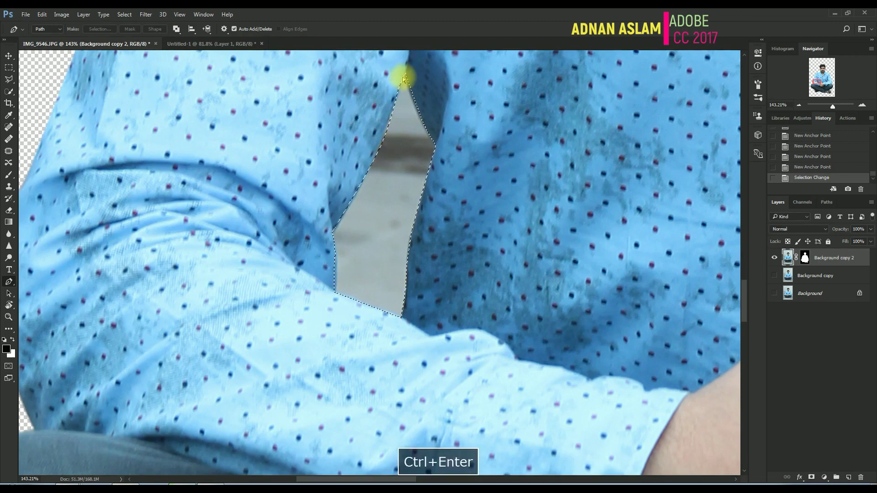
# Feather the right-arm gap selection, clear the background inside it, and deselect
pyautogui.hotkey('ctrl', '0')
pyautogui.hotkey('ctrl', 'alt', 'd')
pyautogui.press('Return')
pyautogui.press('Delete')
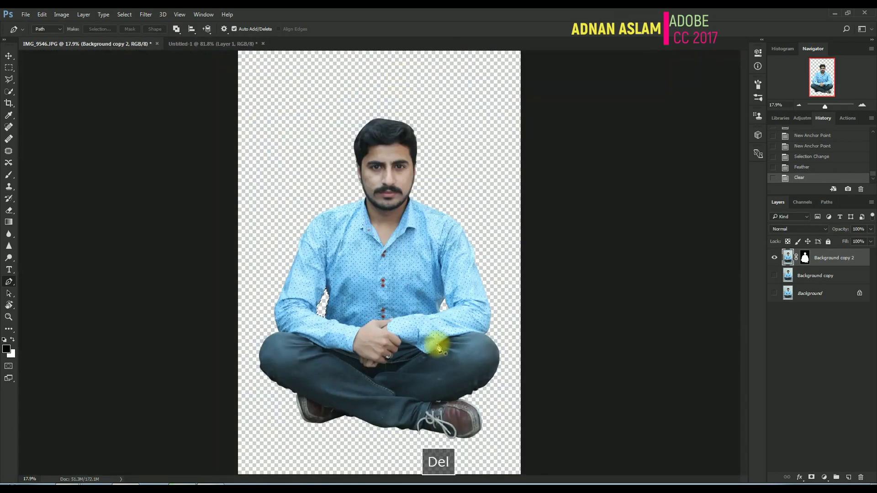
pyautogui.hotkey('ctrl', 'd')
# Trace the small background patch inside the shoelace loop below the front shoe and convert the path to a selection
pyautogui.moveTo(428, 397); pyautogui.dragTo(451, 262)
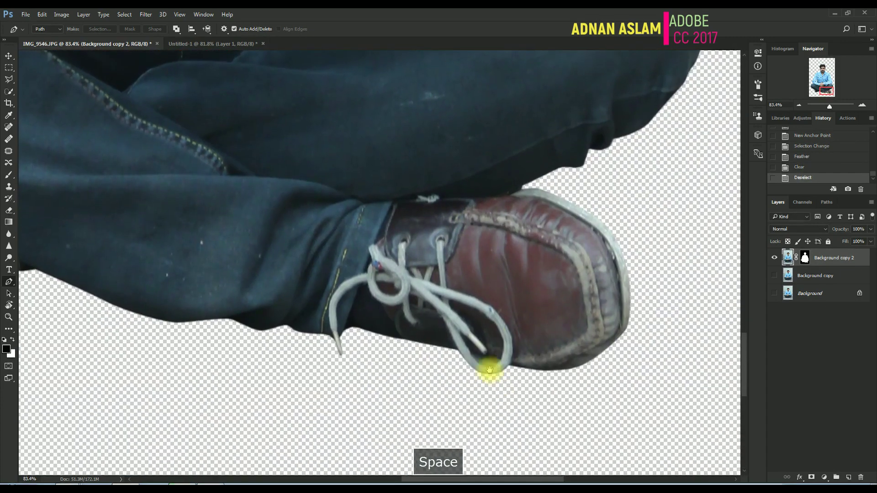
pyautogui.moveTo(486, 369); pyautogui.dragTo(505, 385)
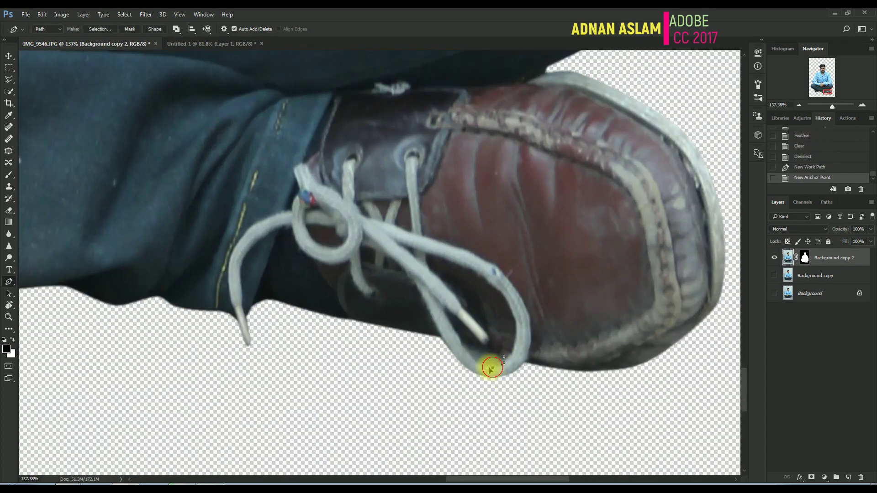
pyautogui.click(492, 367)
pyautogui.click(479, 364)
pyautogui.hotkey('ctrl', 'Return')
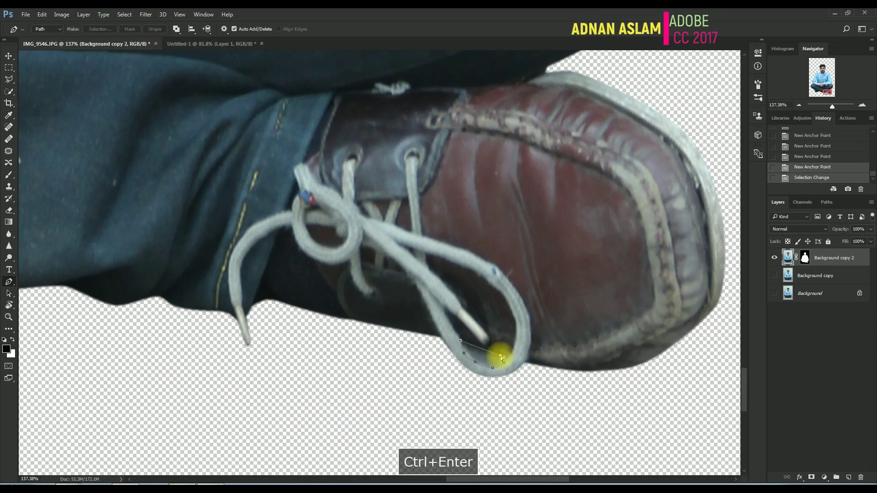
# Feather the shoelace-loop selection, clear the background inside it, and deselect
pyautogui.hotkey('ctrl', '0')
pyautogui.hotkey('ctrl', 'alt', 'd')
pyautogui.press('Return')
pyautogui.press('Delete')
pyautogui.hotkey('ctrl', 'd')
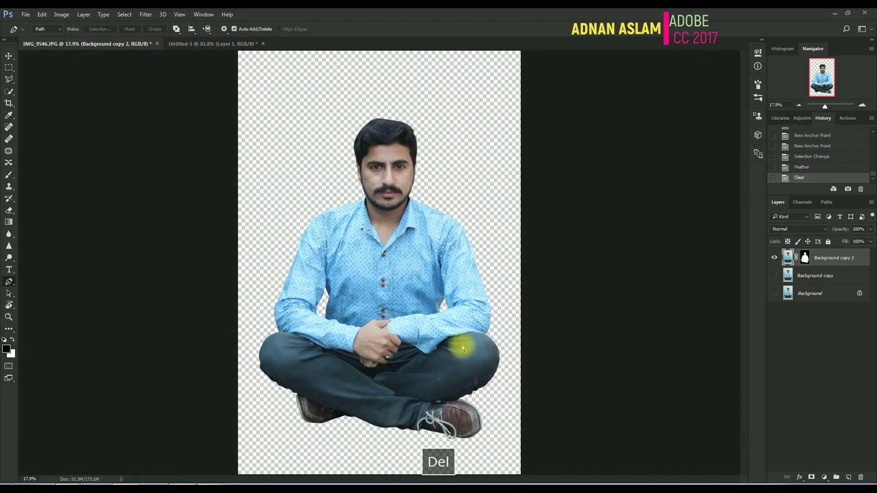
# Save the document as IMG_9546.psd in Photoshop format with layers and Maximize Compatibility enabled
pyautogui.hotkey('ctrl', 's')
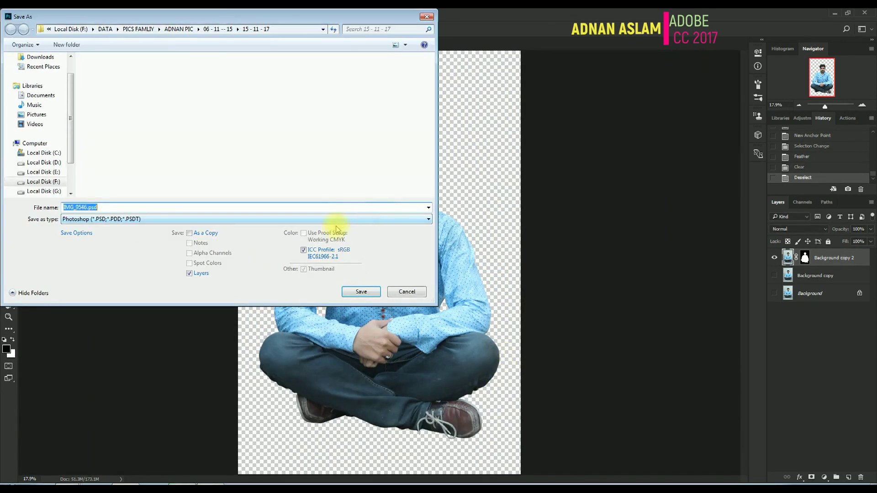
pyautogui.click(361, 293)
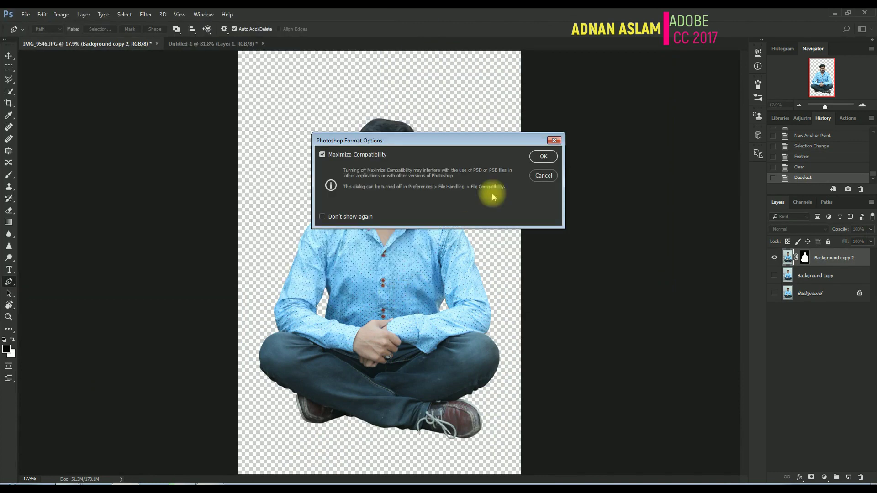
pyautogui.click(542, 158)
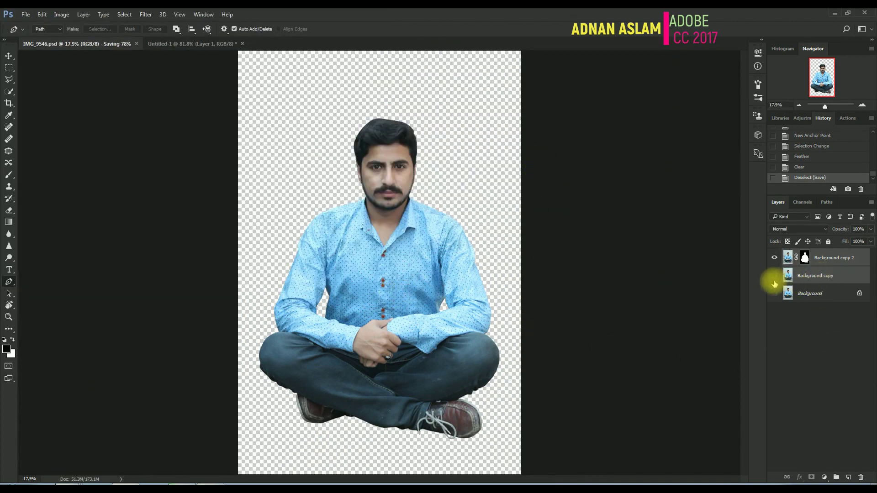
# Copy the Background copy 2 and Background copy layers together into the Untitled-1 road document
pyautogui.click(792, 279)
pyautogui.moveTo(822, 264); pyautogui.dragTo(399, 257)
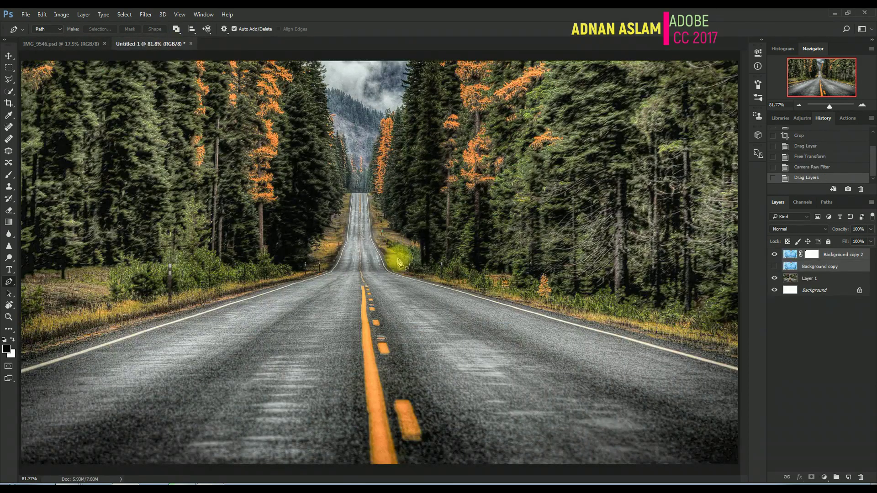
# Scale the two pasted layers down proportionally to about 19.6% so the whole seated man fits on the road scene
pyautogui.keyDown('alt'); pyautogui.click(395, 259); pyautogui.keyUp('alt')
pyautogui.keyDown('alt'); pyautogui.click(394, 258); pyautogui.keyUp('alt')
pyautogui.keyDown('ctrl'); pyautogui.keyDown('alt'); pyautogui.click(394, 259); pyautogui.keyUp('alt'); pyautogui.keyUp('ctrl')
pyautogui.keyDown('ctrl'); pyautogui.keyDown('alt'); pyautogui.click(395, 258); pyautogui.keyUp('alt'); pyautogui.keyUp('ctrl')
pyautogui.keyDown('ctrl'); pyautogui.keyDown('alt'); pyautogui.click(395, 260); pyautogui.keyUp('alt'); pyautogui.keyUp('ctrl')
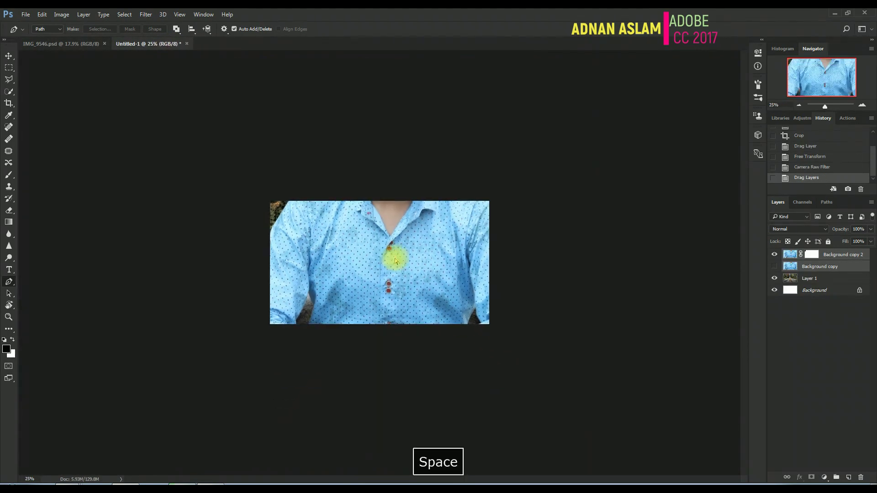
pyautogui.hotkey('ctrl', 't')
pyautogui.keyDown('alt'); pyautogui.click(467, 185); pyautogui.keyUp('alt')
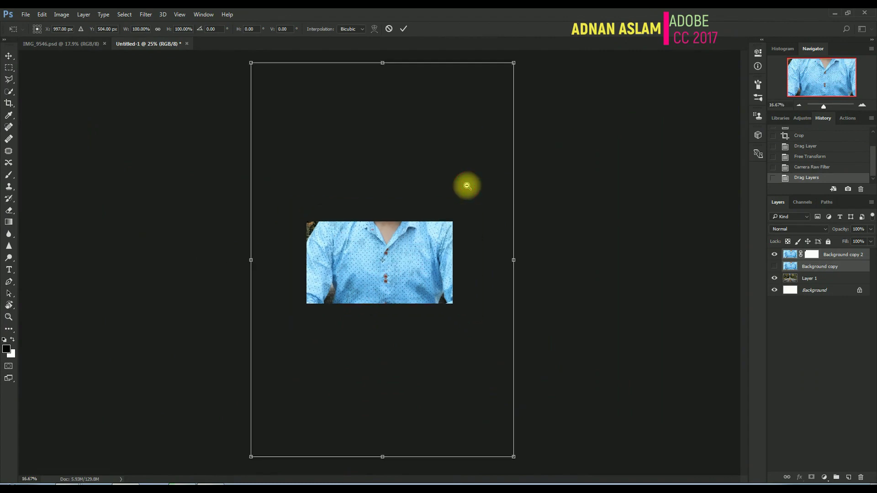
pyautogui.moveTo(478, 115); pyautogui.dragTo(390, 251)
pyautogui.hotkey('ctrl', '0')
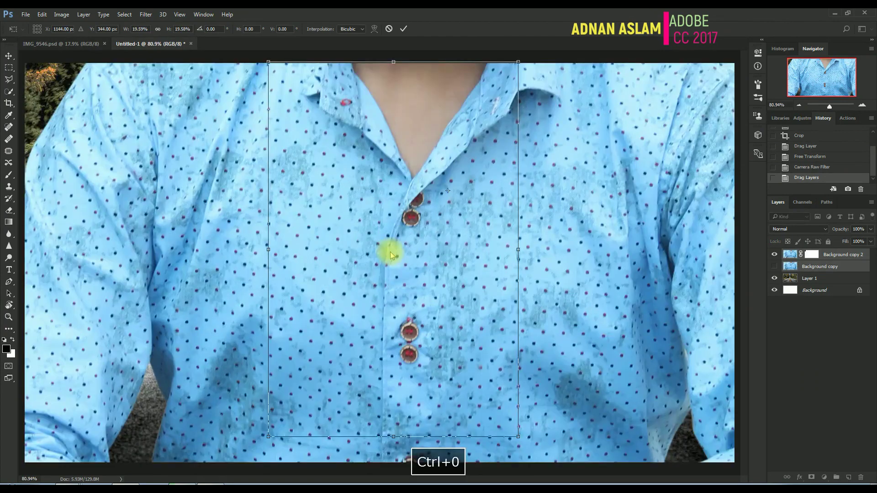
pyautogui.hotkey('ctrl', '-')
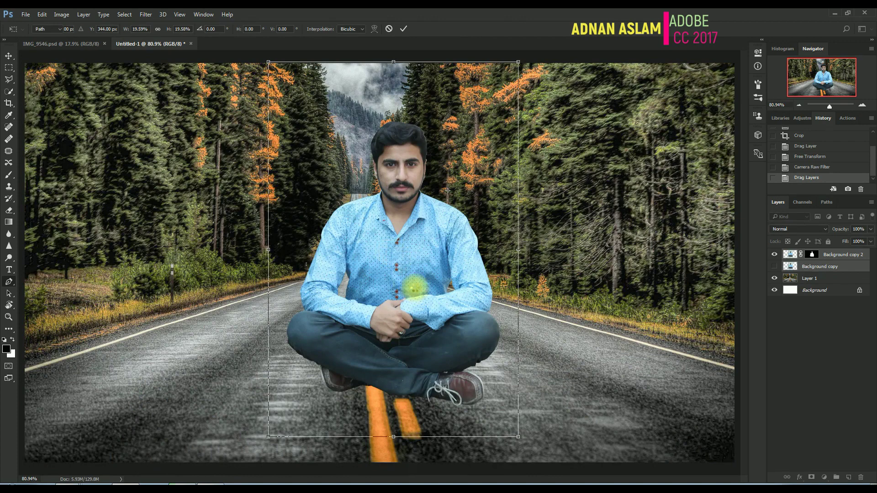
pyautogui.press('Return')
# Move the seated man down onto the road's centre line and scale both layers to about 83.6%
pyautogui.moveTo(422, 287); pyautogui.dragTo(404, 306)
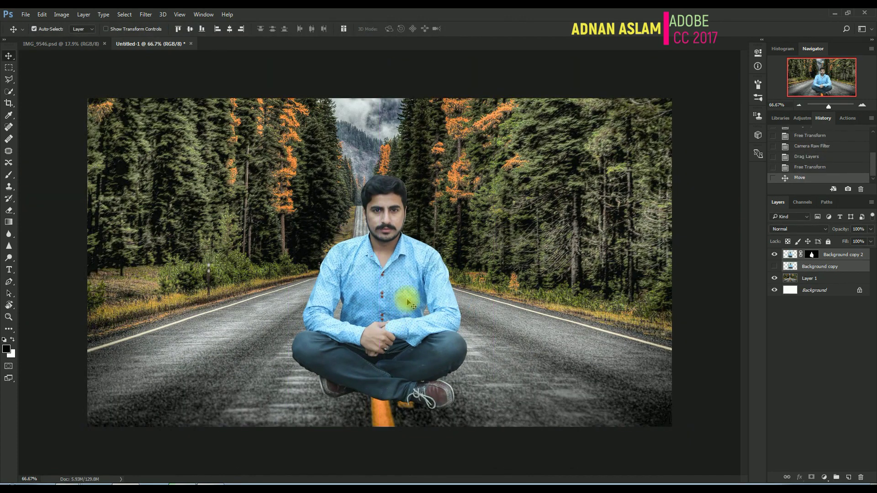
pyautogui.hotkey('ctrl', 't')
pyautogui.hotkey('ctrl', '-')
pyautogui.moveTo(456, 160); pyautogui.dragTo(443, 179)
pyautogui.moveTo(401, 254); pyautogui.dragTo(395, 270)
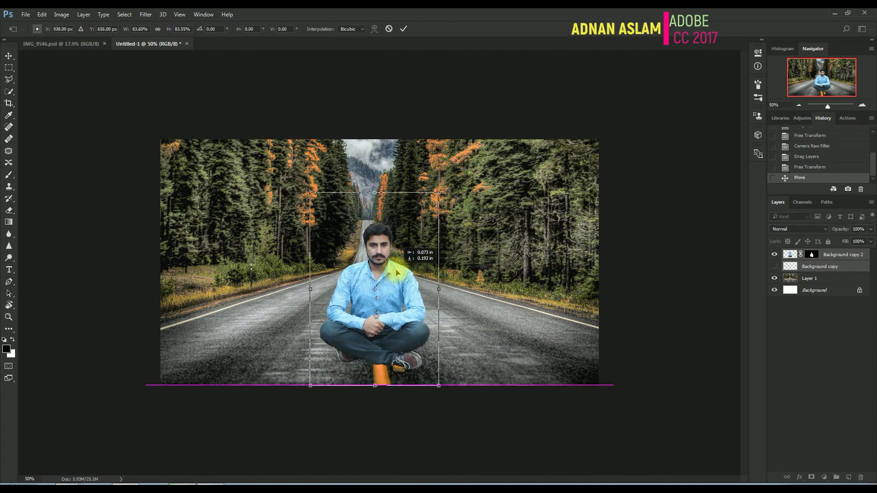
# Rotate both layers of the seated man by -0.82°, move them right to about X 960 px, Y 654 px, and apply the transform
pyautogui.moveTo(490, 281); pyautogui.dragTo(490, 279)
pyautogui.press('Left')
pyautogui.press('Left')
pyautogui.press('Left')
pyautogui.press('Left')
pyautogui.press('Left')
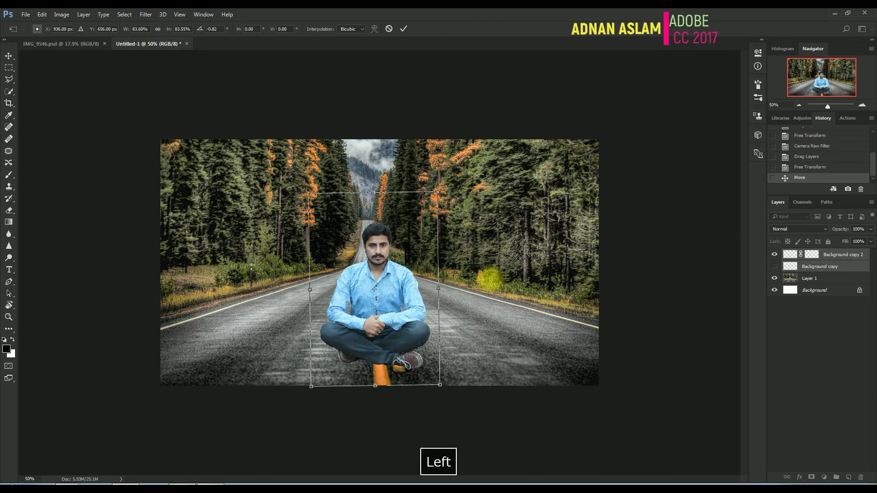
pyautogui.moveTo(396, 295)
pyautogui.mouseDown()
pyautogui.moveTo(417, 296)
pyautogui.moveTo(371, 293)
pyautogui.moveTo(402, 294)
pyautogui.mouseUp()
pyautogui.press('Down')
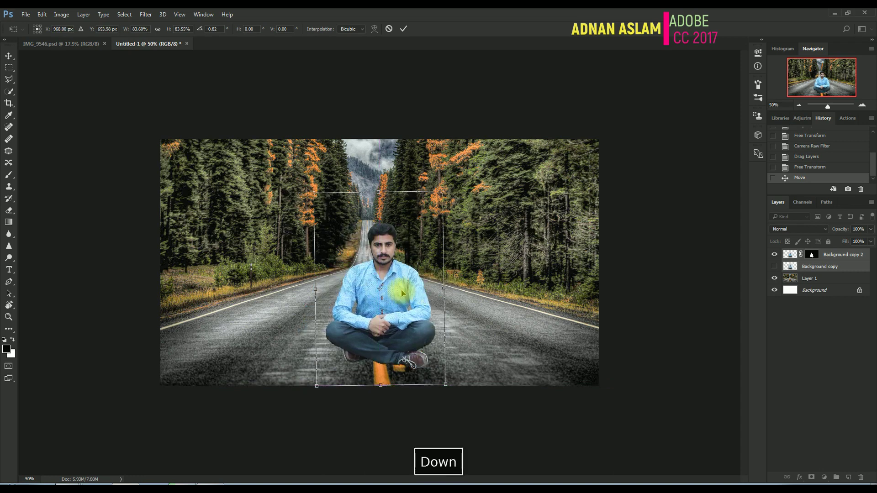
pyautogui.press('Return')
pyautogui.hotkey('ctrl', '0')
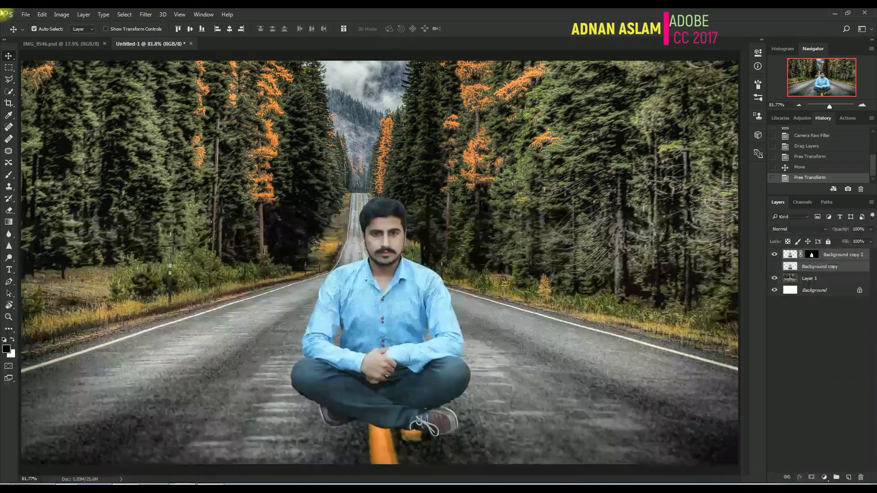
# Save the road composite to the Desktop as 02.psd in Photoshop format with layers and Maximize Compatibility enabled
pyautogui.click(25, 14)
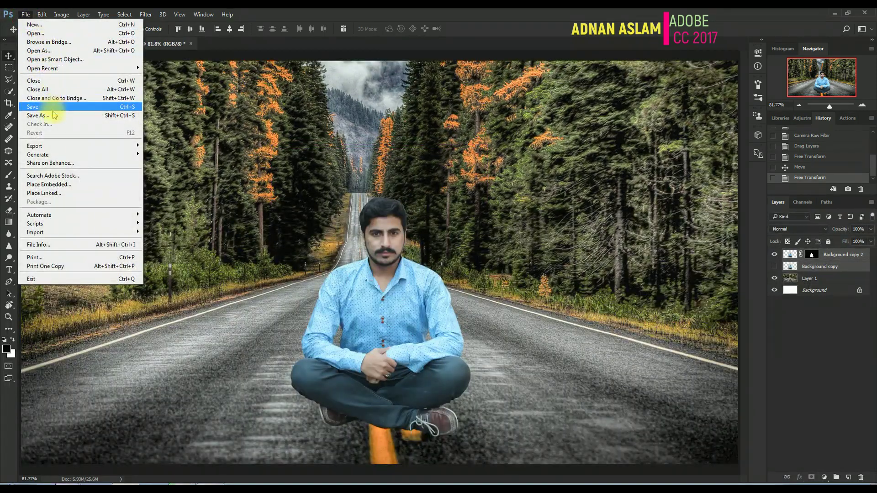
pyautogui.click(49, 115)
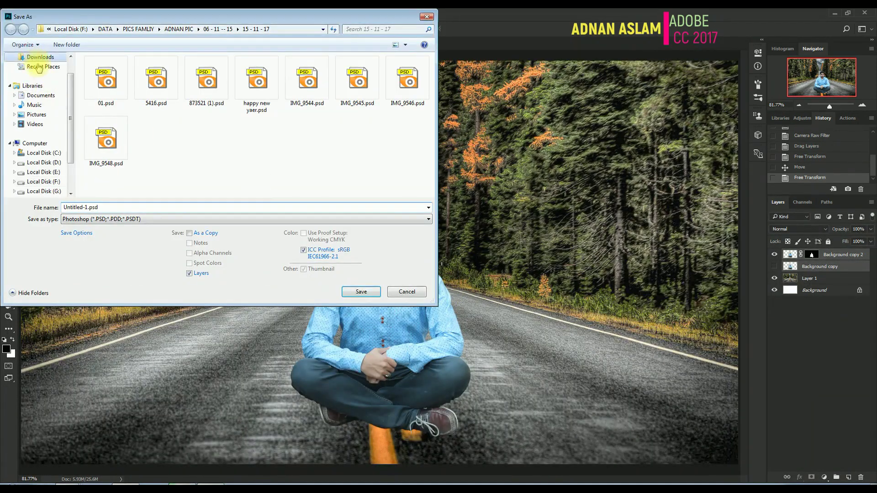
pyautogui.scroll(1, 39, 68)
pyautogui.click(36, 71)
pyautogui.click(125, 210)
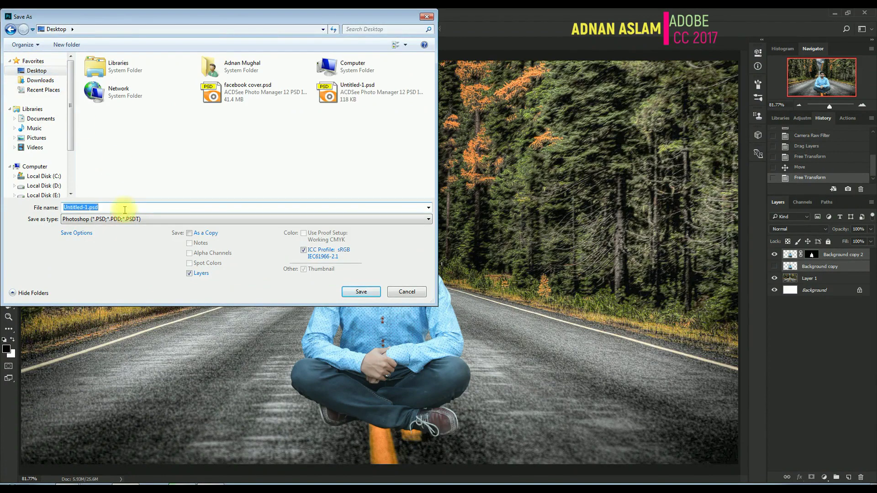
pyautogui.press('Return')
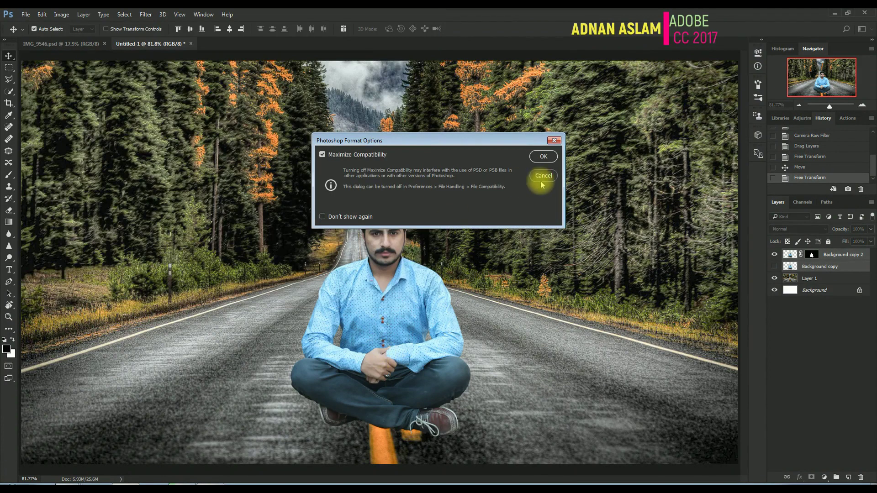
pyautogui.click(545, 157)
pyautogui.hotkey('ctrl', '0')
pyautogui.hotkey('ctrl', 's')
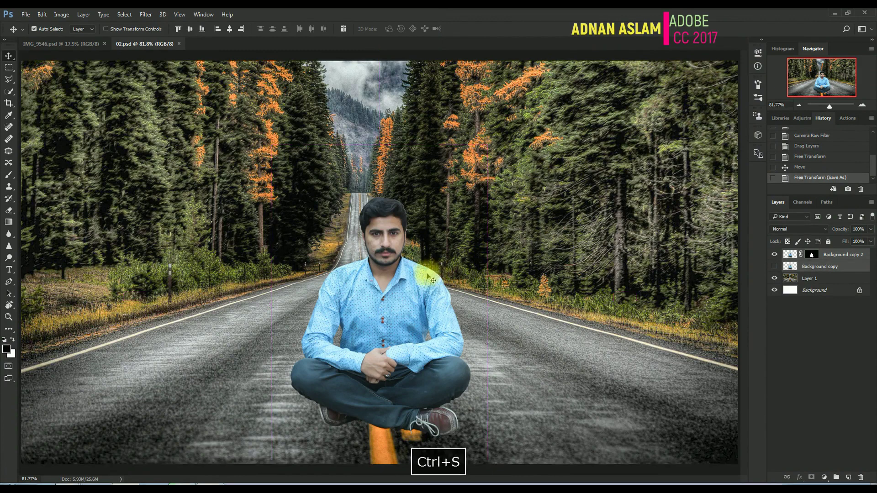
# Show the Background copy layer and set its blend mode to Multiply
pyautogui.click(822, 267)
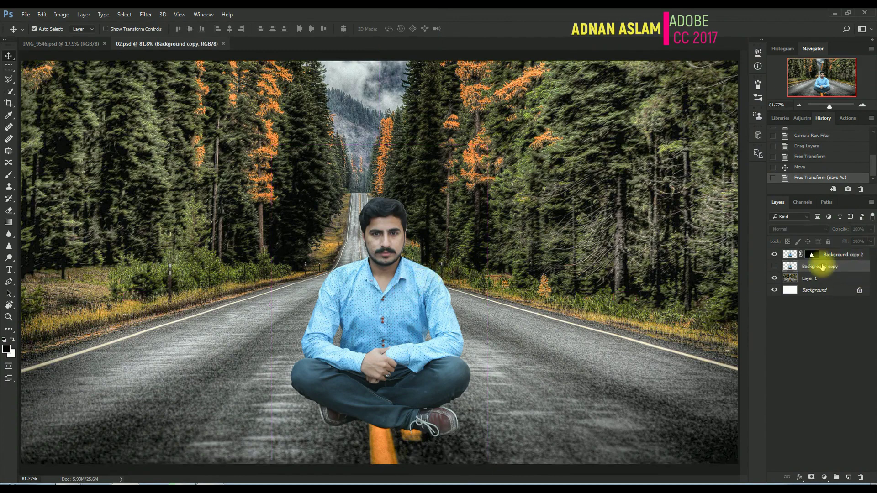
pyautogui.click(775, 265)
pyautogui.click(801, 230)
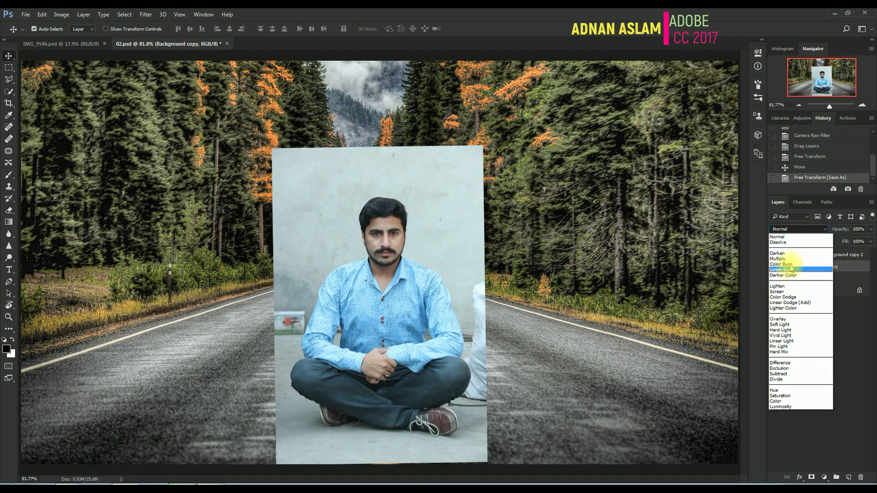
pyautogui.click(787, 258)
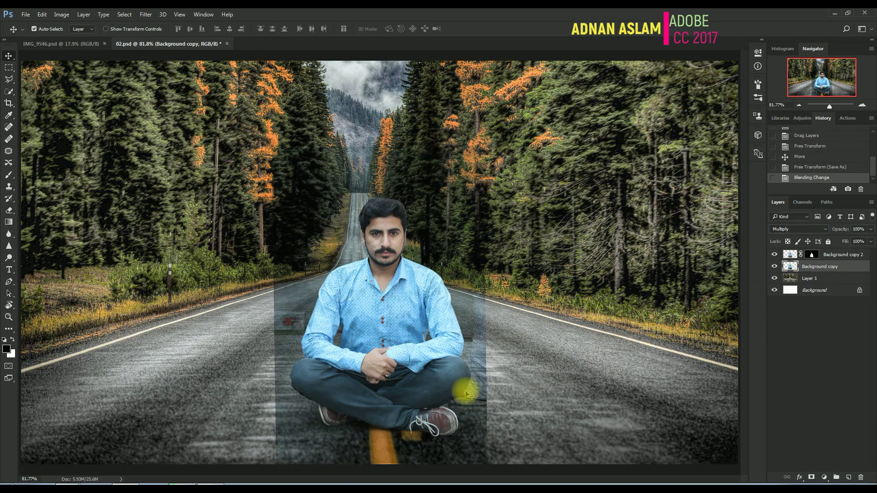
# Erase the Background copy layer's visible photo edges around the man with brush sizes 250 and 175, keeping the shadows beneath him
pyautogui.press('e')
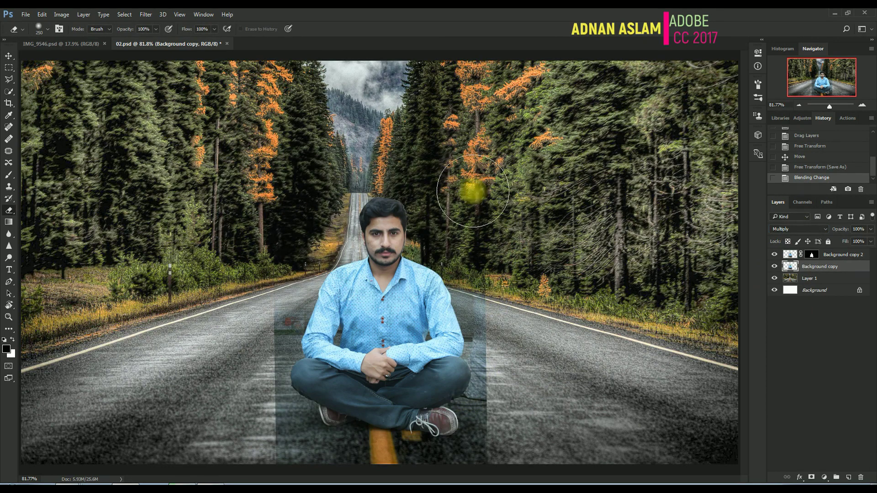
pyautogui.moveTo(479, 284)
pyautogui.mouseDown()
pyautogui.moveTo(519, 337)
pyautogui.moveTo(476, 277)
pyautogui.mouseUp()
pyautogui.moveTo(304, 296)
pyautogui.mouseDown()
pyautogui.moveTo(288, 286)
pyautogui.moveTo(272, 327)
pyautogui.mouseUp()
pyautogui.moveTo(490, 299)
pyautogui.mouseDown()
pyautogui.moveTo(497, 433)
pyautogui.moveTo(513, 453)
pyautogui.mouseUp()
pyautogui.press('[')
pyautogui.press('[')
pyautogui.press('[')
pyautogui.press('[')
pyautogui.press('[')
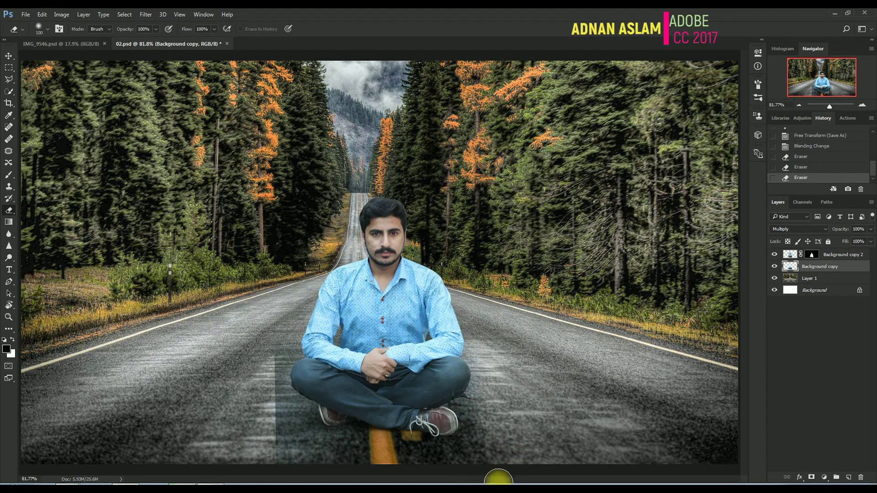
pyautogui.press('space')
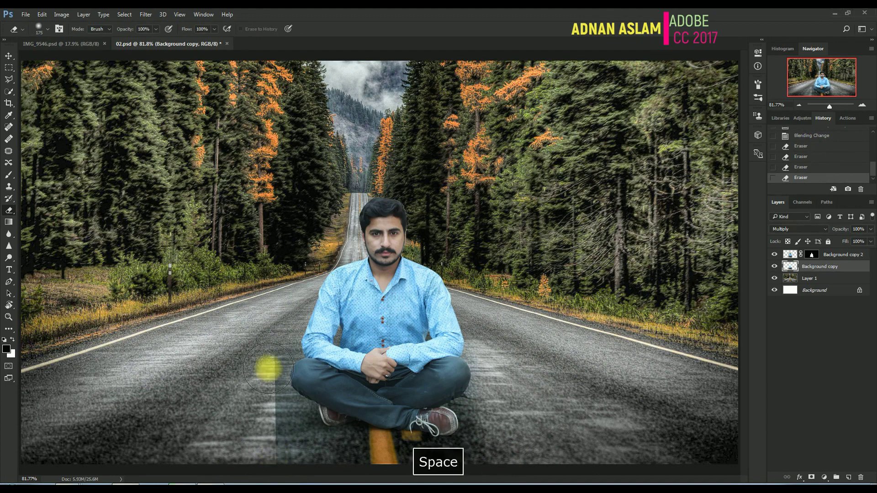
pyautogui.moveTo(270, 371)
pyautogui.mouseDown()
pyautogui.moveTo(233, 416)
pyautogui.moveTo(263, 381)
pyautogui.moveTo(242, 483)
pyautogui.moveTo(255, 422)
pyautogui.moveTo(266, 466)
pyautogui.mouseUp()
# Try blend modes from Color through Hard Mix and Hard Light to Overlay on the Background copy layer, and undo the accidental nudge
pyautogui.hotkey('ctrl', '0')
pyautogui.hotkey('ctrl', '+')
pyautogui.hotkey('ctrl', '+')
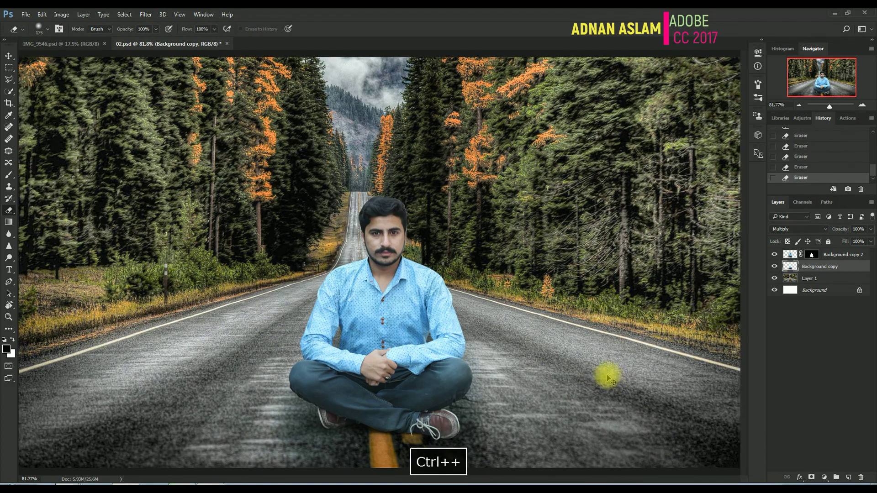
pyautogui.press('space')
pyautogui.moveTo(513, 401); pyautogui.dragTo(454, 196)
pyautogui.keyDown('alt'); pyautogui.click(411, 206); pyautogui.keyUp('alt')
pyautogui.moveTo(330, 118); pyautogui.dragTo(359, 161)
pyautogui.keyDown('ctrl'); pyautogui.click(370, 186); pyautogui.keyUp('ctrl')
pyautogui.press('v')
pyautogui.click(336, 232)
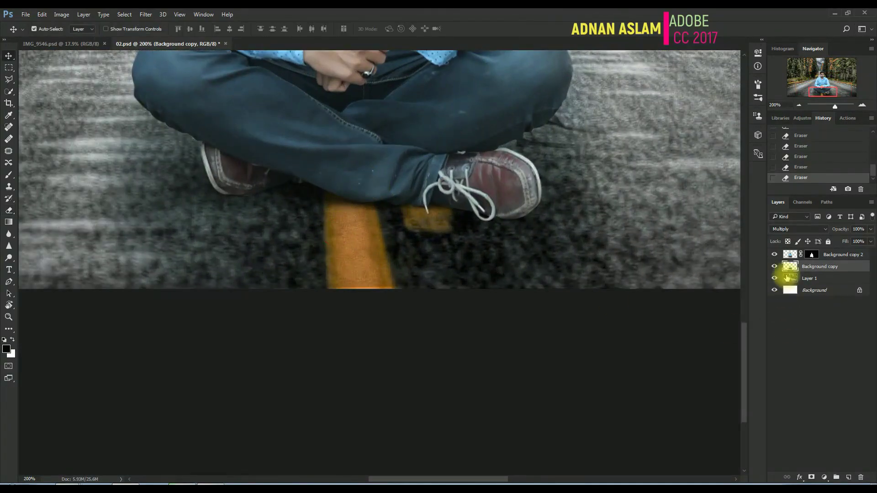
pyautogui.click(799, 229)
pyautogui.click(791, 401)
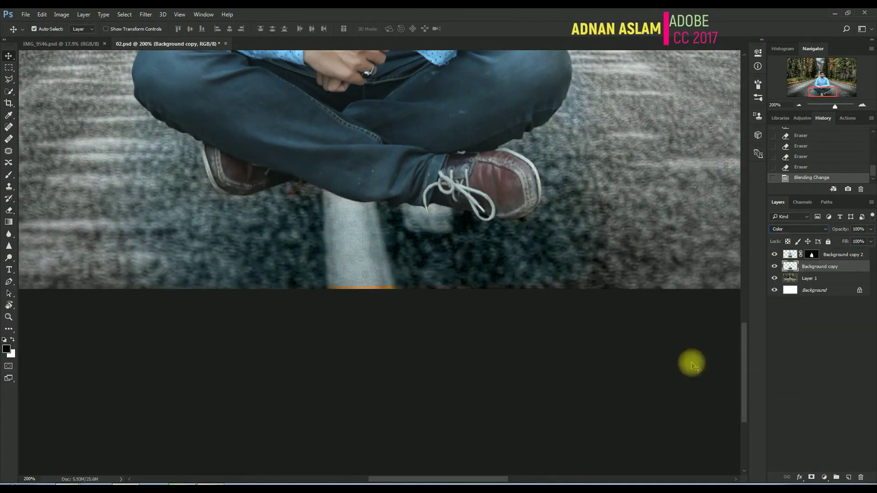
pyautogui.press('Up')
pyautogui.press('Up')
pyautogui.press('Up')
pyautogui.press('Up')
pyautogui.press('Up')
pyautogui.press('Up')
pyautogui.press('Up')
pyautogui.press('Up')
pyautogui.press('Up')
pyautogui.press('Up')
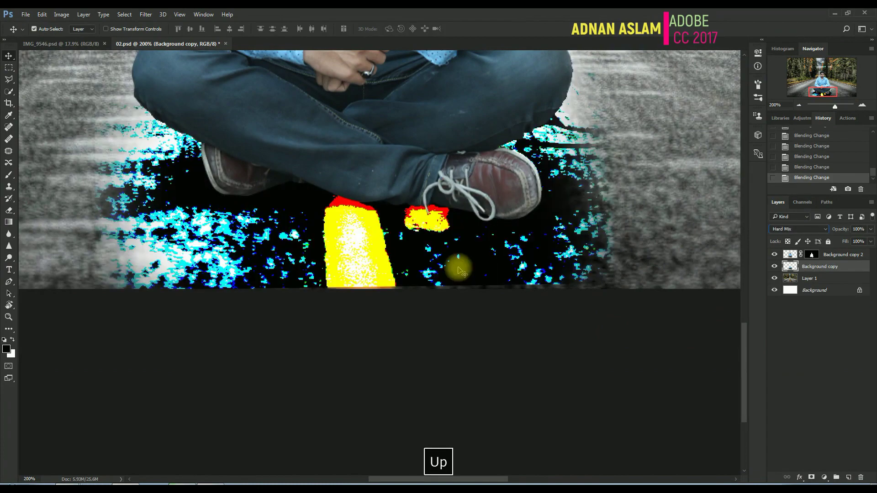
pyautogui.press('Up')
pyautogui.press('Up')
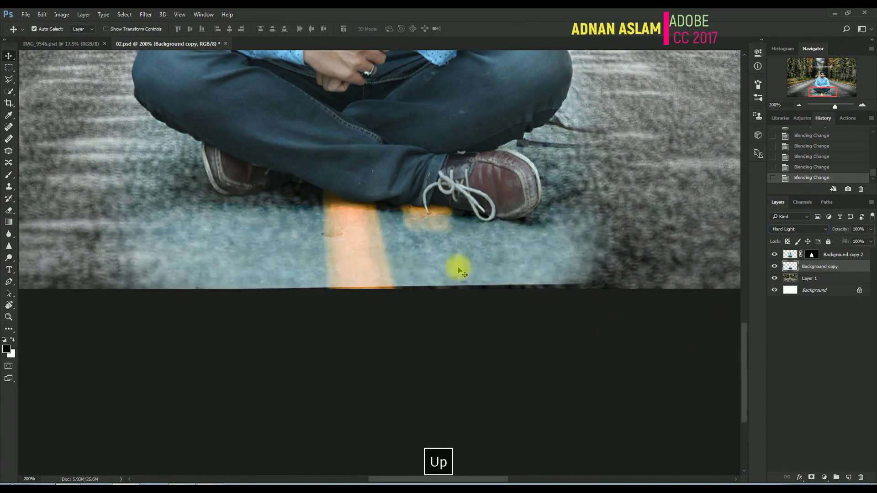
pyautogui.press('Up')
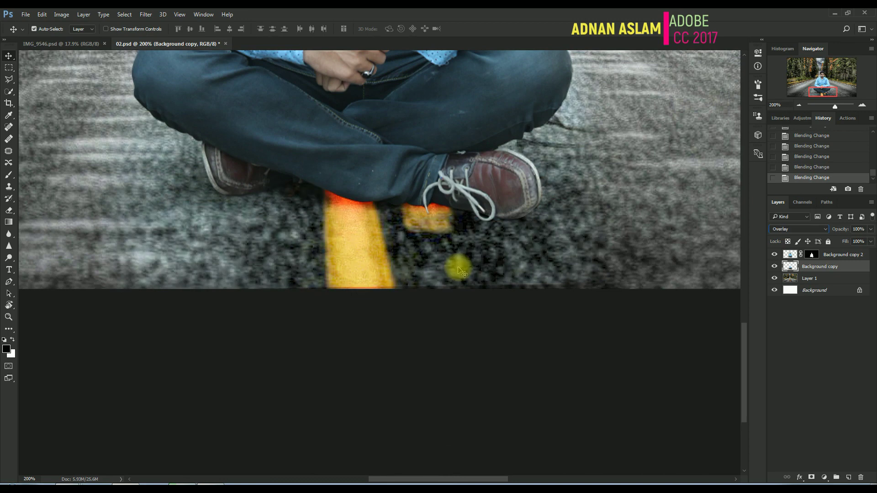
pyautogui.moveTo(455, 261); pyautogui.dragTo(426, 303)
pyautogui.press('Up')
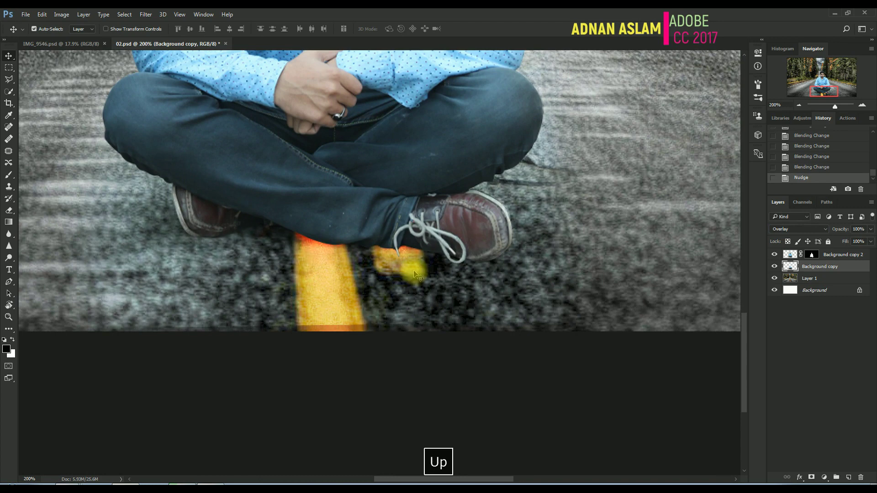
pyautogui.hotkey('ctrl', 'alt', 'z')
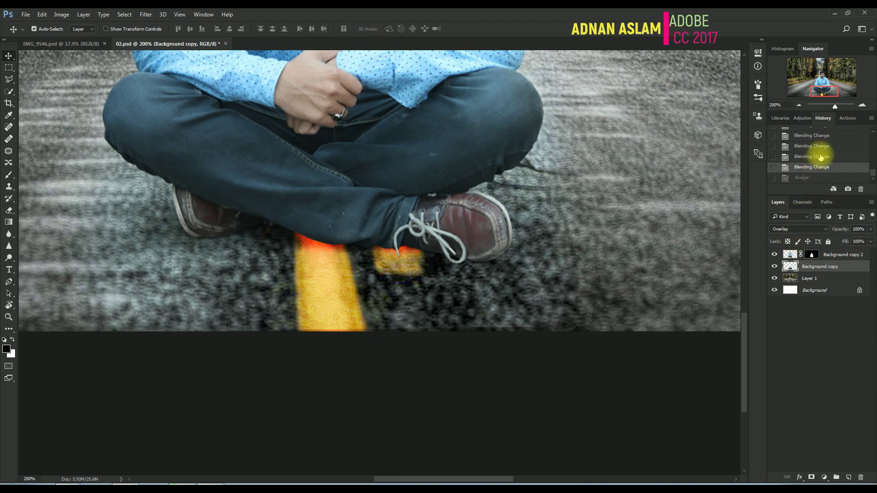
# Try further blend modes on the Background copy layer, from Linear Dodge (Add) through Darker Color and Multiply to Normal and Dissolve
pyautogui.click(798, 229)
pyautogui.click(799, 231)
pyautogui.press('Up')
pyautogui.press('Up')
pyautogui.press('Up')
pyautogui.press('Up')
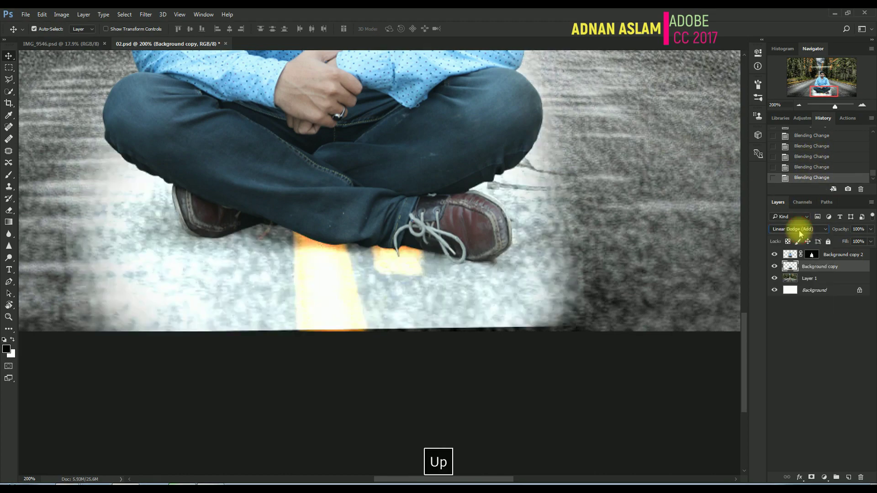
pyautogui.press('Up')
pyautogui.press('Up')
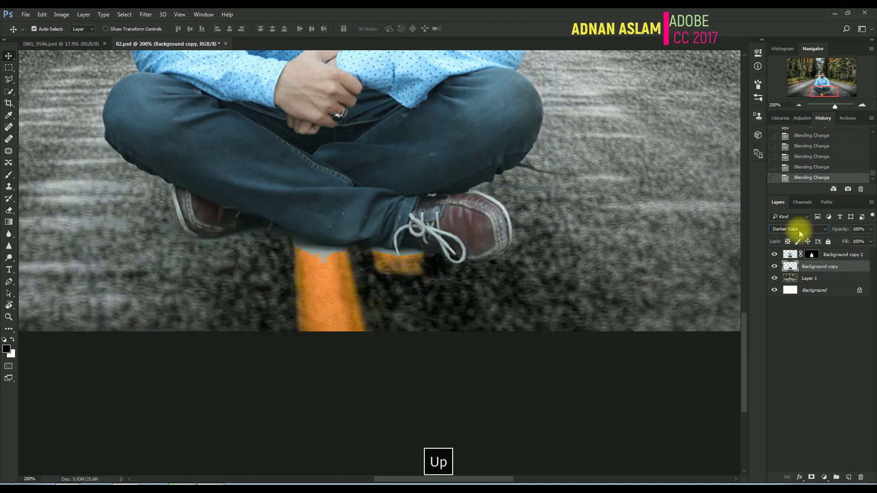
pyautogui.press('Up')
pyautogui.press('Up')
pyautogui.press('Up')
pyautogui.press('Up')
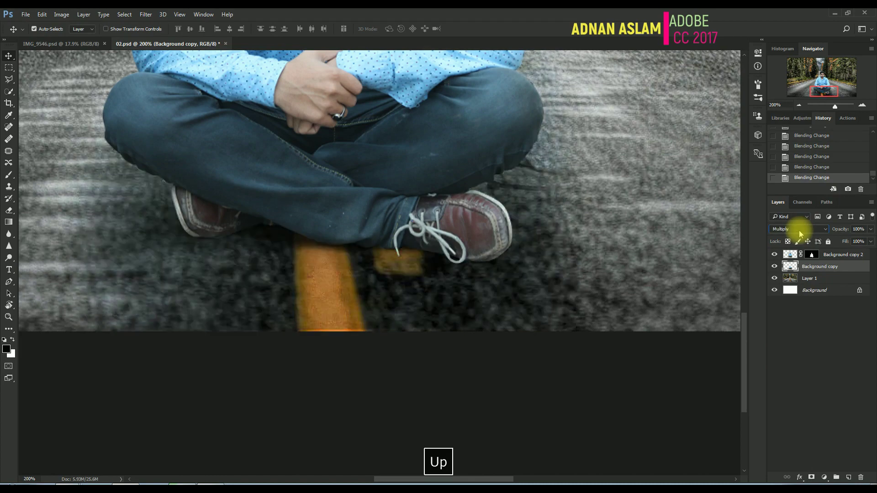
pyautogui.press('Up')
pyautogui.press('Up')
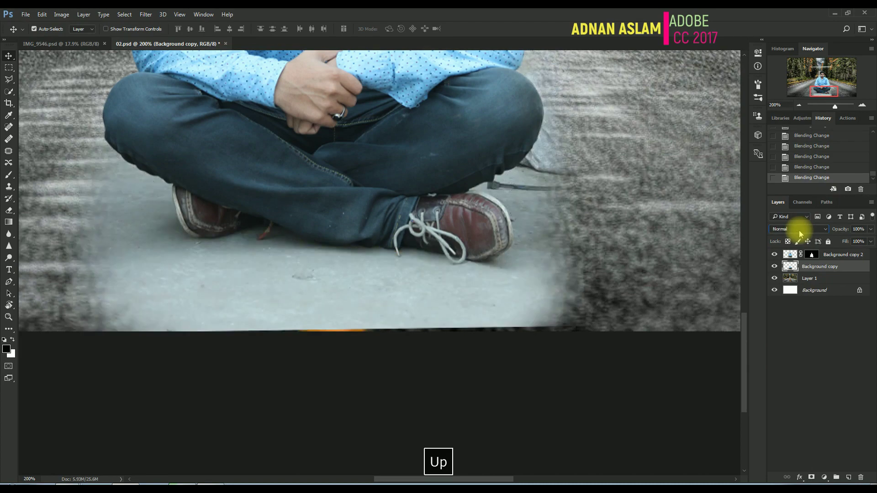
pyautogui.press('Down')
# Set the Background copy layer's blend mode to Multiply and fit the whole composite in view
pyautogui.click(799, 230)
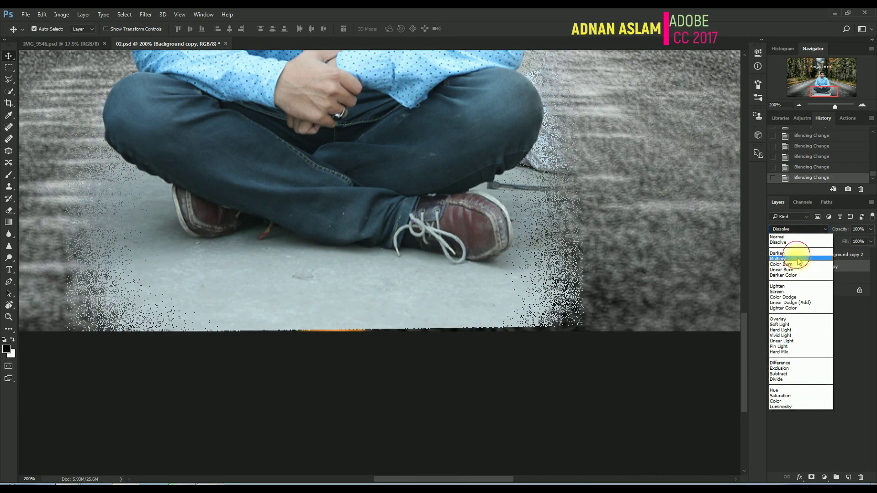
pyautogui.click(797, 252)
pyautogui.hotkey('ctrl', '0')
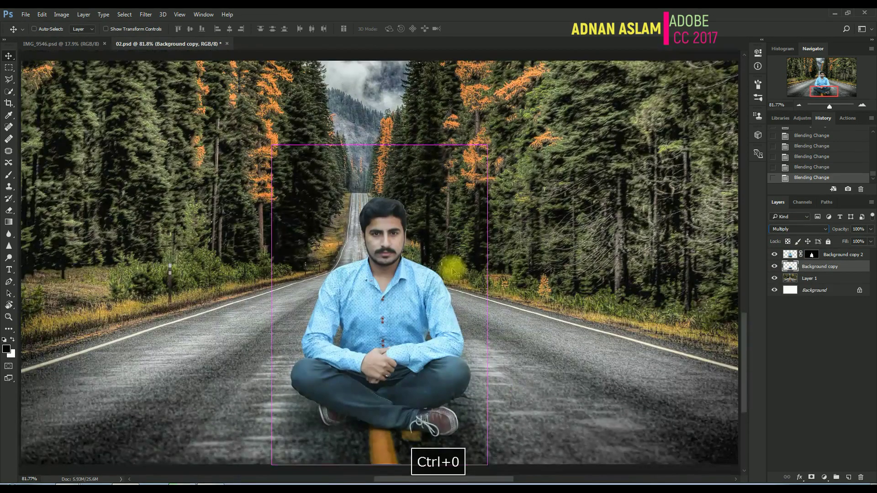
# Apply Camera Raw Filter to the Layer 1 road background with Contrast +21, Highlights +22, Shadows -34, Whites -61 and Blacks -14
pyautogui.click(566, 388)
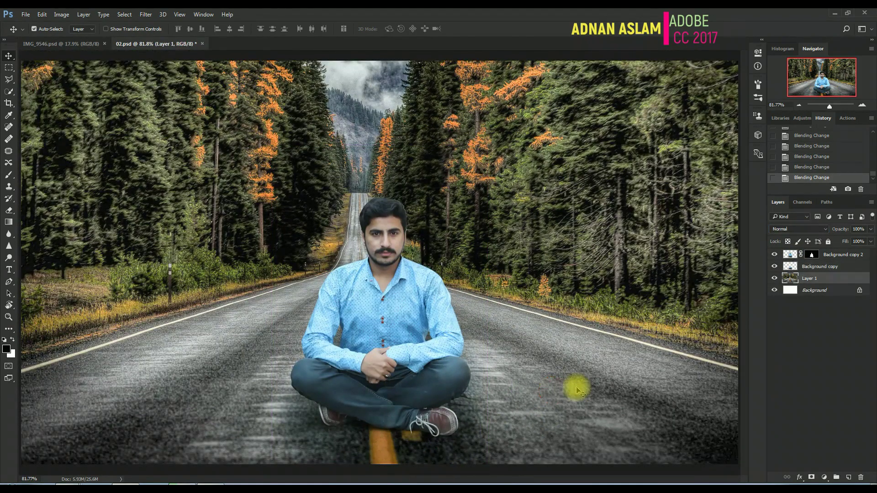
pyautogui.hotkey('ctrl', '-')
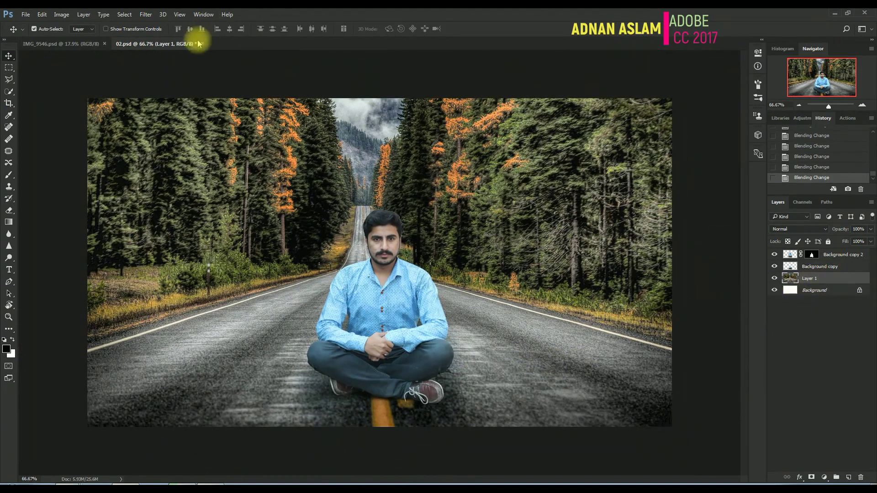
pyautogui.click(146, 15)
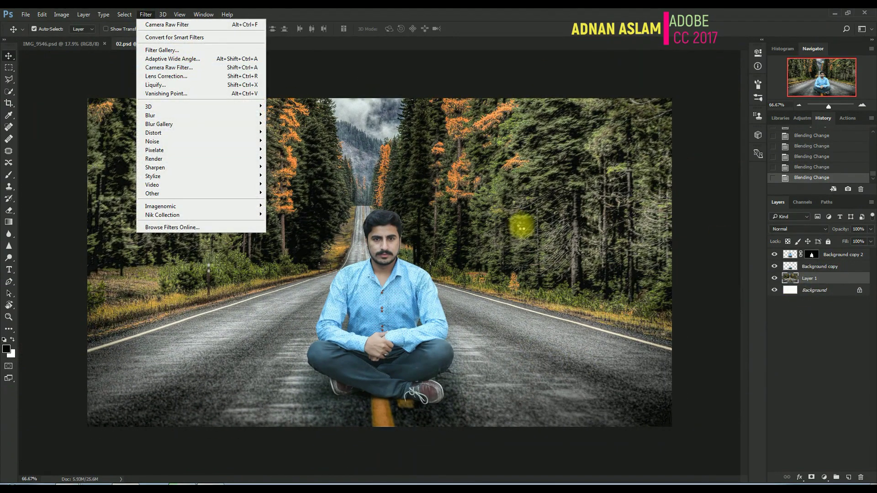
pyautogui.hotkey('shift', 'ctrl', 'a')
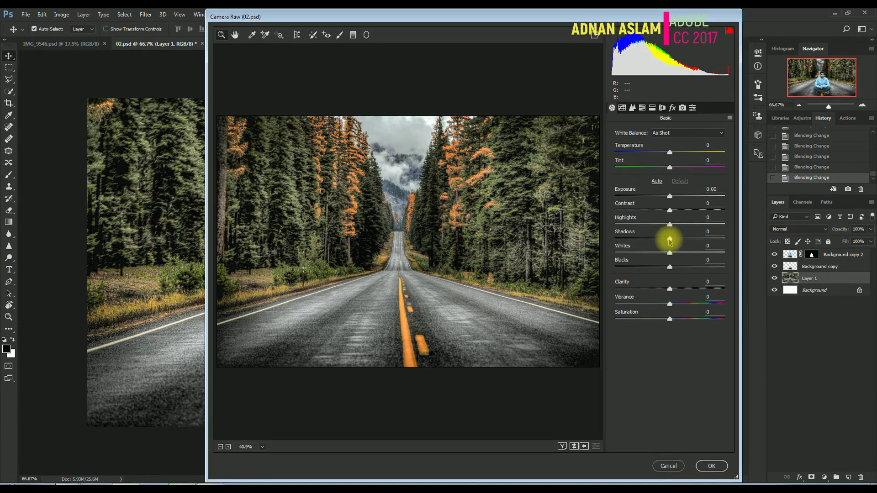
pyautogui.moveTo(670, 253); pyautogui.dragTo(637, 252)
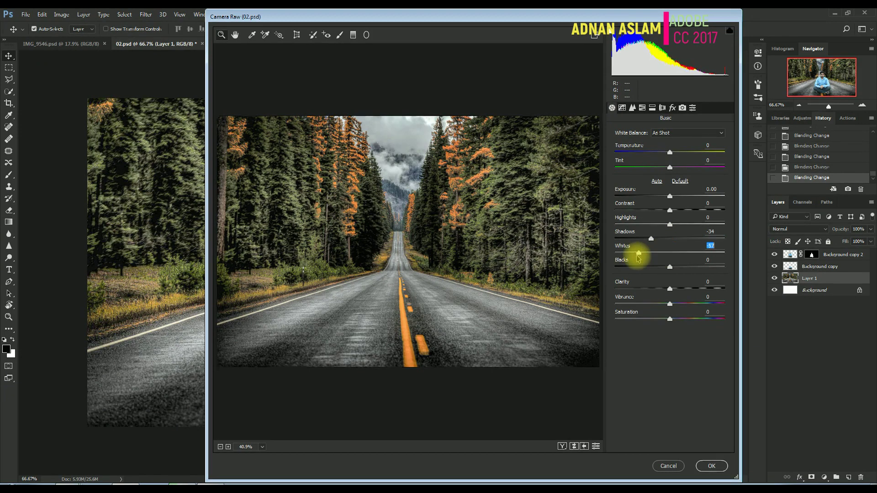
pyautogui.moveTo(670, 212); pyautogui.dragTo(682, 211)
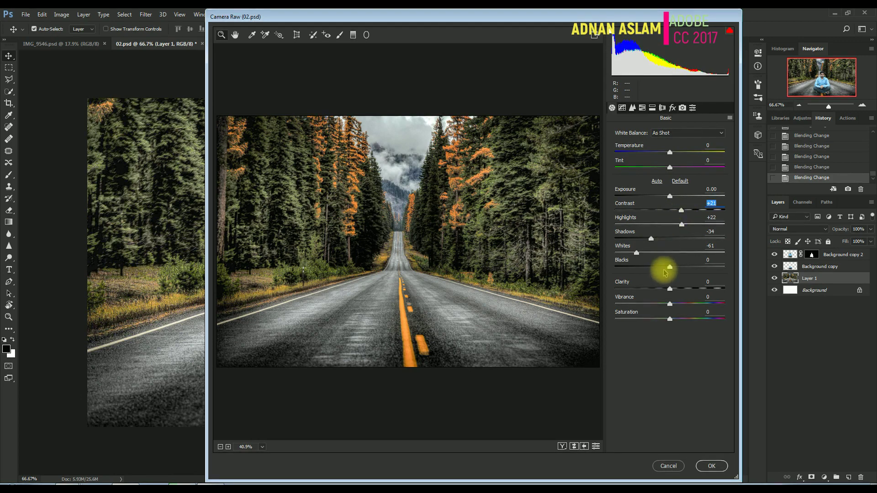
pyautogui.moveTo(668, 267); pyautogui.dragTo(662, 267)
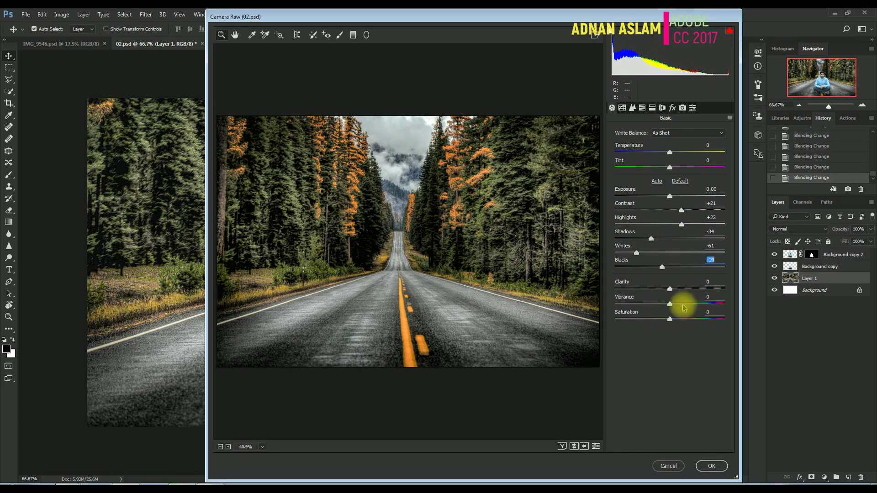
pyautogui.click(715, 465)
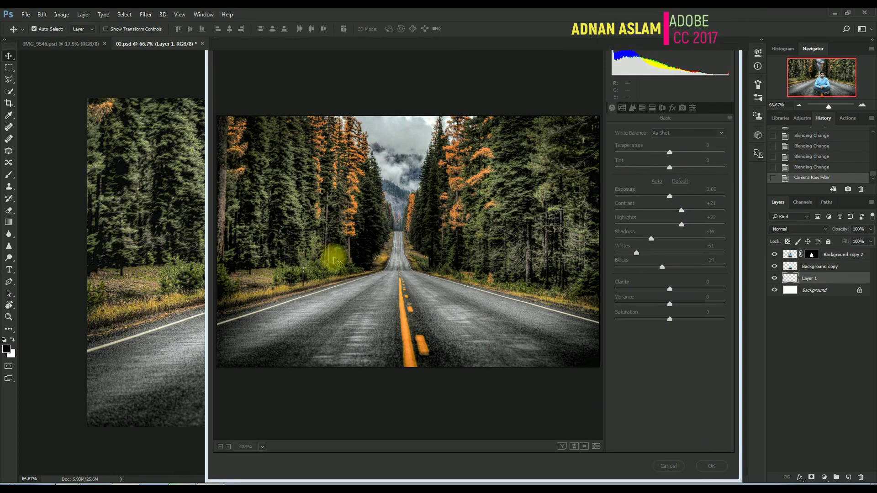
pyautogui.hotkey('ctrl', '0')
# Apply Camera Raw Filter to the Background copy 2 layer with Exposure +0.25, Contrast +31, Highlights -38, Shadows -10, Whites -4 and Blacks -21
pyautogui.click(440, 324)
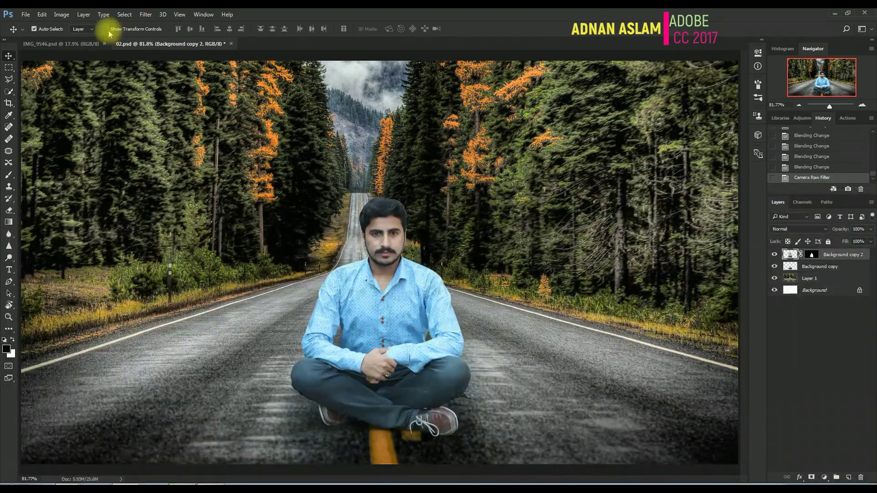
pyautogui.click(144, 16)
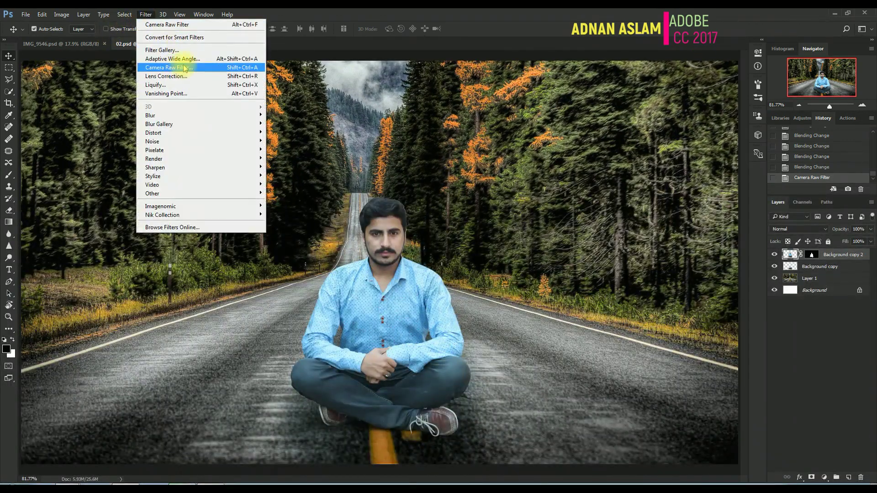
pyautogui.hotkey('shift', 'ctrl', 'a')
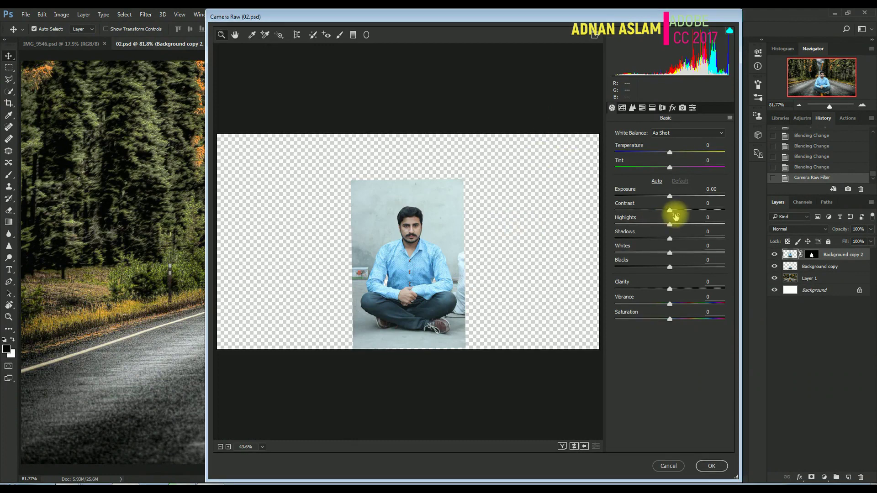
pyautogui.moveTo(681, 211)
pyautogui.mouseDown()
pyautogui.moveTo(687, 213)
pyautogui.moveTo(674, 196)
pyautogui.mouseUp()
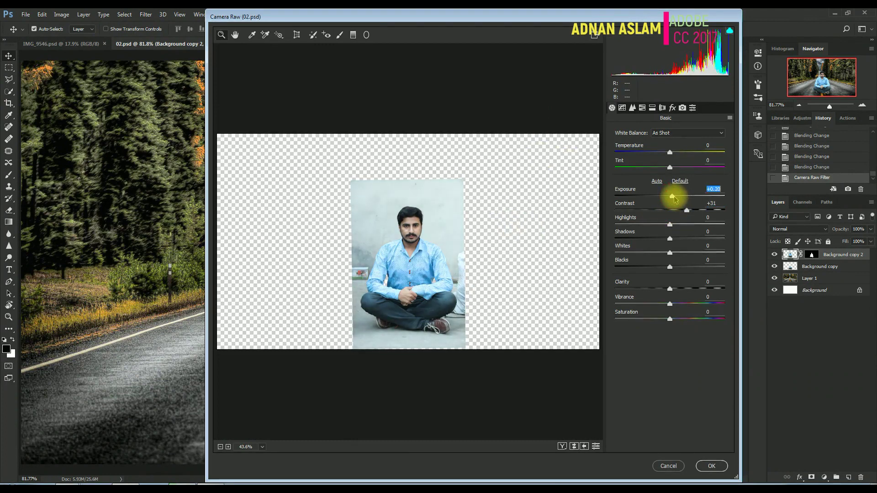
pyautogui.moveTo(648, 228); pyautogui.dragTo(645, 229)
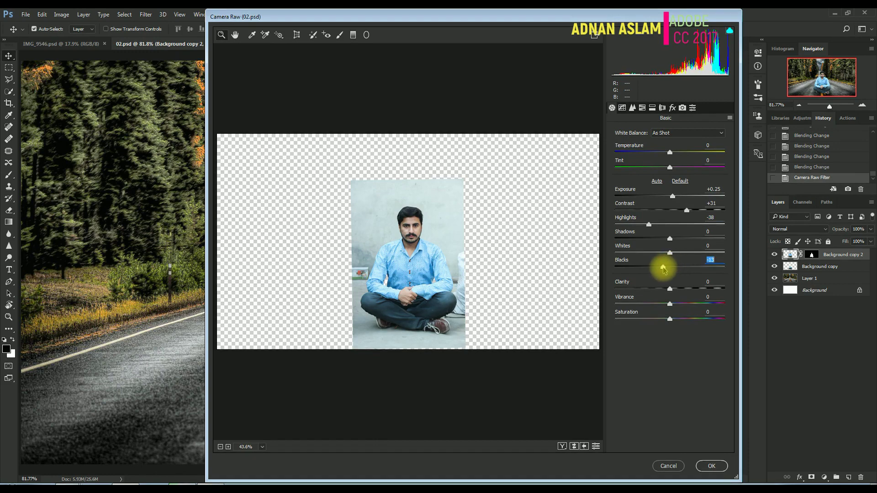
pyautogui.moveTo(668, 254); pyautogui.dragTo(658, 241)
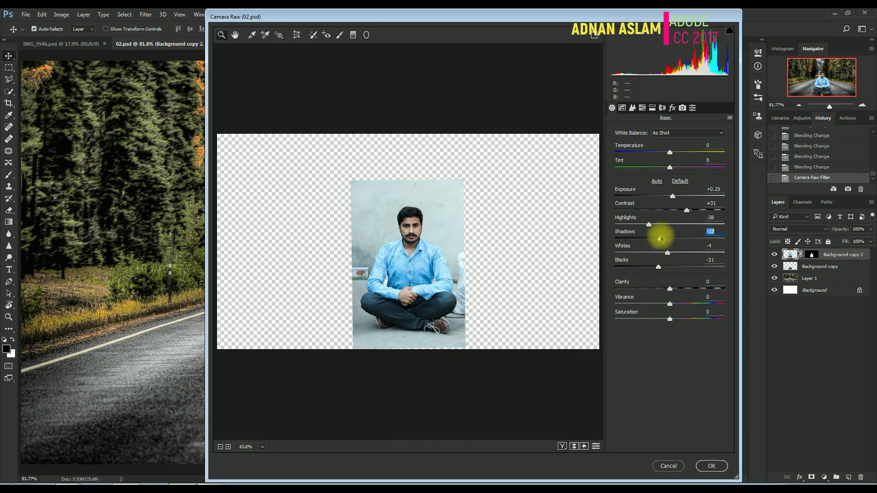
pyautogui.click(713, 466)
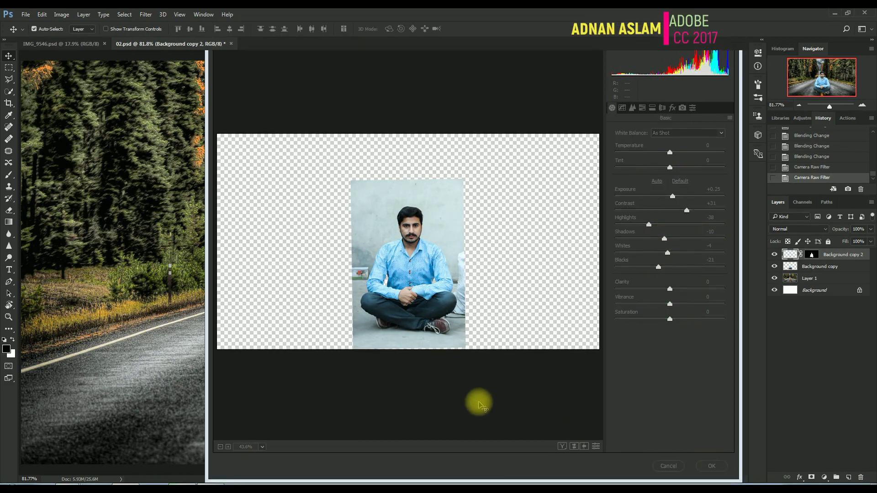
pyautogui.hotkey('ctrl', 'z')
pyautogui.hotkey('ctrl', 'z')
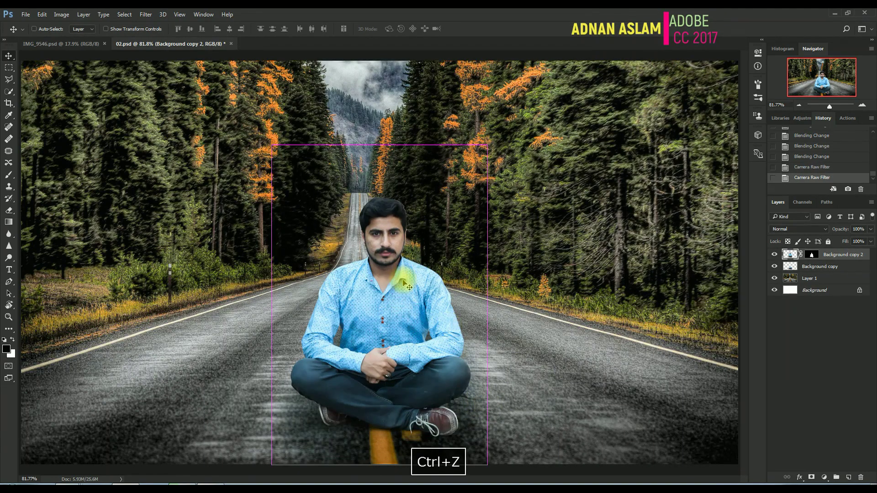
# Refine the Background copy 2 layer mask around the man's hair and face in Select and Mask, then compare before and after
pyautogui.hotkey('ctrl', 'space')
pyautogui.click(403, 245)
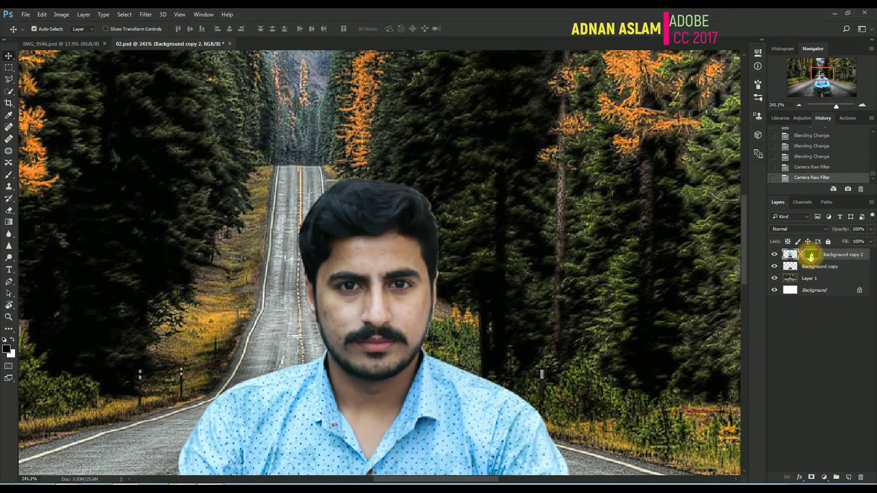
pyautogui.hotkey('ctrl', 'alt', 'r')
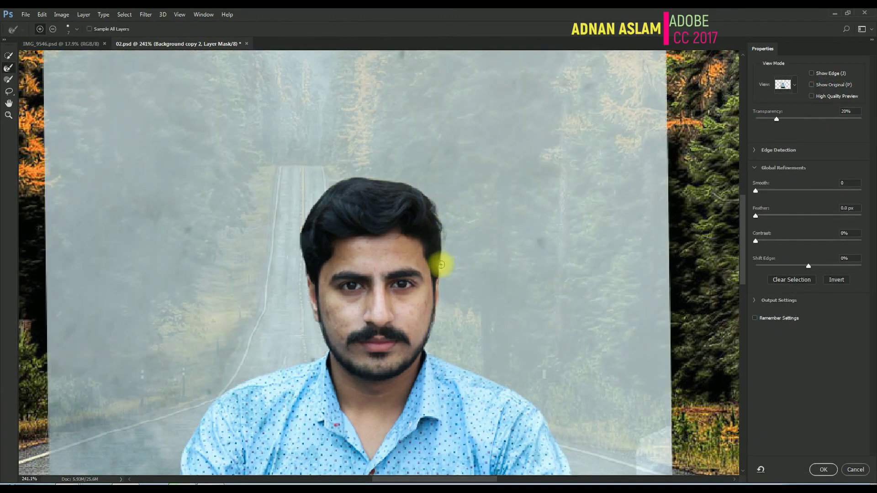
pyautogui.press(']')
pyautogui.moveTo(445, 231)
pyautogui.mouseDown()
pyautogui.moveTo(432, 200)
pyautogui.moveTo(365, 172)
pyautogui.moveTo(309, 189)
pyautogui.moveTo(295, 235)
pyautogui.moveTo(306, 306)
pyautogui.mouseUp()
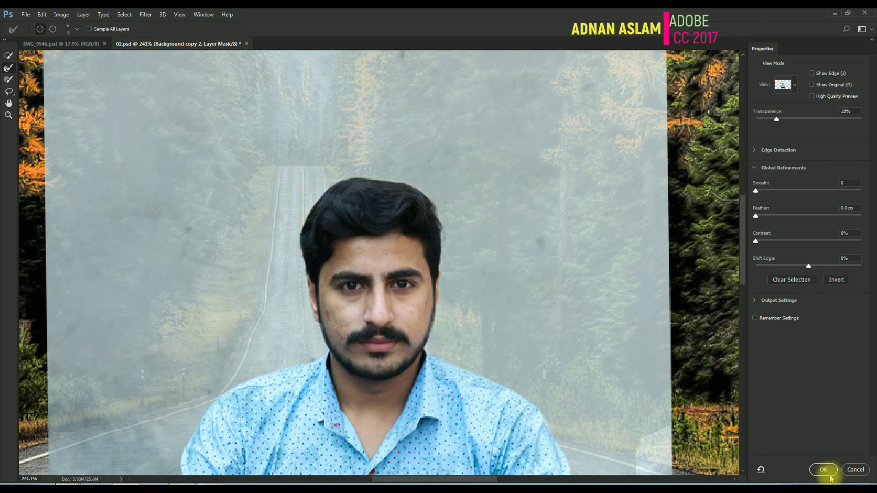
pyautogui.click(811, 472)
pyautogui.hotkey('ctrl', 'z')
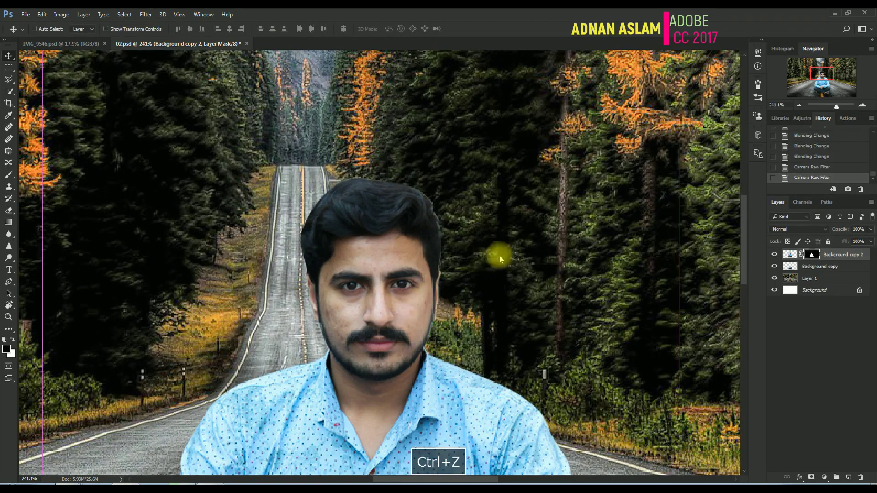
# Add a new empty layer above Background copy 2 and merge the two so the mask is applied
pyautogui.click(841, 254)
pyautogui.rightClick(843, 254)
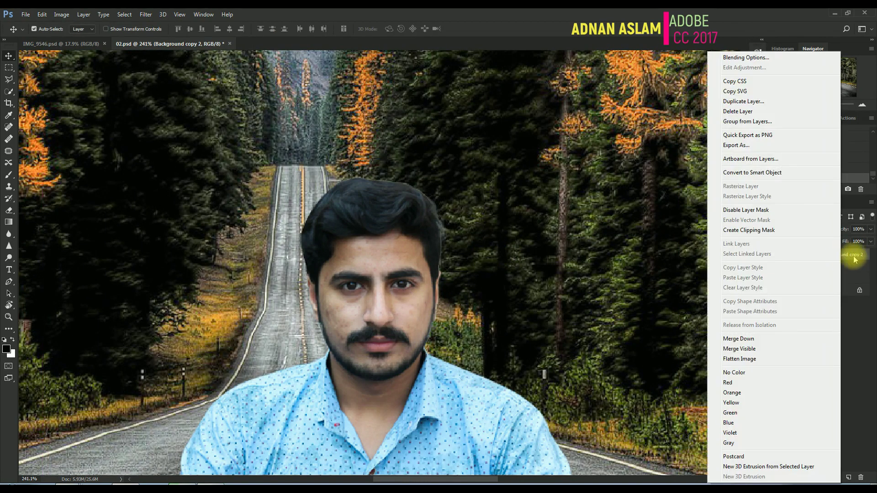
pyautogui.click(857, 443)
pyautogui.click(850, 477)
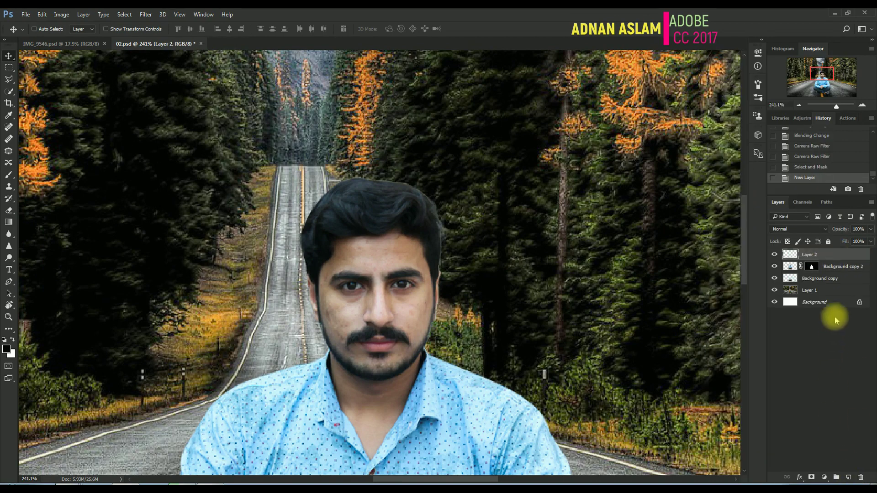
pyautogui.keyDown('shift'); pyautogui.click(829, 264); pyautogui.keyUp('shift')
pyautogui.hotkey('ctrl', 'e')
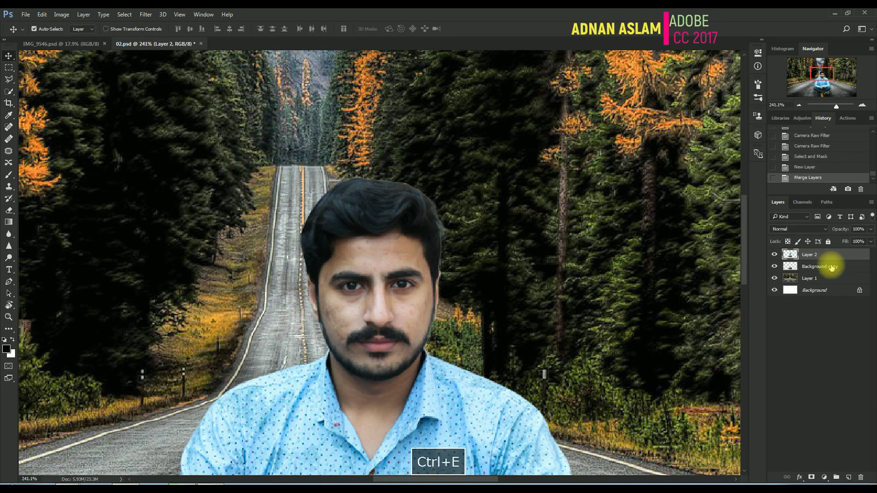
# Defringe the edges of the merged cut-out on Layer 2 and compare the result with the previous state
pyautogui.click(84, 15)
pyautogui.moveTo(156, 360)
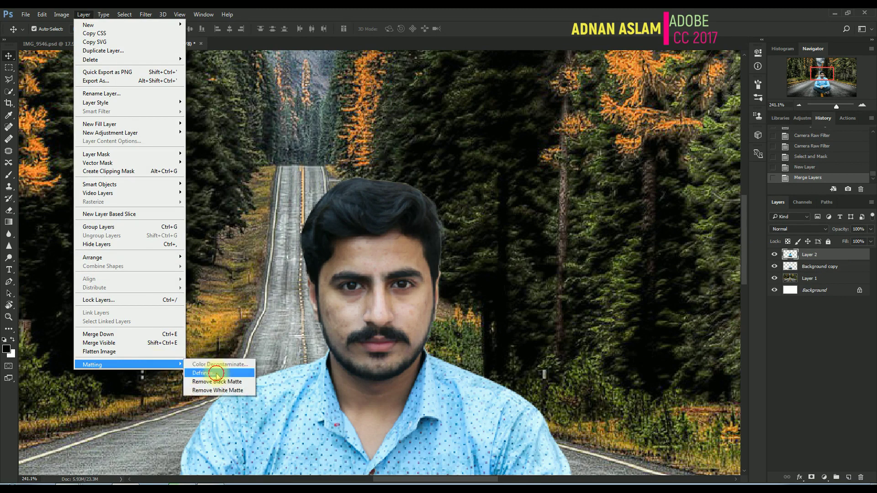
pyautogui.click(211, 368)
pyautogui.click(473, 171)
pyautogui.hotkey('ctrl', 'z')
pyautogui.hotkey('ctrl', 'z')
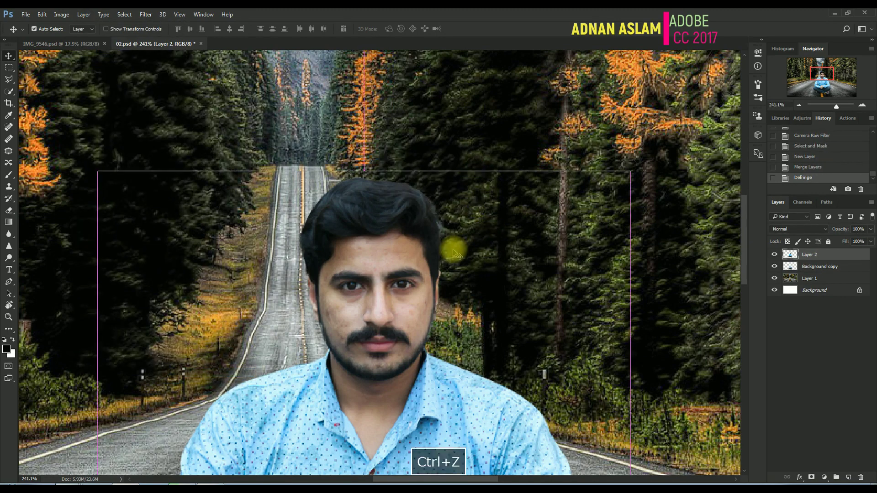
# Outline the area along the hair edge above the man's forehead and beside his ear with the Polygonal Lasso, and feather the selection
pyautogui.click(9, 79)
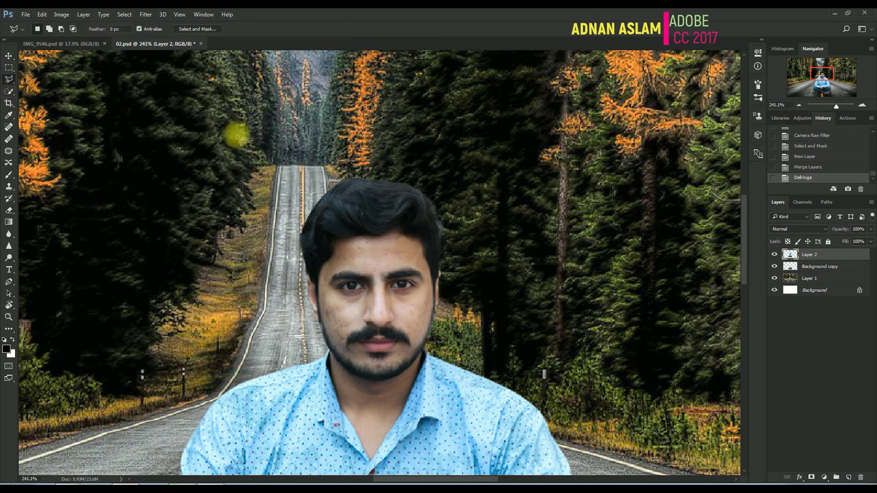
pyautogui.click(486, 226)
pyautogui.click(467, 249)
pyautogui.click(442, 262)
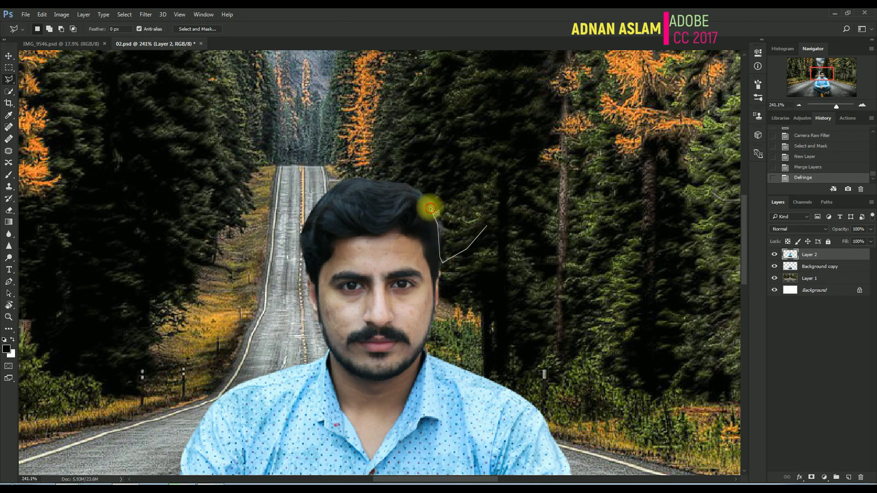
pyautogui.click(364, 179)
pyautogui.click(407, 147)
pyautogui.click(449, 149)
pyautogui.hotkey('ctrl', 'Return')
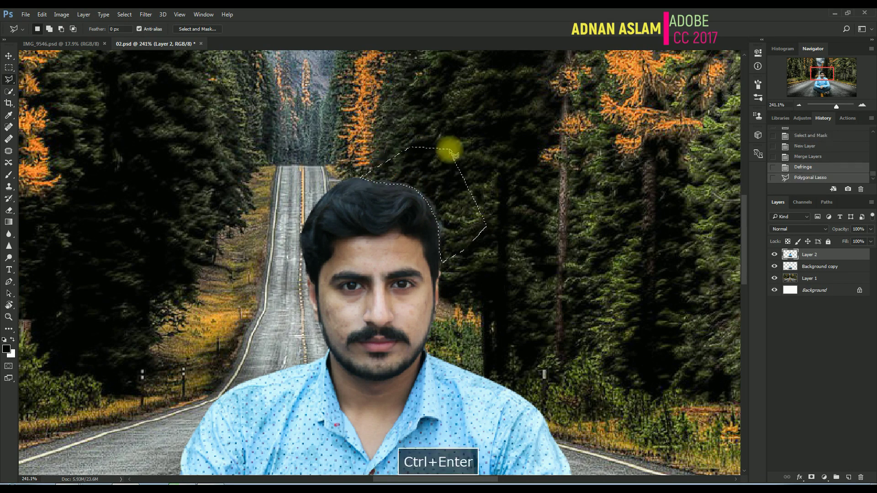
pyautogui.hotkey('shift', 'F6')
pyautogui.press('Return')
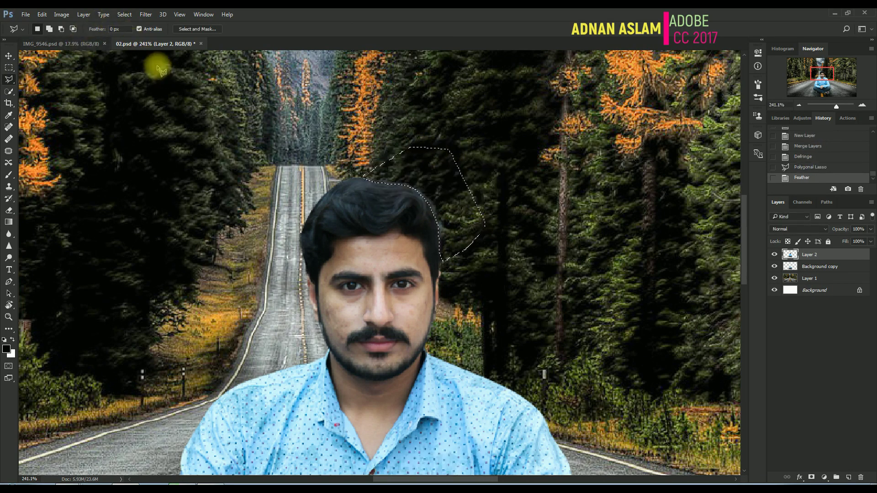
# Lower the Lightness of the selected hair edge with Hue/Saturation, clear the selection and save the document
pyautogui.click(61, 15)
pyautogui.moveTo(77, 37)
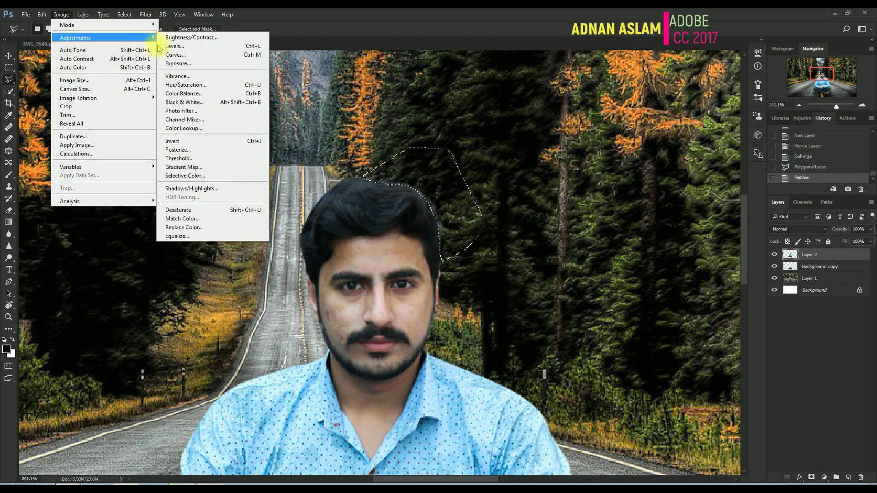
pyautogui.click(208, 85)
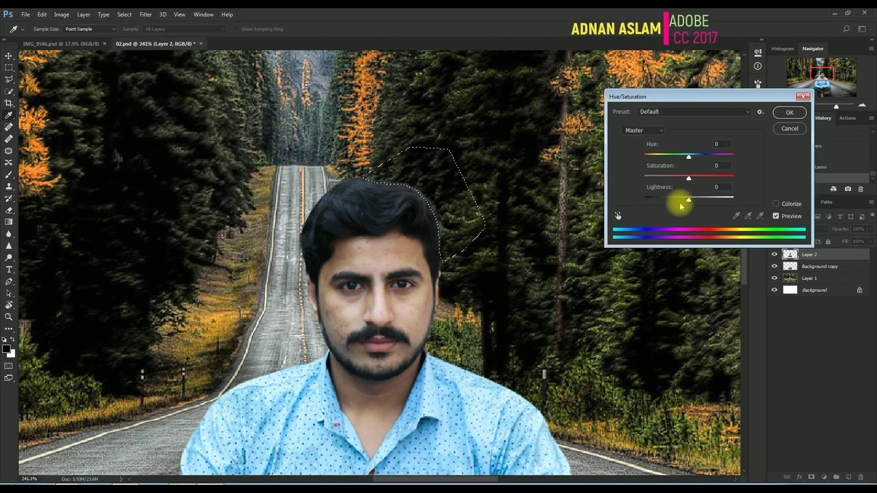
pyautogui.moveTo(680, 201); pyautogui.dragTo(661, 204)
pyautogui.press('Return')
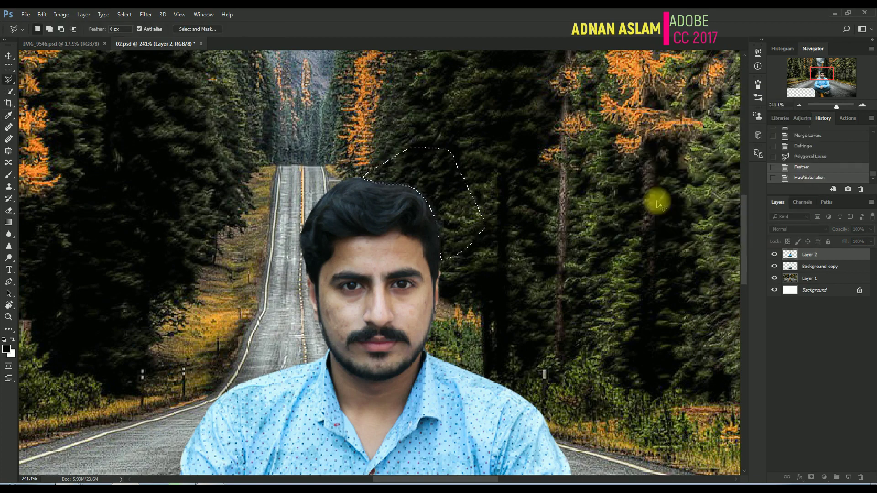
pyautogui.hotkey('ctrl', 'd')
pyautogui.hotkey('ctrl', '0')
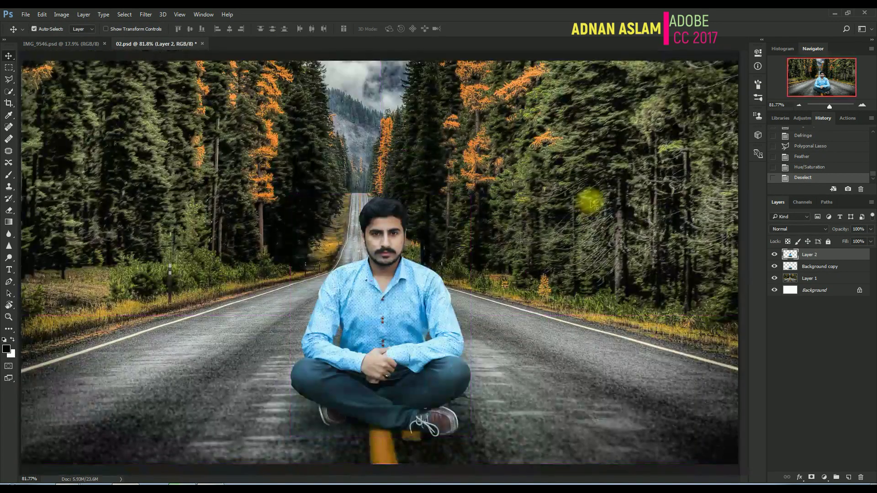
pyautogui.hotkey('ctrl', 's')
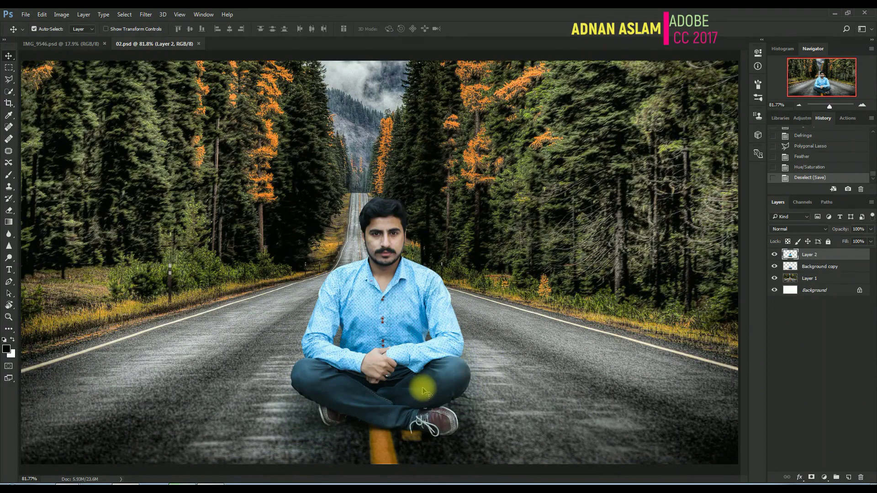
# Select the man's trousers on Layer 2 with the Magic Wand and feather the selection by 6 pixels
pyautogui.press('w')
pyautogui.click(456, 375)
pyautogui.click(451, 379)
pyautogui.click(434, 388)
pyautogui.click(422, 397)
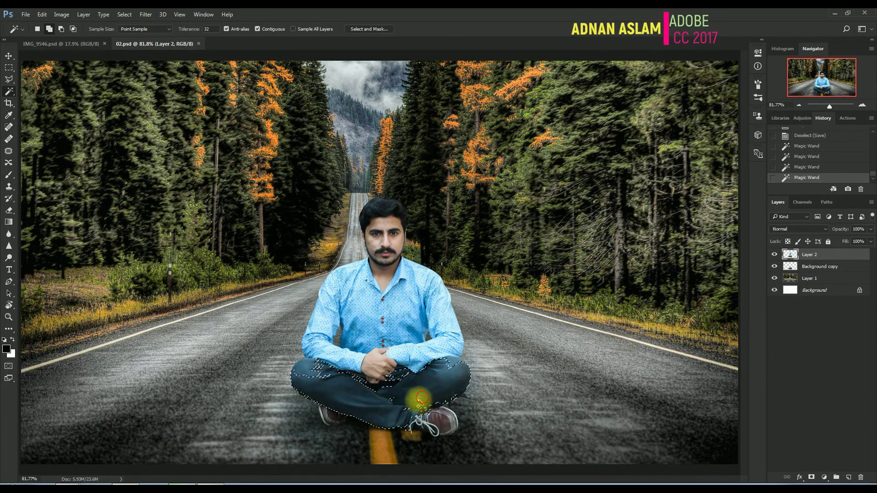
pyautogui.click(304, 369)
pyautogui.hotkey('ctrl', 'alt', 'd')
pyautogui.write('6')
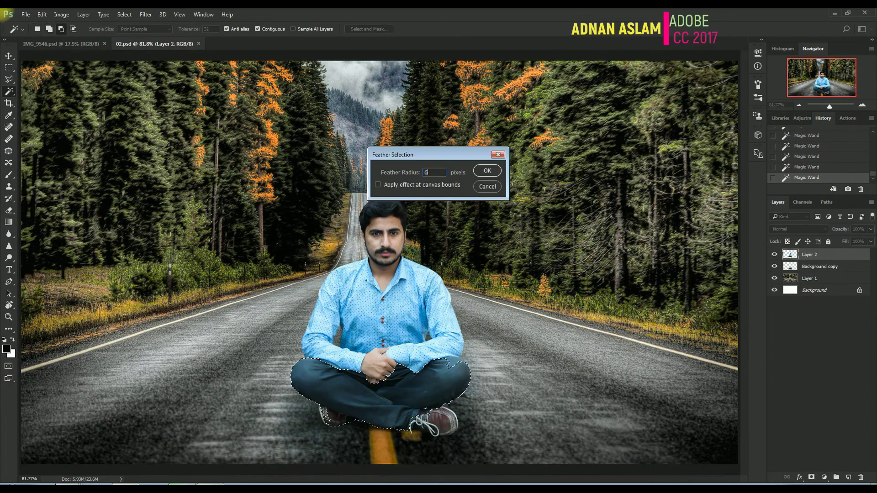
pyautogui.write('6')
pyautogui.press('Return')
# Shift the selected trousers' midtones towards red by +15 and towards blue with Color Balance
pyautogui.hotkey('ctrl', 'b')
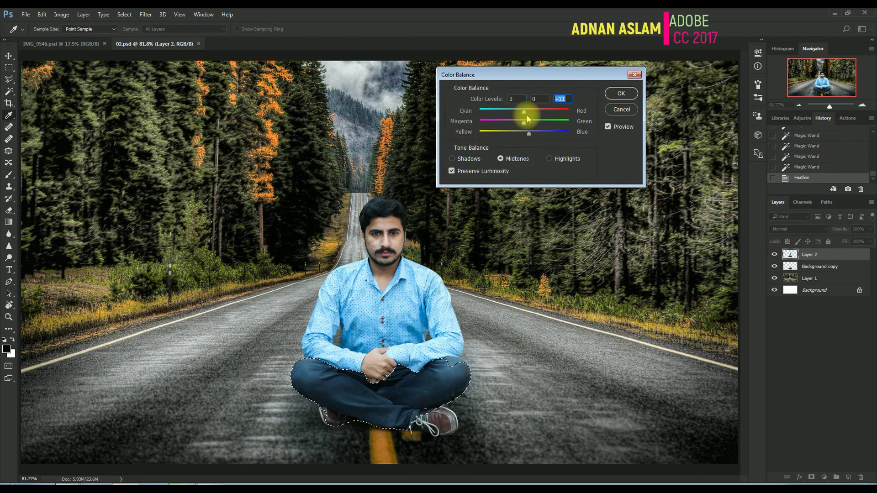
pyautogui.click(530, 112)
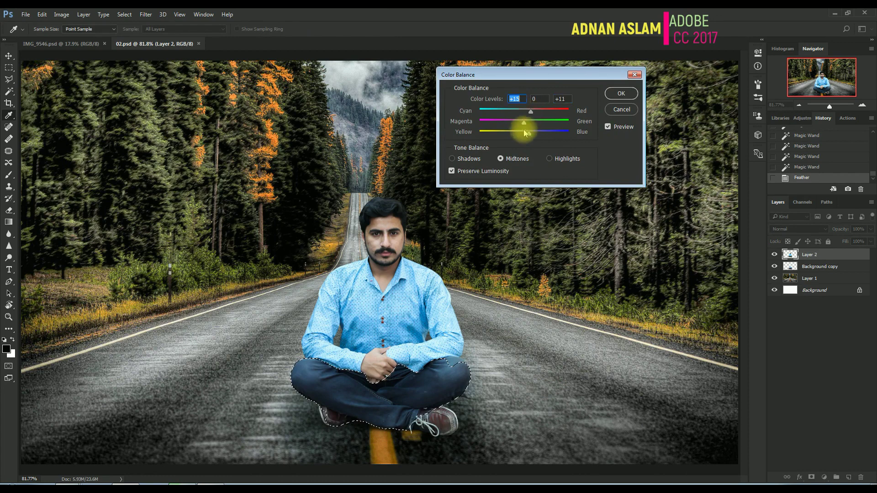
pyautogui.click(527, 135)
pyautogui.press('Return')
# Darken the selected trousers' midtones slightly with Levels, clear the selection and save the document
pyautogui.hotkey('ctrl', 'l')
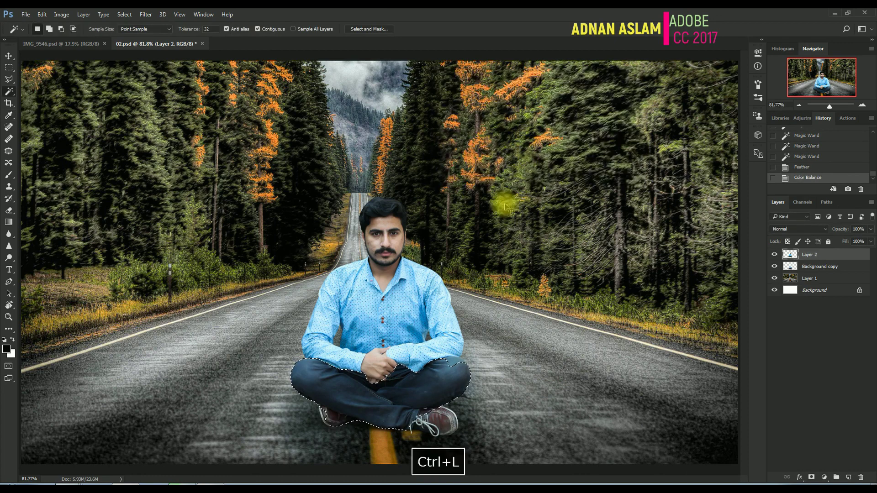
pyautogui.moveTo(393, 172); pyautogui.dragTo(397, 174)
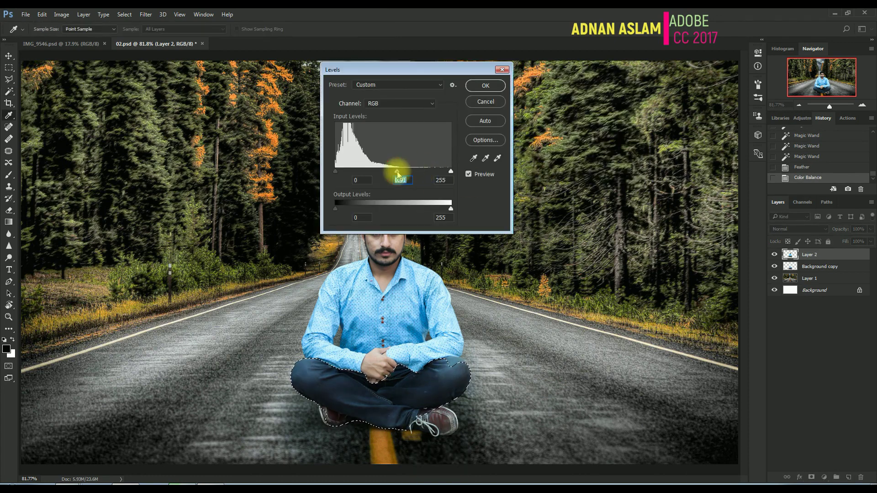
pyautogui.press('Return')
pyautogui.hotkey('ctrl', 'd')
pyautogui.hotkey('ctrl', 's')
pyautogui.hotkey('ctrl', '0')
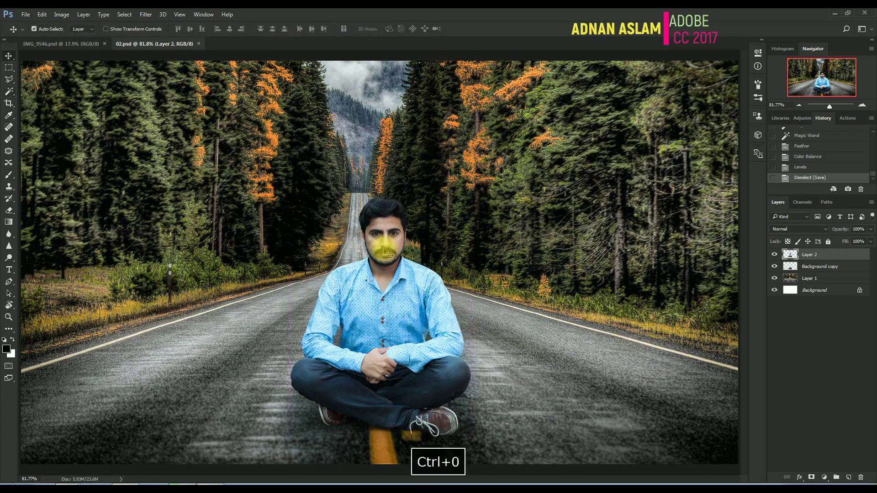
pyautogui.press('w')
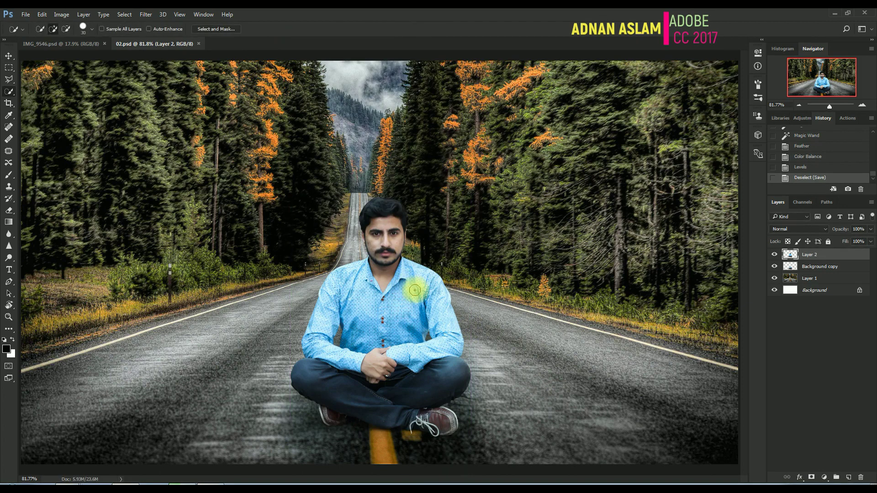
pyautogui.press('v')
pyautogui.hotkey('ctrl', 's')
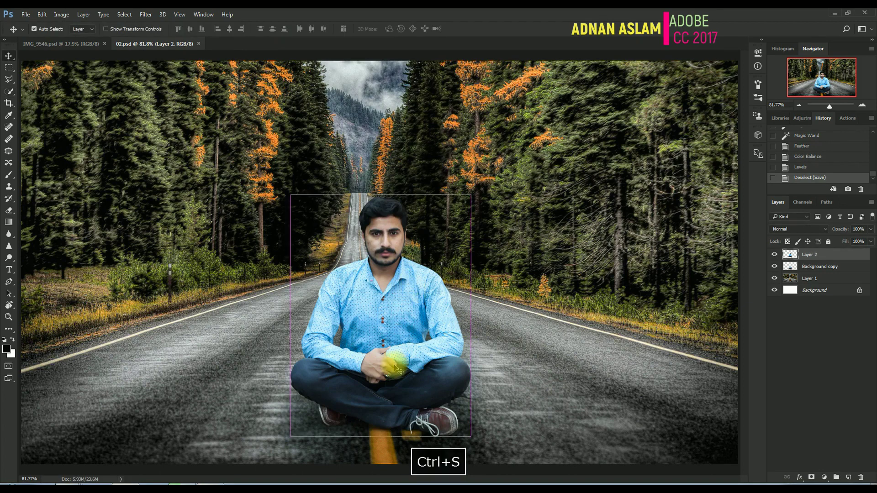
# Make the Background copy shadow layer active and try nudging it up slightly, undoing the move
pyautogui.moveTo(377, 420)
pyautogui.mouseDown()
pyautogui.moveTo(409, 457)
pyautogui.moveTo(342, 360)
pyautogui.mouseUp()
pyautogui.click(844, 271)
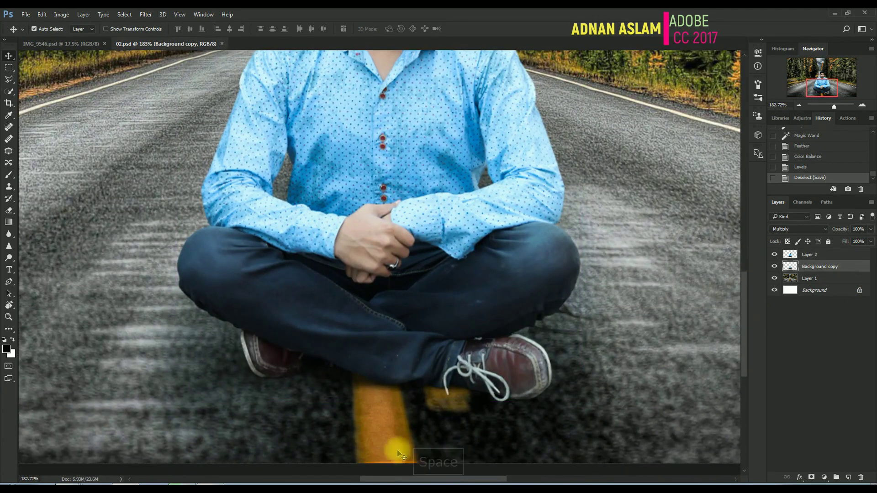
pyautogui.press('Up')
pyautogui.hotkey('ctrl', 'alt', 'z')
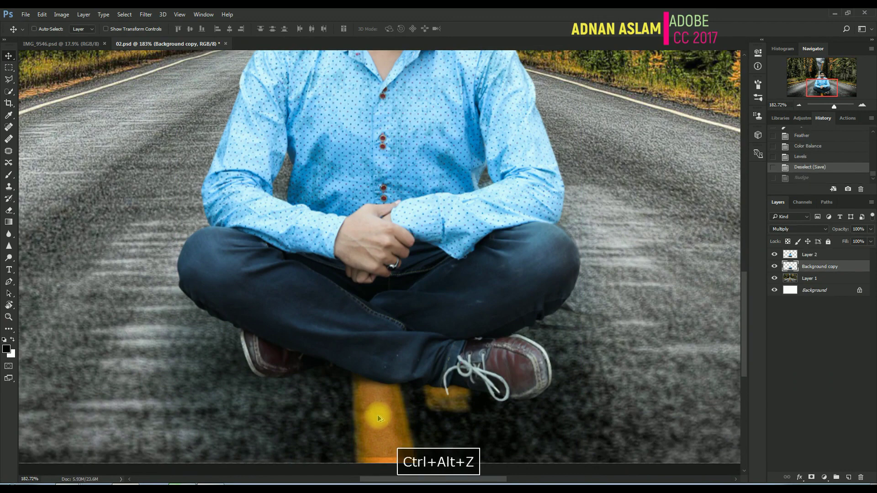
# Erase the leftover dark patches on Background copy around the man's knee and laced shoe with a resized eraser
pyautogui.press('e')
pyautogui.press('[')
pyautogui.press('[')
pyautogui.press('[')
pyautogui.press('[')
pyautogui.press('[')
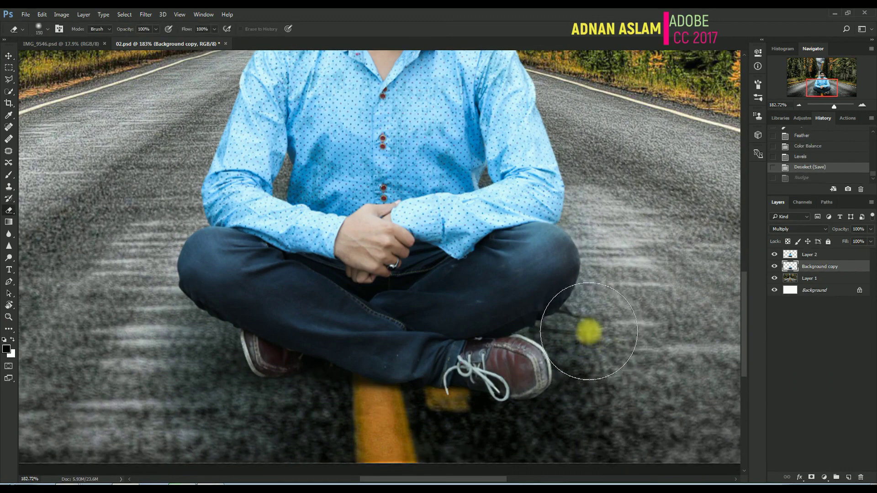
pyautogui.moveTo(567, 317)
pyautogui.mouseDown()
pyautogui.moveTo(542, 328)
pyautogui.moveTo(591, 338)
pyautogui.moveTo(582, 356)
pyautogui.moveTo(576, 340)
pyautogui.moveTo(600, 412)
pyautogui.mouseUp()
pyautogui.press('[')
pyautogui.press(']')
pyautogui.press(']')
pyautogui.press(']')
pyautogui.press(']')
pyautogui.press(']')
pyautogui.press(']')
pyautogui.click(600, 433)
pyautogui.press('space')
pyautogui.moveTo(450, 445); pyautogui.dragTo(452, 339)
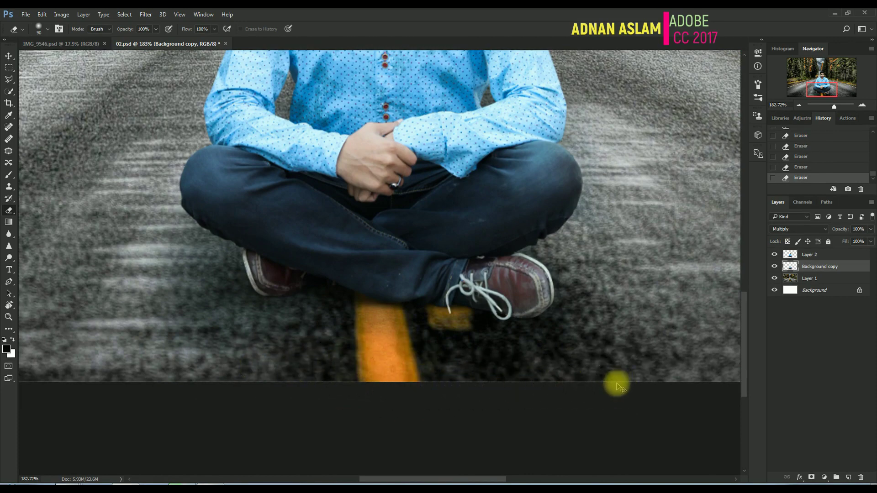
# Shift the midtones of Background copy towards red by +28 with Color Balance
pyautogui.hotkey('ctrl', 'b')
pyautogui.moveTo(523, 111); pyautogui.dragTo(537, 114)
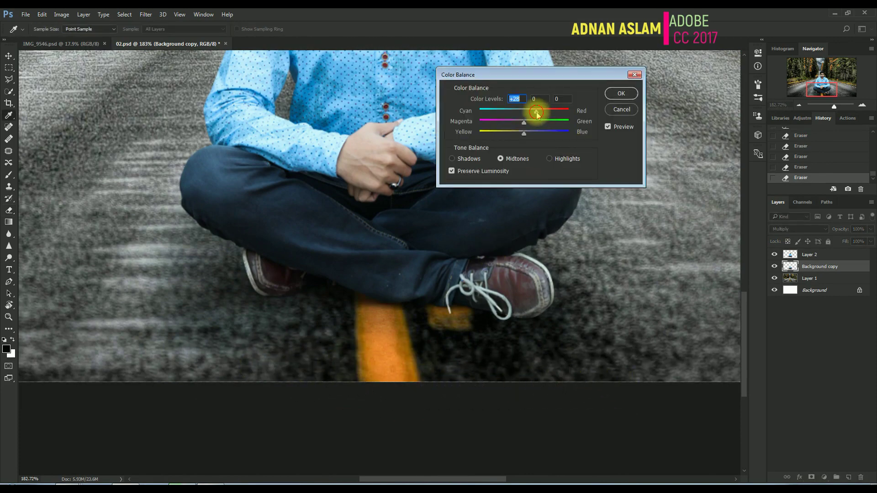
pyautogui.press('Return')
pyautogui.hotkey('ctrl', '0')
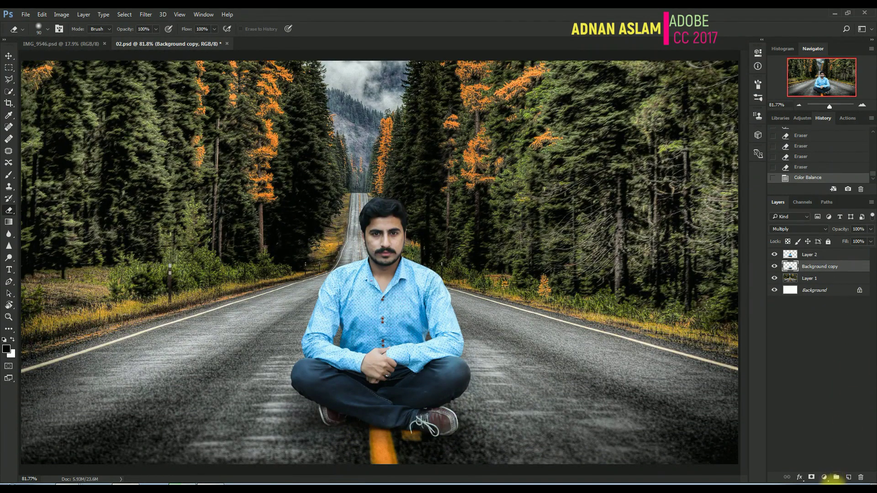
# On a new layer above Background copy, paint a black dab at 100% brush flow and stretch it into a wide, flat shadow under the legs
pyautogui.click(847, 478)
pyautogui.press('b')
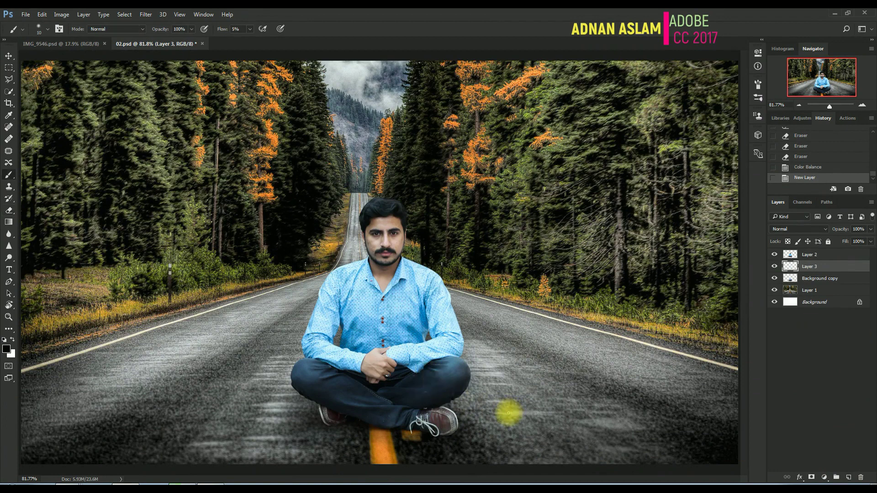
pyautogui.moveTo(251, 38); pyautogui.dragTo(343, 43)
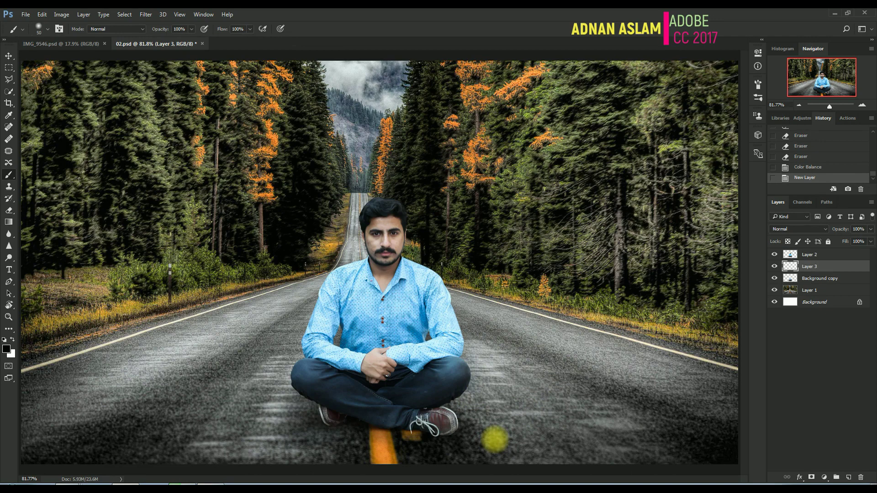
pyautogui.hotkey('ctrl', 't')
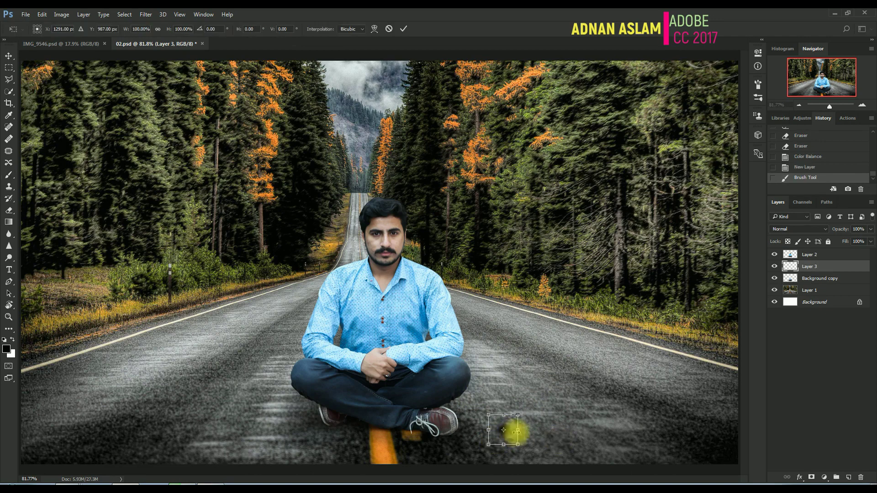
pyautogui.moveTo(514, 431)
pyautogui.mouseDown()
pyautogui.moveTo(613, 426)
pyautogui.moveTo(402, 423)
pyautogui.mouseUp()
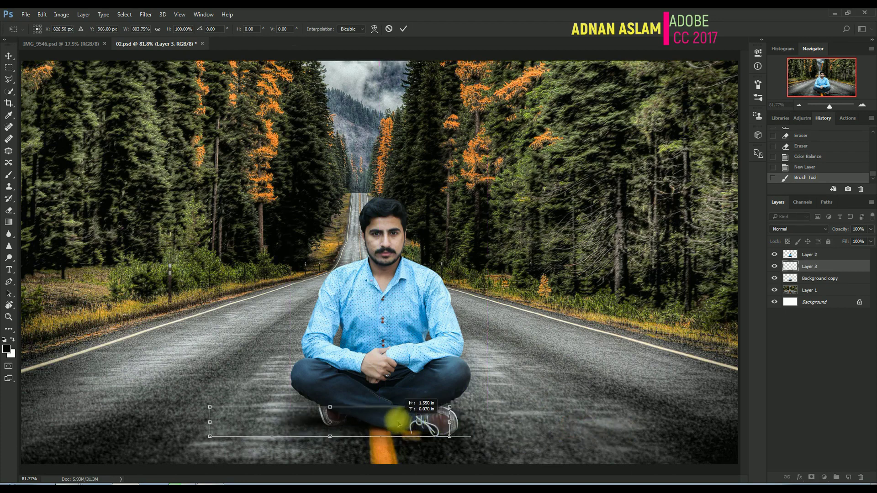
pyautogui.press('Return')
# Duplicate the stretched shadow layer, flip the copy horizontally and move it about 1.1 in sideways beneath the laced shoe
pyautogui.hotkey('ctrl', 'j')
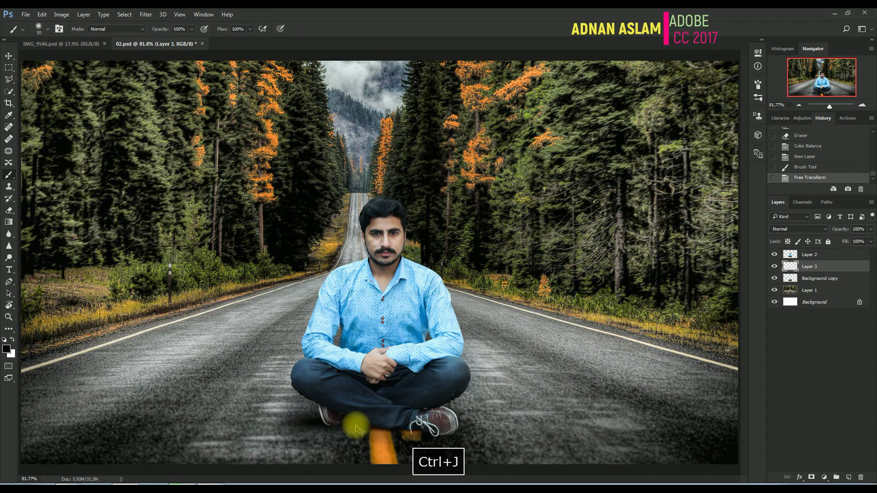
pyautogui.hotkey('ctrl', 't')
pyautogui.moveTo(348, 421); pyautogui.dragTo(476, 426)
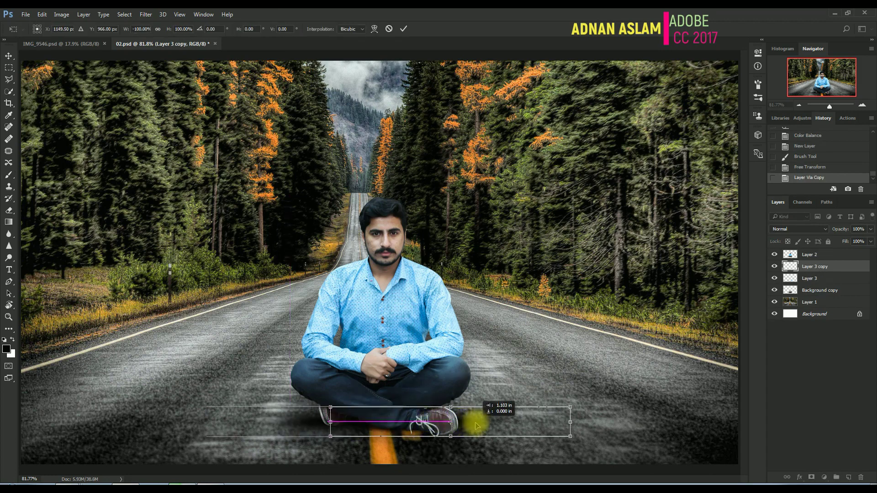
pyautogui.press('Return')
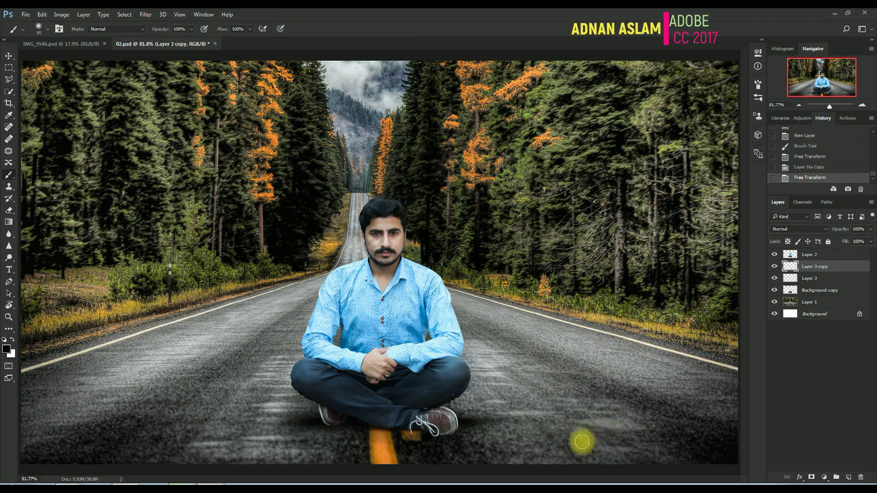
# Outline both shoes on Layer 2 with the Polygonal Lasso, adding the second shoe to the first selection
pyautogui.scroll(5, 463, 443)
pyautogui.moveTo(465, 431); pyautogui.dragTo(449, 383)
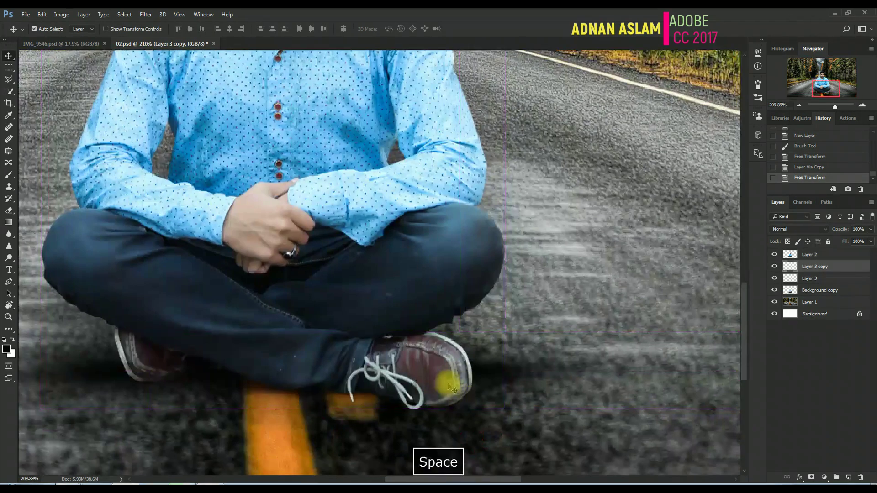
pyautogui.click(451, 383)
pyautogui.press('l')
pyautogui.click(521, 395)
pyautogui.click(510, 369)
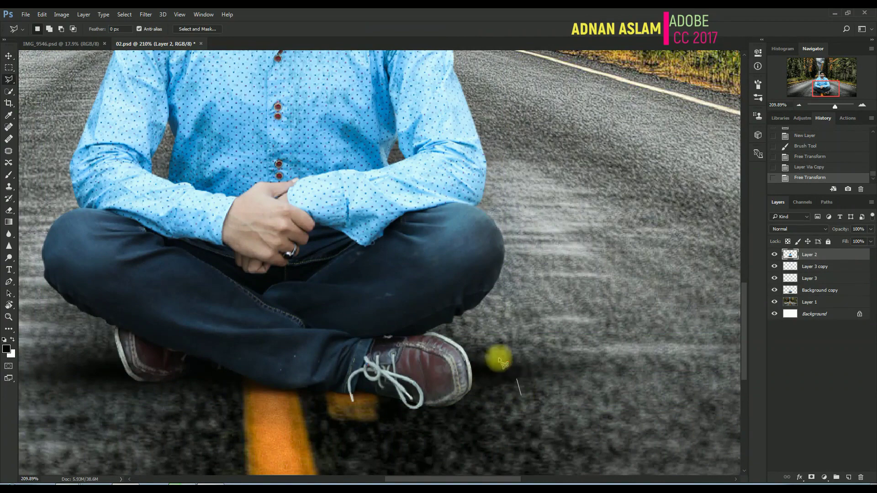
pyautogui.click(472, 339)
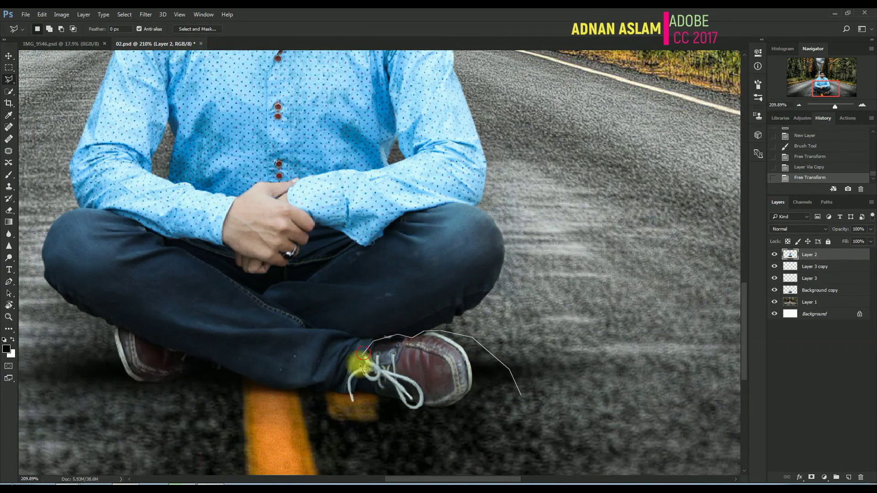
pyautogui.click(357, 400)
pyautogui.click(399, 437)
pyautogui.moveTo(215, 400); pyautogui.dragTo(223, 399)
pyautogui.keyDown('shift'); pyautogui.click(141, 391); pyautogui.keyUp('shift')
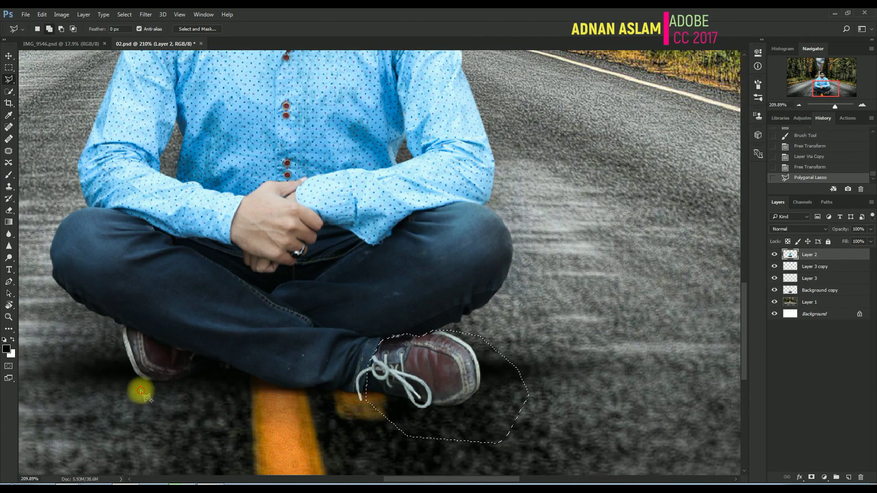
pyautogui.click(168, 390)
pyautogui.click(197, 364)
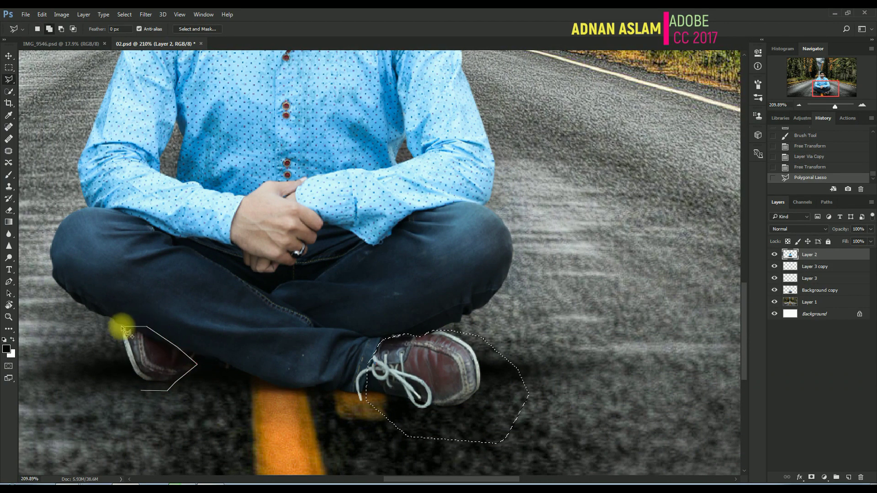
pyautogui.hotkey('ctrl', 'Return')
# Try feathering the selection around the shoes by 25 pixels and undo it
pyautogui.hotkey('ctrl', 'alt', 'd')
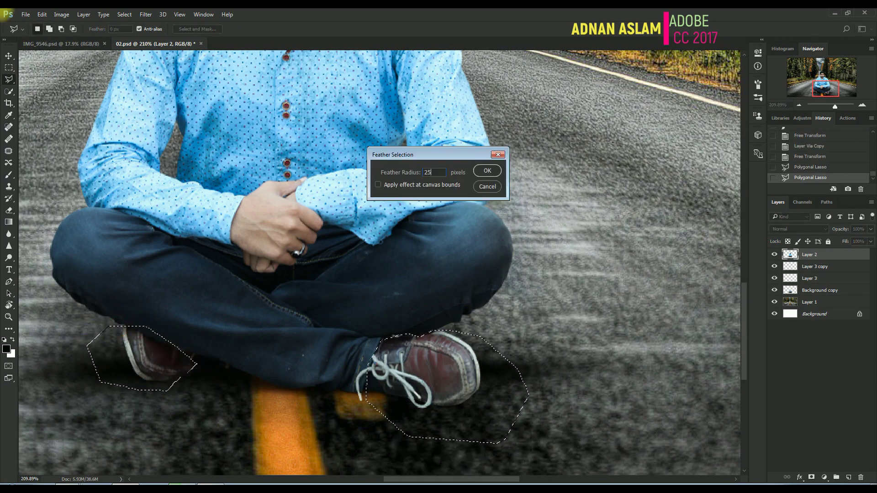
pyautogui.press('Return')
pyautogui.hotkey('ctrl', 'alt', 'z')
# Feather the selection around the shoes and darken them with Levels, using black input 18 and midtone 0.86, and deselect
pyautogui.hotkey('ctrl', 'alt', 'd')
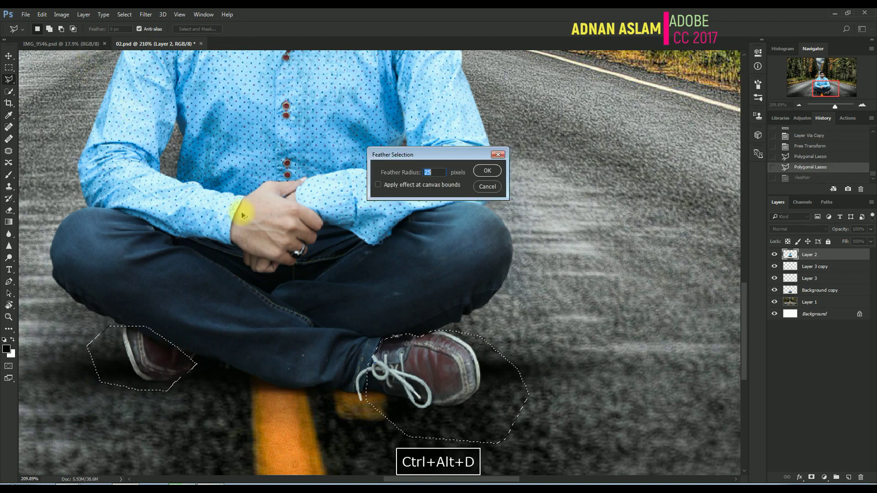
pyautogui.press('Return')
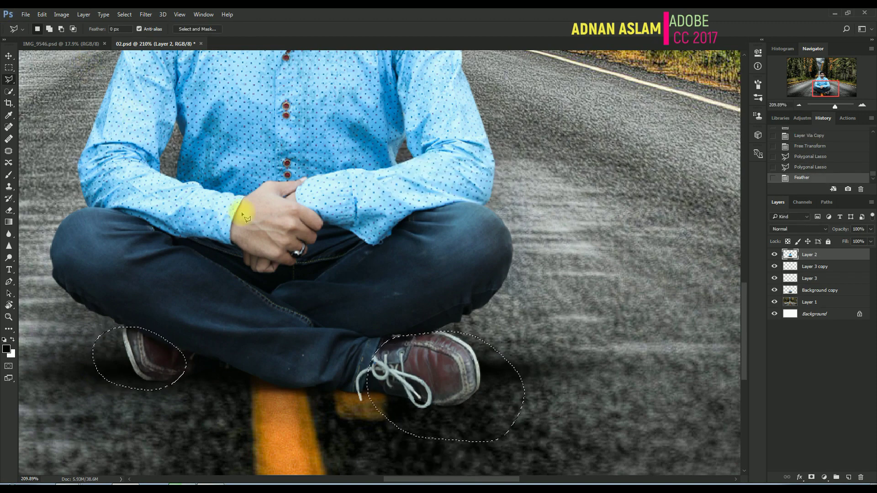
pyautogui.click(63, 15)
pyautogui.moveTo(87, 38)
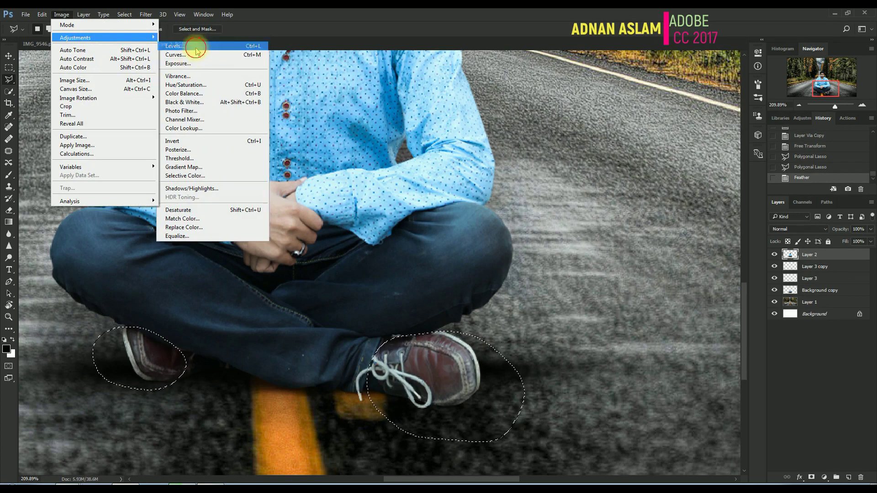
pyautogui.click(197, 48)
pyautogui.moveTo(341, 172); pyautogui.dragTo(344, 172)
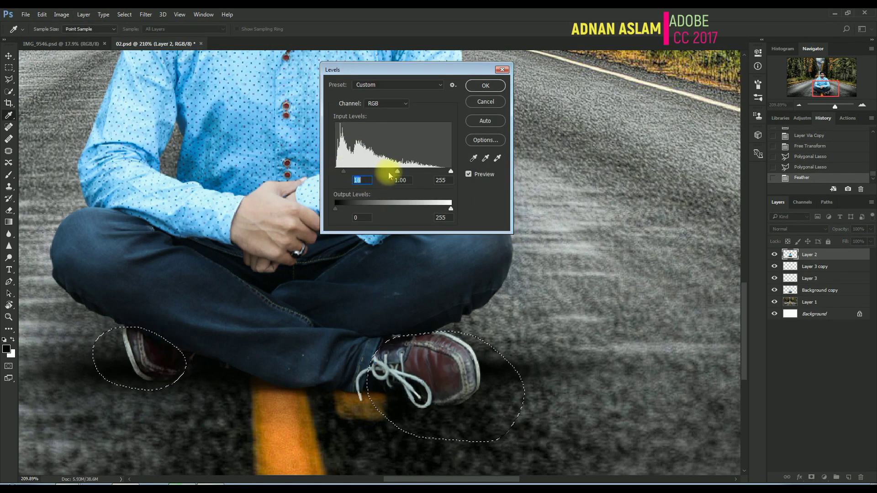
pyautogui.moveTo(402, 172); pyautogui.dragTo(404, 174)
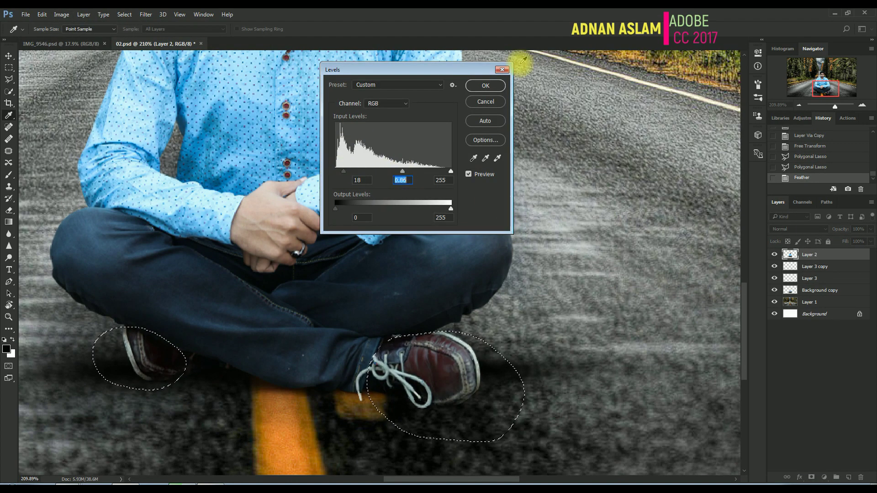
pyautogui.click(486, 86)
pyautogui.hotkey('ctrl', 'd')
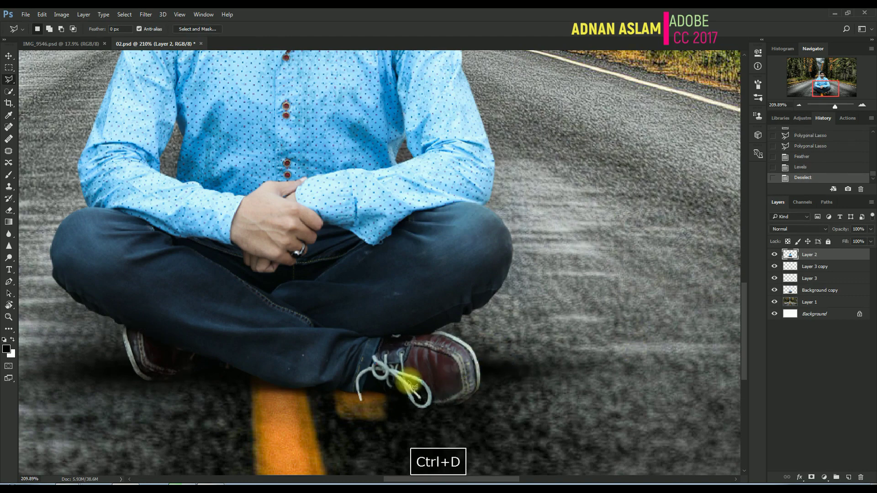
pyautogui.press('v')
pyautogui.moveTo(412, 400); pyautogui.dragTo(511, 338)
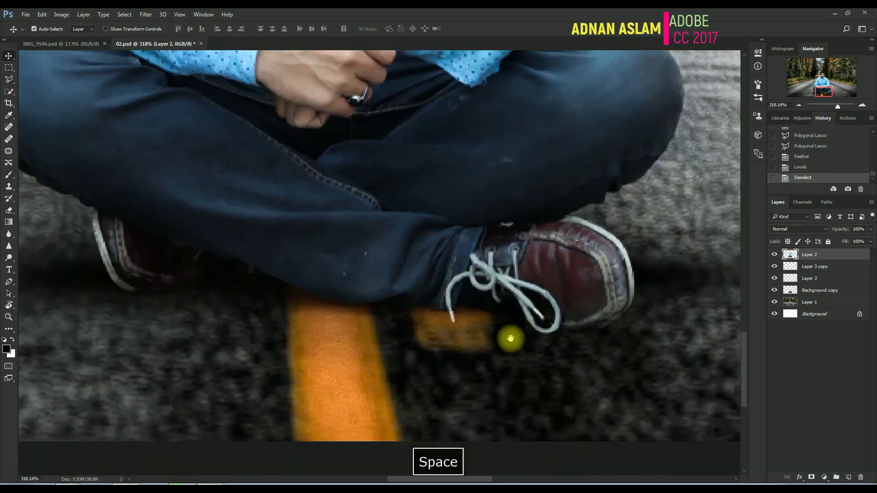
# Try lightening the lower edge of the trousers on Layer 2 with the Dodge tool and undo the strokes
pyautogui.scroll(-1, 399, 315)
pyautogui.click(351, 292)
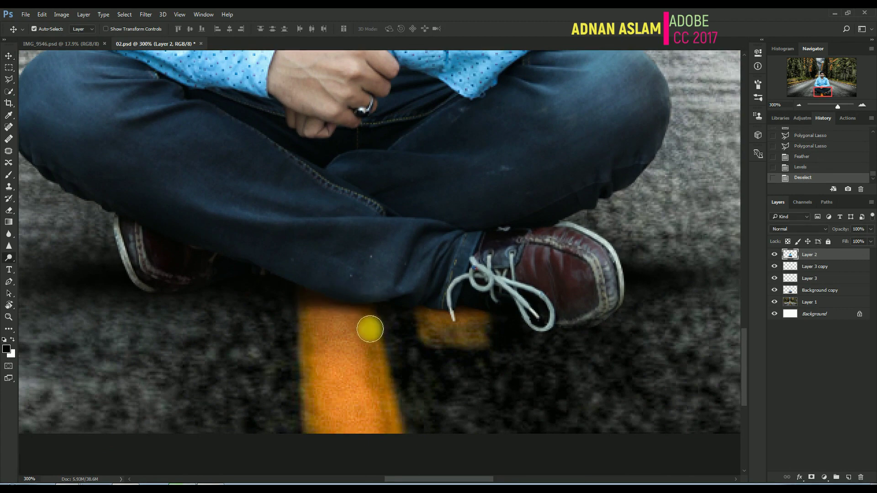
pyautogui.press('o')
pyautogui.click(337, 299)
pyautogui.click(327, 296)
pyautogui.moveTo(295, 292); pyautogui.dragTo(323, 290)
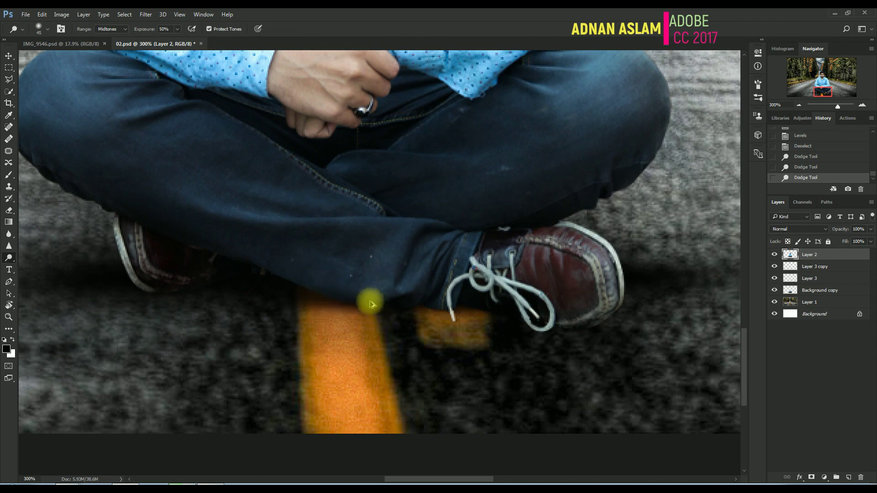
pyautogui.hotkey('ctrl', 'alt', 'z')
pyautogui.hotkey('ctrl', 'alt', 'z')
pyautogui.hotkey('ctrl', 'alt', 'z')
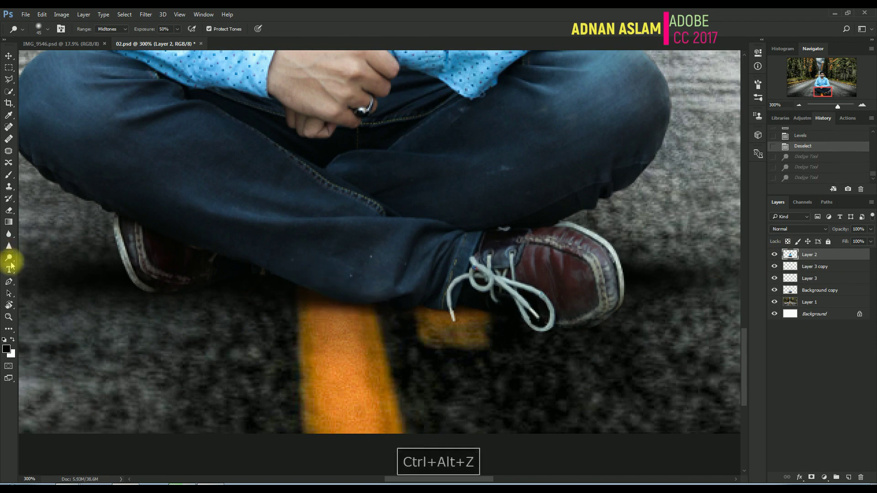
# Darken the lower edge of the trousers on Layer 2 with the Burn tool, using midtones at 50% exposure
pyautogui.rightClick(11, 258)
pyautogui.click(43, 265)
pyautogui.moveTo(403, 303)
pyautogui.mouseDown()
pyautogui.moveTo(299, 300)
pyautogui.moveTo(451, 322)
pyautogui.moveTo(316, 322)
pyautogui.moveTo(261, 300)
pyautogui.mouseUp()
pyautogui.click(454, 322)
pyautogui.moveTo(360, 296); pyautogui.dragTo(297, 290)
pyautogui.moveTo(297, 290)
pyautogui.mouseDown()
pyautogui.moveTo(269, 274)
pyautogui.moveTo(232, 278)
pyautogui.mouseUp()
pyautogui.moveTo(204, 291); pyautogui.dragTo(199, 296)
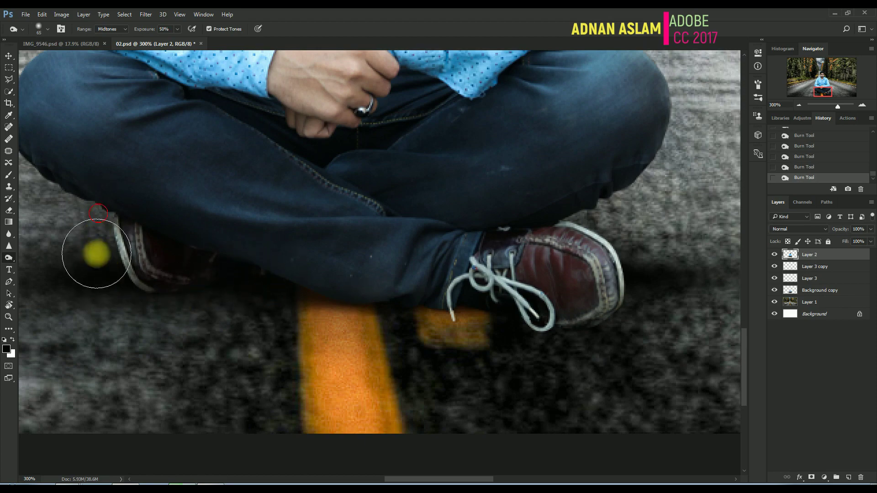
pyautogui.press('space')
pyautogui.moveTo(92, 248); pyautogui.dragTo(176, 274)
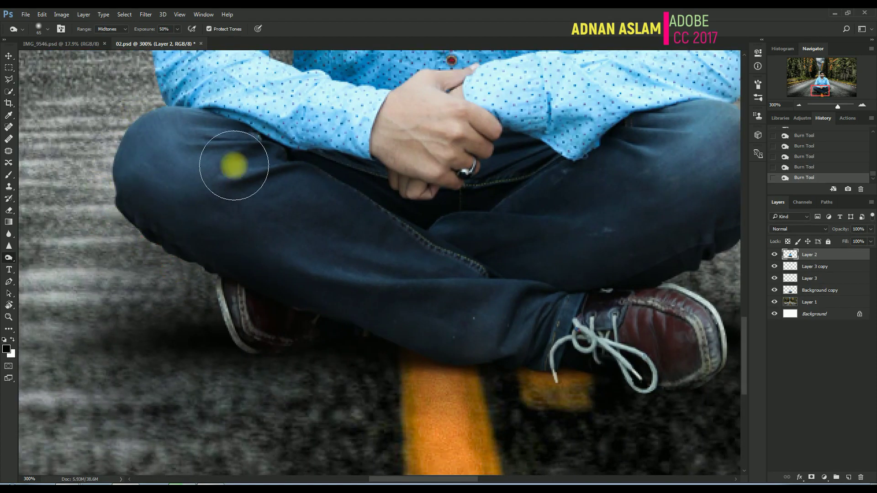
pyautogui.moveTo(482, 352); pyautogui.dragTo(425, 354)
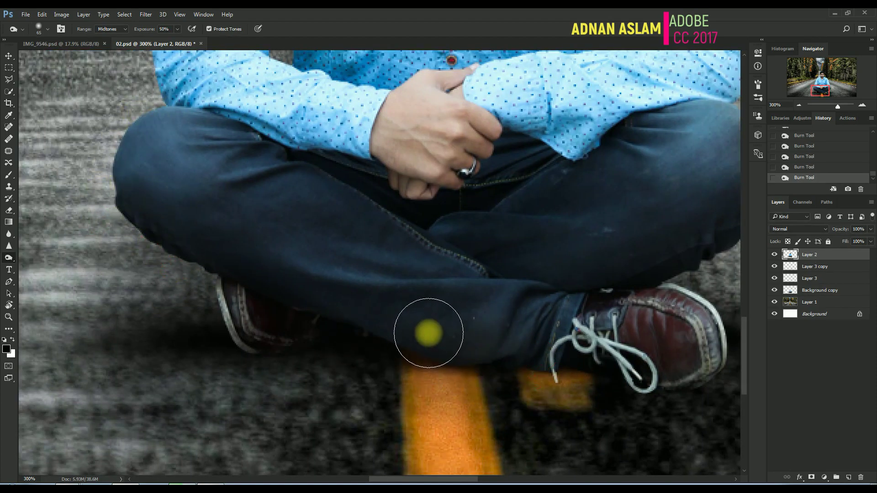
# Try burning the lower trouser leg further and undo the last three strokes
pyautogui.press('p')
pyautogui.press('o')
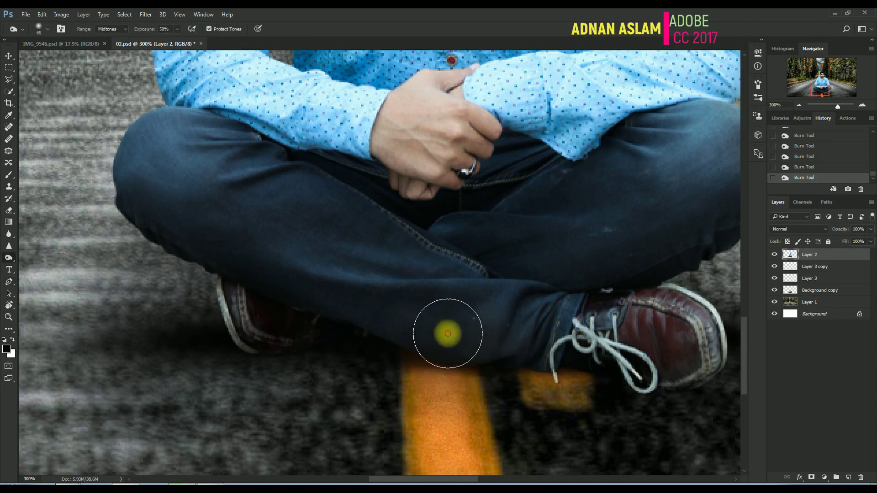
pyautogui.click(426, 329)
pyautogui.press('space')
pyautogui.moveTo(434, 350); pyautogui.dragTo(336, 342)
pyautogui.hotkey('ctrl', 'alt', 'z')
pyautogui.hotkey('ctrl', 'alt', 'z')
pyautogui.hotkey('ctrl', 'alt', 'z')
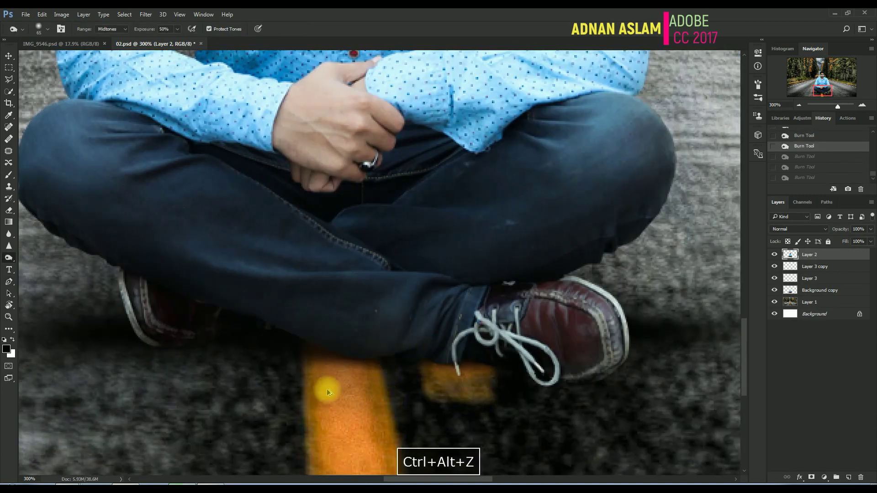
# Try desaturating the lower trouser leg with the Sponge tool and undo the strokes
pyautogui.rightClick(9, 263)
pyautogui.click(45, 280)
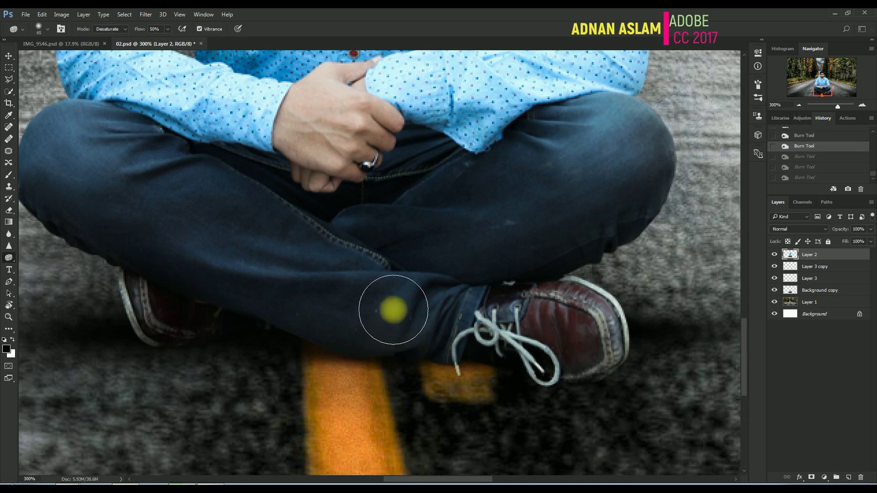
pyautogui.moveTo(387, 305); pyautogui.dragTo(347, 307)
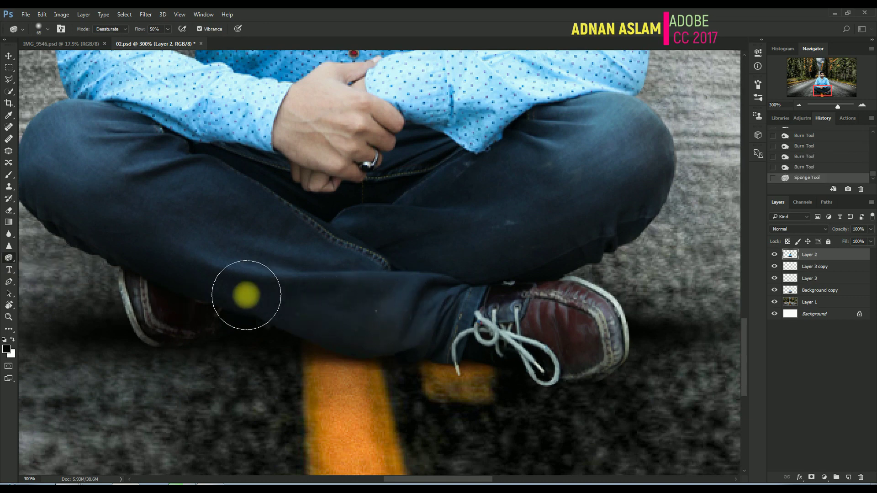
pyautogui.hotkey('ctrl', 'alt', 'z')
pyautogui.hotkey('ctrl', 'alt', 'z')
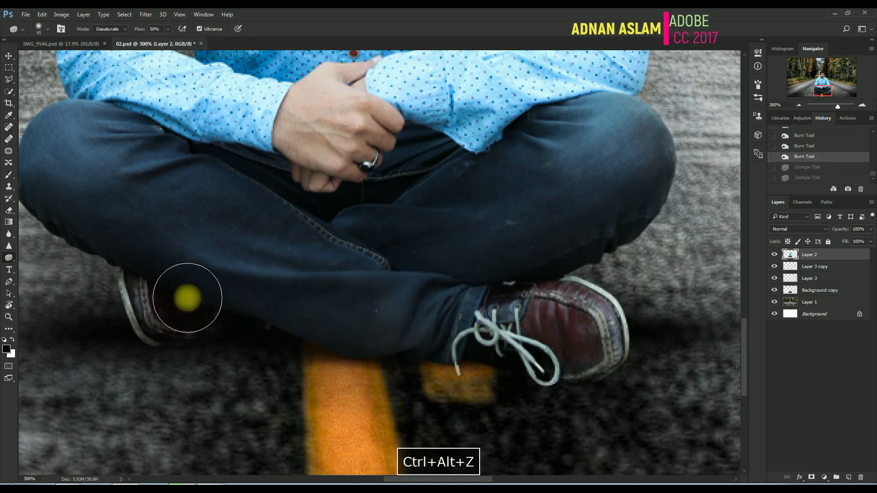
# Raise the toning exposure to 62% and darken the trouser edge above the orange road line with burn strokes
pyautogui.rightClick(8, 258)
pyautogui.click(41, 266)
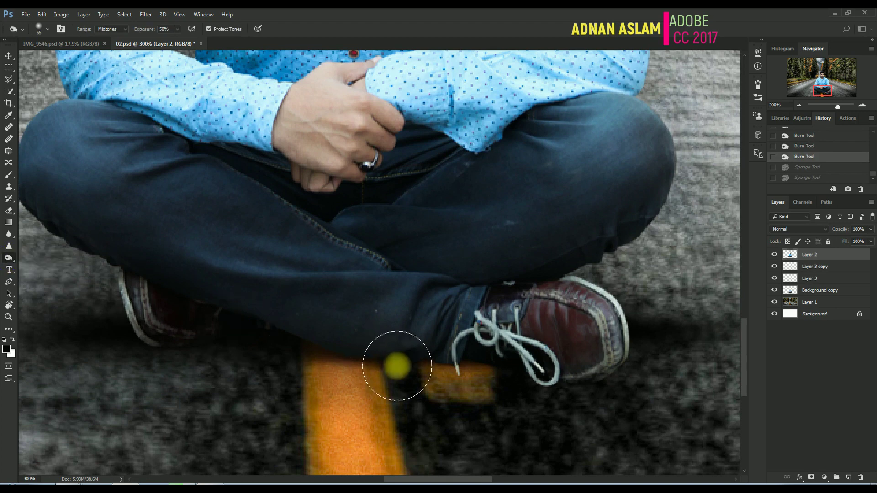
pyautogui.rightClick(9, 260)
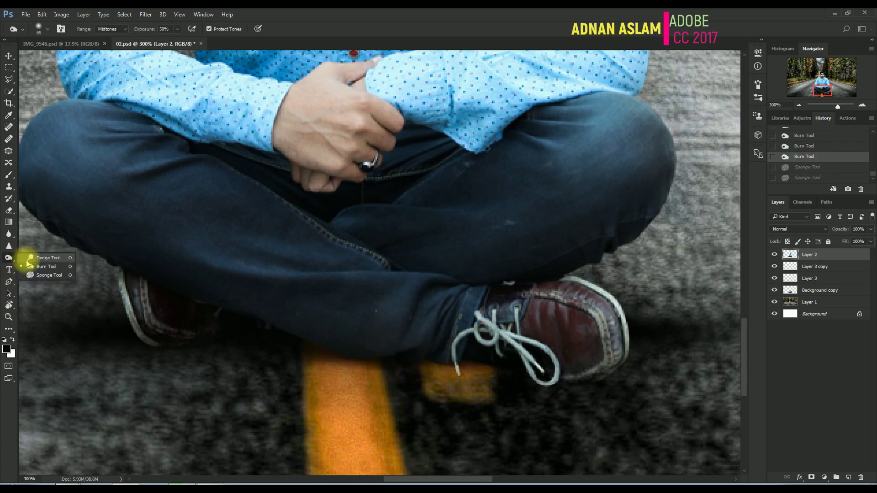
pyautogui.click(29, 257)
pyautogui.moveTo(451, 361); pyautogui.dragTo(423, 361)
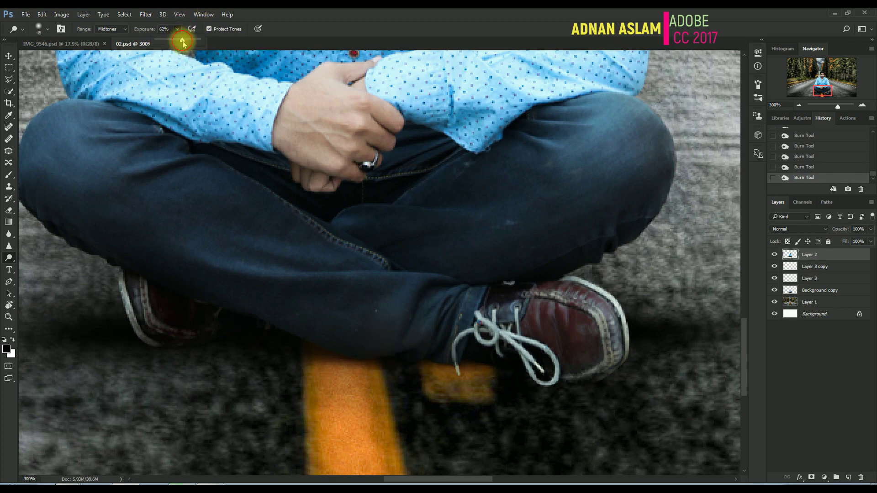
pyautogui.moveTo(380, 352)
pyautogui.mouseDown()
pyautogui.moveTo(263, 320)
pyautogui.moveTo(364, 348)
pyautogui.mouseUp()
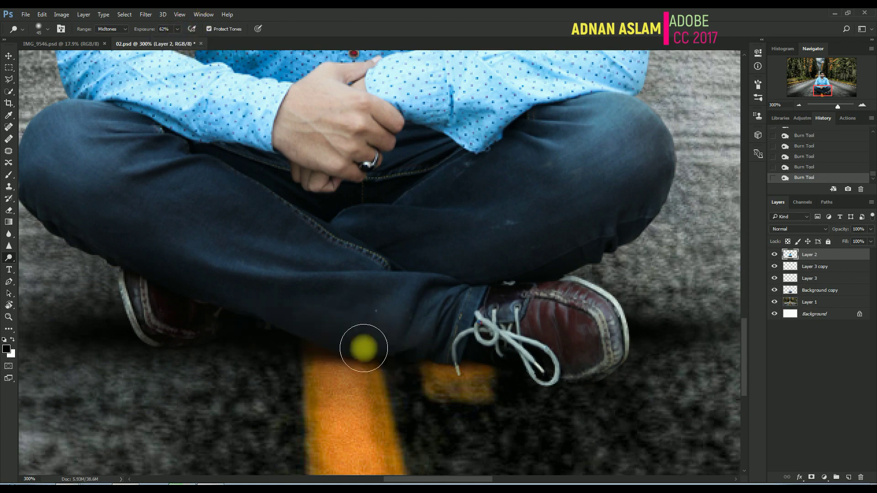
# Create a new layer above Layer 2 and prepare a size 20 brush with the orange-brown sampled from the road line
pyautogui.hotkey('ctrl', '0')
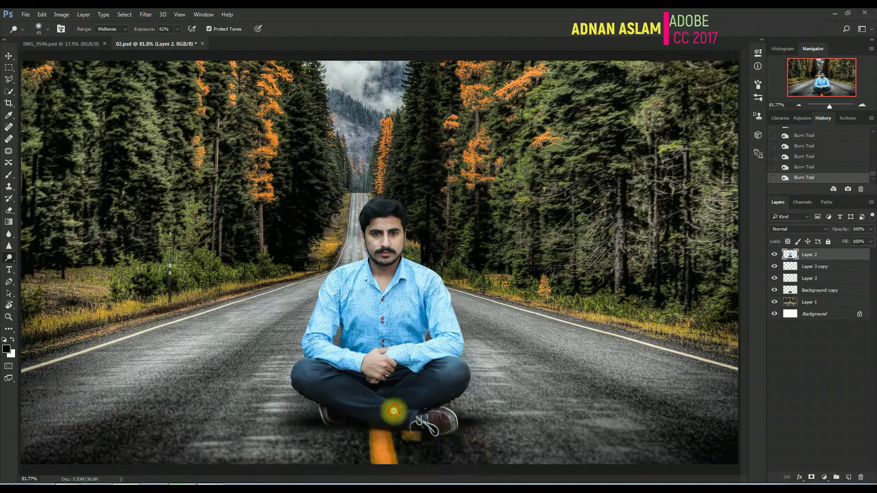
pyautogui.moveTo(393, 415)
pyautogui.mouseDown()
pyautogui.moveTo(411, 419)
pyautogui.moveTo(386, 350)
pyautogui.moveTo(403, 385)
pyautogui.moveTo(417, 386)
pyautogui.mouseUp()
pyautogui.click(848, 477)
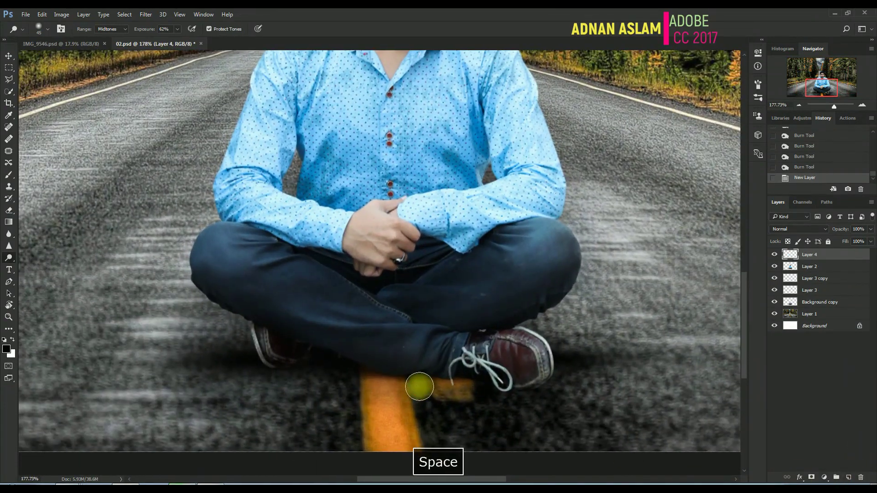
pyautogui.press('b')
pyautogui.keyDown('alt'); pyautogui.click(402, 397); pyautogui.keyUp('alt')
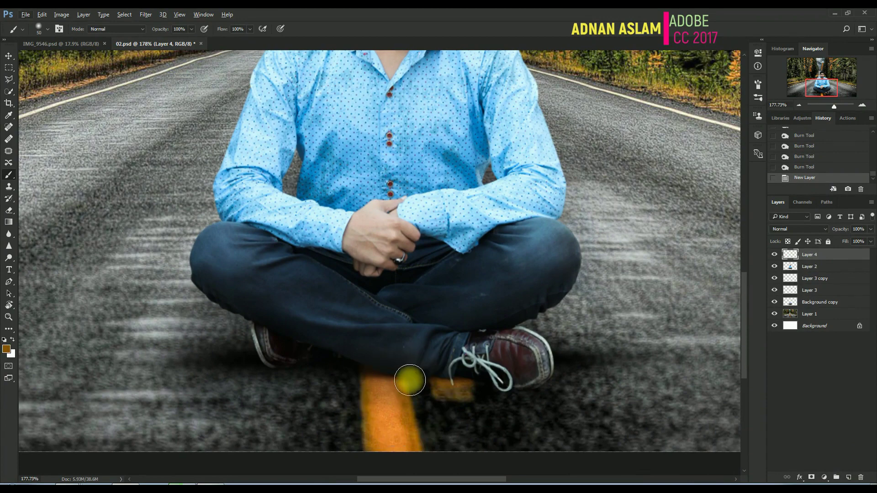
pyautogui.press('[')
pyautogui.press('[')
pyautogui.press('[')
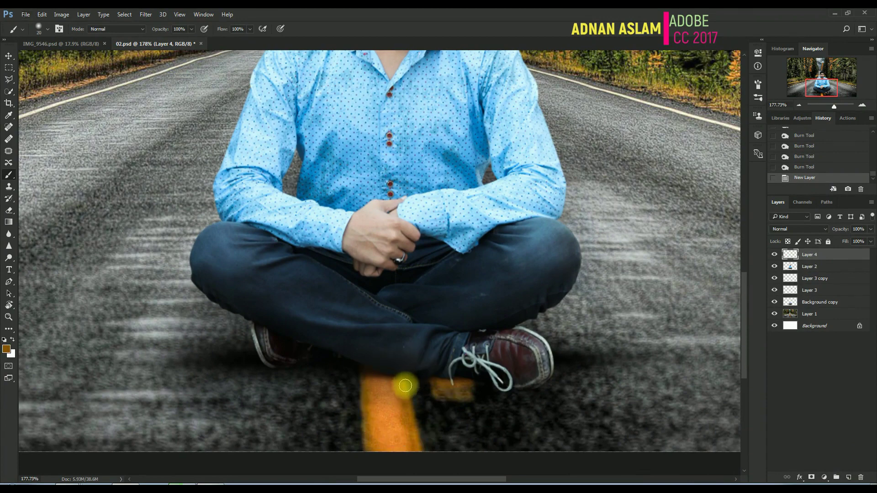
# Set the brush flow to 18% and paint sampled tones along the trouser edge above the orange line toward the rear shoe
pyautogui.click(402, 375)
pyautogui.hotkey('ctrl', 'alt', 'z')
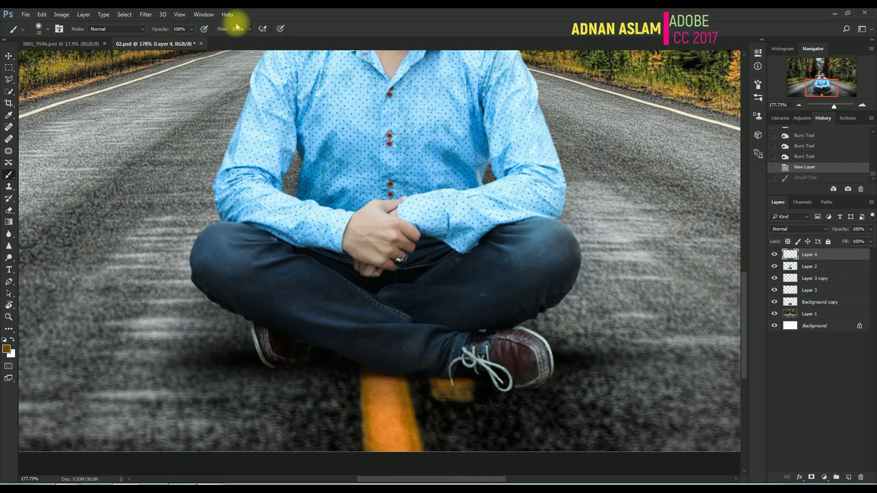
pyautogui.moveTo(250, 29); pyautogui.dragTo(217, 42)
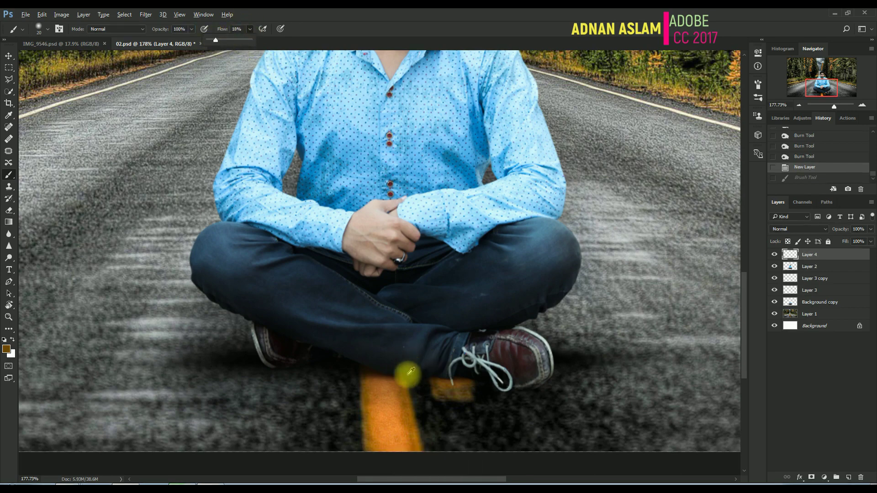
pyautogui.moveTo(407, 372)
pyautogui.mouseDown()
pyautogui.moveTo(337, 363)
pyautogui.moveTo(354, 371)
pyautogui.moveTo(344, 377)
pyautogui.moveTo(357, 369)
pyautogui.moveTo(335, 361)
pyautogui.moveTo(321, 376)
pyautogui.moveTo(319, 362)
pyautogui.moveTo(285, 368)
pyautogui.mouseUp()
pyautogui.keyDown('alt'); pyautogui.click(368, 369); pyautogui.keyUp('alt')
pyautogui.keyDown('alt'); pyautogui.click(345, 372); pyautogui.keyUp('alt')
pyautogui.keyDown('alt'); pyautogui.click(344, 376); pyautogui.keyUp('alt')
pyautogui.keyDown('alt'); pyautogui.click(321, 375); pyautogui.keyUp('alt')
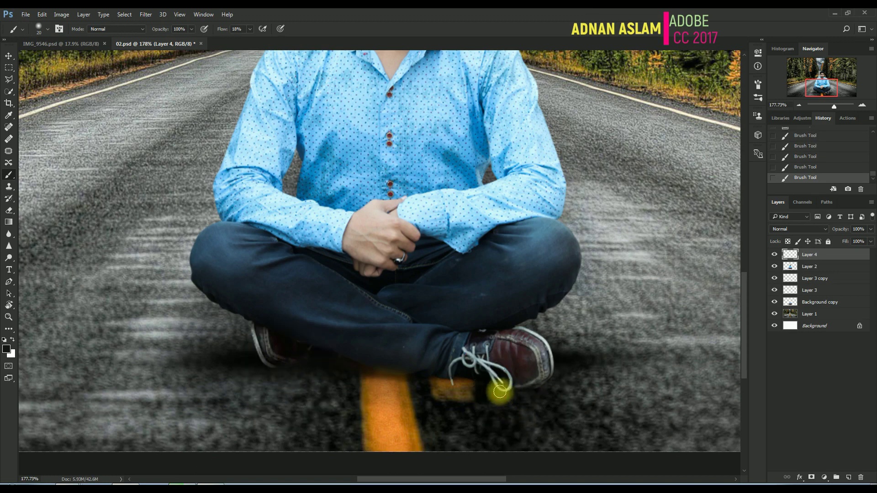
# Paint sampled dark road tones along the sole of the laced shoe on the new layer and save the document
pyautogui.keyDown('alt'); pyautogui.click(530, 400); pyautogui.keyUp('alt')
pyautogui.moveTo(543, 388); pyautogui.dragTo(528, 394)
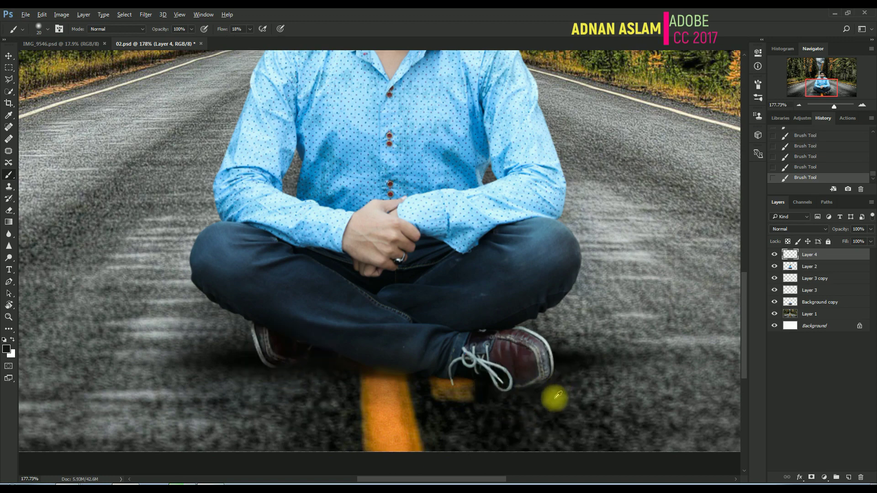
pyautogui.keyDown('alt'); pyautogui.click(546, 399); pyautogui.keyUp('alt')
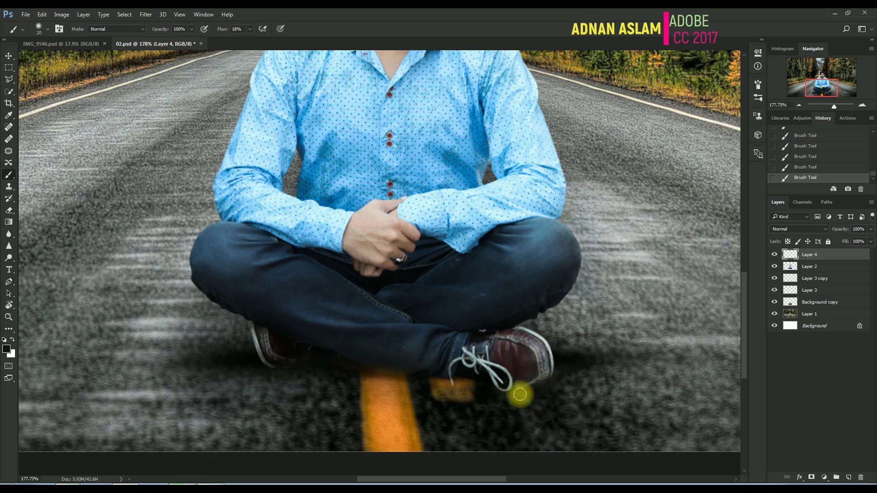
pyautogui.hotkey('ctrl', 's')
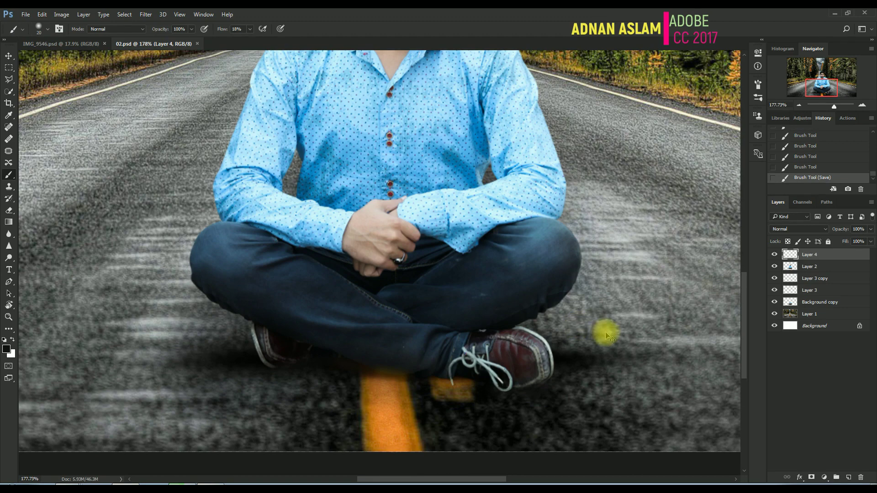
pyautogui.hotkey('ctrl', 's')
# On Layer 2, undo the trial black strokes and paint sampled road grey along the outer edge of the man's left knee
pyautogui.hotkey('alt', '[')
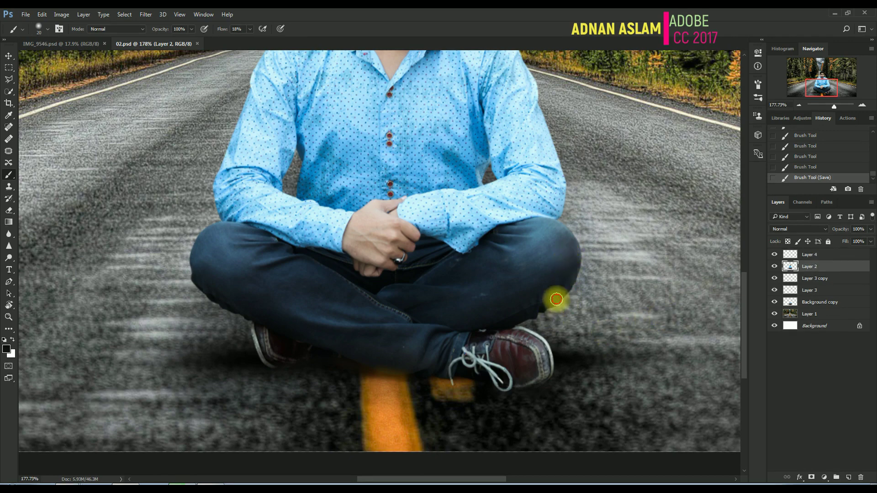
pyautogui.click(556, 299)
pyautogui.click(550, 310)
pyautogui.hotkey('ctrl', 'alt', 'z')
pyautogui.hotkey('ctrl', 'alt', 'z')
pyautogui.keyDown('alt'); pyautogui.click(564, 303); pyautogui.keyUp('alt')
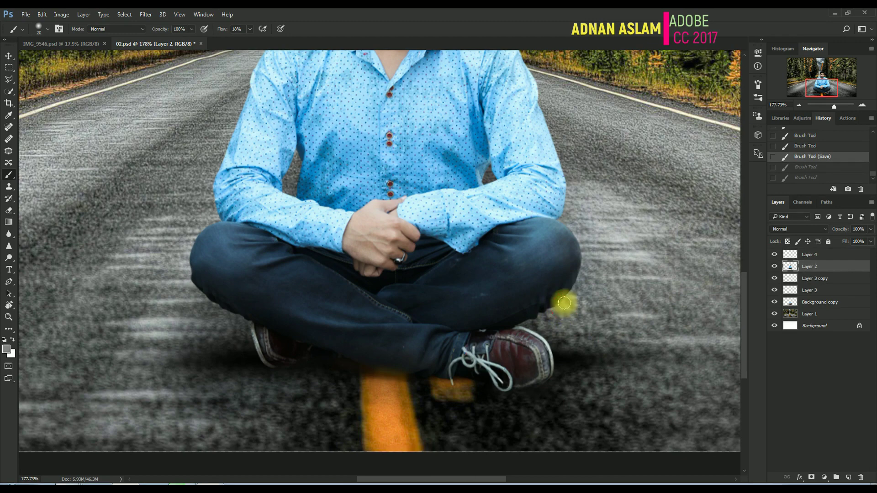
pyautogui.moveTo(556, 300)
pyautogui.mouseDown()
pyautogui.moveTo(544, 313)
pyautogui.moveTo(582, 263)
pyautogui.moveTo(580, 242)
pyautogui.mouseUp()
pyautogui.keyDown('alt'); pyautogui.click(593, 281); pyautogui.keyUp('alt')
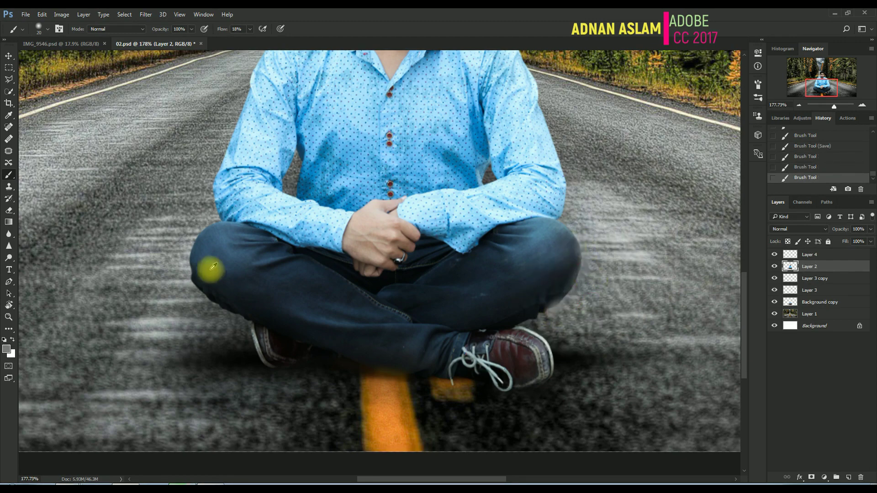
# Paint sampled road grey along the outer edge of the man's right knee on Layer 2
pyautogui.keyDown('alt'); pyautogui.click(201, 303); pyautogui.keyUp('alt')
pyautogui.moveTo(208, 304)
pyautogui.mouseDown()
pyautogui.moveTo(194, 286)
pyautogui.moveTo(194, 299)
pyautogui.mouseUp()
pyautogui.keyDown('alt'); pyautogui.click(185, 292); pyautogui.keyUp('alt')
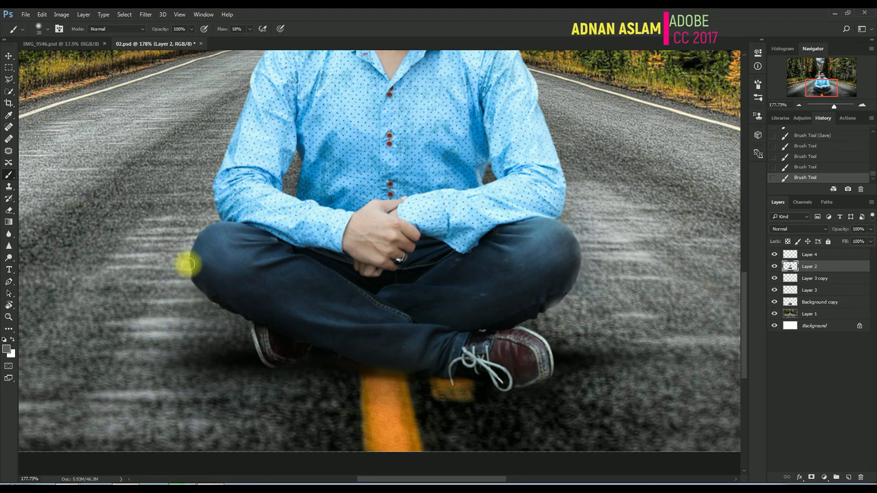
pyautogui.moveTo(188, 264); pyautogui.dragTo(193, 231)
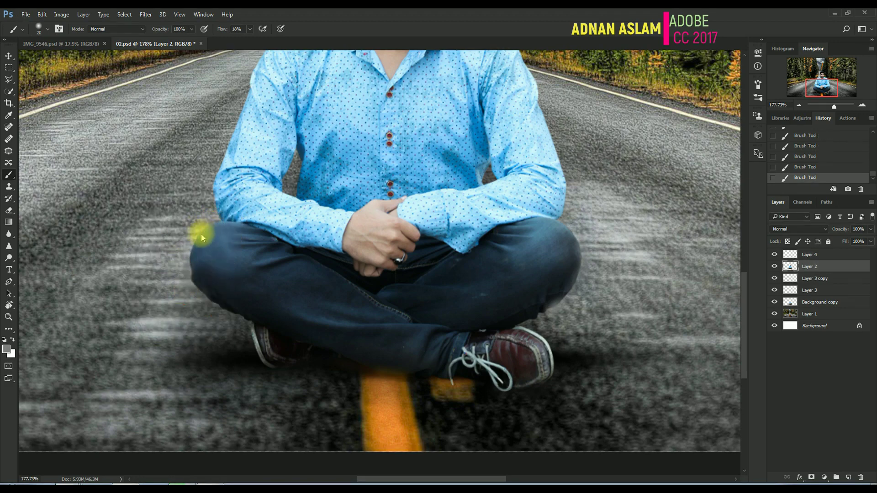
# Cover the colour fringes in the gaps between the arms and the shirt with sampled road grey on Layer 2
pyautogui.keyDown('alt'); pyautogui.click(294, 173); pyautogui.keyUp('alt')
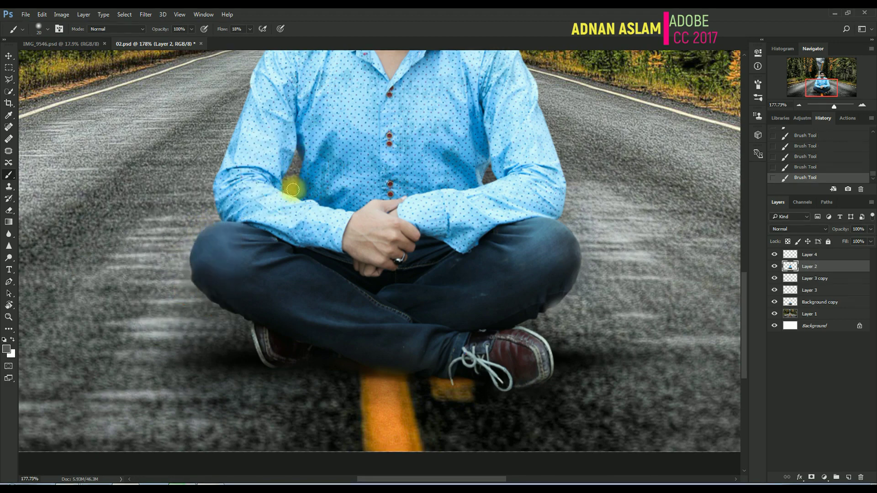
pyautogui.moveTo(293, 190); pyautogui.dragTo(297, 168)
pyautogui.keyDown('alt'); pyautogui.click(289, 180); pyautogui.keyUp('alt')
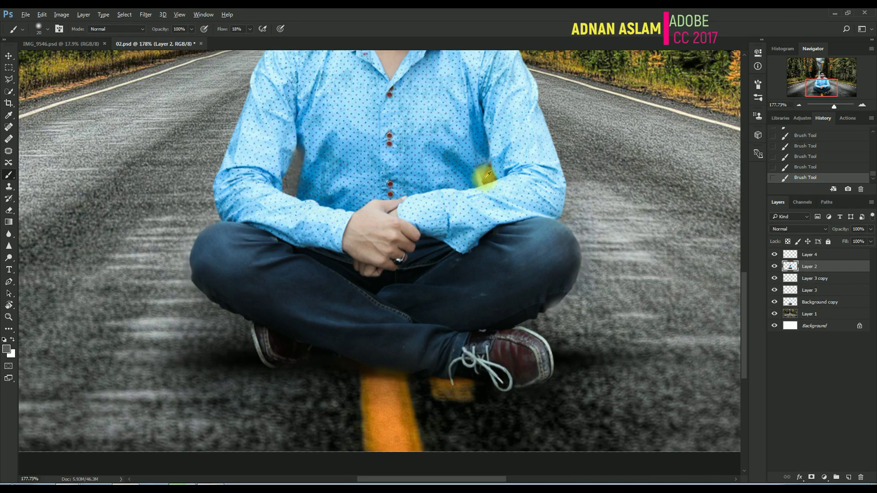
pyautogui.moveTo(487, 174)
pyautogui.mouseDown()
pyautogui.moveTo(485, 157)
pyautogui.moveTo(487, 179)
pyautogui.mouseUp()
# Apply the Camera Raw filter to Layer 2 with exposure -0.25, contrast +13, shadows -19, slightly lower blacks and raised clarity
pyautogui.hotkey('ctrl', '0')
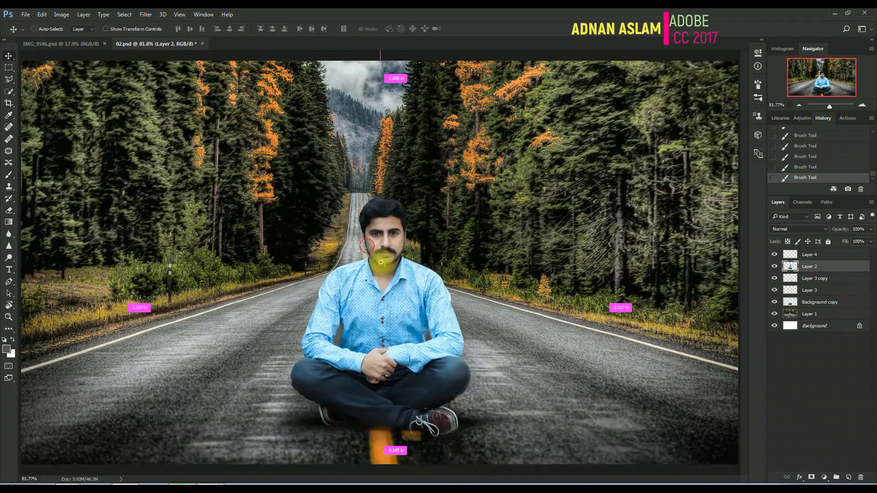
pyautogui.moveTo(367, 246); pyautogui.dragTo(418, 197)
pyautogui.hotkey('ctrl', '0')
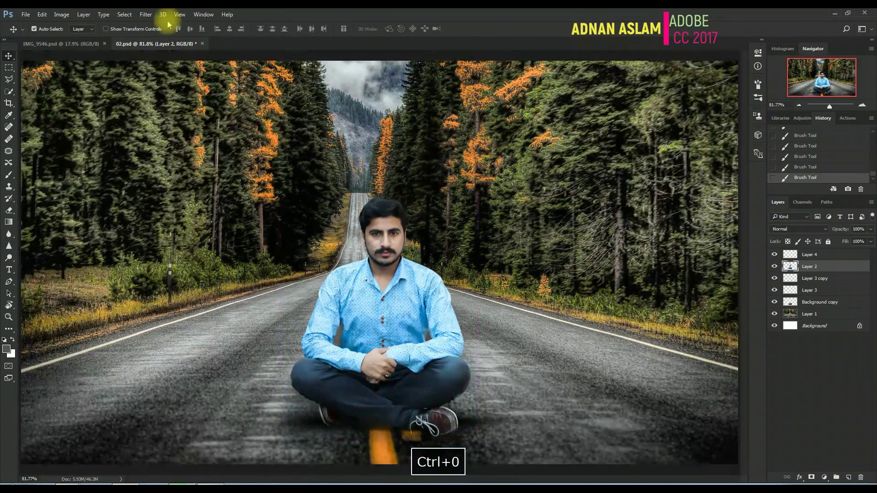
pyautogui.click(146, 14)
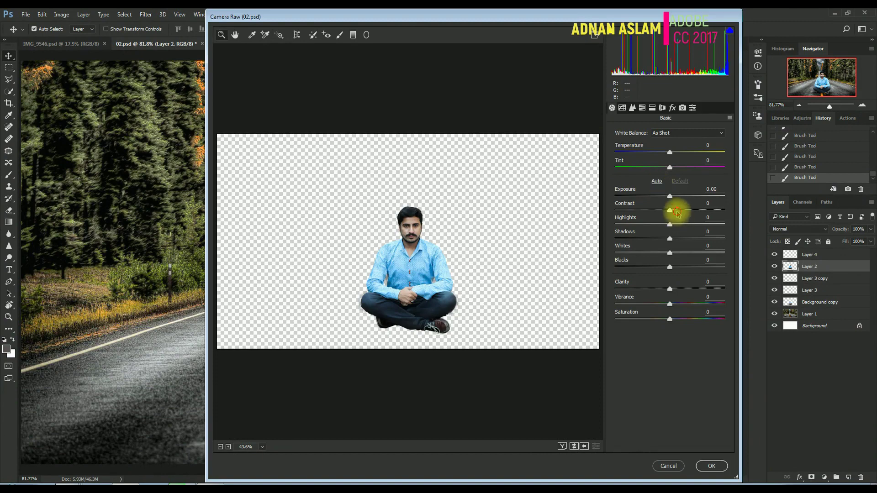
pyautogui.moveTo(670, 210); pyautogui.dragTo(666, 197)
pyautogui.click(669, 197)
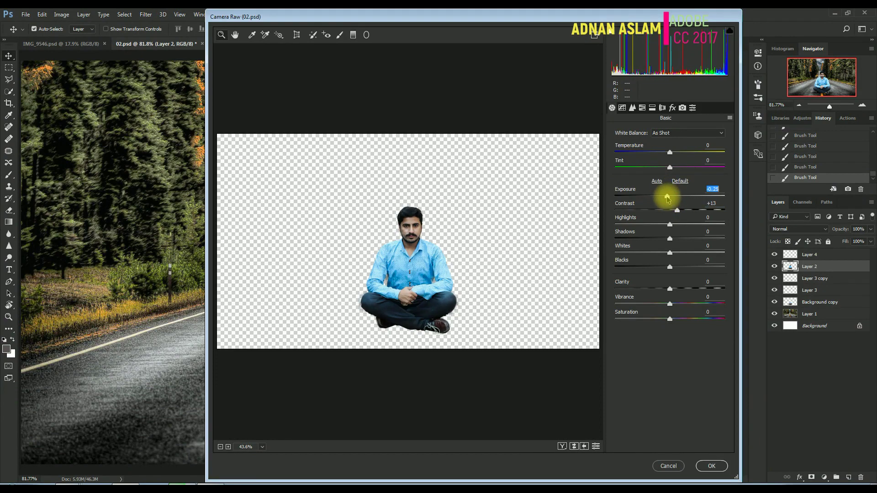
pyautogui.moveTo(670, 238); pyautogui.dragTo(669, 268)
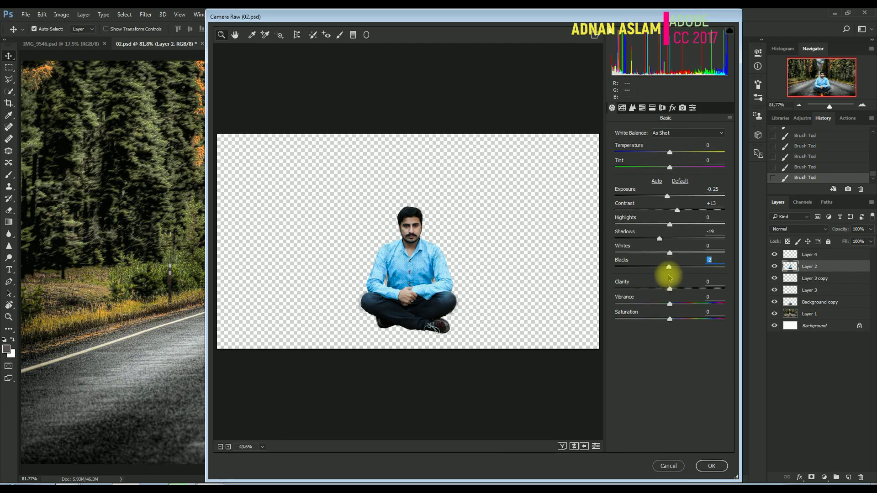
pyautogui.click(676, 292)
pyautogui.click(711, 466)
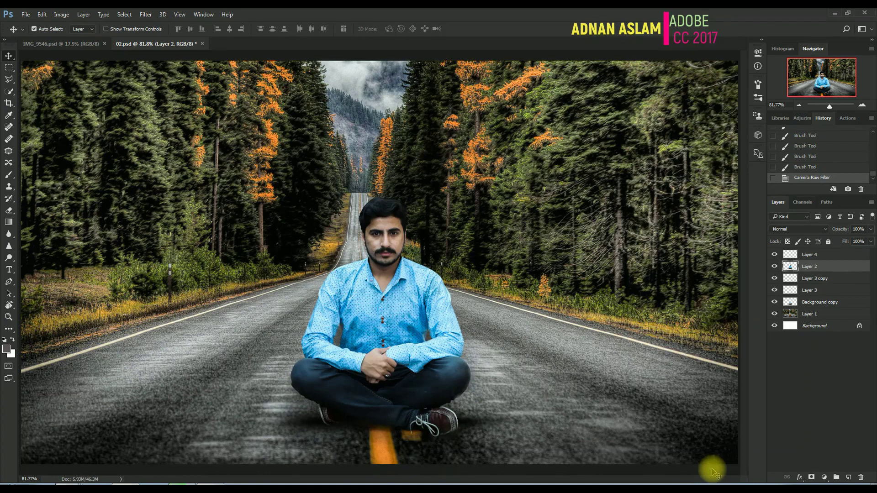
# Compare the man before and after the Camera Raw filter, keep the filtered version and save the document
pyautogui.hotkey('ctrl', '0')
pyautogui.hotkey('ctrl', 'z')
pyautogui.hotkey('ctrl', 'z')
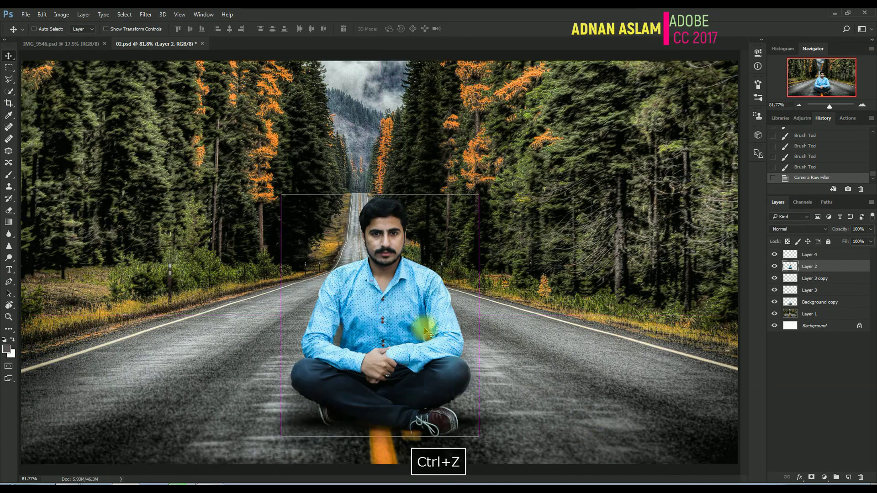
pyautogui.hotkey('ctrl', 's')
# Add a new layer above Layer 2 and paint sampled dark forest tones along the right side and top of the man's hair
pyautogui.moveTo(402, 219); pyautogui.dragTo(433, 243)
pyautogui.press('b')
pyautogui.keyDown('alt'); pyautogui.click(432, 236); pyautogui.keyUp('alt')
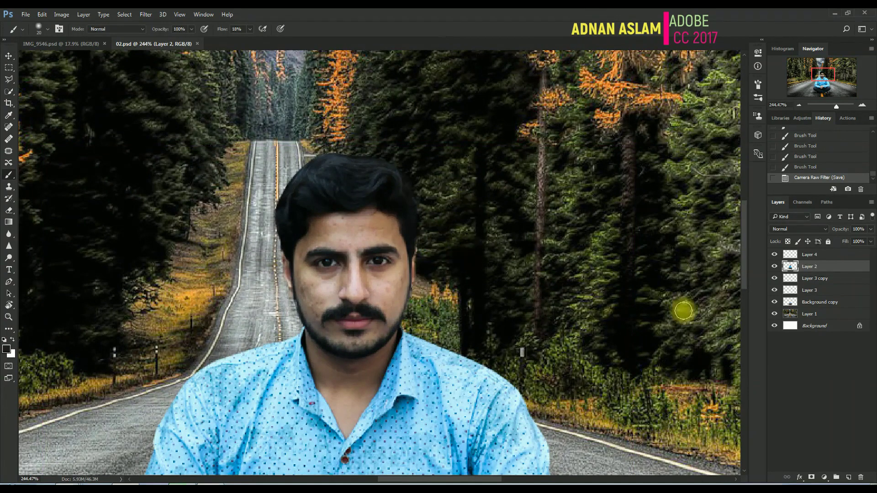
pyautogui.click(849, 478)
pyautogui.moveTo(413, 258)
pyautogui.mouseDown()
pyautogui.moveTo(439, 251)
pyautogui.moveTo(422, 246)
pyautogui.moveTo(421, 188)
pyautogui.mouseUp()
pyautogui.moveTo(396, 158); pyautogui.dragTo(325, 155)
# Paint sampled road tones along the upper-left edge of the hair on Layer 5, reselect Layer 2 and save the document
pyautogui.keyDown('alt'); pyautogui.click(337, 150); pyautogui.keyUp('alt')
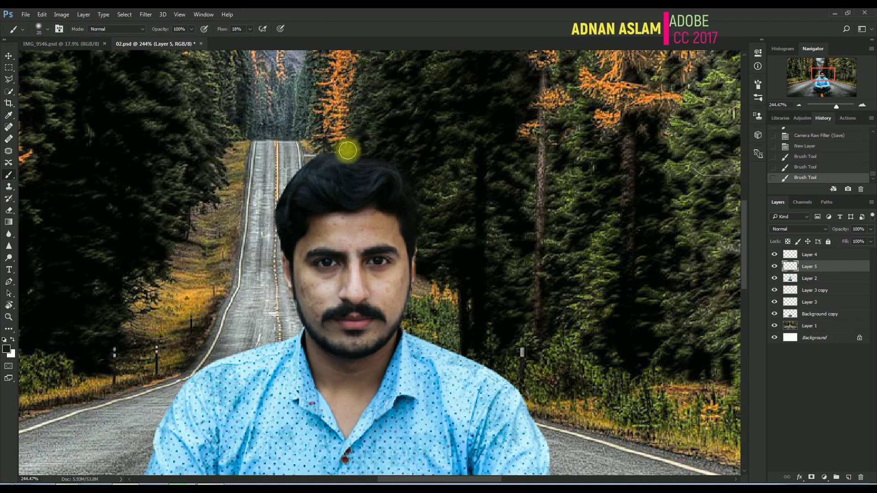
pyautogui.click(304, 165)
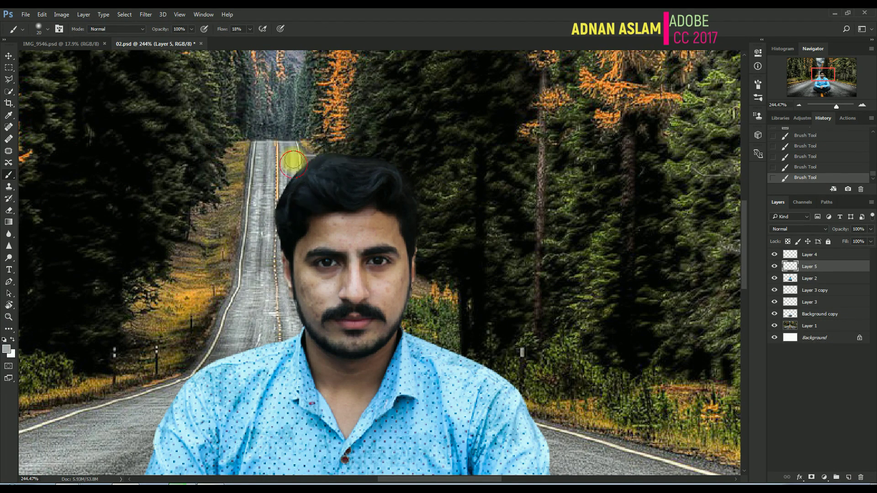
pyautogui.keyDown('alt'); pyautogui.click(290, 170); pyautogui.keyUp('alt')
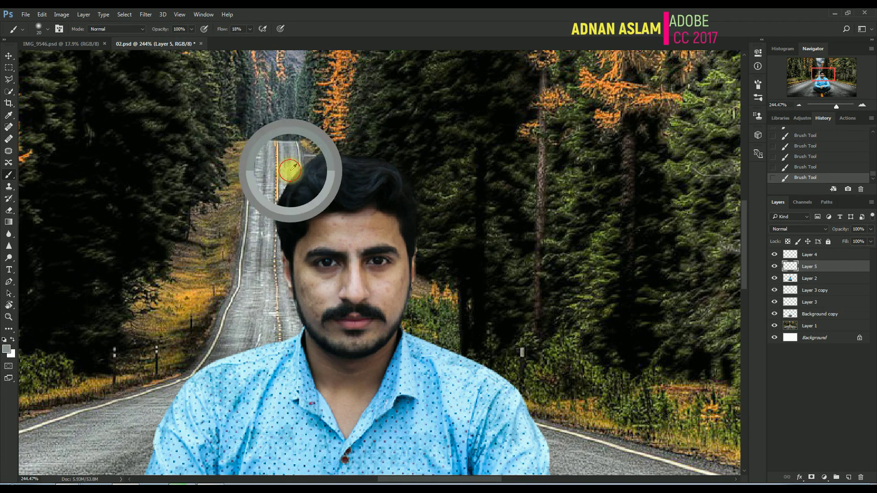
pyautogui.keyDown('alt'); pyautogui.click(275, 195); pyautogui.keyUp('alt')
pyautogui.keyDown('alt'); pyautogui.click(276, 193); pyautogui.keyUp('alt')
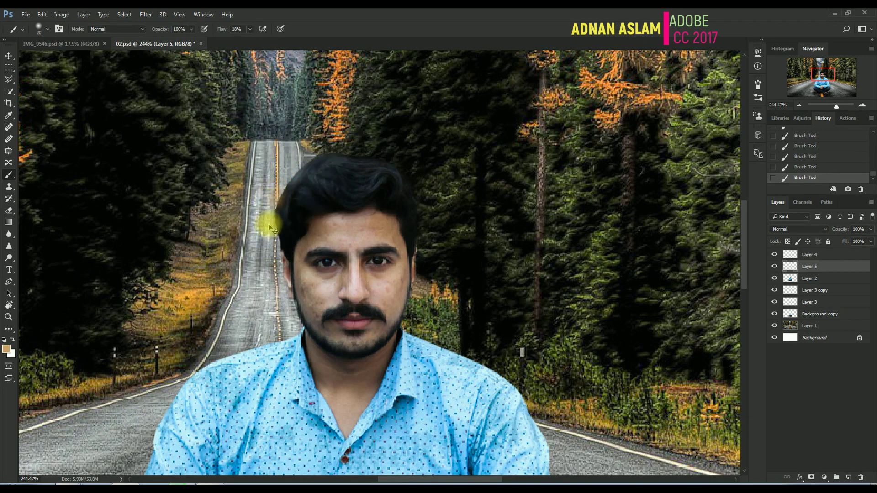
pyautogui.hotkey('ctrl', '0')
pyautogui.press('space')
pyautogui.keyDown('ctrl'); pyautogui.click(408, 235); pyautogui.keyUp('ctrl')
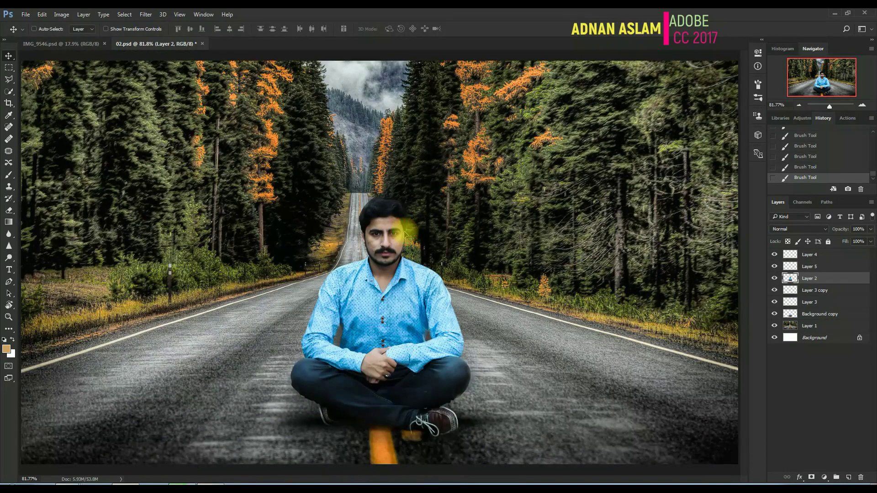
pyautogui.hotkey('ctrl', 's')
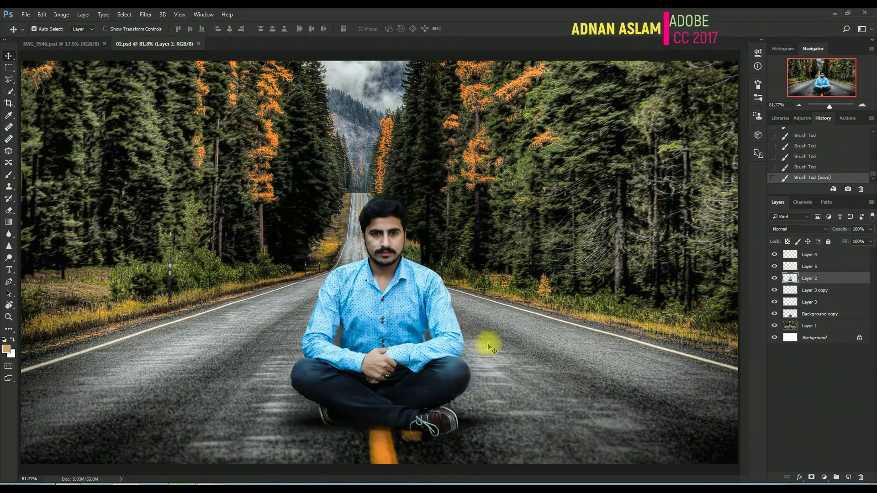
# Duplicate the forest road layer, Layer 1, keeping the default copy name
pyautogui.click(540, 267)
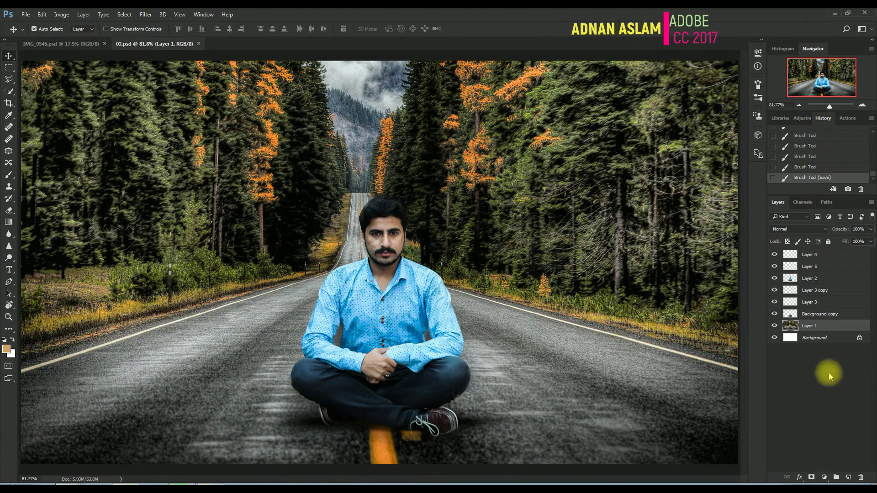
pyautogui.rightClick(809, 327)
pyautogui.click(703, 102)
pyautogui.press('Return')
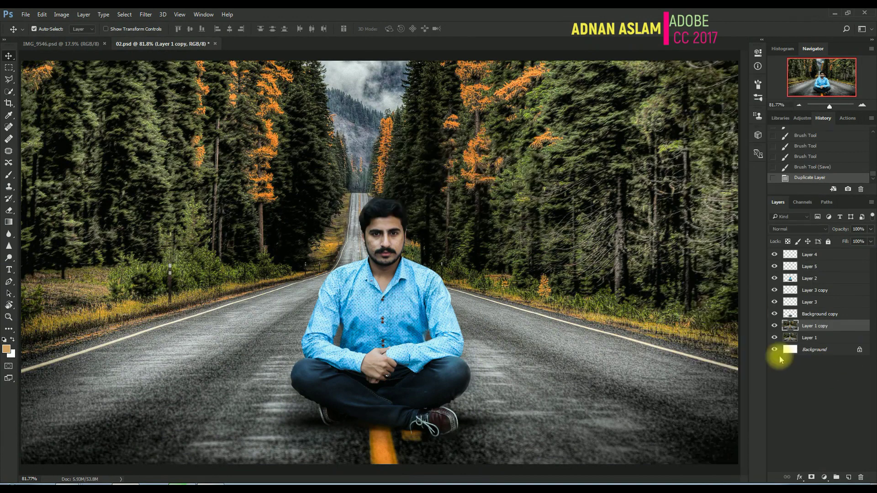
# Start a Tilt-Shift blur on Layer 1 copy and level its lines, placing the upper dashed boundary at the man's collar
pyautogui.click(145, 14)
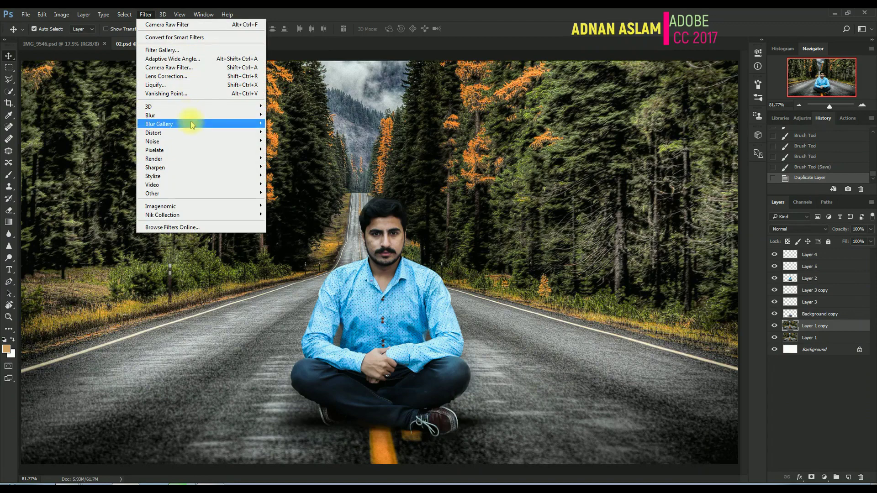
pyautogui.moveTo(191, 123)
pyautogui.click(295, 147)
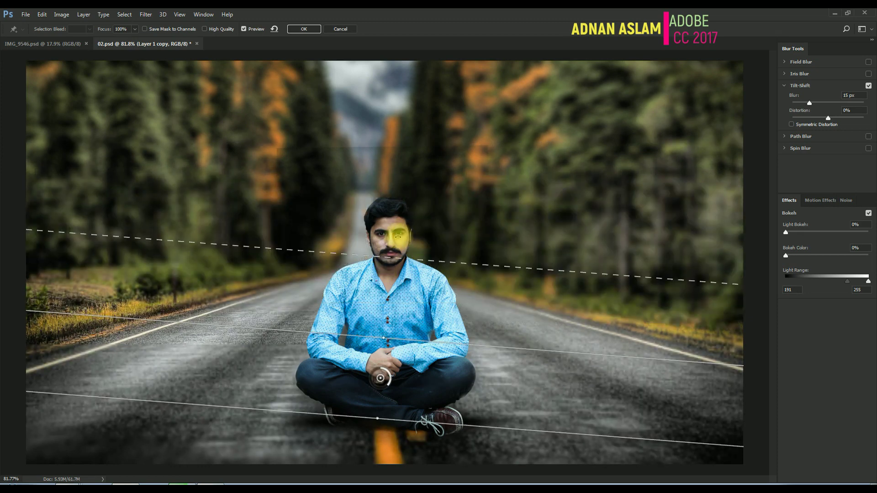
pyautogui.moveTo(397, 237); pyautogui.dragTo(390, 274)
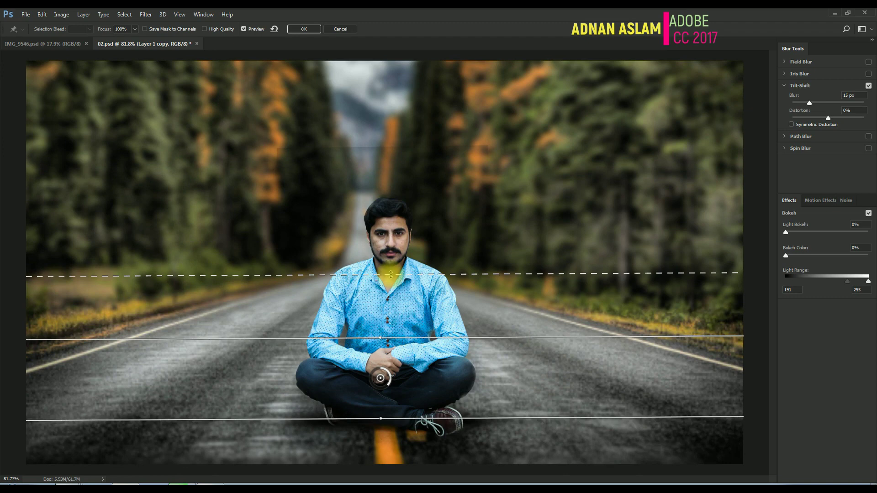
pyautogui.moveTo(390, 274); pyautogui.dragTo(390, 266)
# Set the Tilt-Shift blur to 7 px, move the lower focus line below the image's bottom edge, apply it and save
pyautogui.moveTo(386, 371); pyautogui.dragTo(395, 380)
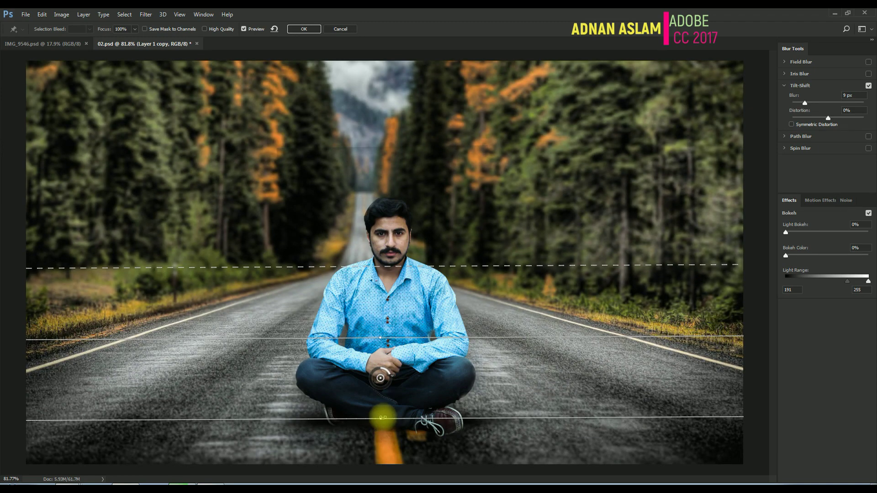
pyautogui.moveTo(383, 417); pyautogui.dragTo(385, 467)
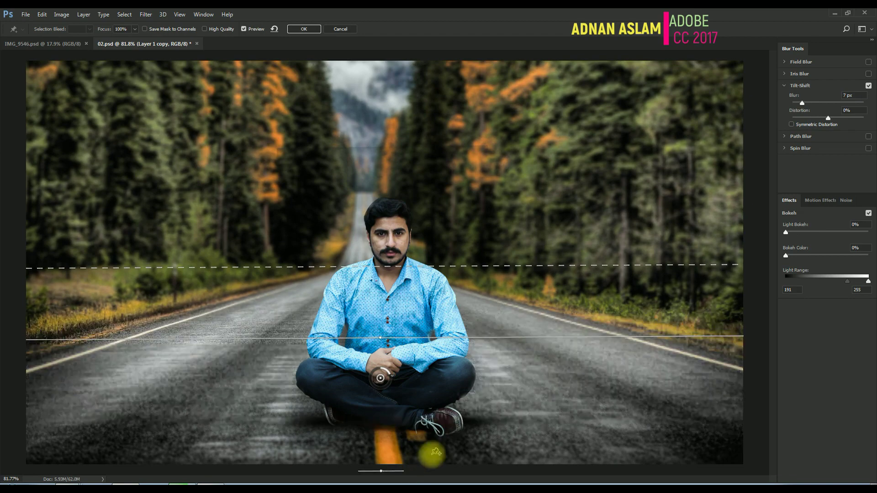
pyautogui.press('Return')
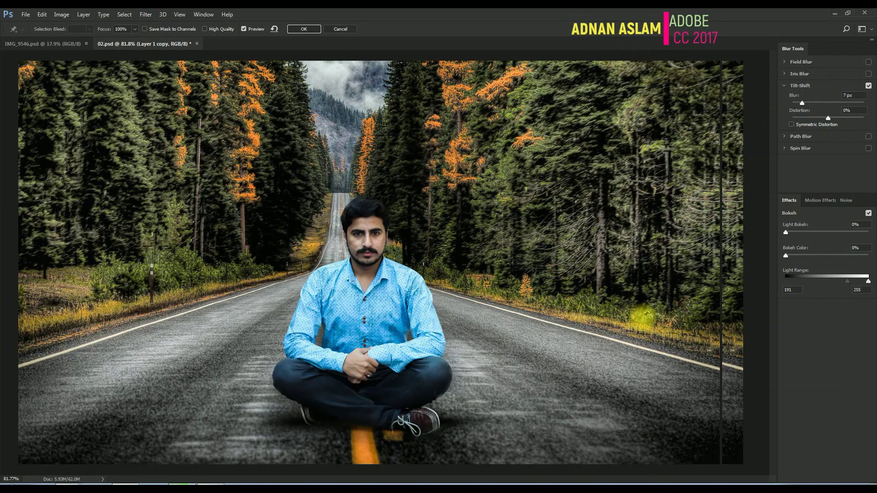
pyautogui.press('space')
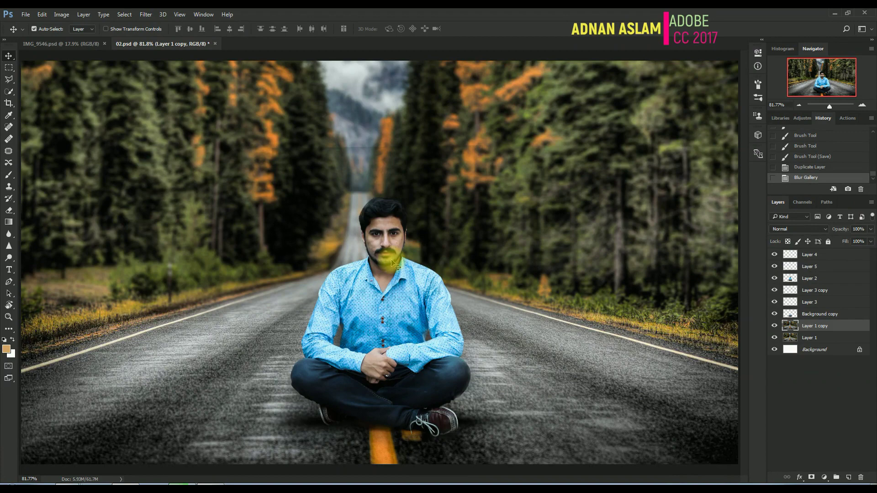
pyautogui.hotkey('ctrl', 's')
# Defringe the edges of the seated man on Layer 2
pyautogui.click(430, 337)
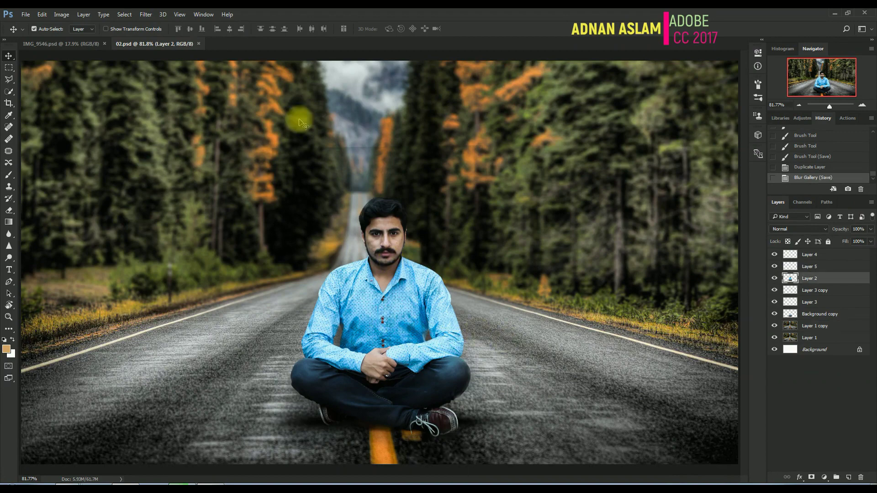
pyautogui.hotkey('alt', 'l')
pyautogui.press('Escape')
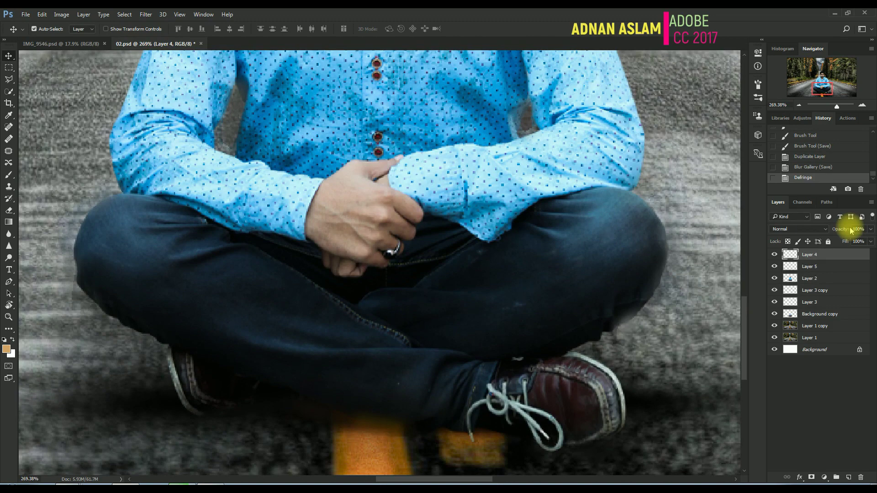
# Lower the opacity of Layer 4 to 33%
pyautogui.hotkey('ctrl', 'alt', 'g')
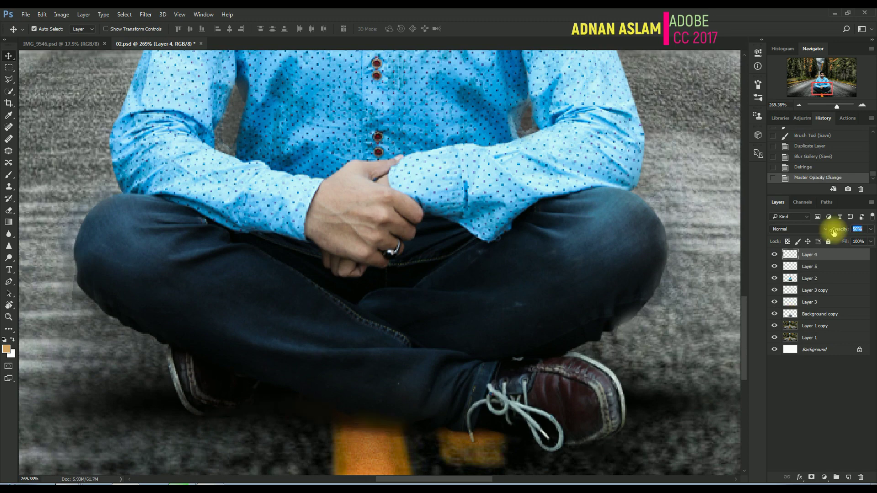
pyautogui.moveTo(832, 231); pyautogui.dragTo(828, 230)
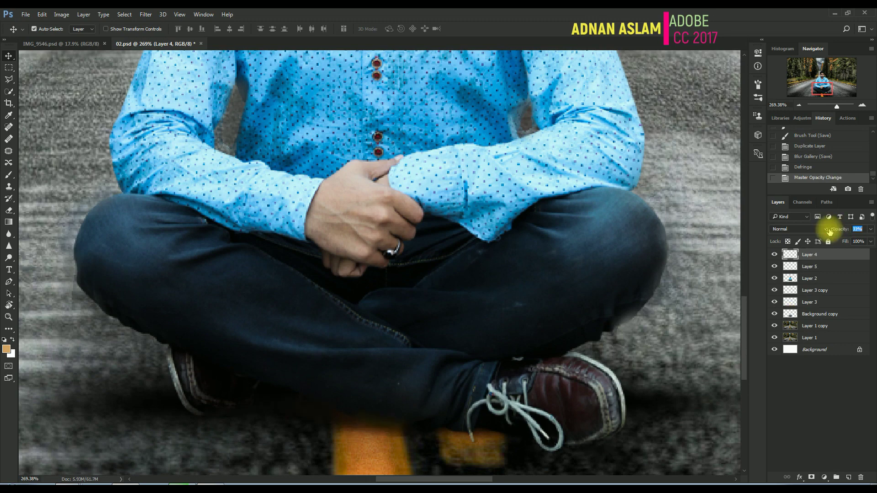
pyautogui.scroll(-4, 402, 446)
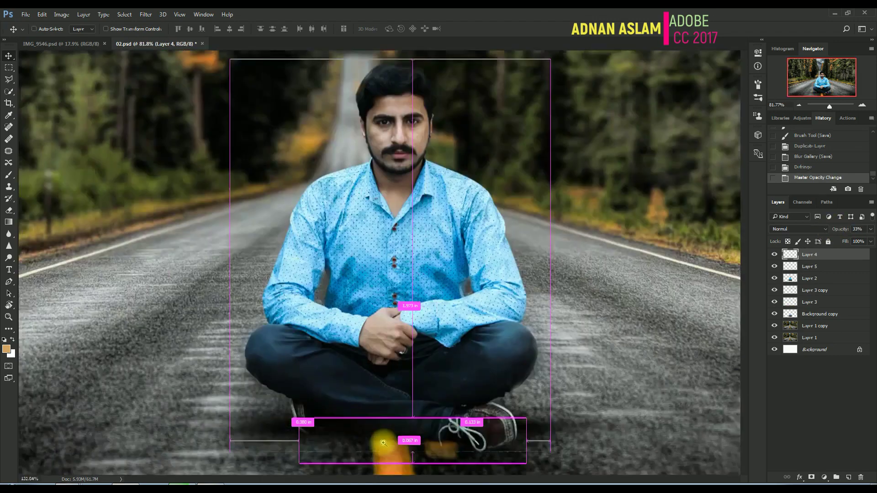
# On Layer 1 copy, burn the midtones where the orange line meets the man's leg, using a size 15 brush at 62% exposure
pyautogui.moveTo(382, 452); pyautogui.dragTo(376, 376)
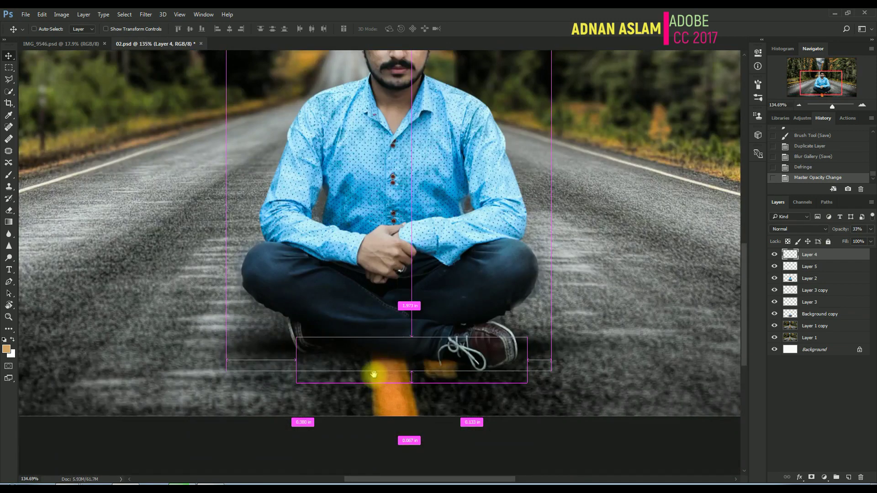
pyautogui.scroll(5, 374, 375)
pyautogui.press('o')
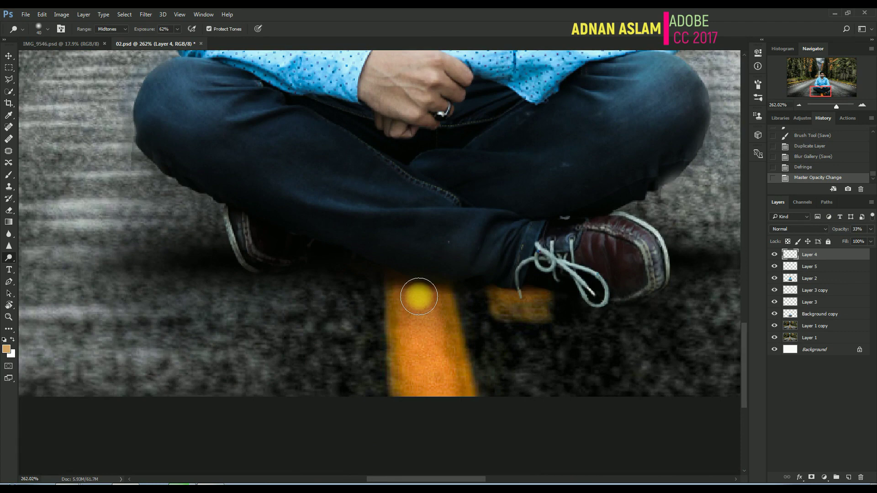
pyautogui.keyDown('ctrl'); pyautogui.click(419, 297); pyautogui.keyUp('ctrl')
pyautogui.press('[')
pyautogui.press('[')
pyautogui.press('[')
pyautogui.press('[')
pyautogui.press('[')
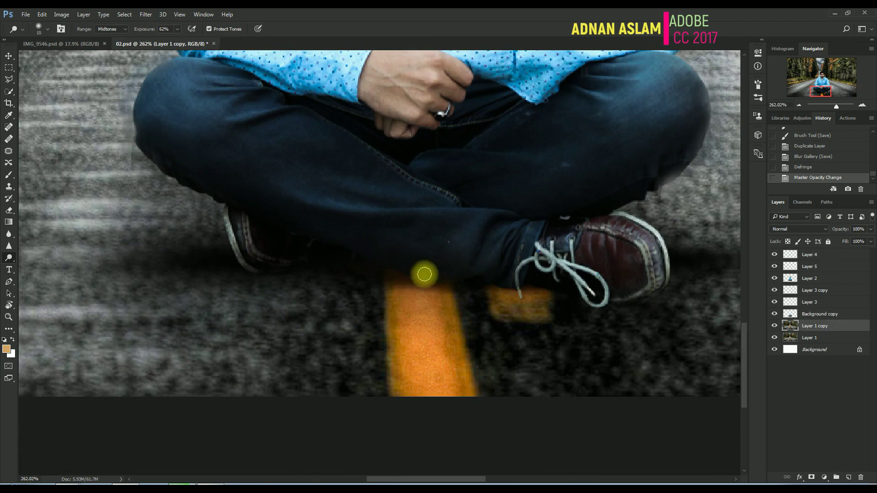
pyautogui.click(423, 275)
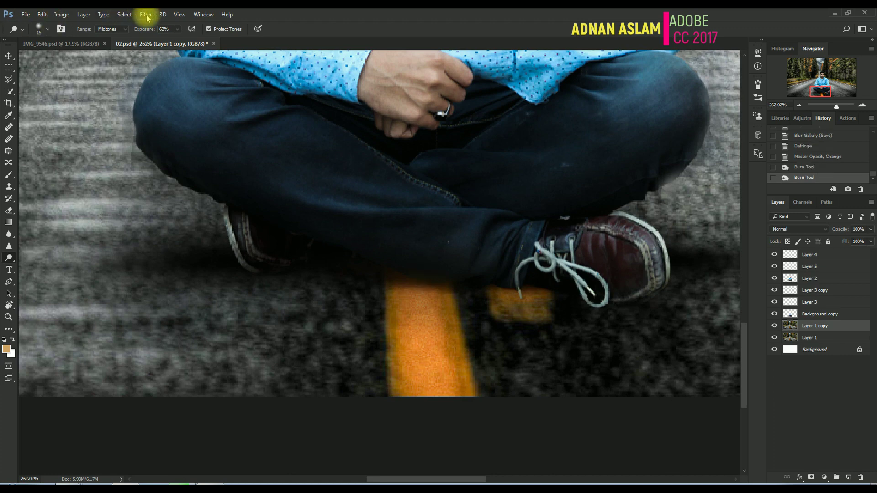
# Raise the Burn exposure to 100% and darken the road under the crossed legs and beside the left shoe on Layer 1 copy
pyautogui.moveTo(177, 29); pyautogui.dragTo(206, 30)
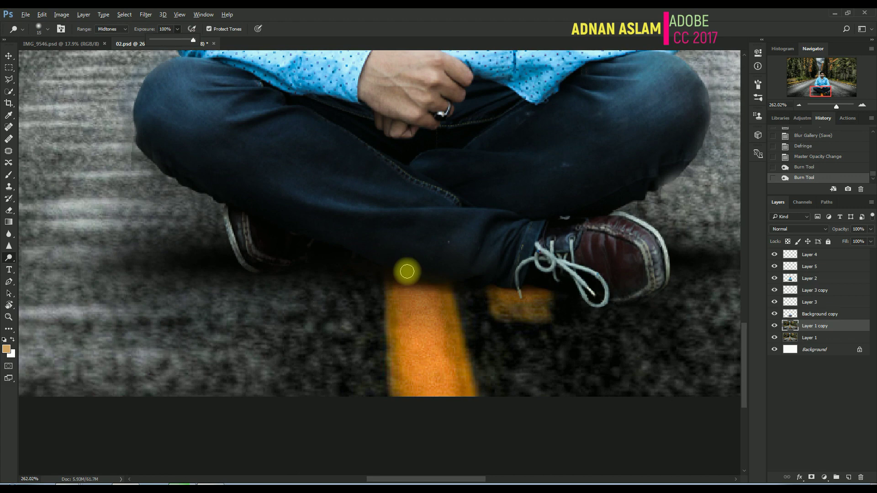
pyautogui.click(407, 271)
pyautogui.click(301, 270)
pyautogui.click(299, 268)
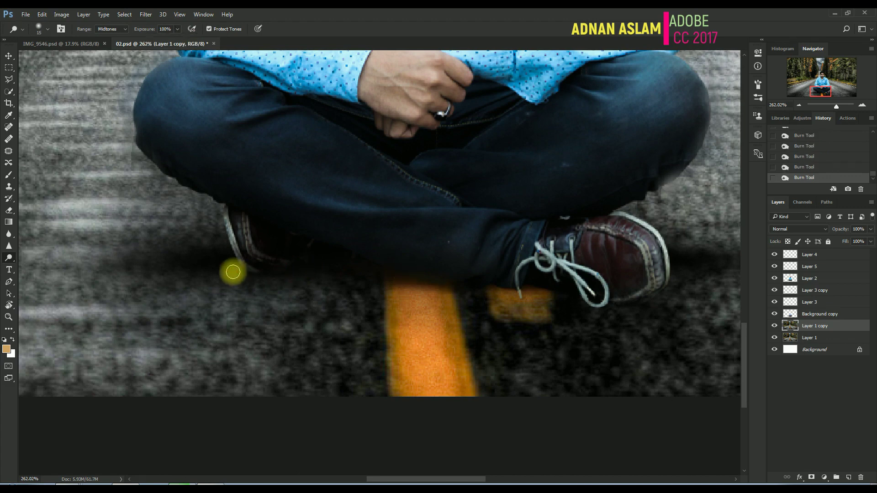
pyautogui.click(281, 275)
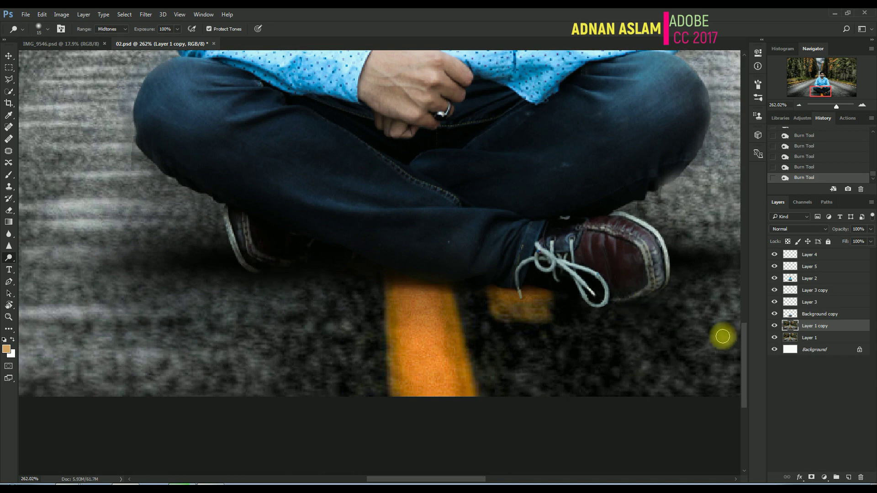
# Create a new layer above Layer 1 copy and paint a small black dab on the road below the shoe with 100% brush flow
pyautogui.hotkey('ctrl', 'shift', 'alt', 'n')
pyautogui.press('b')
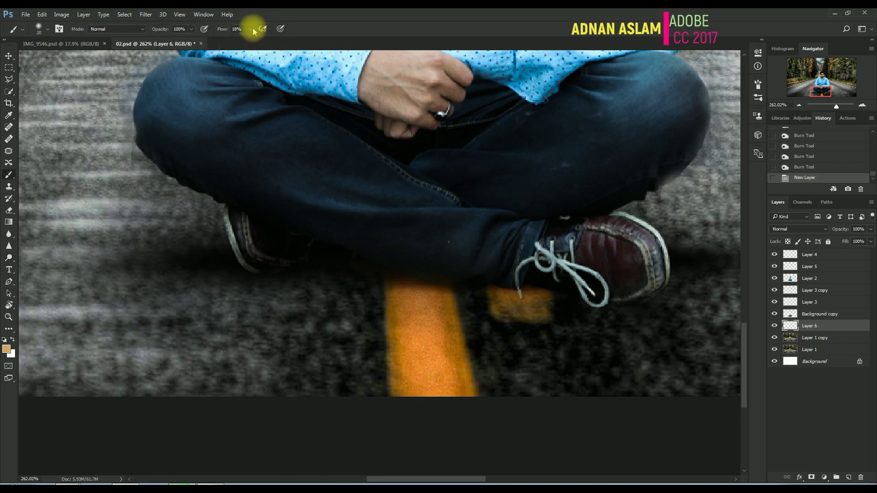
pyautogui.hotkey('ctrl', 'alt', 'z')
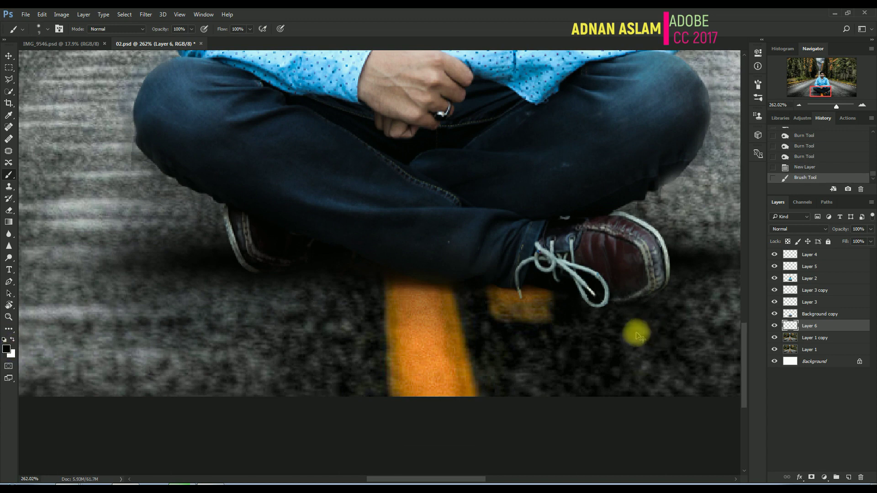
# Stretch the dab on Layer 6 to 1535.71% width, rotate it 3.13° under the shoe, and soften it with Gaussian Blur
pyautogui.hotkey('ctrl', 't')
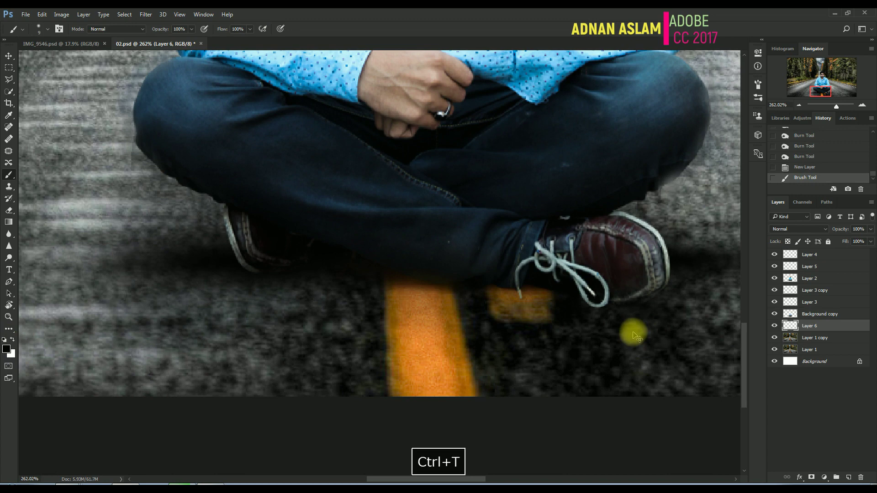
pyautogui.press('space')
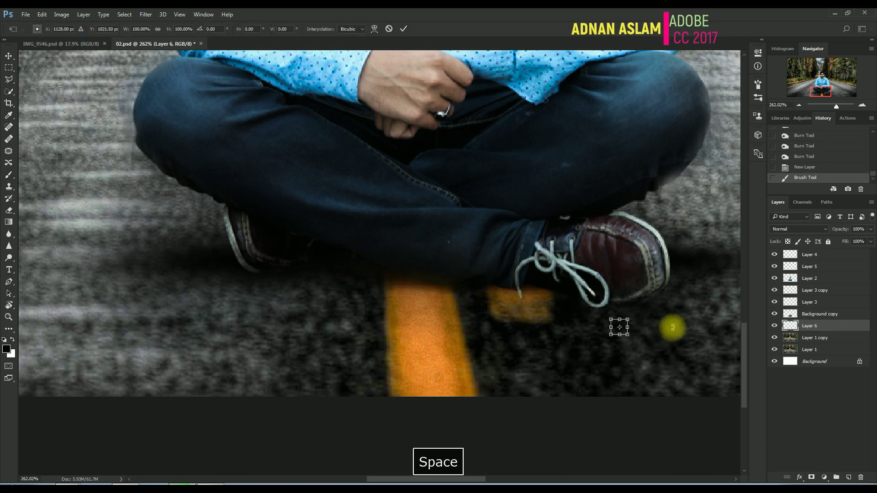
pyautogui.moveTo(627, 327); pyautogui.dragTo(747, 327)
pyautogui.moveTo(684, 365); pyautogui.dragTo(552, 365)
pyautogui.moveTo(655, 364); pyautogui.dragTo(613, 352)
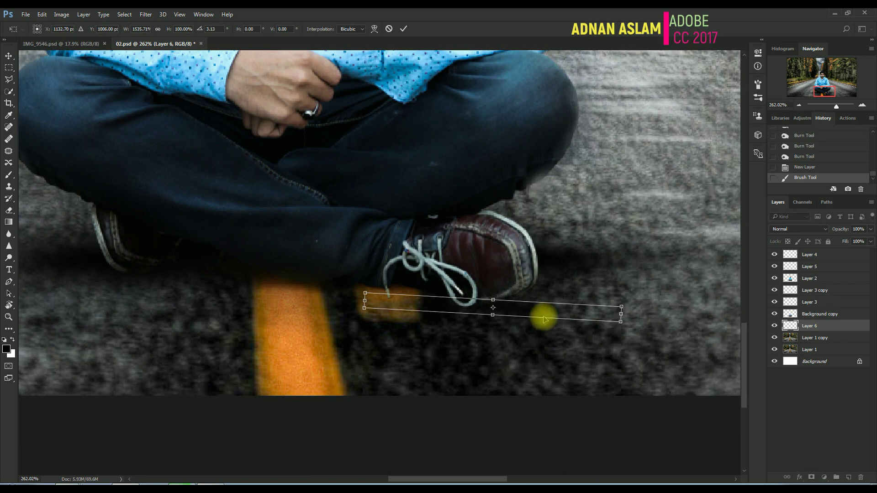
pyautogui.press('Return')
pyautogui.hotkey('ctrl', 't')
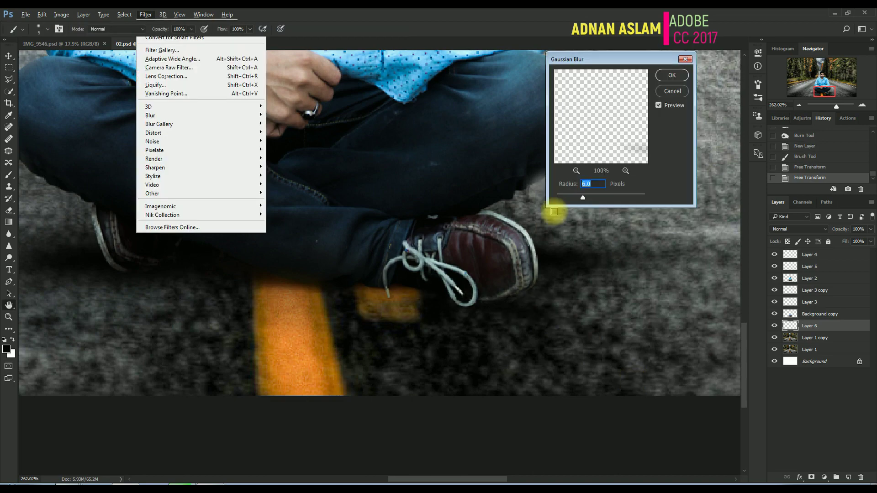
pyautogui.click(574, 199)
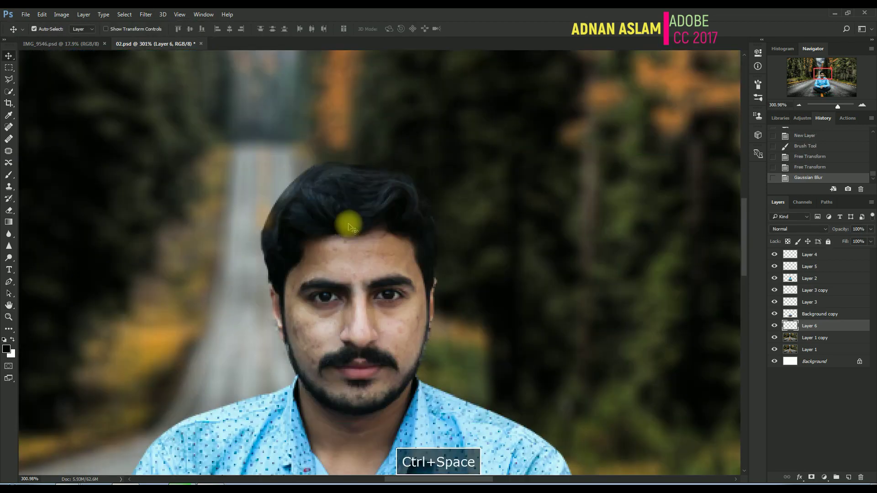
# On Layer 2, make a feathered Polygonal Lasso selection along the beard edge below the man's left ear
pyautogui.keyDown('ctrl'); pyautogui.click(348, 225); pyautogui.keyUp('ctrl')
pyautogui.hotkey('ctrl', '0')
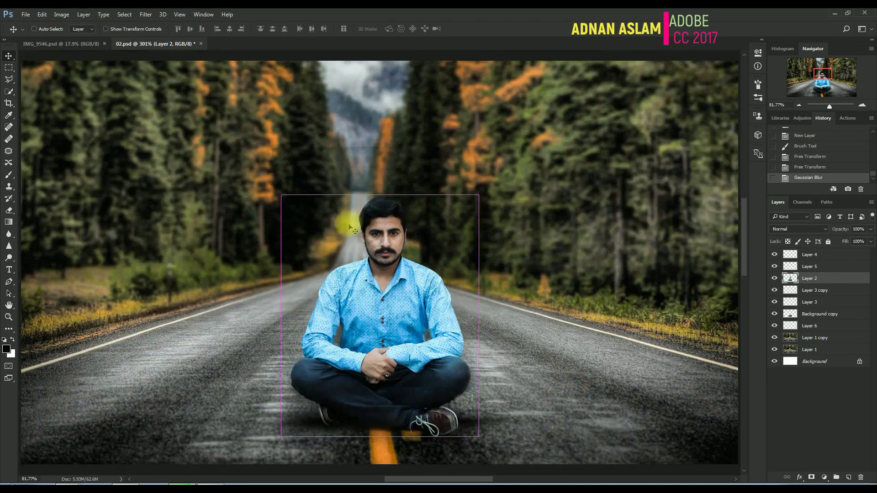
pyautogui.keyDown('ctrl'); pyautogui.click(397, 247); pyautogui.keyUp('ctrl')
pyautogui.keyDown('ctrl'); pyautogui.keyDown('alt'); pyautogui.click(373, 237); pyautogui.keyUp('alt'); pyautogui.keyUp('ctrl')
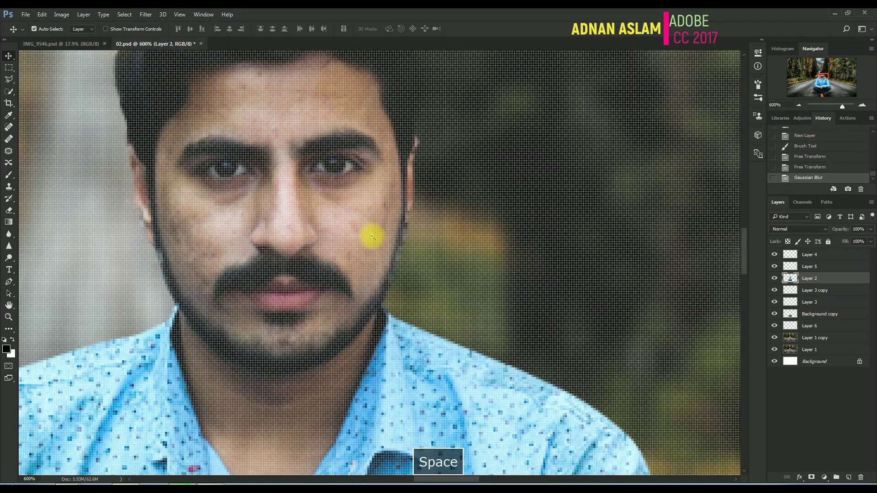
pyautogui.keyDown('alt'); pyautogui.click(372, 236); pyautogui.keyUp('alt')
pyautogui.press('l')
pyautogui.click(456, 259)
pyautogui.click(390, 302)
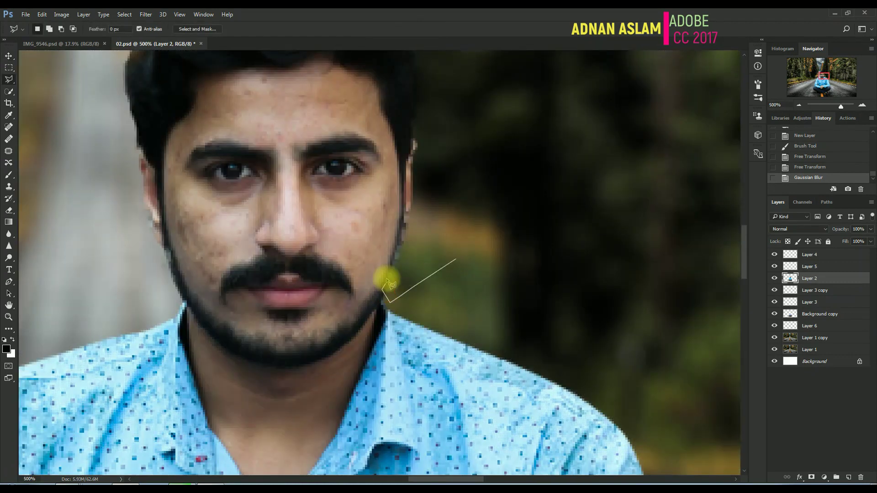
pyautogui.click(401, 232)
pyautogui.click(416, 231)
pyautogui.hotkey('ctrl', 'Return')
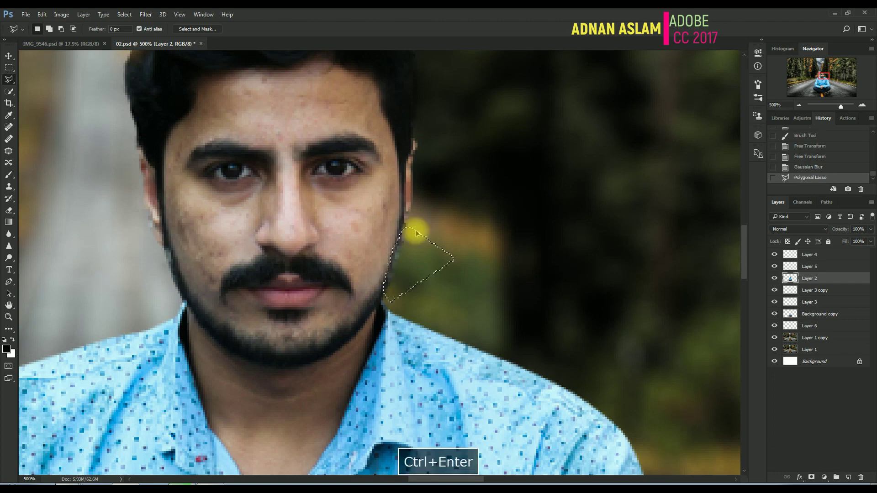
pyautogui.hotkey('ctrl', 'alt', 'd')
pyautogui.press('Return')
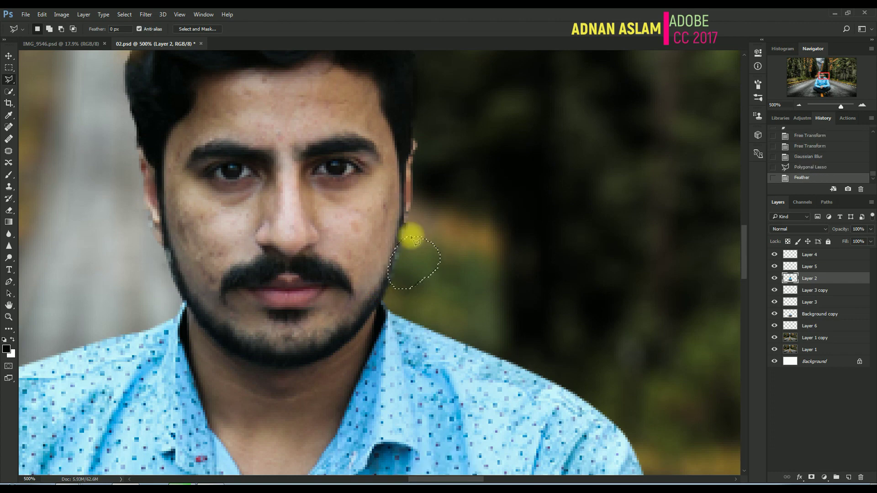
# Apply a Levels adjustment to the selected beard edge on Layer 2
pyautogui.click(146, 14)
pyautogui.moveTo(232, 209)
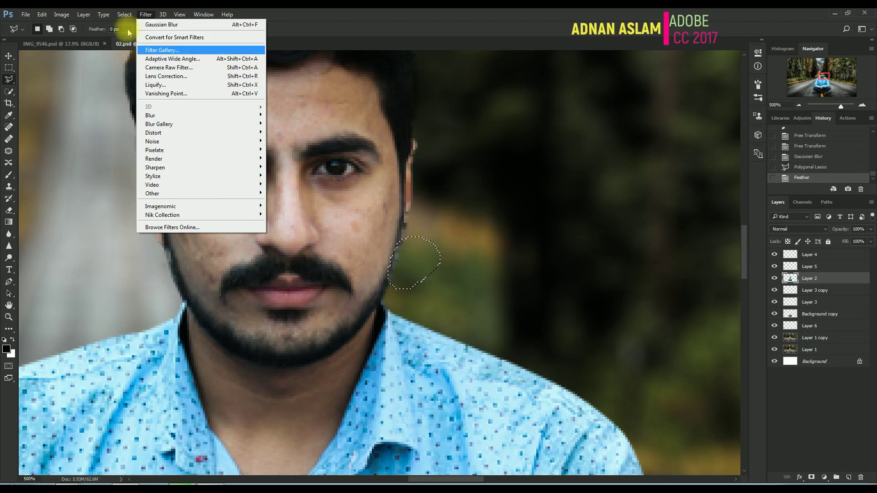
pyautogui.moveTo(61, 14)
pyautogui.moveTo(105, 37)
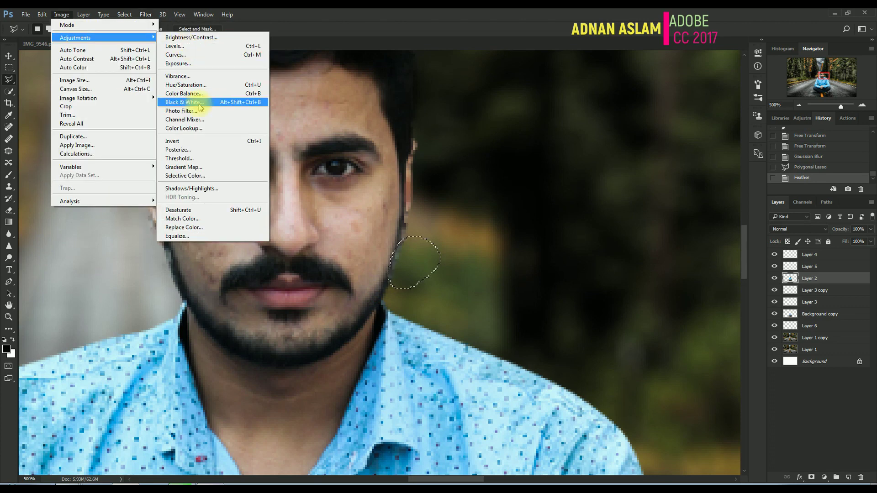
pyautogui.click(200, 48)
pyautogui.click(480, 86)
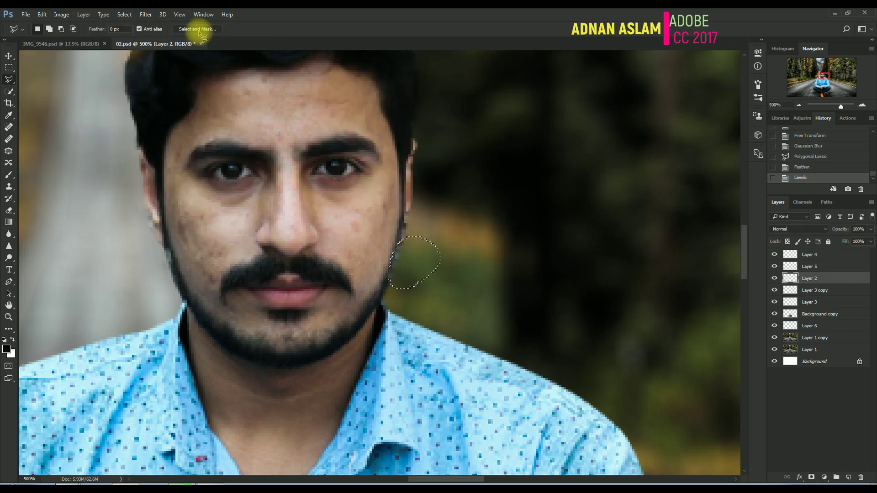
# Darken the selected beard edge with Hue/Saturation at Lightness -80, and deselect it
pyautogui.click(61, 14)
pyautogui.click(79, 39)
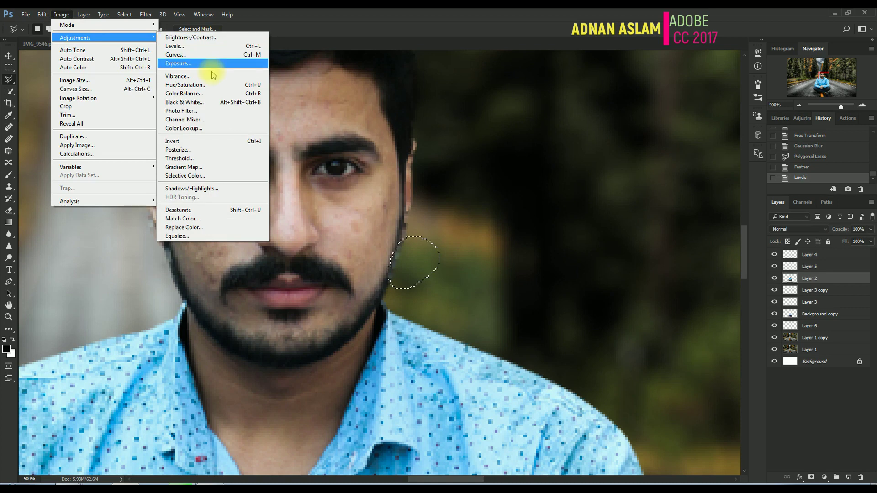
pyautogui.press('Return')
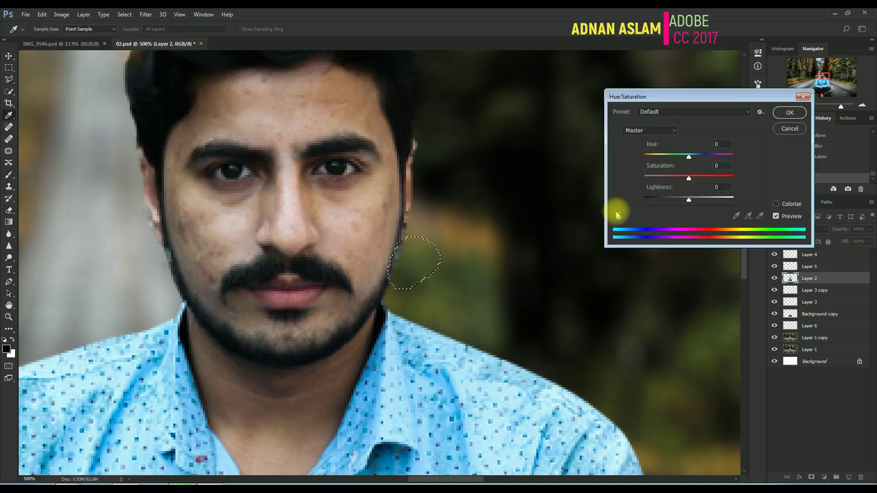
pyautogui.click(654, 200)
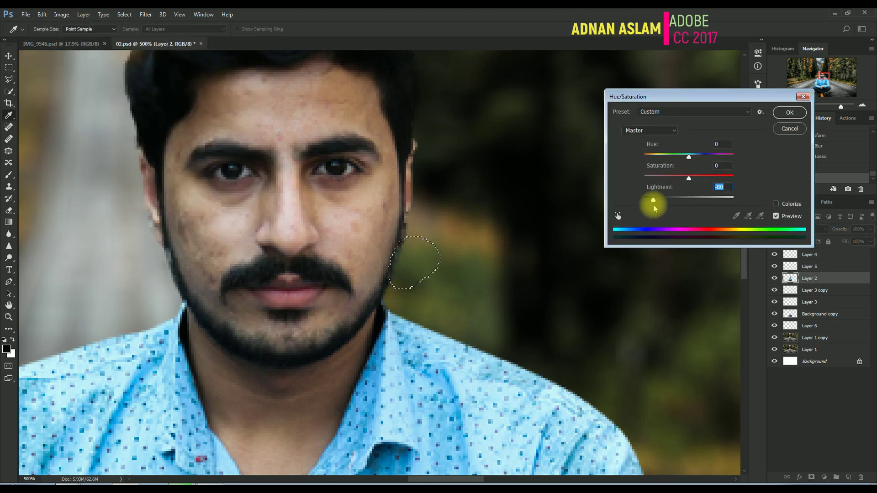
pyautogui.press('Return')
pyautogui.hotkey('ctrl', 'd')
pyautogui.hotkey('ctrl', '0')
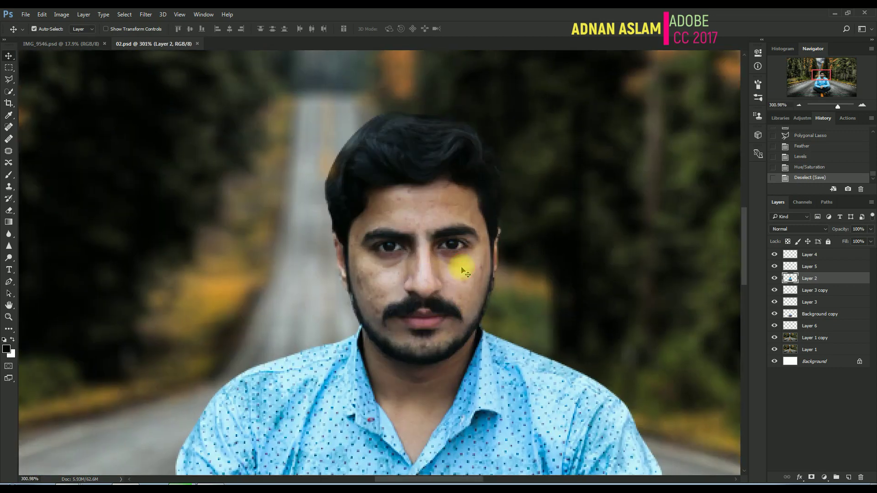
# Outline the man's left eye and the area just beneath it with the Polygonal Lasso
pyautogui.press('l')
pyautogui.click(475, 248)
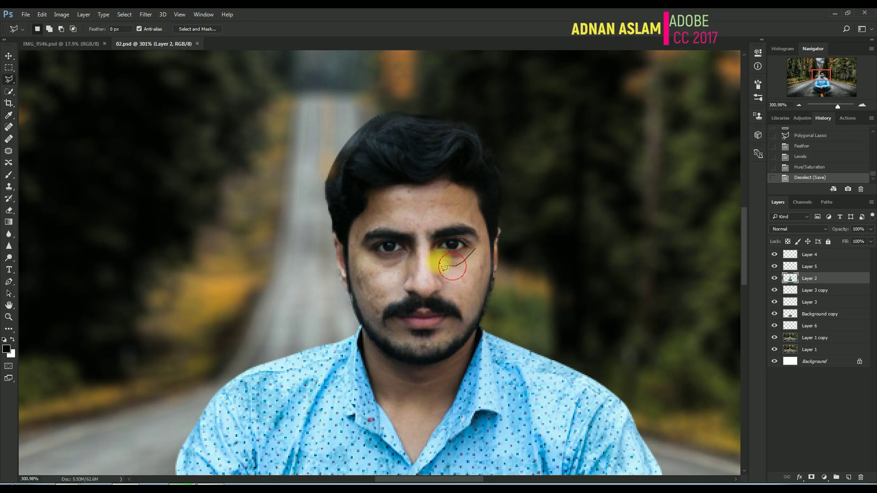
pyautogui.click(440, 264)
pyautogui.click(433, 250)
pyautogui.click(431, 237)
pyautogui.click(441, 232)
pyautogui.click(467, 232)
pyautogui.click(477, 247)
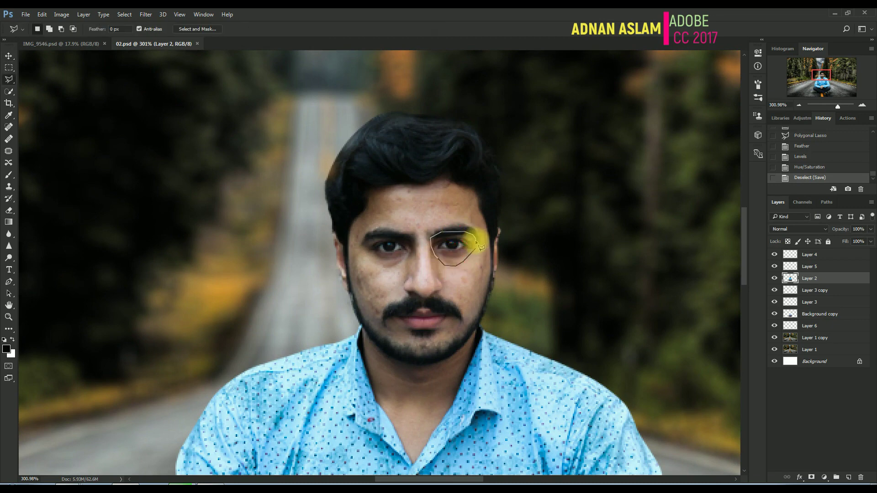
pyautogui.click(475, 248)
# Add the man's right eye and the area beneath it to the existing lasso selection
pyautogui.keyDown('shift'); pyautogui.click(410, 258); pyautogui.keyUp('shift')
pyautogui.click(392, 268)
pyautogui.click(370, 258)
pyautogui.click(363, 247)
pyautogui.click(367, 237)
pyautogui.click(386, 234)
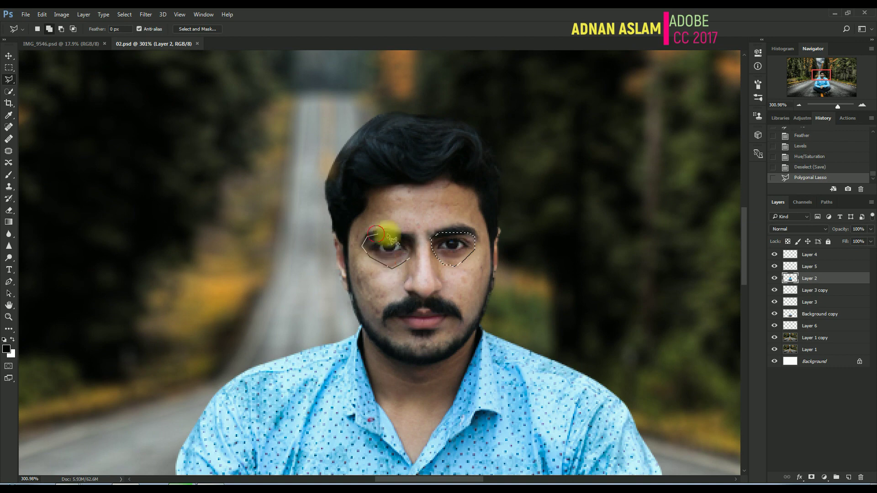
pyautogui.click(411, 238)
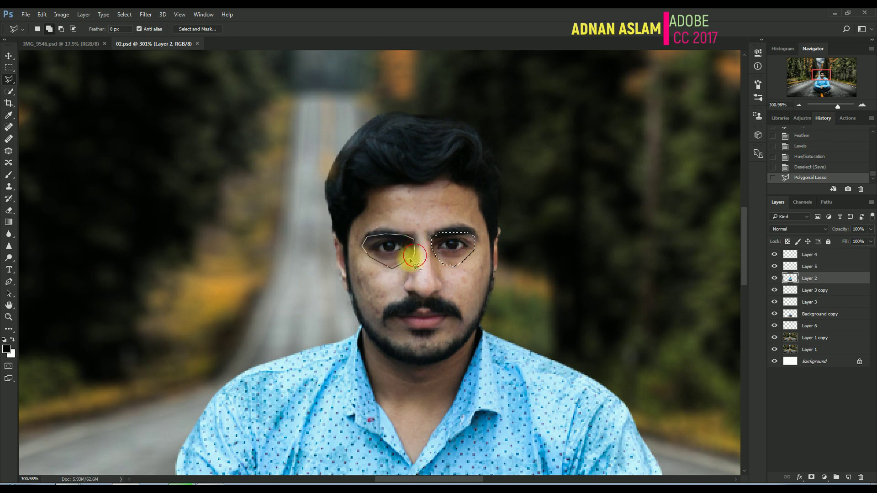
pyautogui.click(414, 256)
# Feather the selection around both eyes twice to soften its edges
pyautogui.hotkey('ctrl', 'alt', 'd')
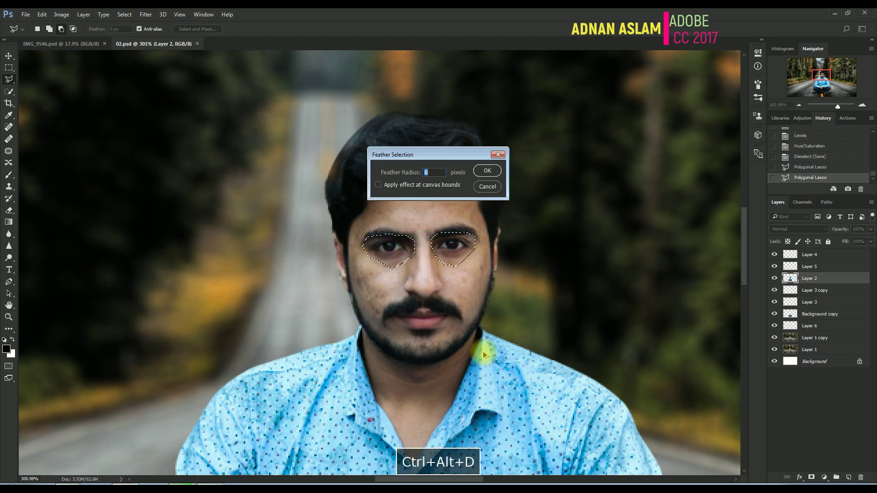
pyautogui.press('Return')
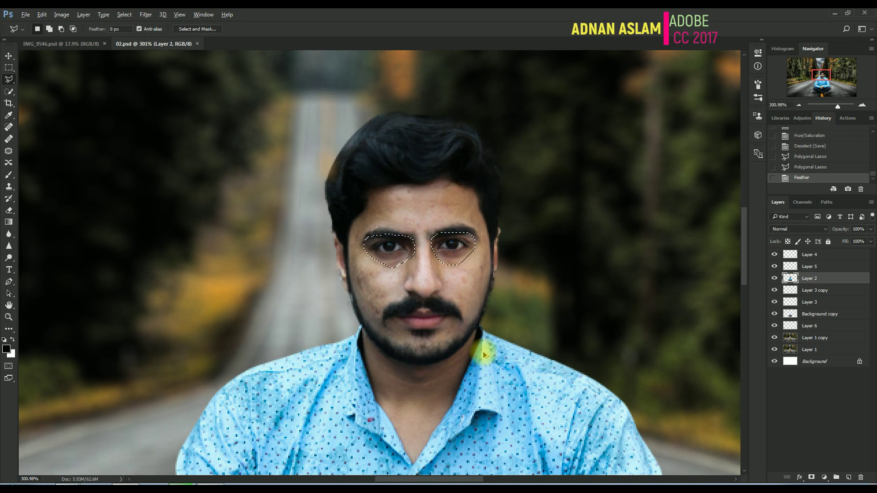
pyautogui.hotkey('shift', 'F6')
pyautogui.press('Return')
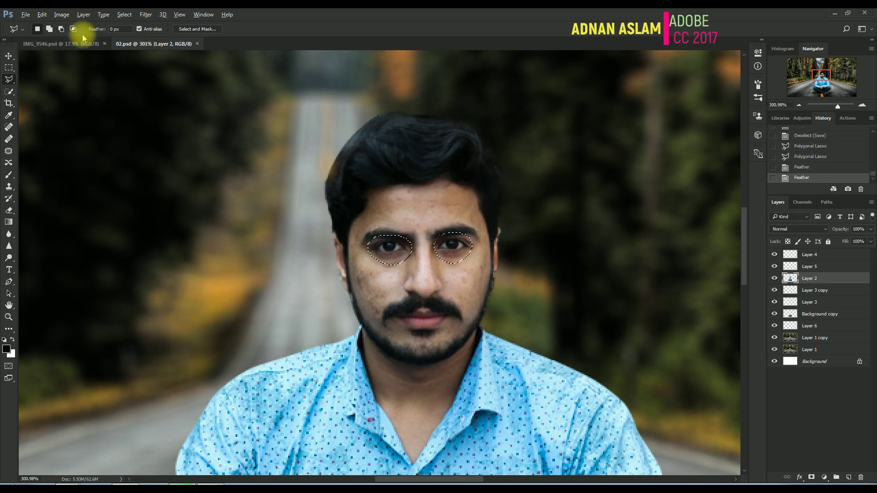
# Brighten both eyes with Levels, setting the white input to 231 and lightening the midtones slightly, and deselect
pyautogui.click(61, 14)
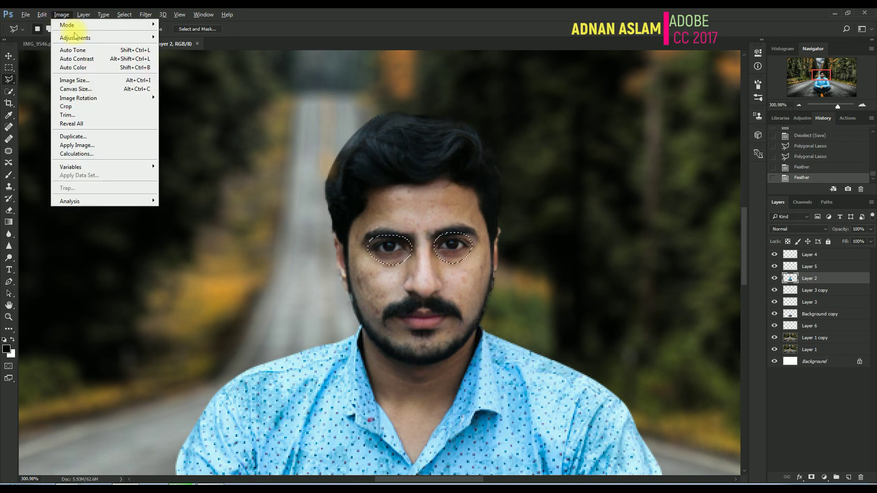
pyautogui.moveTo(75, 38)
pyautogui.click(179, 47)
pyautogui.moveTo(428, 70); pyautogui.dragTo(628, 66)
pyautogui.moveTo(650, 169); pyautogui.dragTo(639, 170)
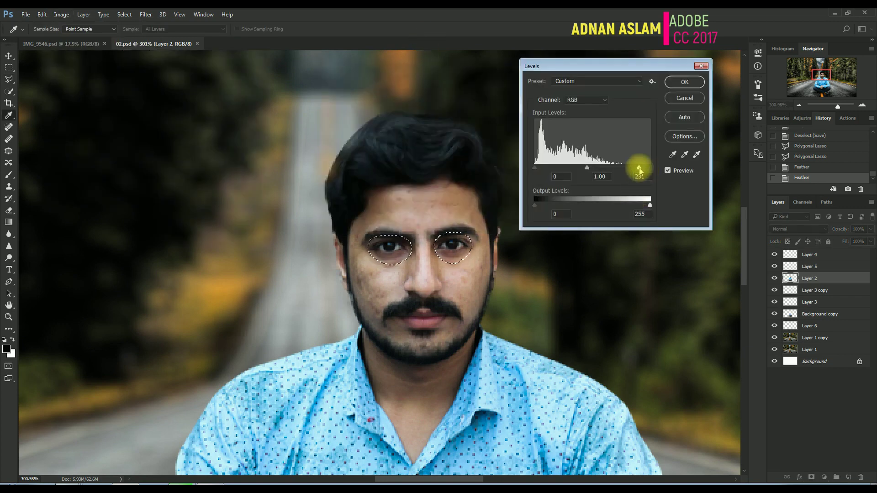
pyautogui.moveTo(586, 167); pyautogui.dragTo(580, 171)
pyautogui.press('Return')
pyautogui.hotkey('ctrl', 'd')
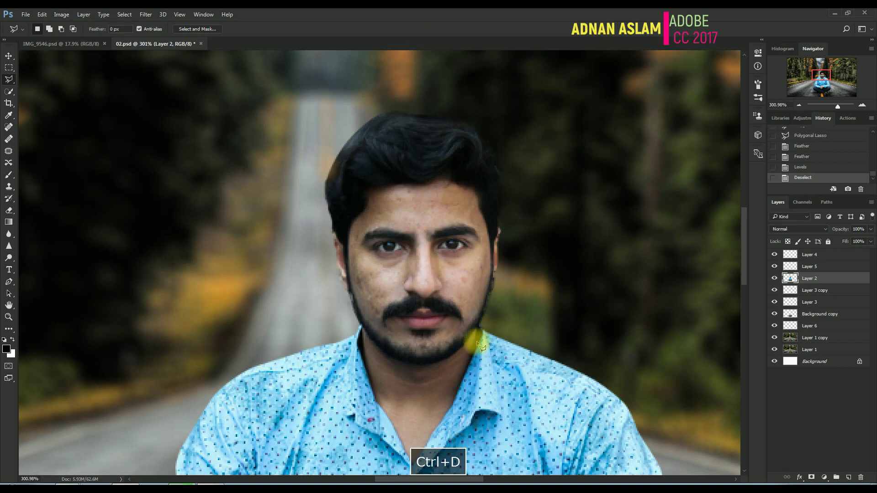
# Outline the man's neck with the Polygonal Lasso, following the jawline, shirt collar and base of the throat
pyautogui.click(478, 340)
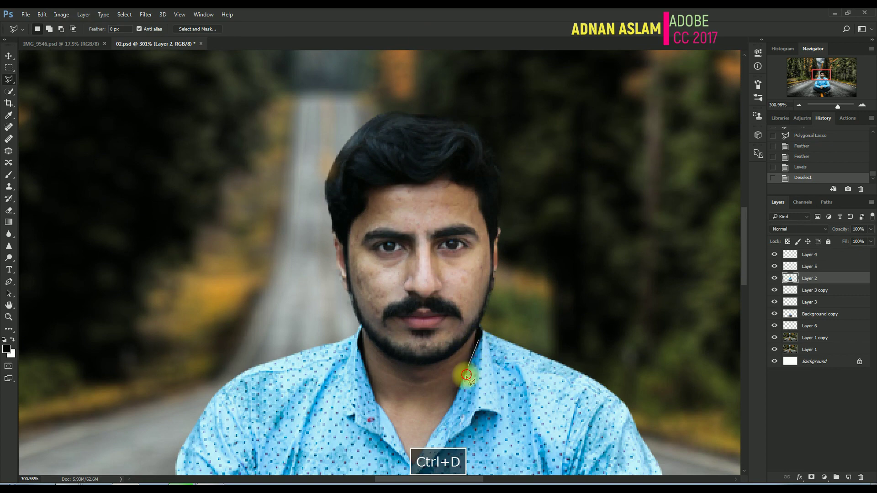
pyautogui.click(443, 425)
pyautogui.click(431, 410)
pyautogui.click(379, 404)
pyautogui.click(361, 330)
pyautogui.click(379, 348)
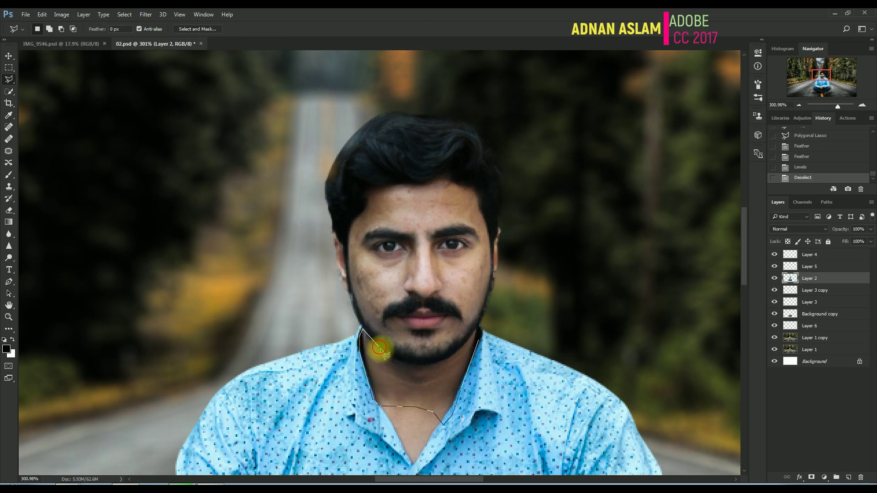
pyautogui.click(397, 359)
pyautogui.click(420, 364)
pyautogui.click(451, 356)
pyautogui.click(468, 339)
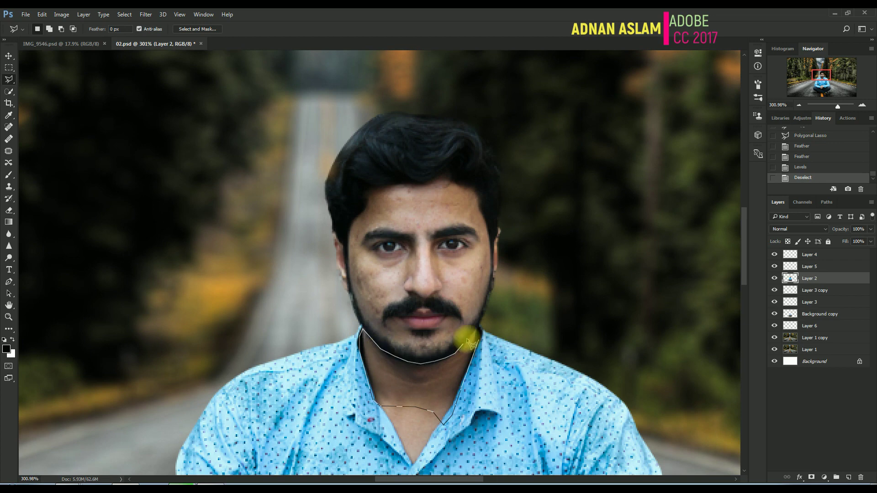
pyautogui.click(477, 330)
pyautogui.click(478, 341)
# Try feathering the neck selection with a 6-pixel radius, and undo it
pyautogui.hotkey('ctrl', 'alt', 'd')
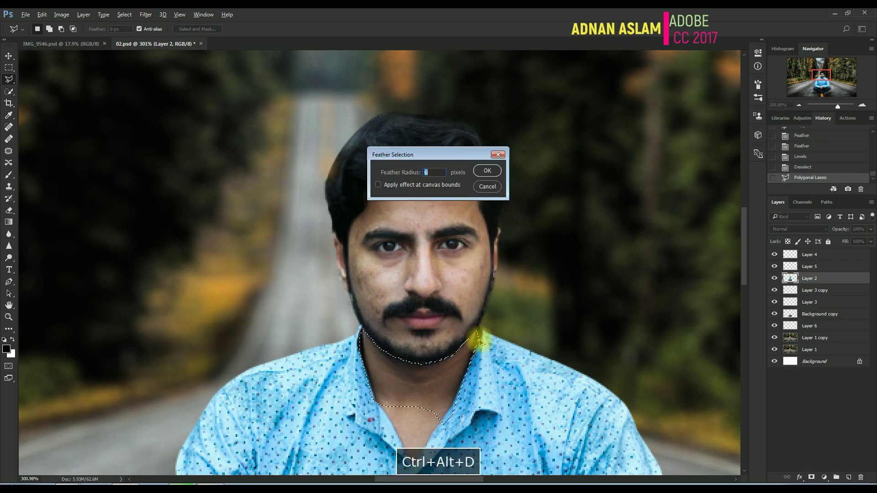
pyautogui.press('Return')
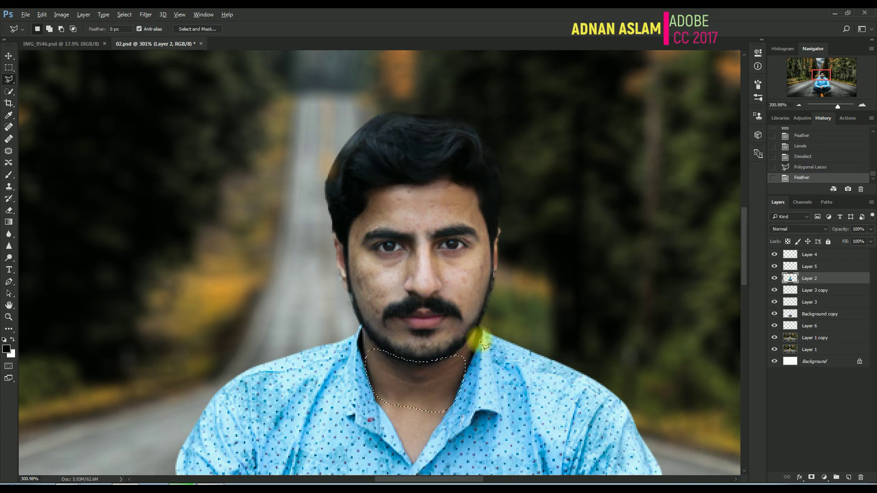
pyautogui.hotkey('ctrl', 'alt', 'z')
# Feather the neck selection with a smaller radius so it stays close to the jawline and collar
pyautogui.hotkey('ctrl', 'alt', 'd')
pyautogui.press('Return')
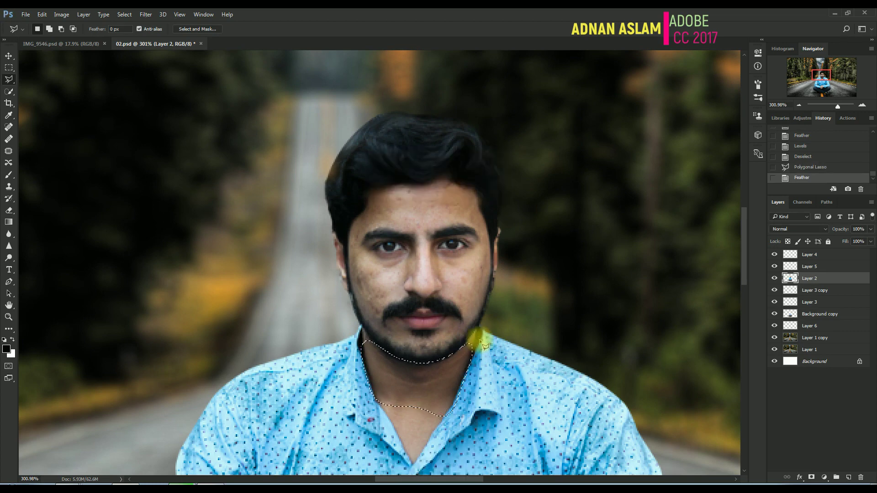
# Brighten the selected neck with Levels, setting the midtones to 1.29 and the white input to 222, and deselect
pyautogui.click(61, 15)
pyautogui.moveTo(80, 35)
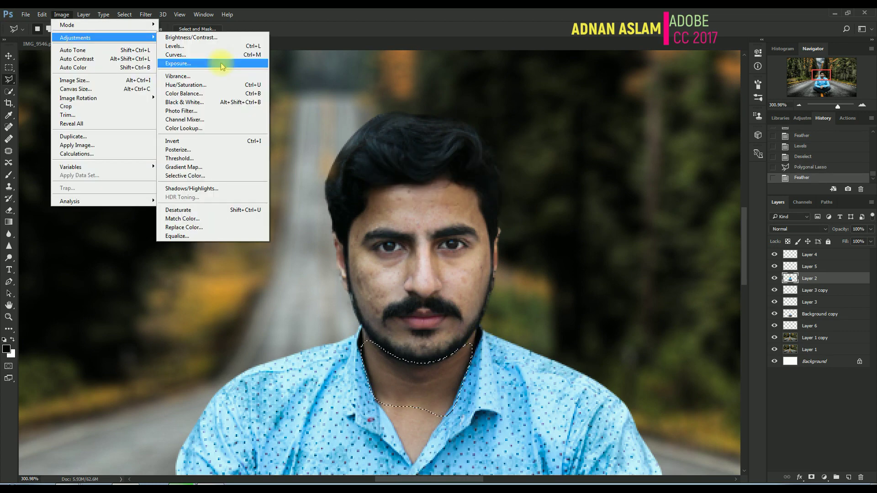
pyautogui.click(191, 47)
pyautogui.moveTo(590, 167); pyautogui.dragTo(577, 168)
pyautogui.moveTo(650, 167); pyautogui.dragTo(635, 170)
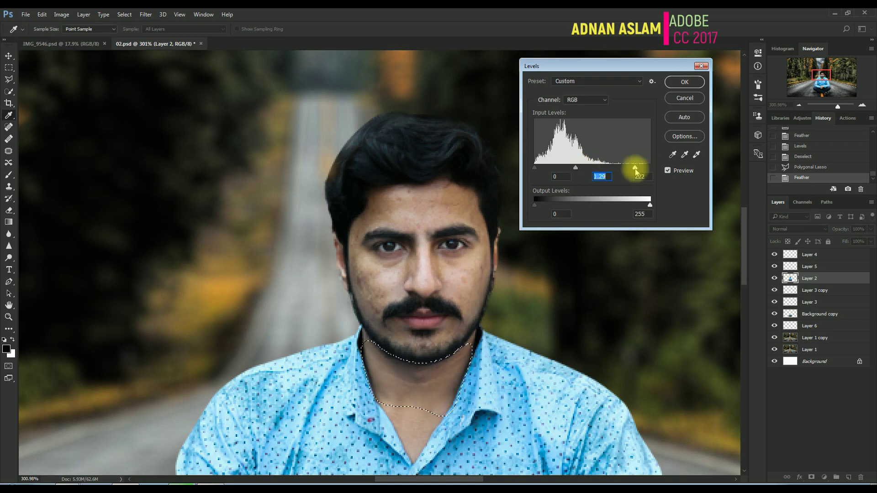
pyautogui.press('Return')
pyautogui.hotkey('ctrl', 'd')
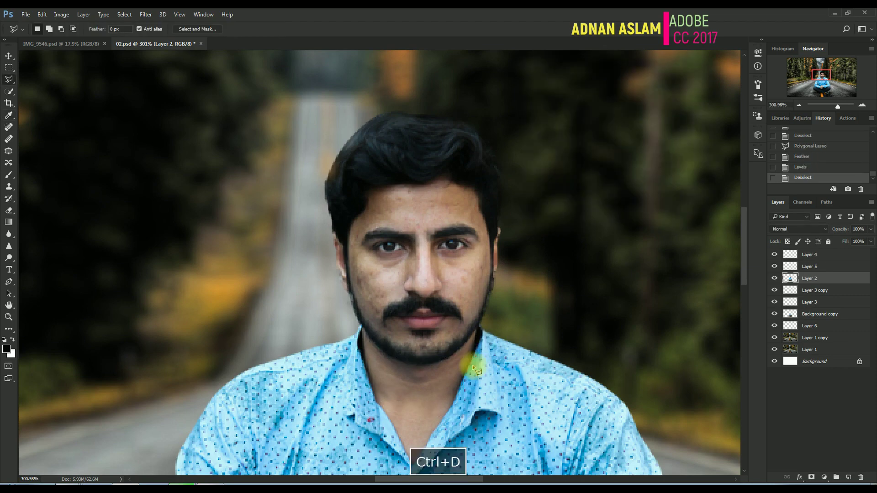
# Restore the neck selection, raise its brightness to 21 with Brightness/Contrast, and deselect
pyautogui.press('l')
pyautogui.hotkey('ctrl', '0')
pyautogui.moveTo(394, 253); pyautogui.dragTo(418, 306)
pyautogui.hotkey('ctrl', 'z')
pyautogui.click(61, 15)
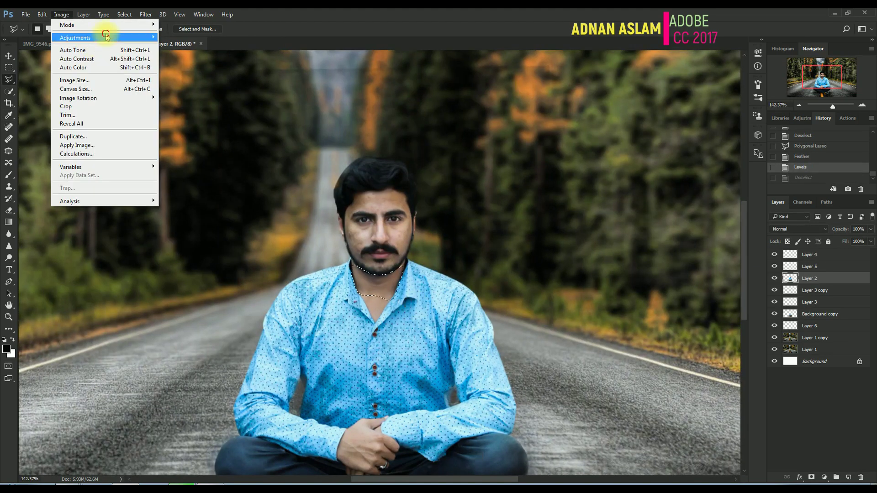
pyautogui.moveTo(105, 37)
pyautogui.click(183, 38)
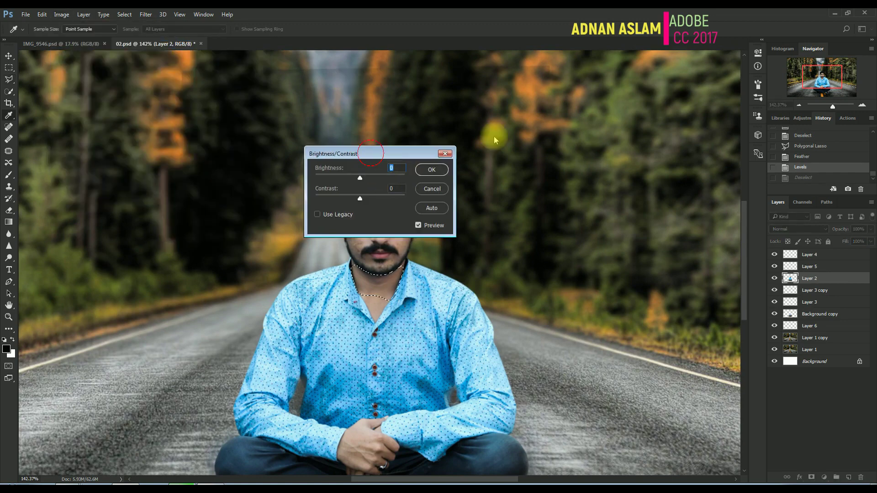
pyautogui.moveTo(494, 136); pyautogui.dragTo(502, 140)
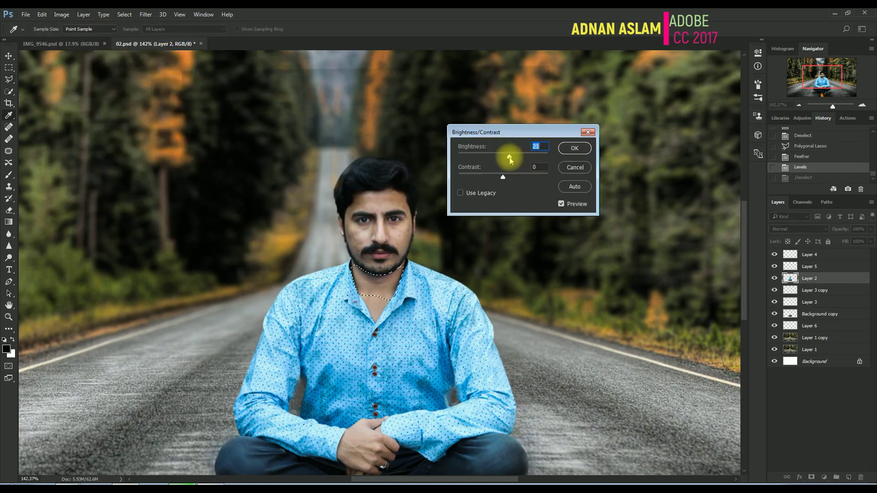
pyautogui.click(572, 146)
pyautogui.hotkey('ctrl', 'd')
pyautogui.hotkey('ctrl', '0')
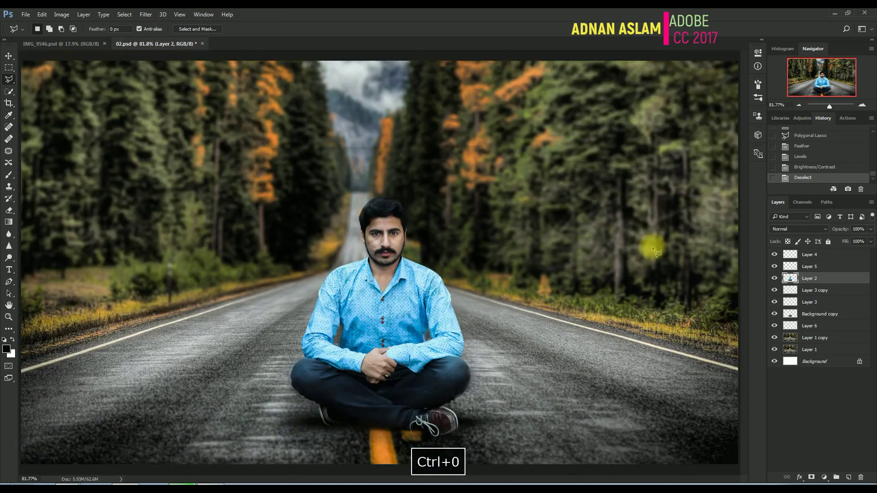
# Check the shadow layers by toggling their visibility, and erase a spot on Background copy over the dark trees with a 200 px eraser
pyautogui.click(812, 290)
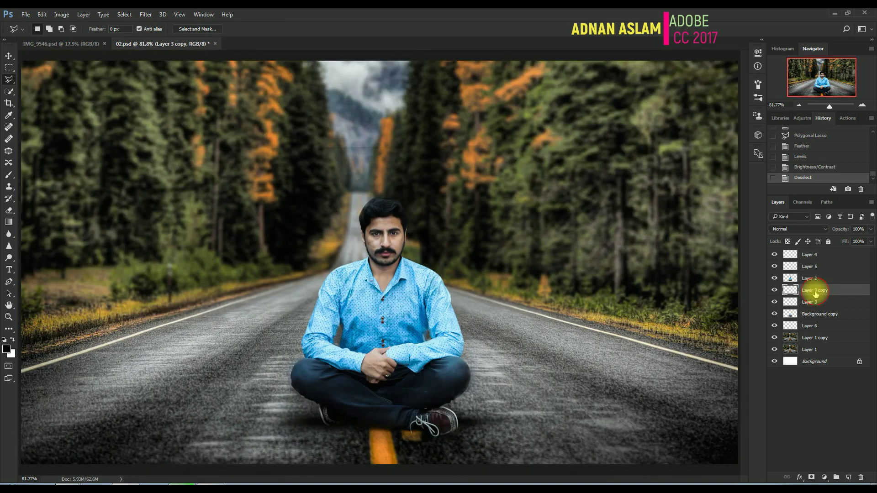
pyautogui.click(776, 291)
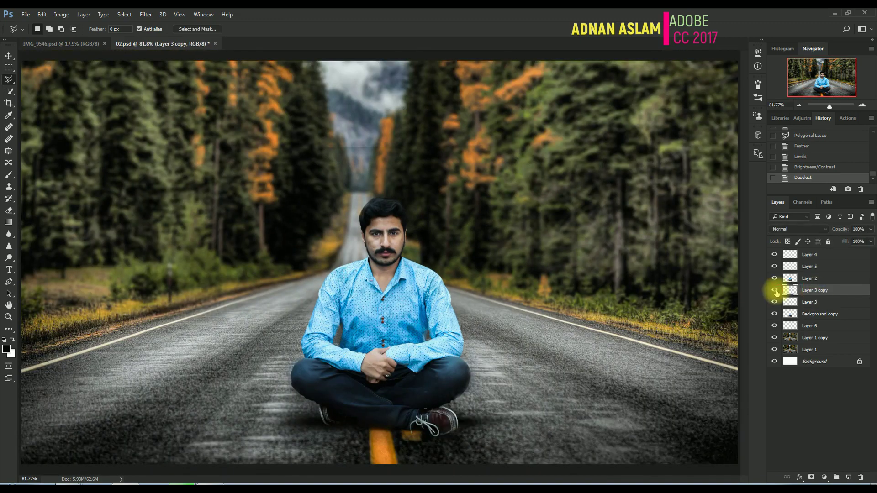
pyautogui.click(774, 313)
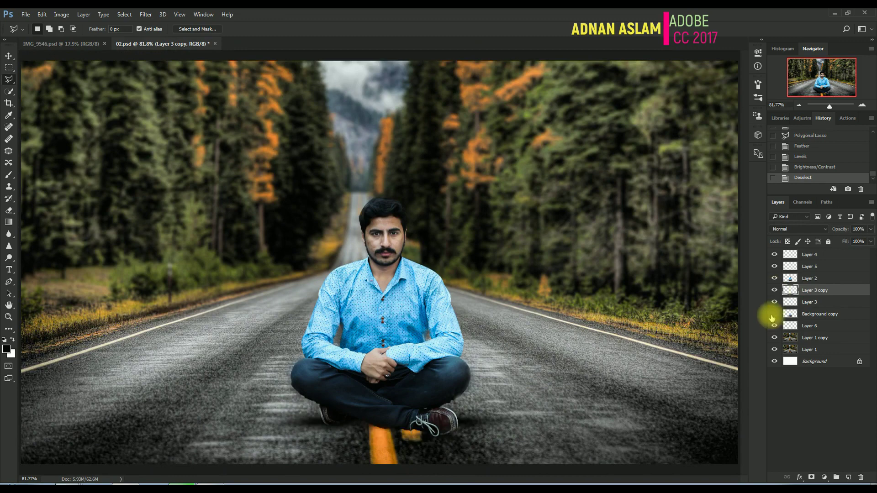
pyautogui.click(774, 313)
pyautogui.click(820, 315)
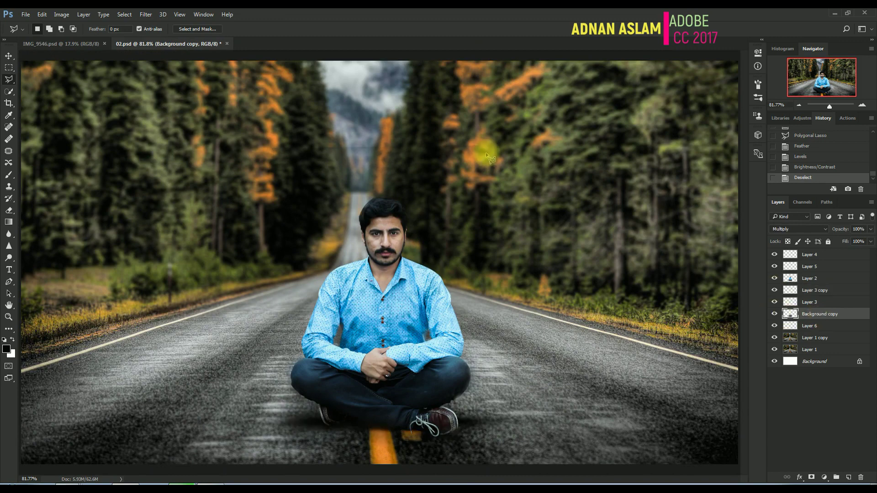
pyautogui.press('e')
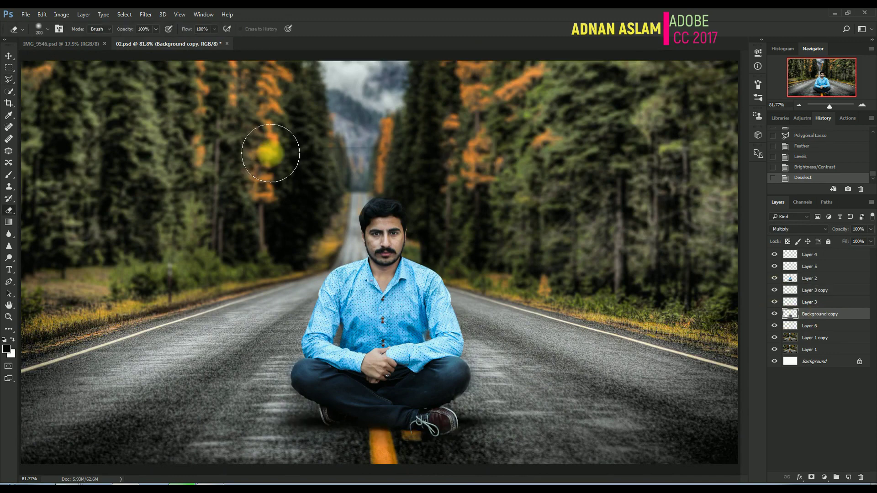
pyautogui.click(298, 149)
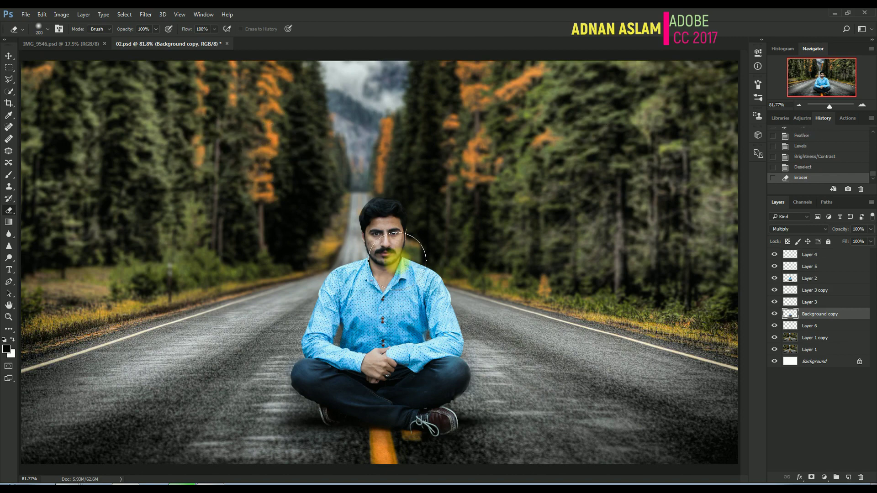
# Make the seated man's layer active again and save the document
pyautogui.press('v')
pyautogui.click(388, 244)
pyautogui.hotkey('ctrl', 's')
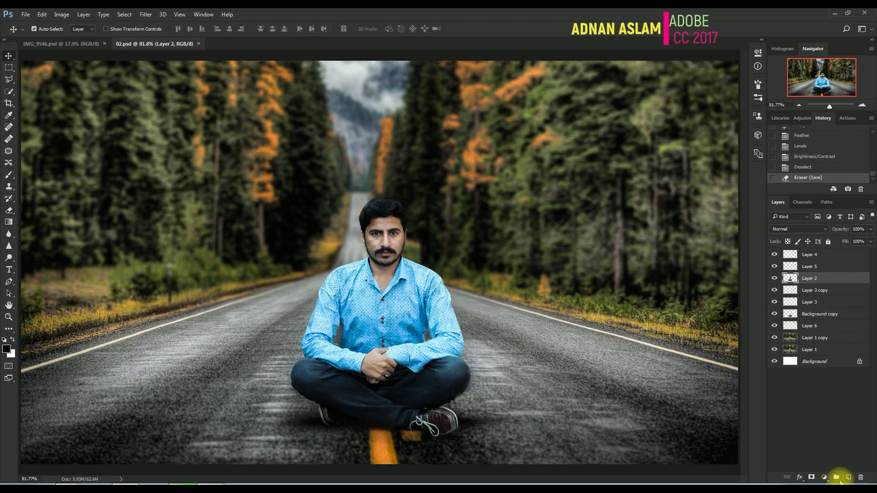
pyautogui.click(824, 477)
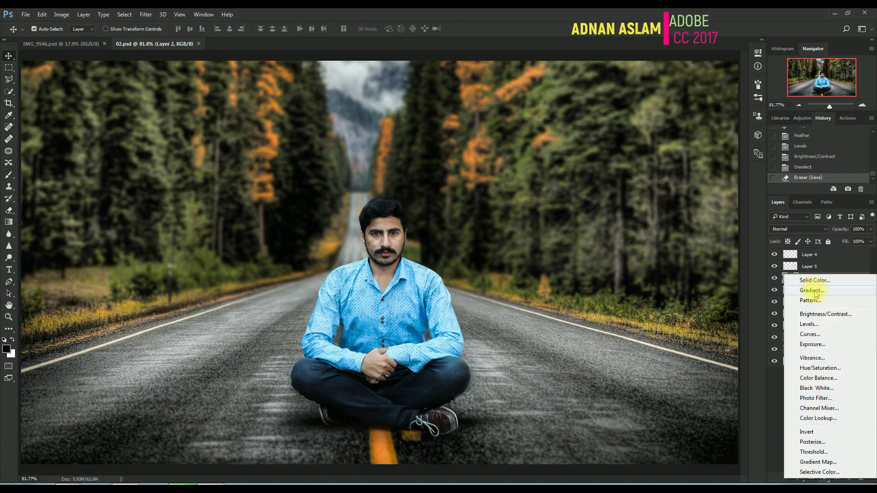
pyautogui.click(804, 290)
pyautogui.click(486, 163)
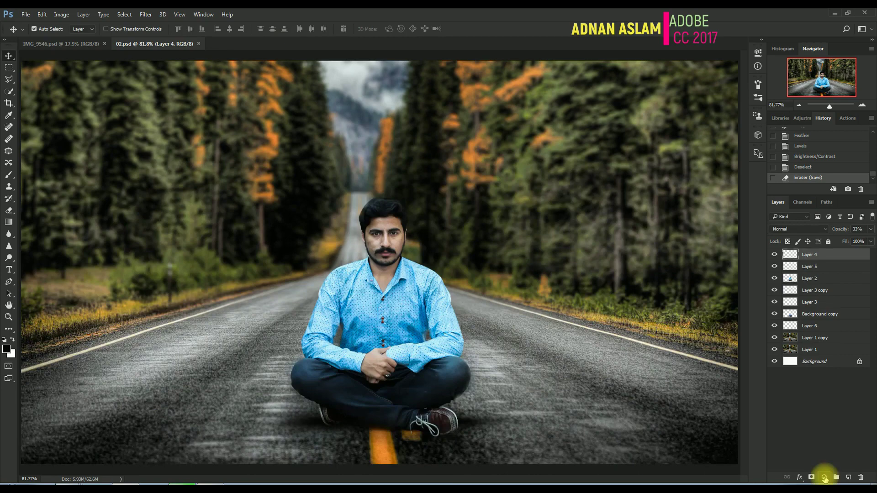
# Add a Levels adjustment layer above Layer 4 and raise its RGB shadow input slightly to darken the image
pyautogui.click(823, 477)
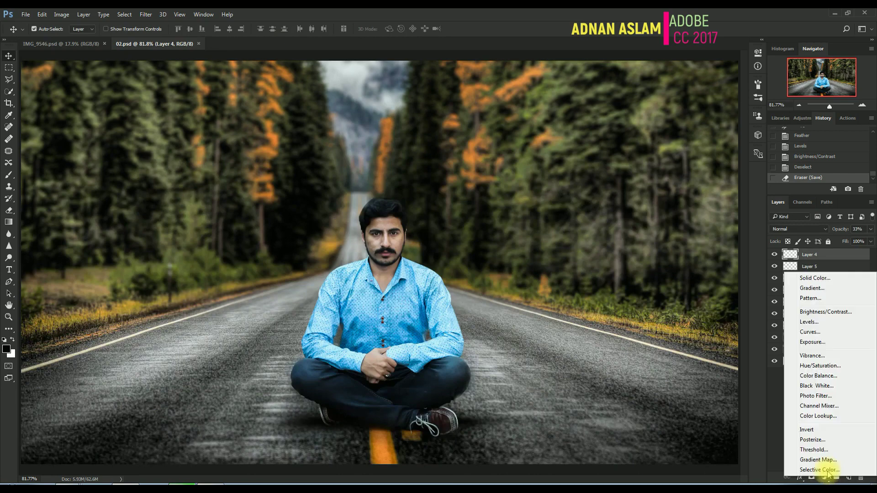
pyautogui.click(810, 324)
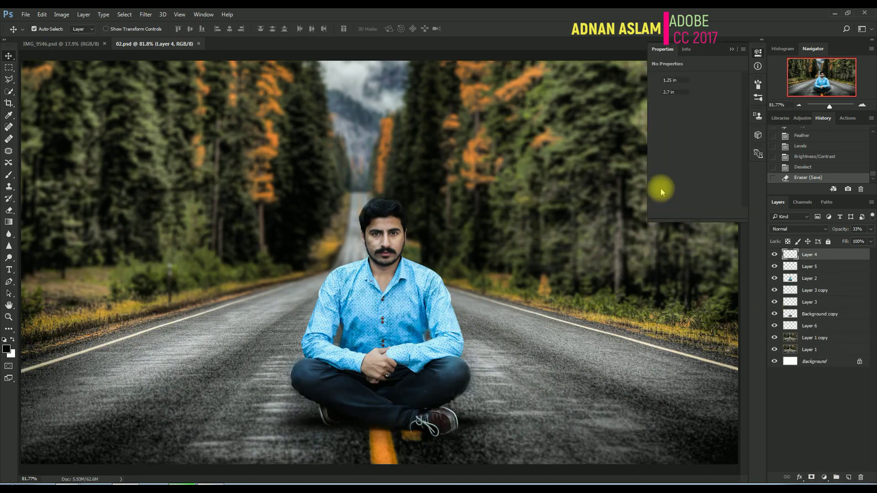
pyautogui.moveTo(664, 143); pyautogui.dragTo(668, 144)
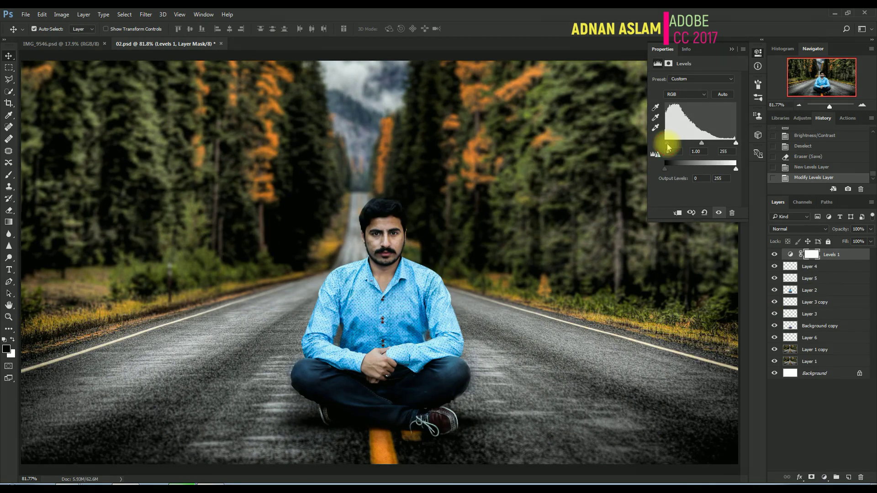
pyautogui.click(828, 395)
# Add a Color Balance adjustment layer on top with midtones at Cyan-Red +6 and Yellow-Blue -11
pyautogui.click(824, 477)
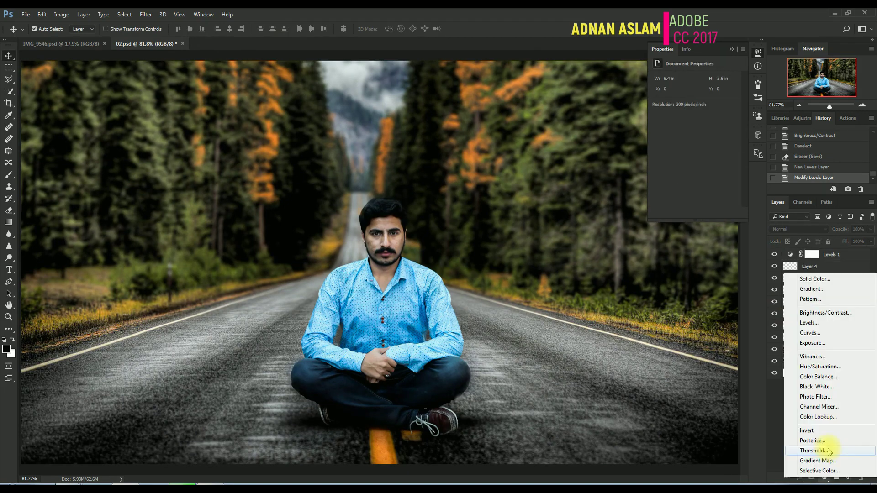
pyautogui.click(818, 377)
pyautogui.moveTo(685, 103); pyautogui.dragTo(679, 132)
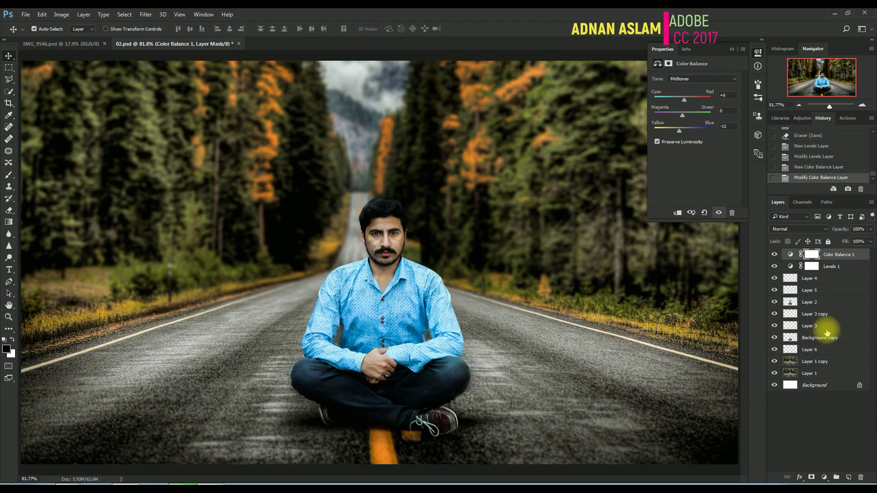
pyautogui.click(831, 256)
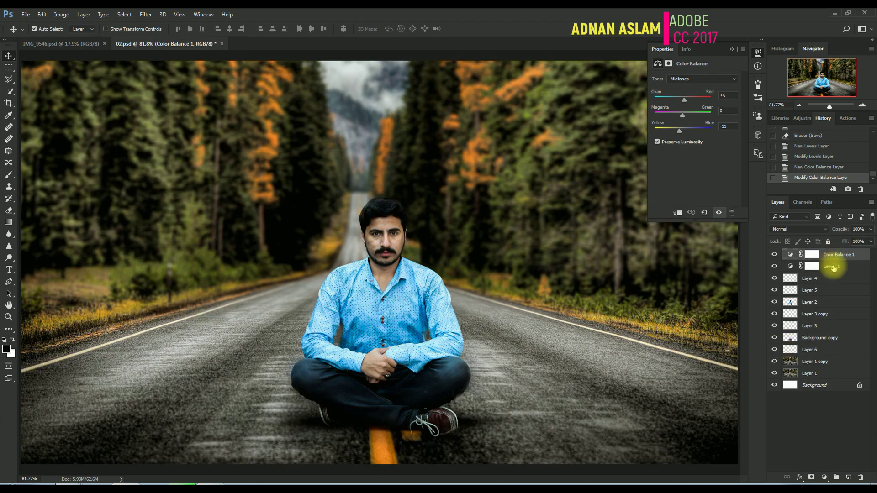
pyautogui.click(828, 411)
# Add a Brightness/Contrast adjustment layer above the Color Balance layer and set the contrast to 7
pyautogui.click(824, 476)
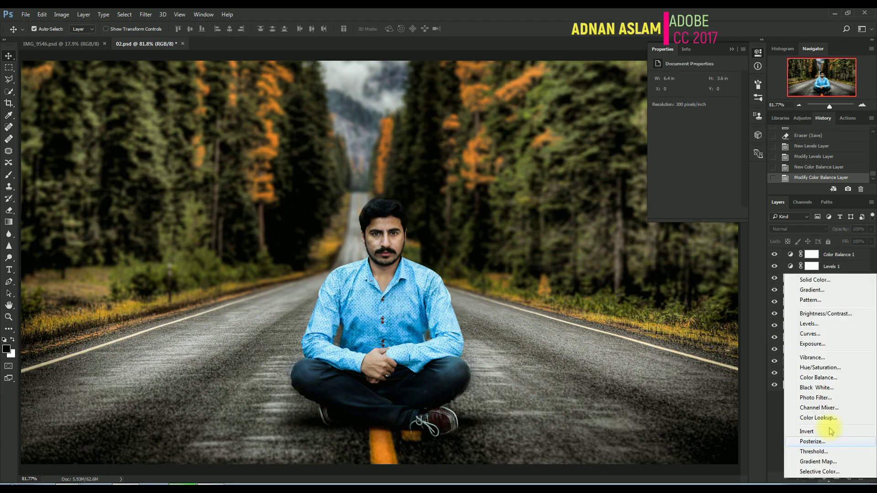
pyautogui.click(811, 313)
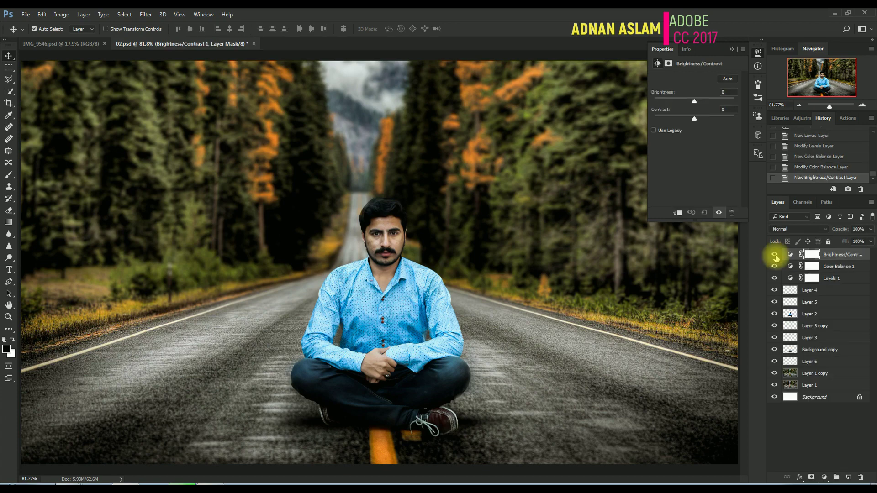
pyautogui.moveTo(694, 118); pyautogui.dragTo(697, 118)
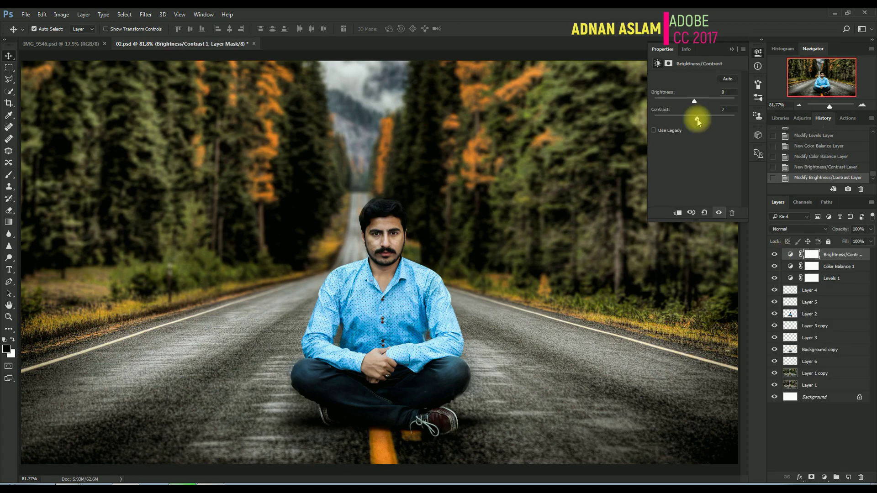
pyautogui.click(803, 411)
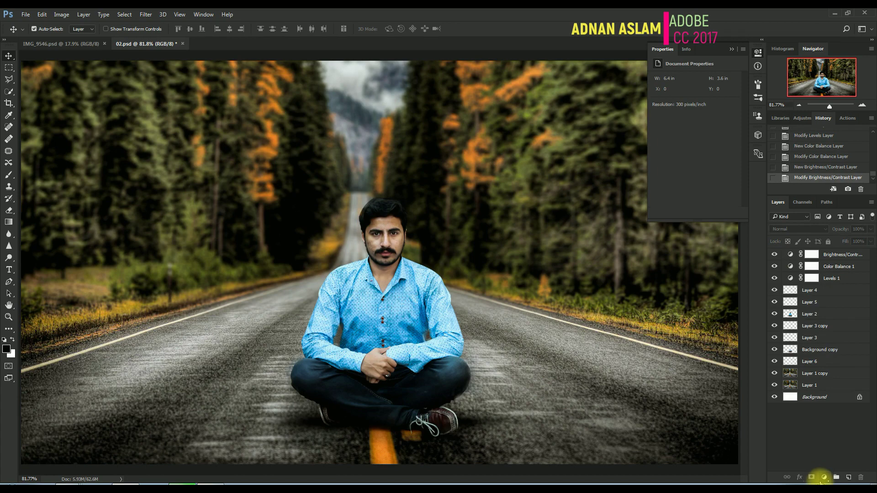
pyautogui.click(822, 478)
pyautogui.click(818, 418)
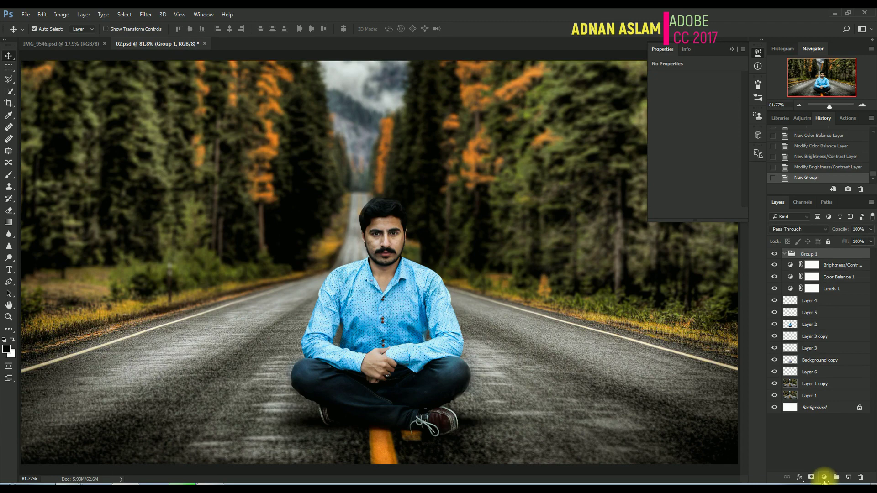
pyautogui.hotkey('ctrl', 'z')
# Add a Photo Filter adjustment layer using Warming Filter (85) and set its density to 34%
pyautogui.click(824, 477)
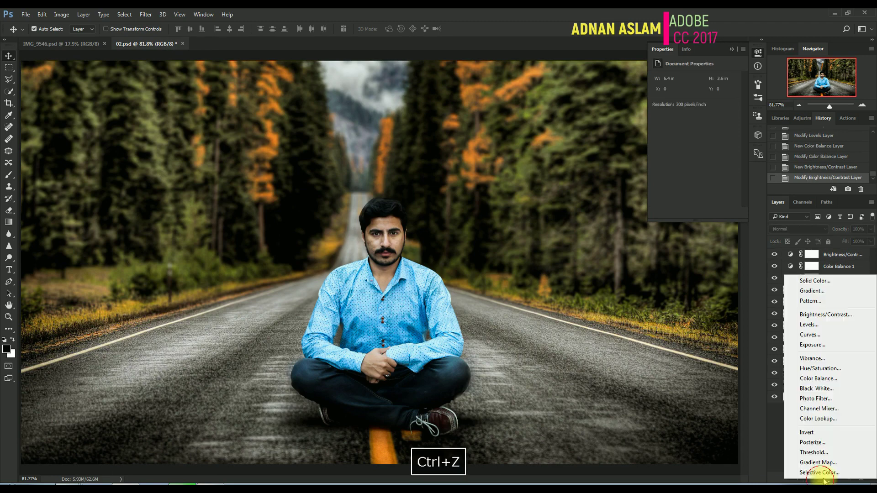
pyautogui.click(815, 398)
pyautogui.moveTo(680, 114); pyautogui.dragTo(682, 119)
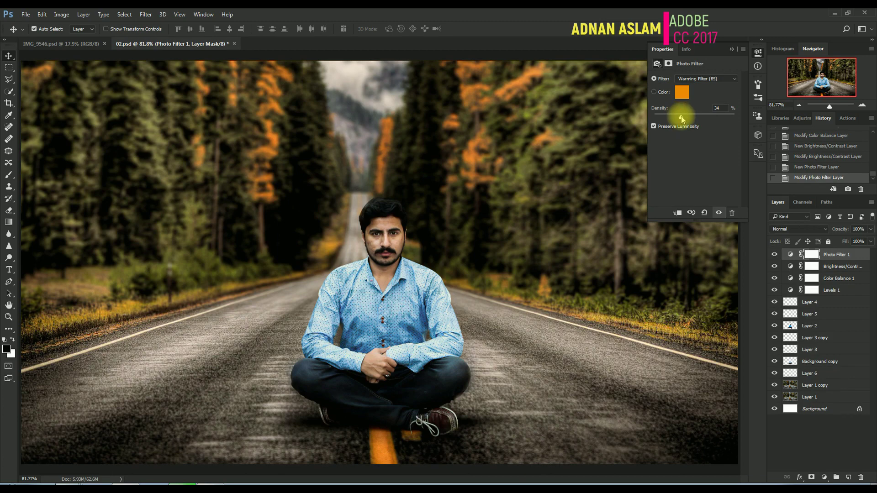
# Create a new top layer, fill it with the merged image using Apply Image, and save the document
pyautogui.hotkey('ctrl', 'shift', 'alt', 'n')
pyautogui.click(62, 14)
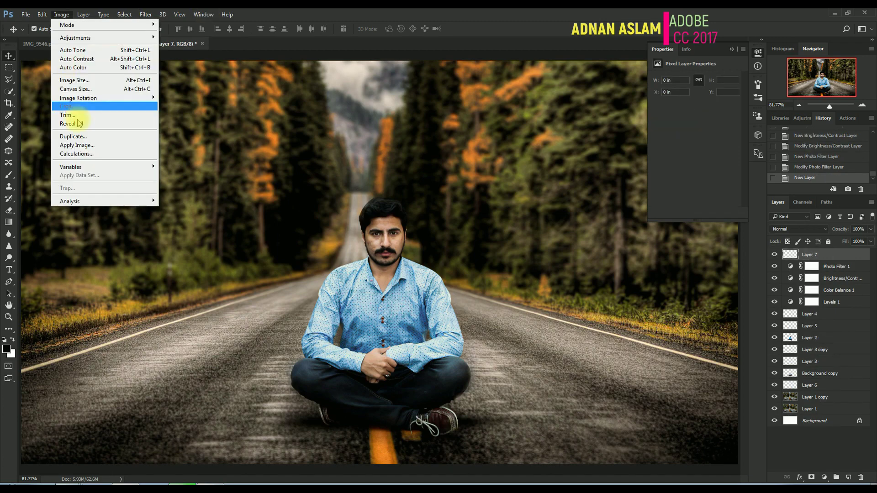
pyautogui.click(80, 149)
pyautogui.hotkey('ctrl', 's')
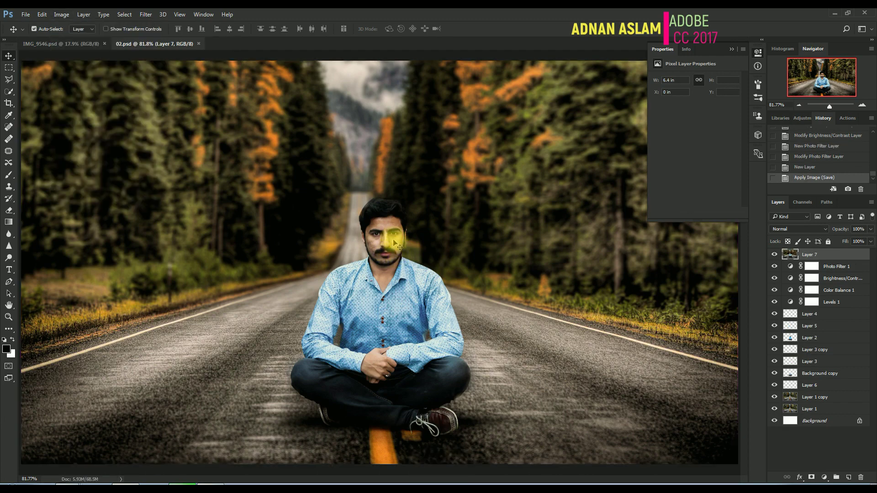
# Select the man's face and neck with the Quick Selection tool and feather the selection by 6 pixels
pyautogui.click(8, 81)
pyautogui.click(8, 91)
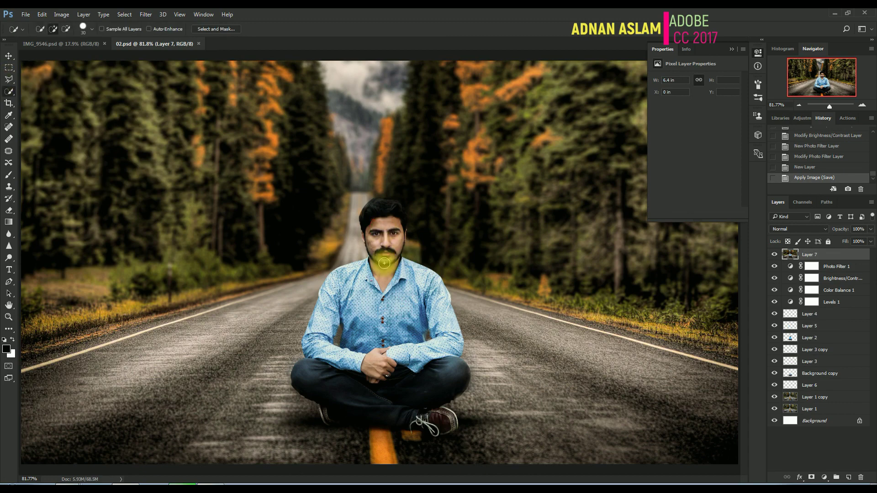
pyautogui.moveTo(384, 263); pyautogui.dragTo(385, 251)
pyautogui.rightClick(394, 236)
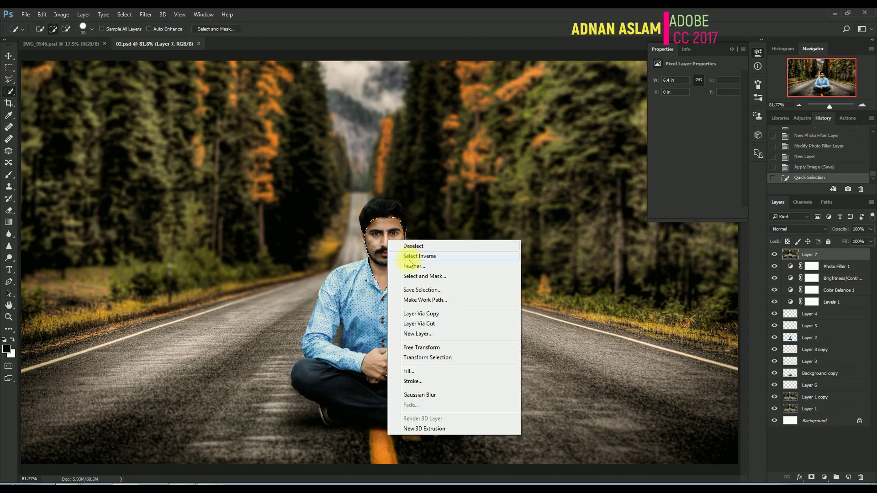
pyautogui.click(411, 270)
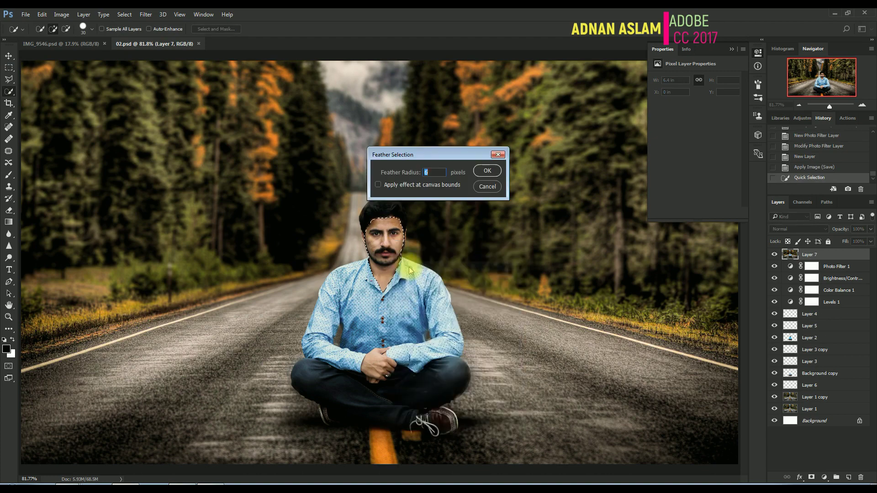
pyautogui.press('Return')
# Smooth the selected skin with Portraiture at threshold 23, sharpness 22, softness 11 and a skin tone sampled from the cheek, and deselect
pyautogui.hotkey('alt', 't')
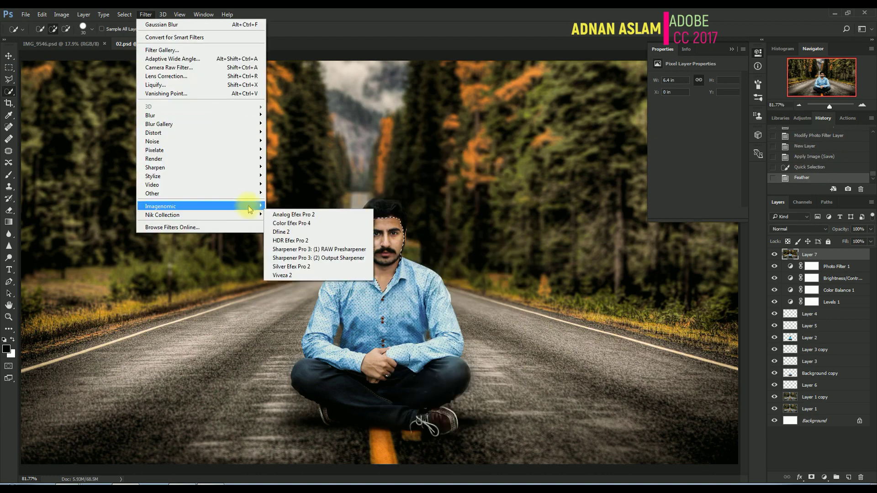
pyautogui.moveTo(249, 206)
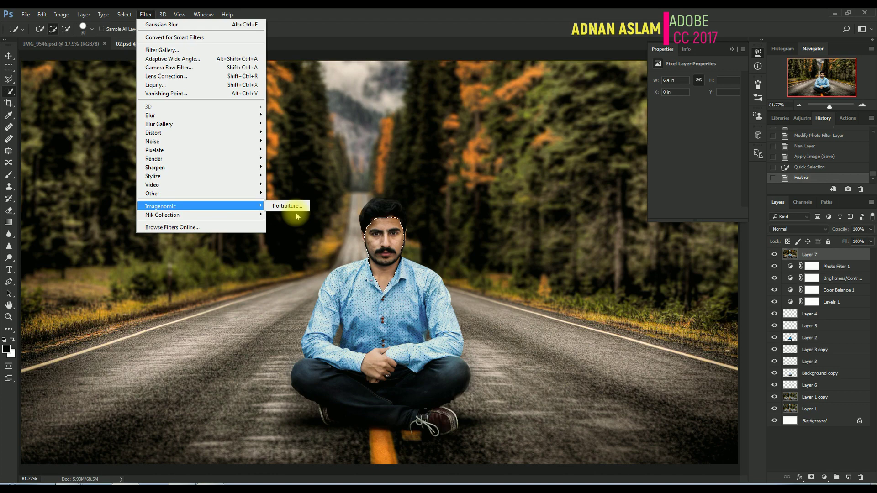
pyautogui.click(292, 206)
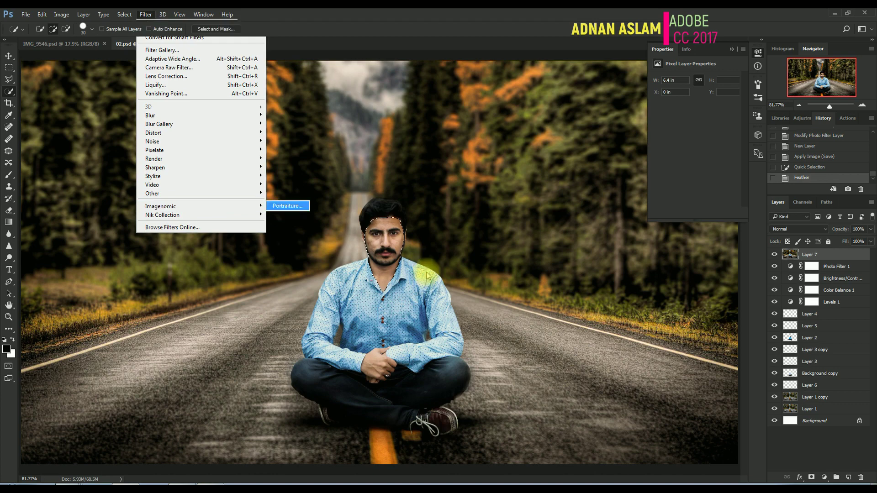
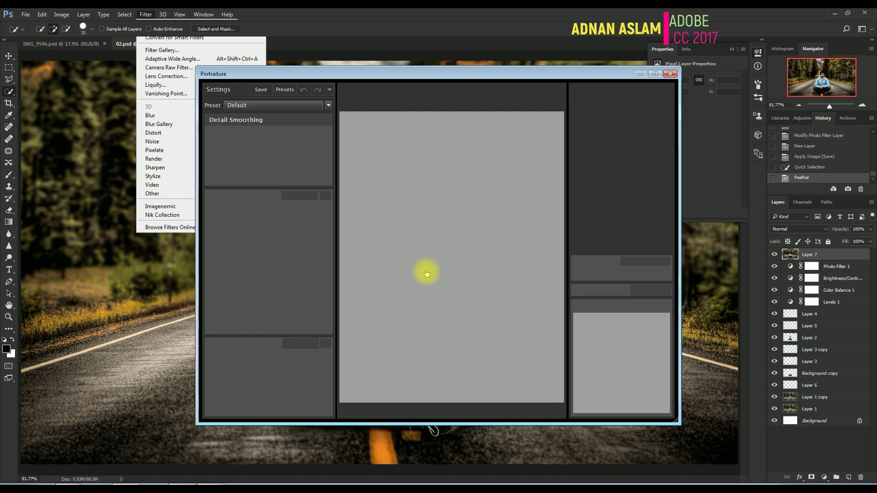
pyautogui.press('space')
pyautogui.click(448, 258)
pyautogui.moveTo(284, 162); pyautogui.dragTo(277, 166)
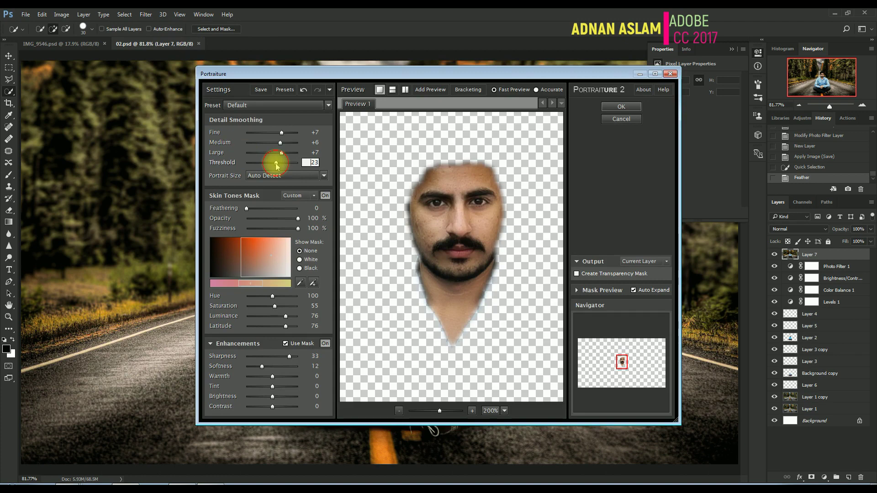
pyautogui.moveTo(289, 355); pyautogui.dragTo(261, 368)
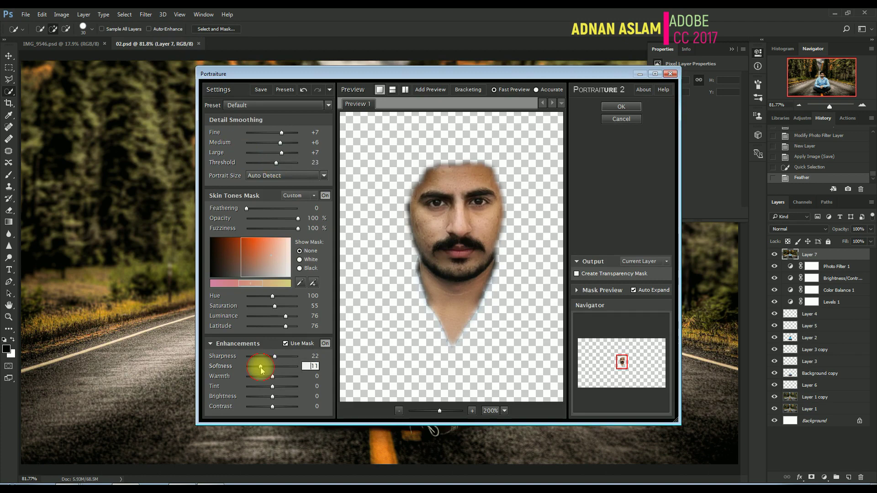
pyautogui.click(436, 227)
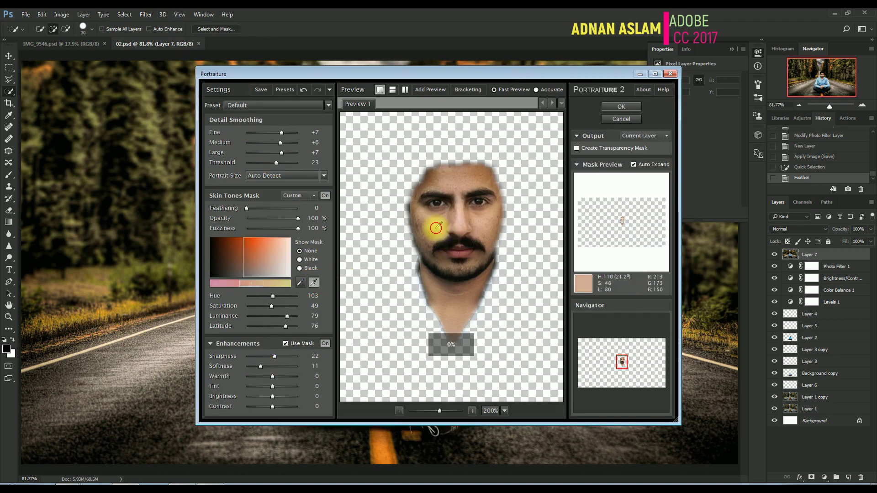
pyautogui.press('Return')
pyautogui.hotkey('ctrl', 'd')
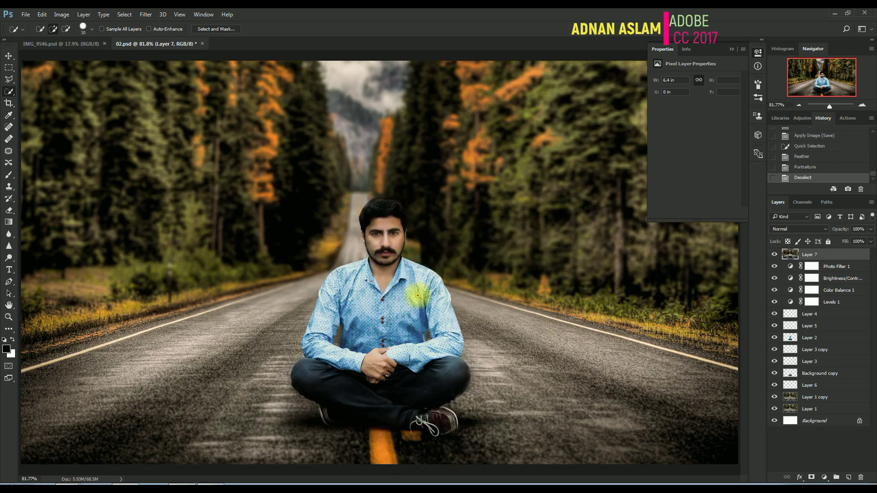
# Restore unsmoothed detail on the eyes, beard, hairline and moustache using a 15-pixel History Brush with the Feather state as source
pyautogui.hotkey('ctrl', 'space')
pyautogui.moveTo(424, 308); pyautogui.dragTo(338, 169)
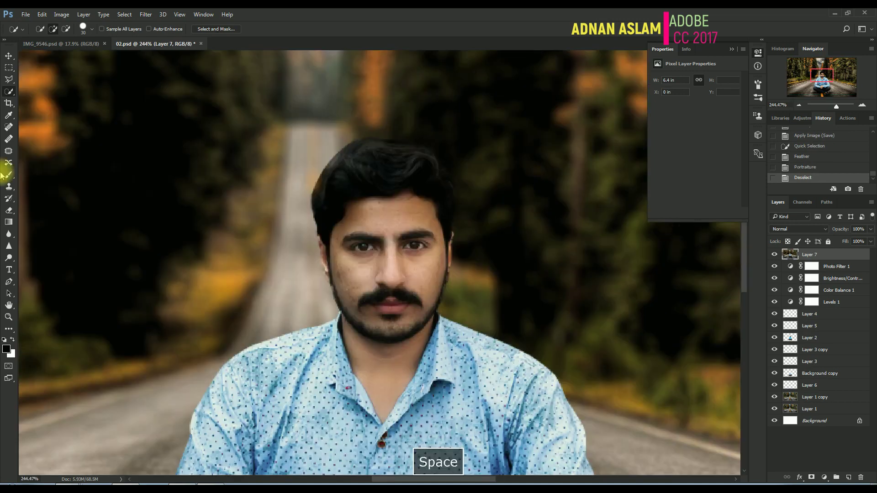
pyautogui.click(9, 197)
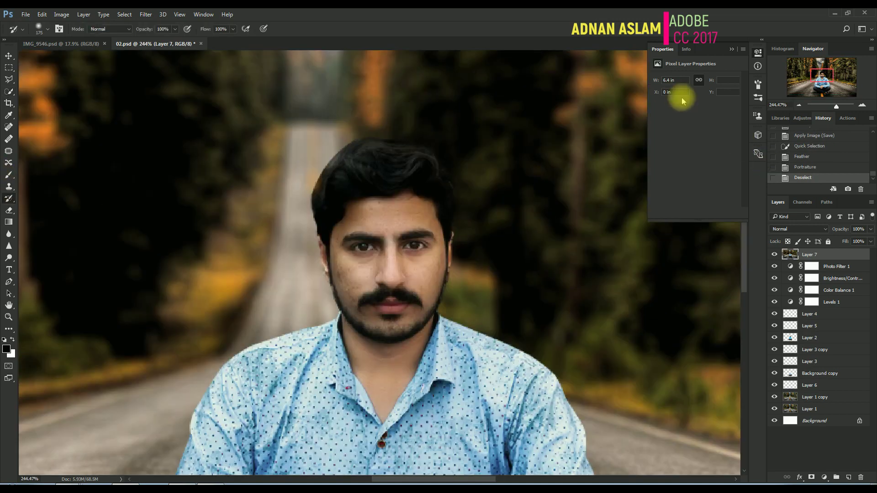
pyautogui.click(773, 157)
pyautogui.press('[')
pyautogui.press('[')
pyautogui.press('[')
pyautogui.press('[')
pyautogui.press('[')
pyautogui.press('[')
pyautogui.press('[')
pyautogui.press('[')
pyautogui.press('[')
pyautogui.press('[')
pyautogui.press('[')
pyautogui.press('[')
pyautogui.press('[')
pyautogui.press('[')
pyautogui.press('[')
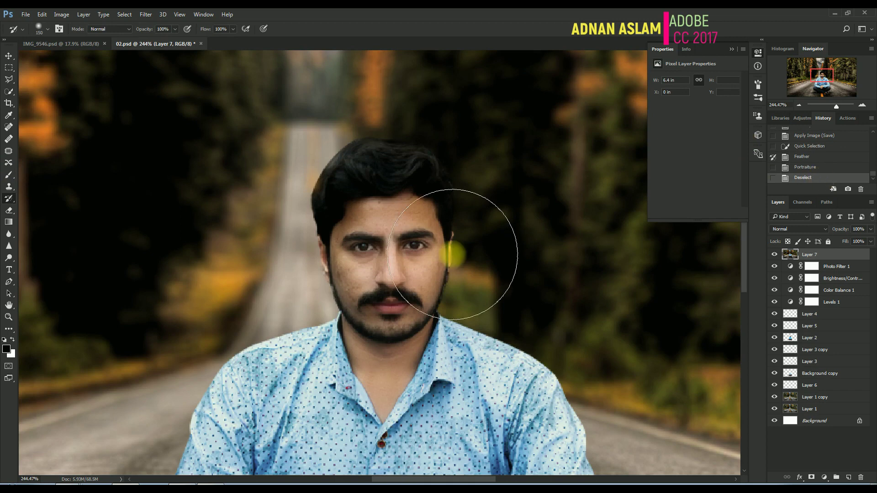
pyautogui.moveTo(411, 242); pyautogui.dragTo(423, 243)
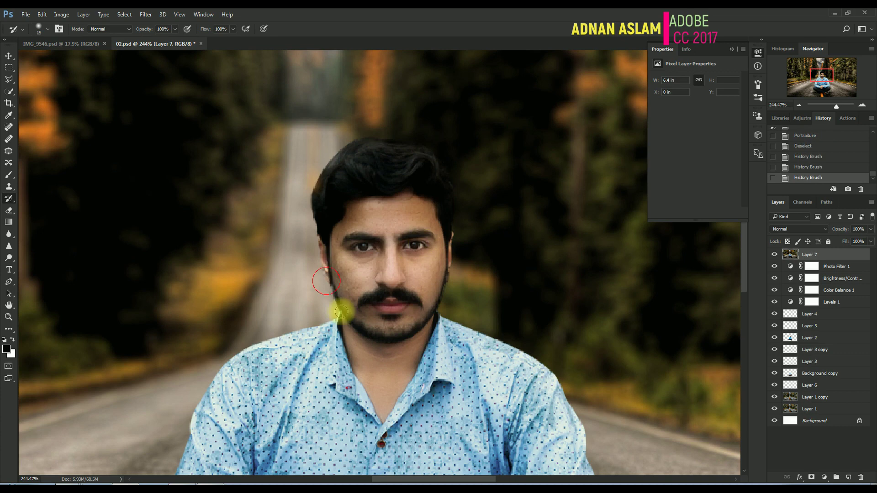
pyautogui.moveTo(442, 203)
pyautogui.mouseDown()
pyautogui.moveTo(407, 194)
pyautogui.moveTo(336, 207)
pyautogui.mouseUp()
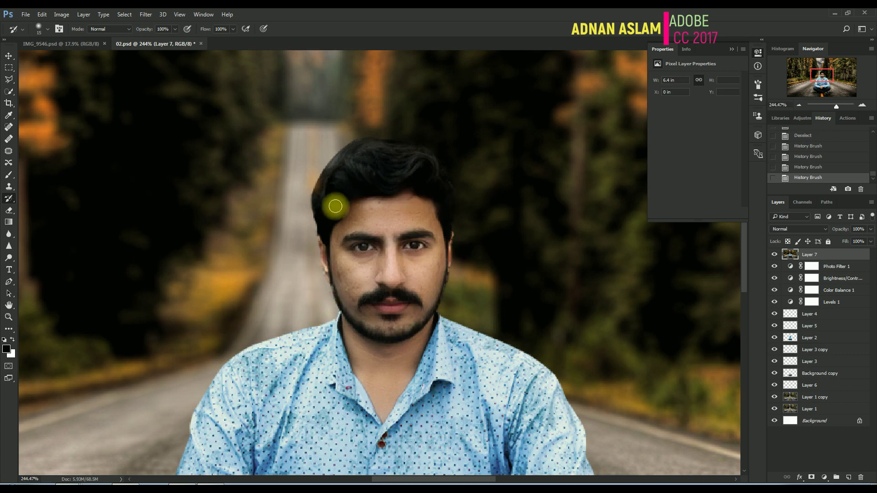
pyautogui.moveTo(370, 292)
pyautogui.mouseDown()
pyautogui.moveTo(396, 303)
pyautogui.moveTo(402, 283)
pyautogui.moveTo(392, 307)
pyautogui.moveTo(422, 304)
pyautogui.mouseUp()
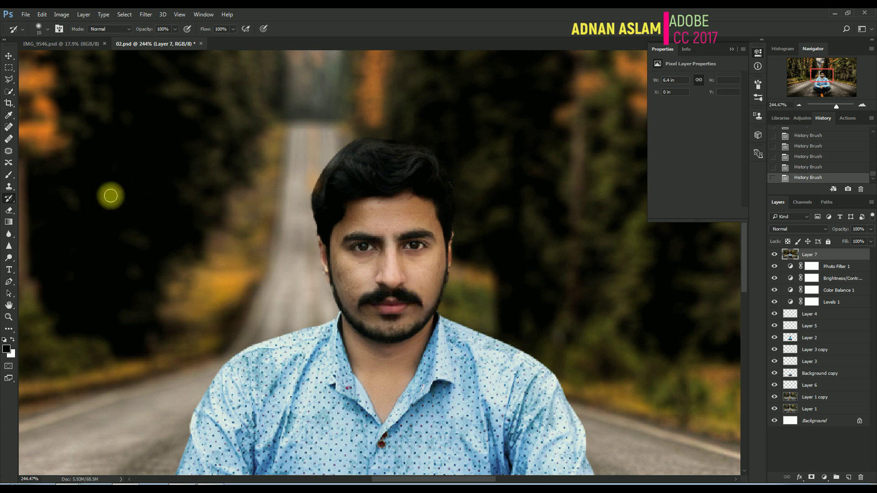
# Even out the skin on the man's right cheek with a soft 6% flow brush, using skin tones sampled from that cheek
pyautogui.click(8, 174)
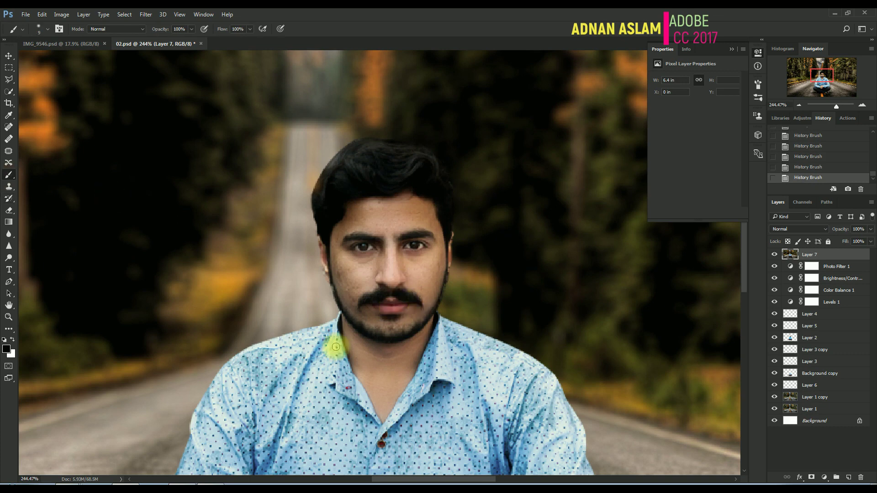
pyautogui.click(250, 29)
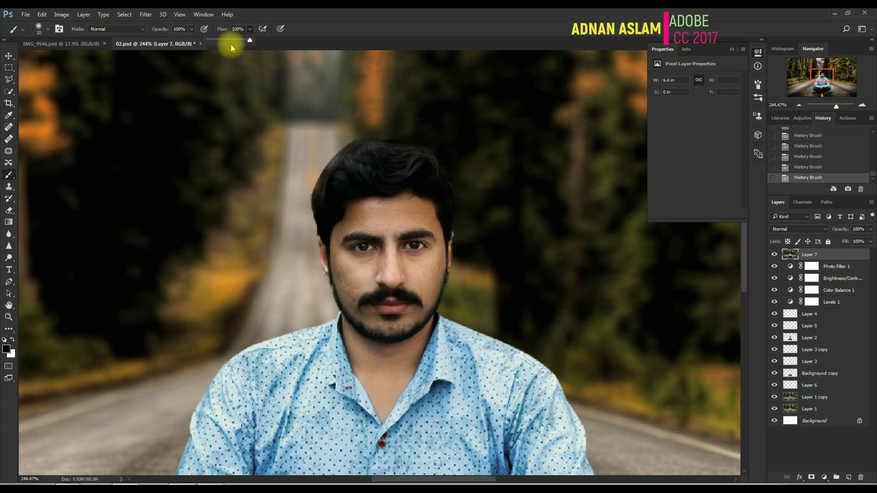
pyautogui.moveTo(249, 40); pyautogui.dragTo(210, 40)
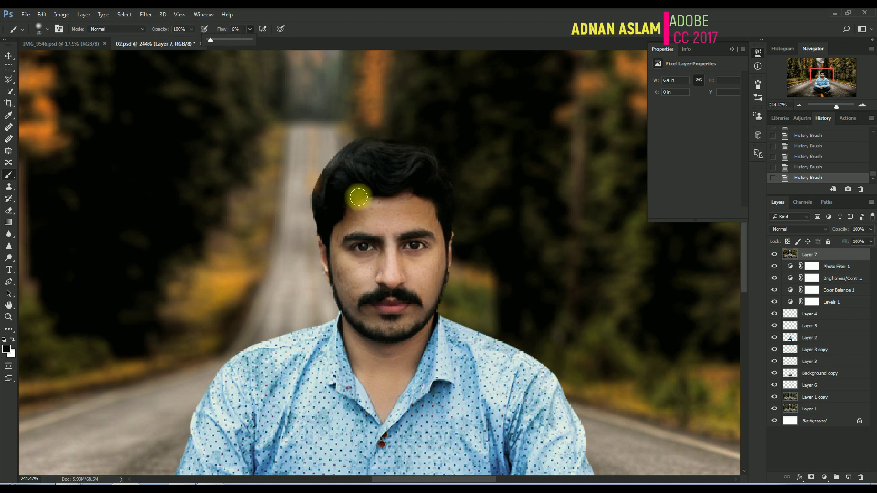
pyautogui.keyDown('alt'); pyautogui.click(364, 275); pyautogui.keyUp('alt')
pyautogui.press('[')
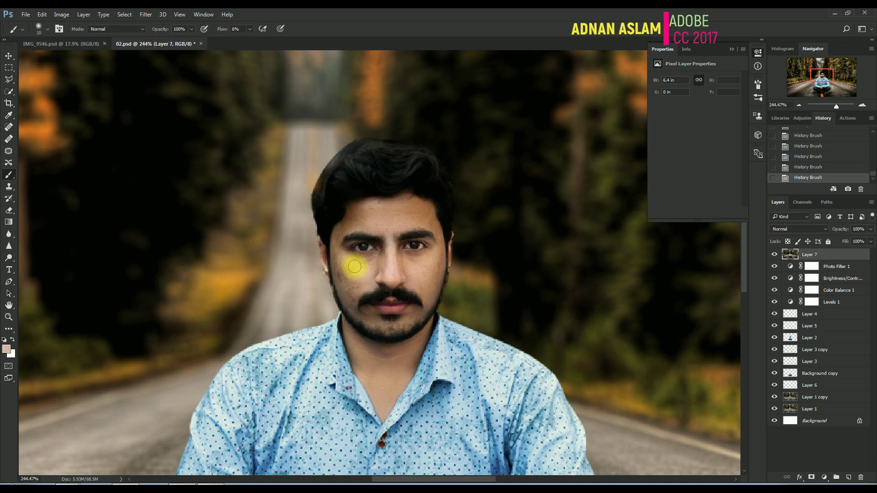
pyautogui.moveTo(354, 267)
pyautogui.mouseDown()
pyautogui.moveTo(352, 295)
pyautogui.moveTo(337, 270)
pyautogui.moveTo(353, 303)
pyautogui.mouseUp()
pyautogui.keyDown('alt'); pyautogui.click(355, 304); pyautogui.keyUp('alt')
pyautogui.keyDown('alt'); pyautogui.click(341, 274); pyautogui.keyUp('alt')
# Blend the skin on the man's left cheek and forehead using 10- and 20-pixel brushes at 6% flow, and sample the neck tone
pyautogui.press('[')
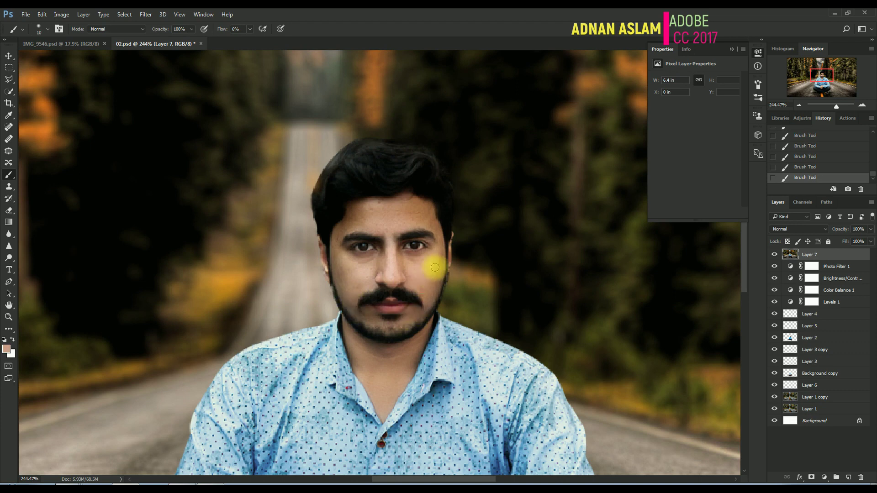
pyautogui.moveTo(431, 284); pyautogui.dragTo(441, 253)
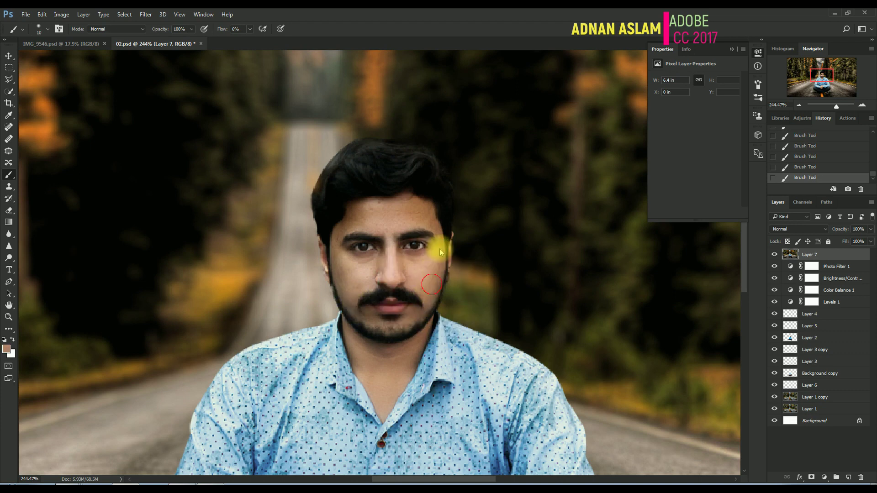
pyautogui.press(']')
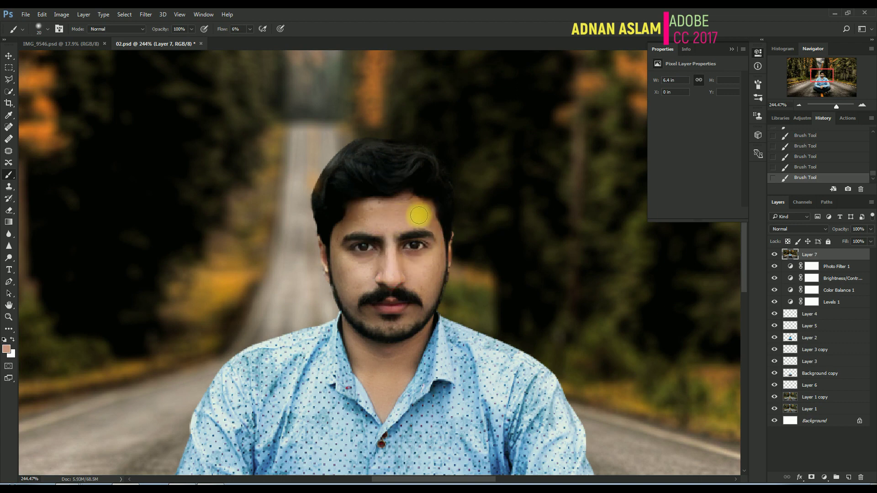
pyautogui.moveTo(419, 215); pyautogui.dragTo(417, 210)
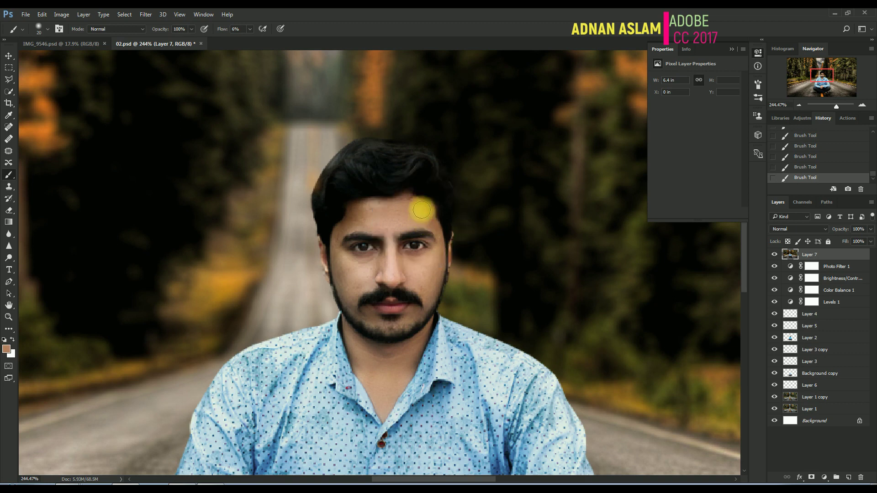
pyautogui.click(372, 213)
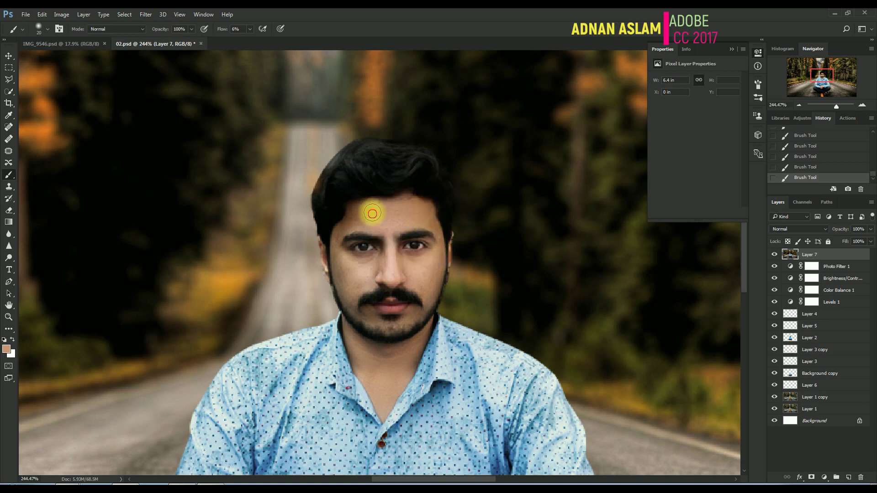
pyautogui.moveTo(372, 214)
pyautogui.mouseDown()
pyautogui.moveTo(356, 225)
pyautogui.moveTo(353, 215)
pyautogui.mouseUp()
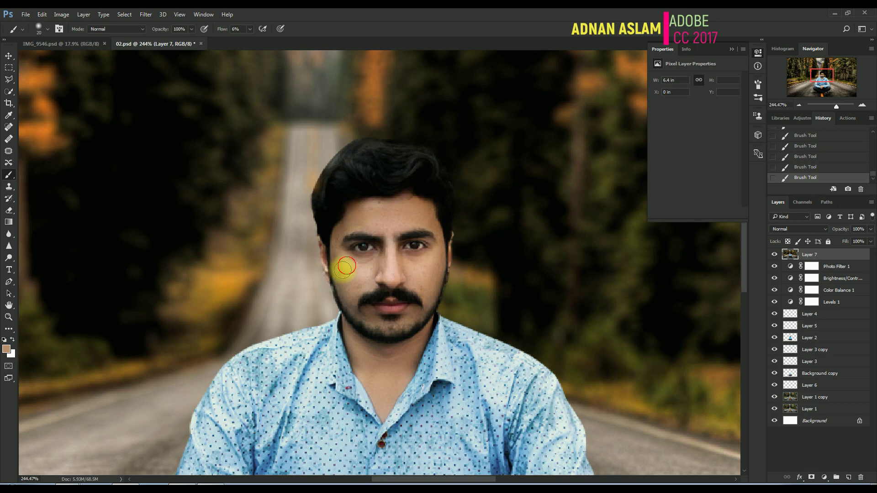
pyautogui.click(428, 274)
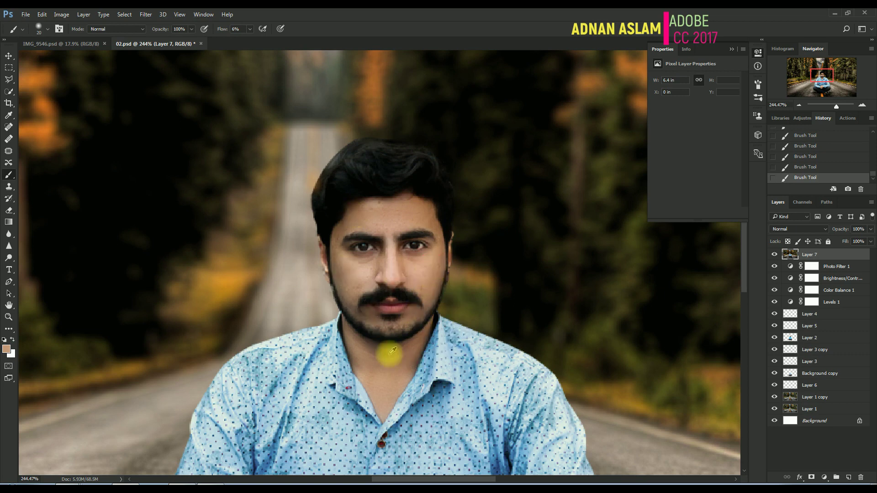
pyautogui.keyDown('alt'); pyautogui.click(401, 371); pyautogui.keyUp('alt')
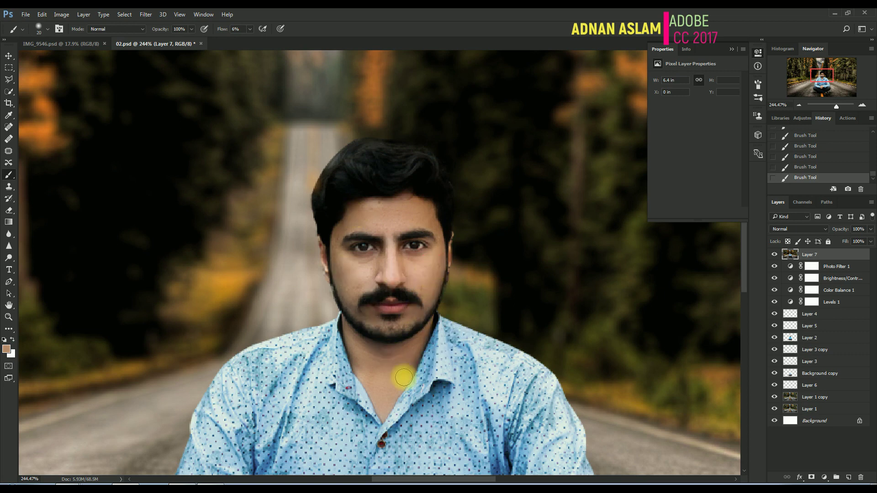
# Outline the man's neck between the beard and shirt collar with the Polygonal Lasso and feather the selection by 1 pixel
pyautogui.press('l')
pyautogui.click(413, 368)
pyautogui.click(438, 313)
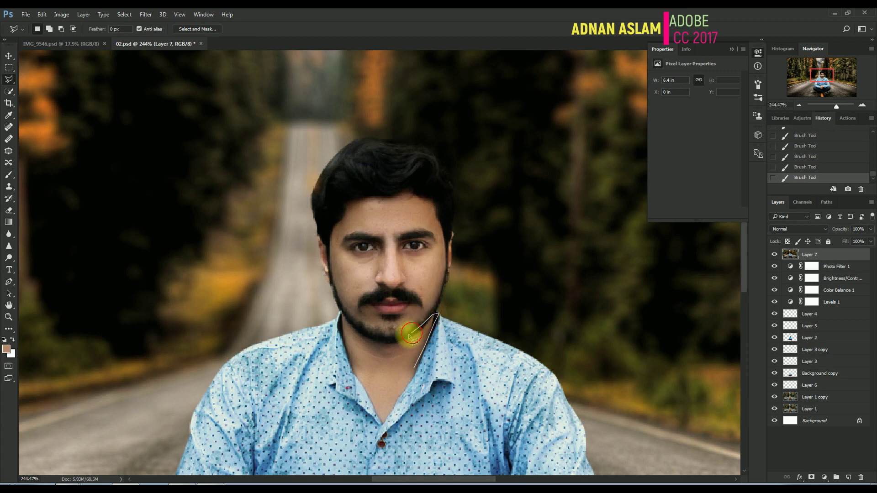
pyautogui.click(388, 339)
pyautogui.click(372, 335)
pyautogui.click(341, 318)
pyautogui.click(339, 312)
pyautogui.click(346, 357)
pyautogui.click(356, 381)
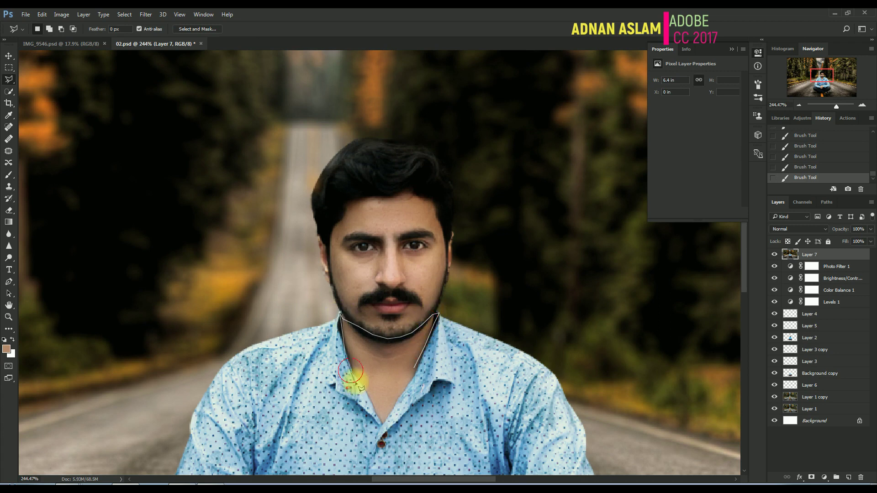
pyautogui.click(389, 372)
pyautogui.click(398, 373)
pyautogui.press('BackSpace')
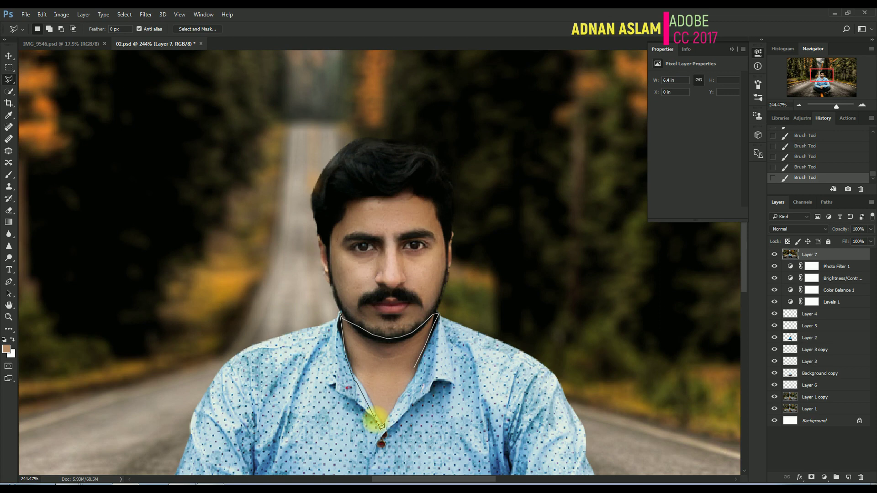
pyautogui.click(381, 424)
pyautogui.click(415, 378)
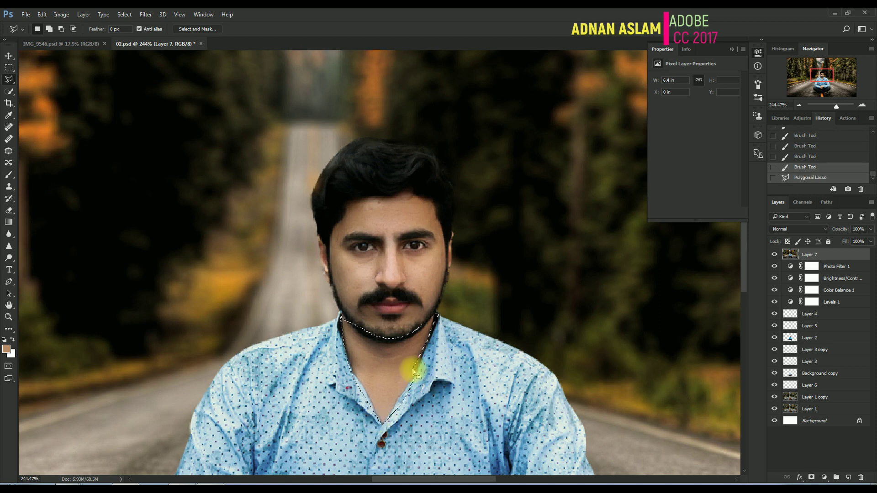
pyautogui.hotkey('ctrl', 'alt', 'd')
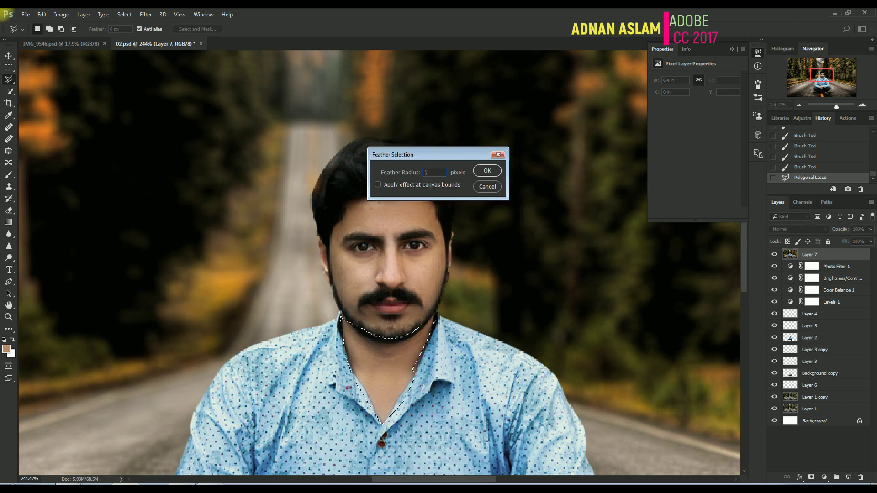
pyautogui.write('1')
pyautogui.press('Return')
# Brighten the selected neck by lowering the white input level in Levels, deselect, and save the document
pyautogui.click(61, 15)
pyautogui.moveTo(105, 37)
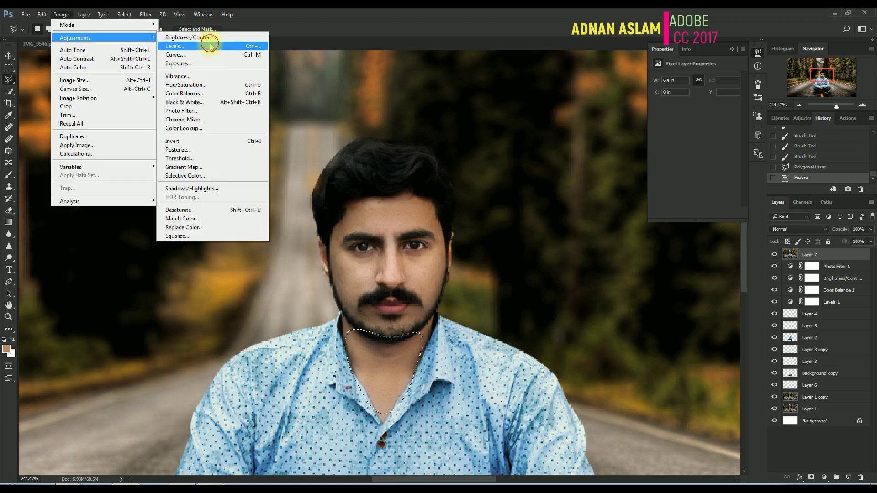
pyautogui.click(209, 46)
pyautogui.moveTo(650, 168); pyautogui.dragTo(640, 169)
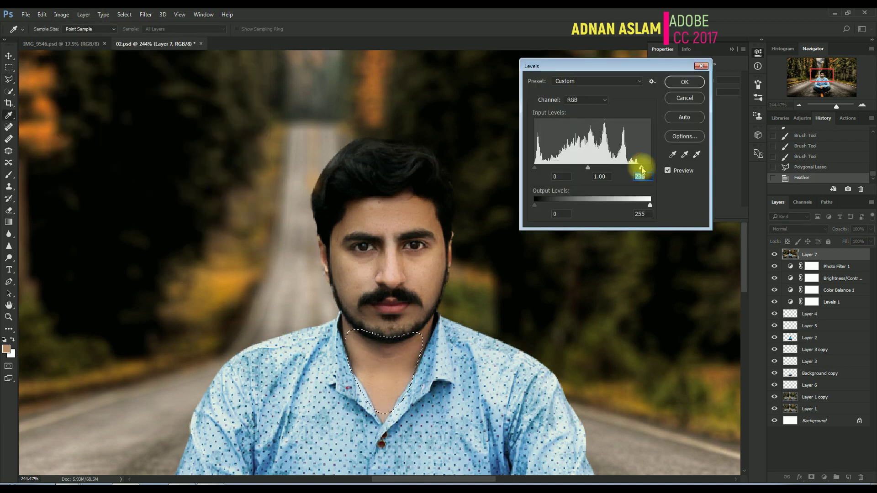
pyautogui.press('Return')
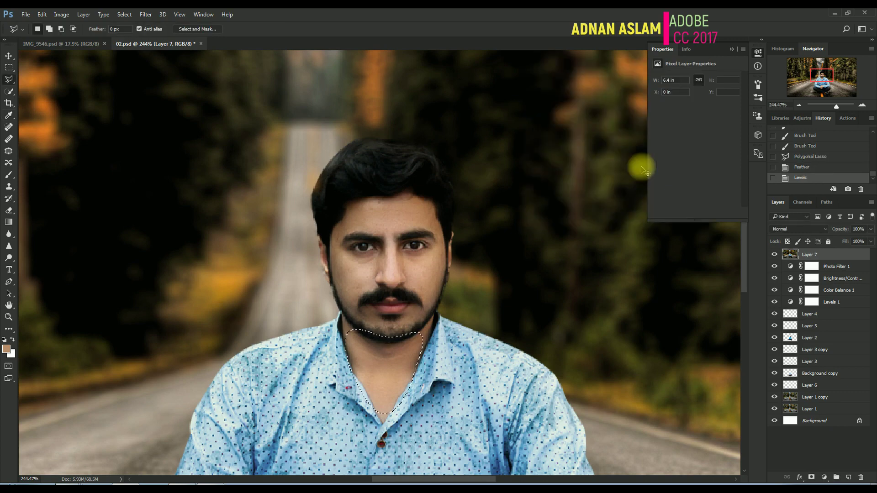
pyautogui.hotkey('ctrl', 'd')
pyautogui.hotkey('ctrl', '0')
pyautogui.press('v')
pyautogui.hotkey('ctrl', 's')
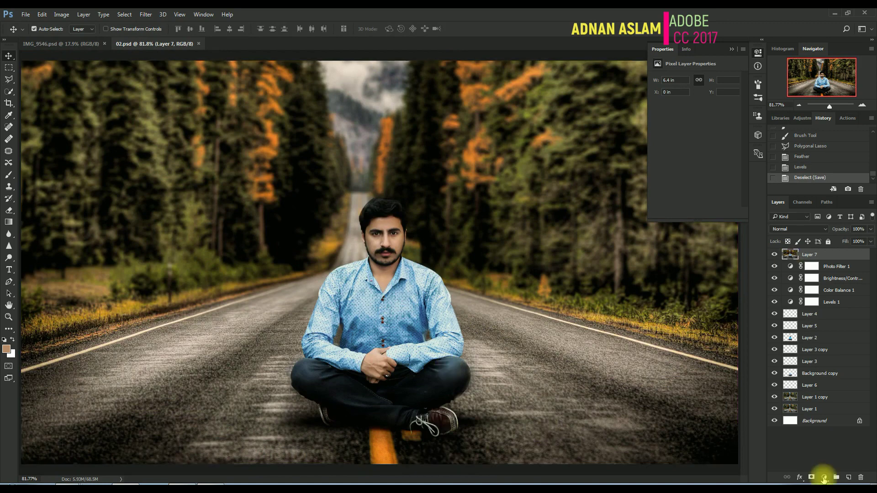
# Add a Color Balance adjustment layer on top with midtones at cyan-red +3 and magenta-green -5
pyautogui.click(824, 476)
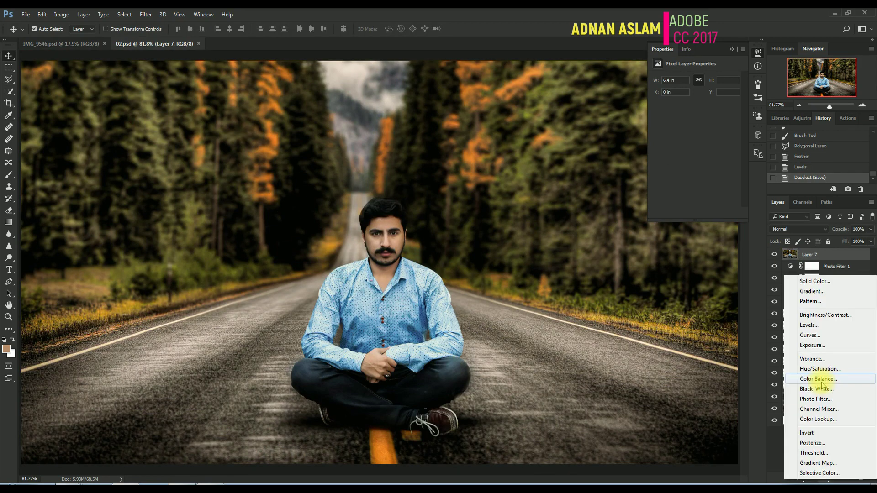
pyautogui.click(821, 381)
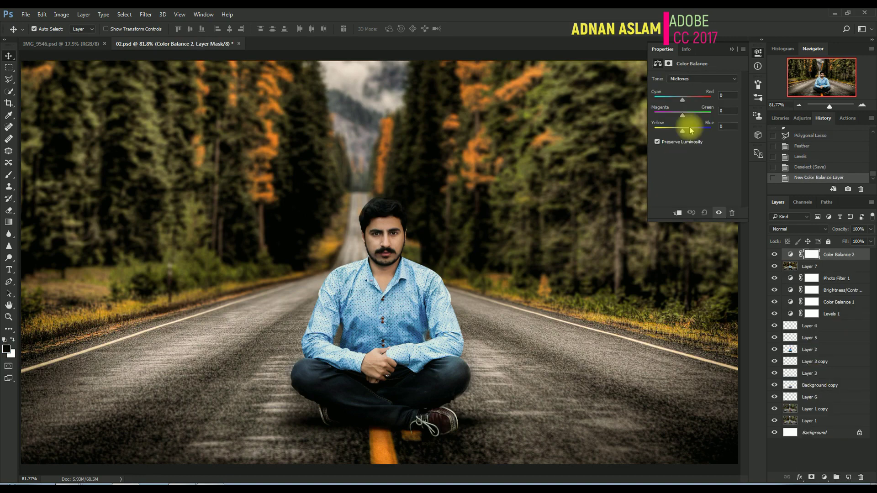
pyautogui.moveTo(682, 114); pyautogui.dragTo(684, 99)
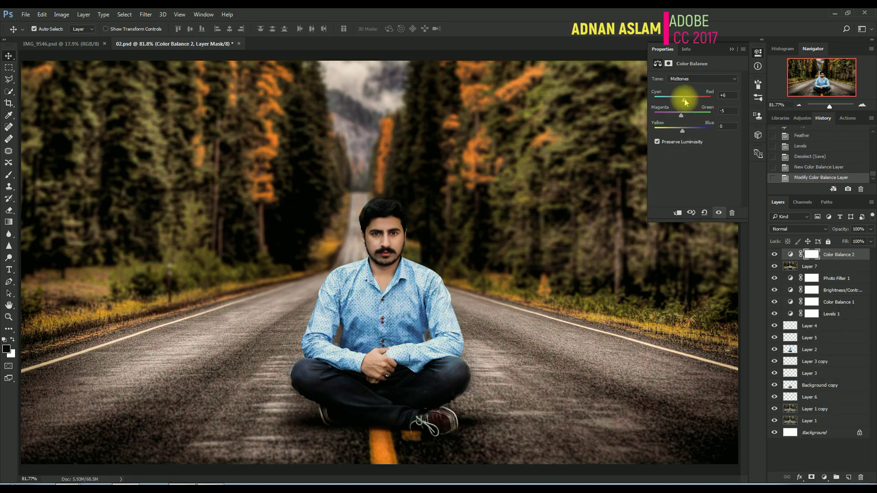
pyautogui.click(820, 456)
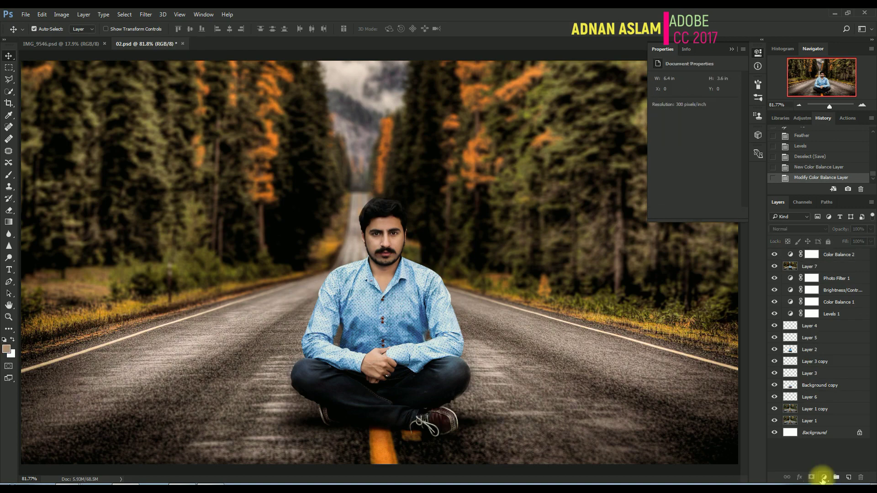
# Create a new layer above the topmost Color Balance layer, fill it with the merged image using Apply Image, and save
pyautogui.click(146, 14)
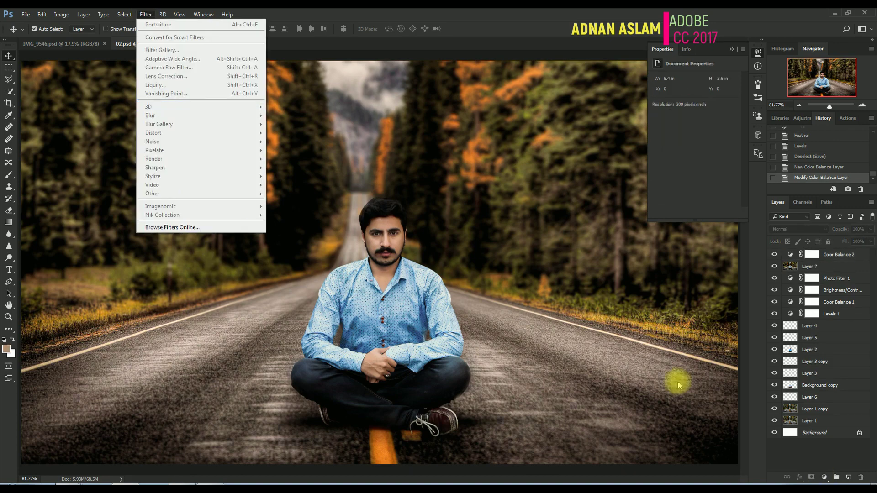
pyautogui.click(831, 260)
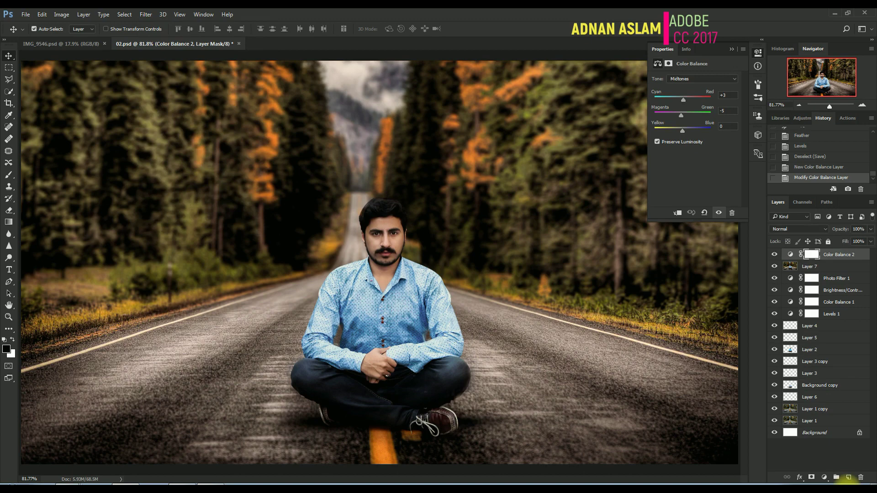
pyautogui.click(848, 478)
pyautogui.click(61, 14)
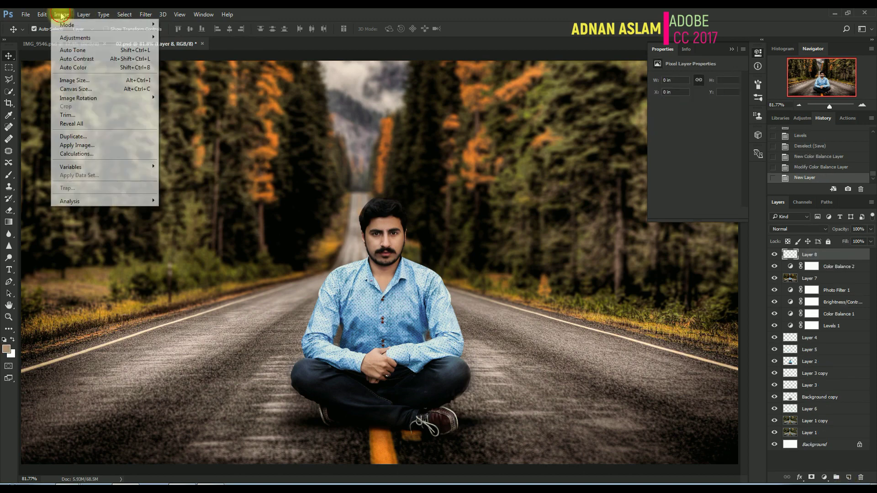
pyautogui.click(114, 145)
pyautogui.press('Return')
pyautogui.hotkey('ctrl', 's')
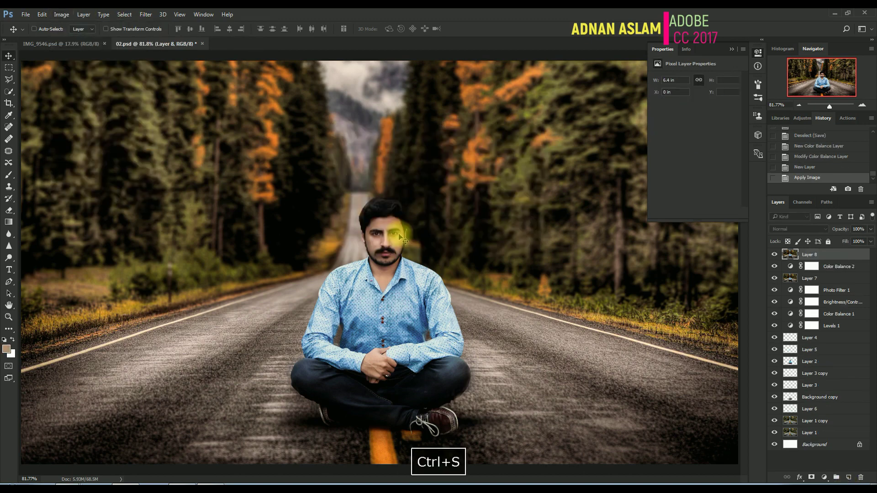
# Try a Camera Raw filter on the merged layer with temperature +3, exposure +0.15, highlights +19, whites -29, clarity +8 and vibrance +17
pyautogui.click(146, 14)
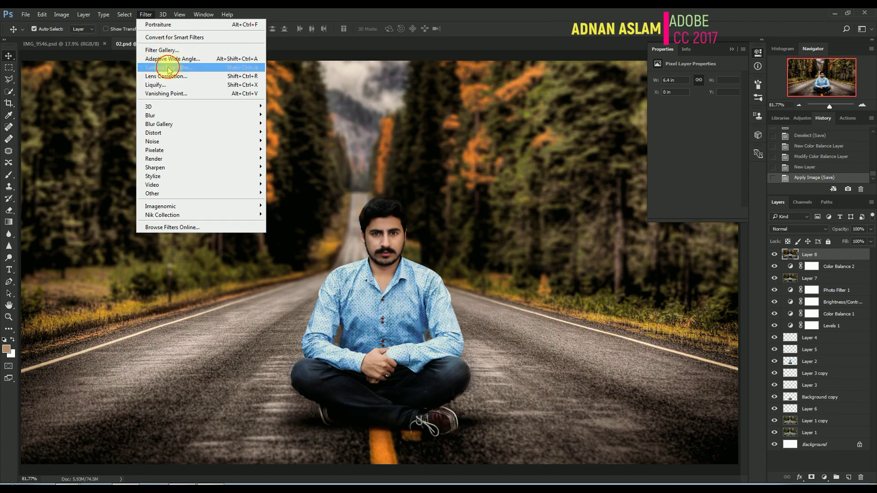
pyautogui.click(168, 68)
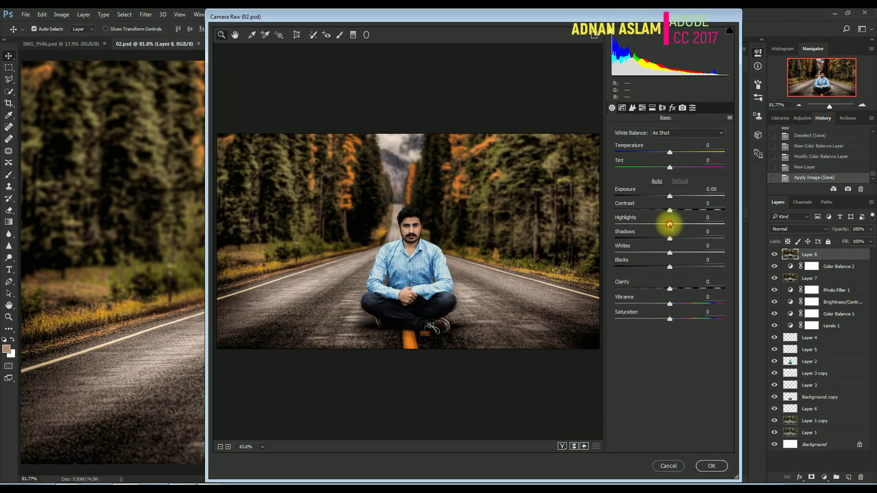
pyautogui.moveTo(670, 224); pyautogui.dragTo(656, 261)
pyautogui.moveTo(669, 196); pyautogui.dragTo(672, 199)
pyautogui.moveTo(670, 153); pyautogui.dragTo(672, 156)
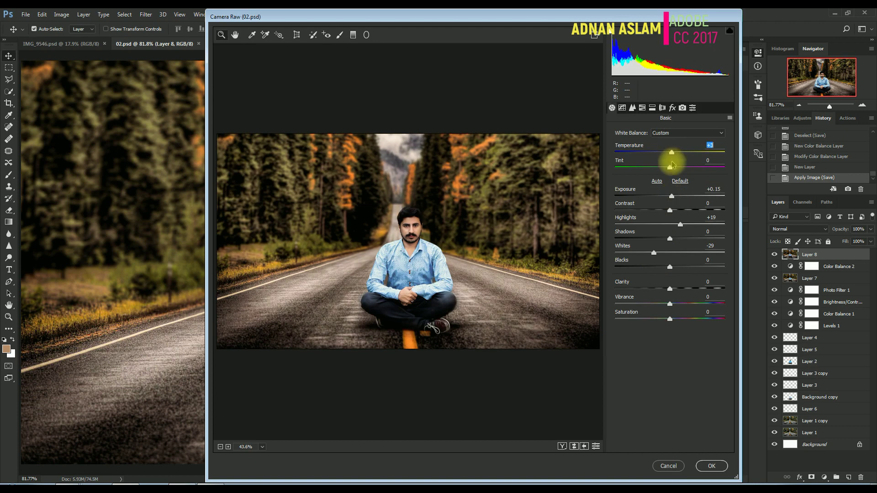
pyautogui.moveTo(674, 291); pyautogui.dragTo(676, 290)
pyautogui.moveTo(670, 304); pyautogui.dragTo(679, 304)
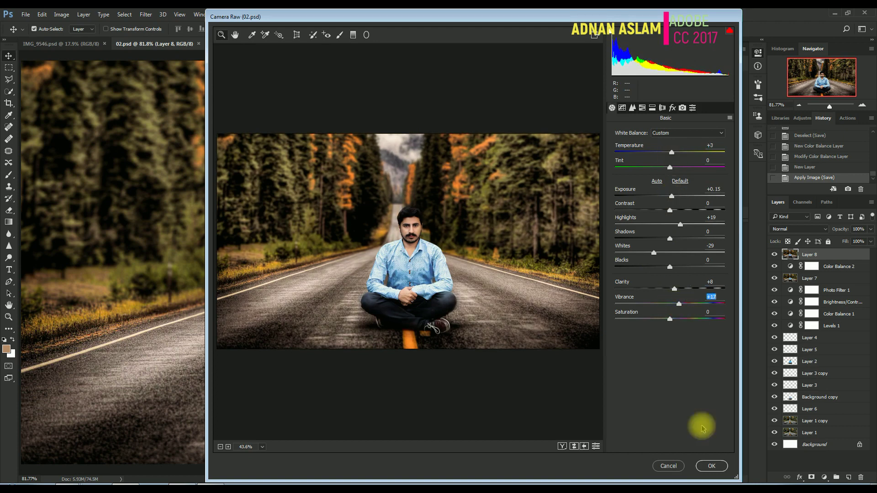
pyautogui.click(710, 466)
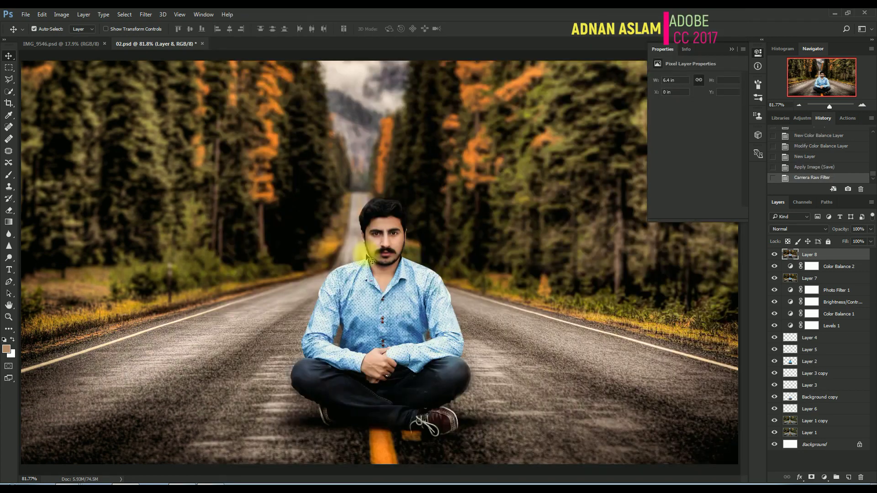
# Undo the Camera Raw filter on the merged layer and save the document
pyautogui.hotkey('ctrl', 'z')
pyautogui.hotkey('ctrl', 's')
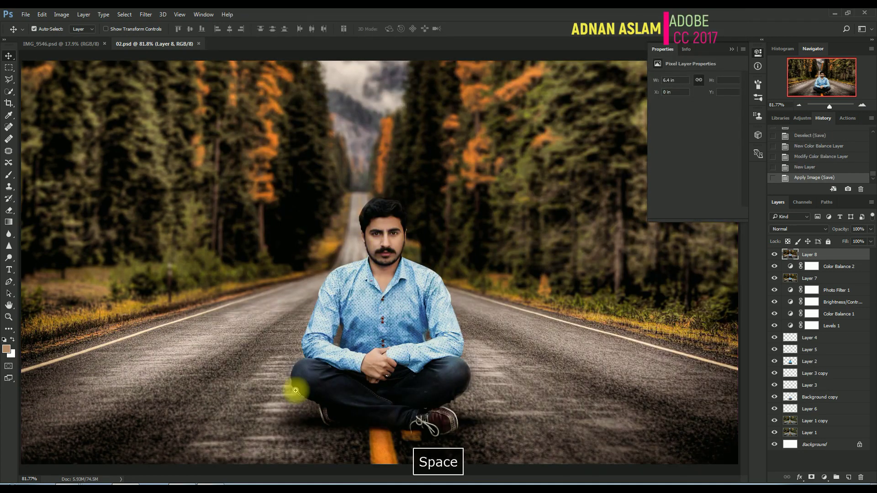
# Try the Blur tool at 100% strength along the outer edge of the man's knee, and undo it
pyautogui.moveTo(294, 388); pyautogui.dragTo(341, 432)
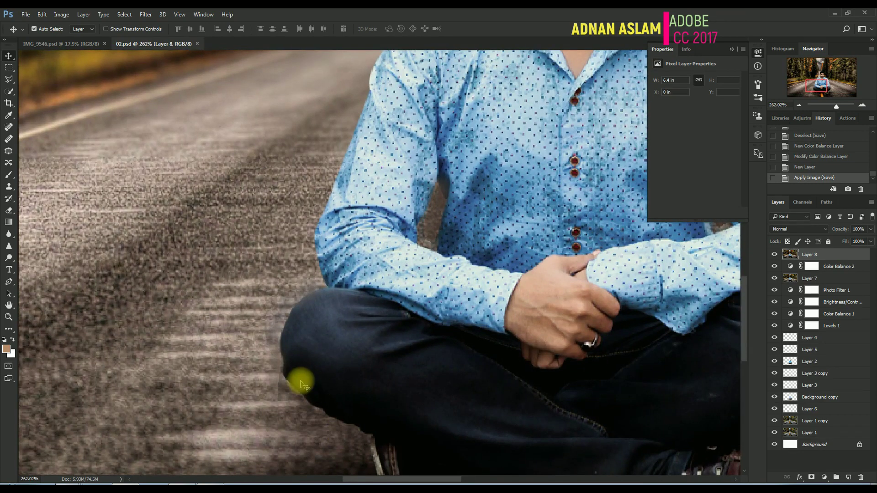
pyautogui.press('r')
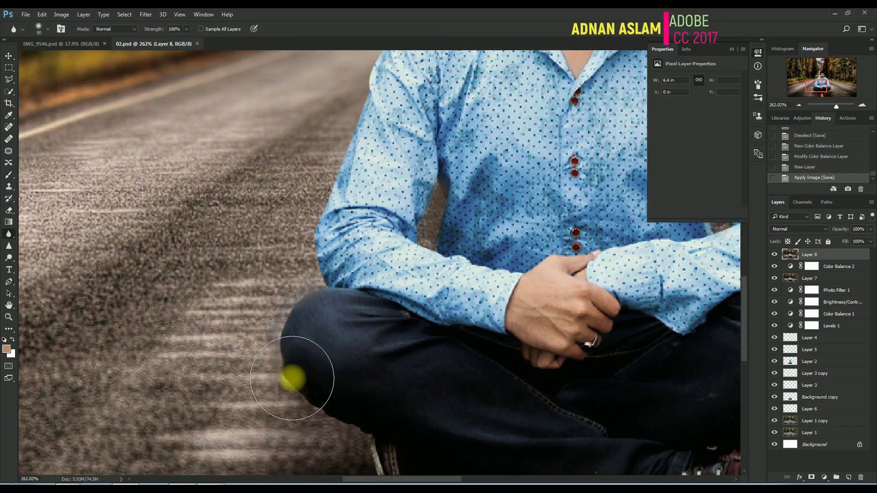
pyautogui.click(273, 375)
pyautogui.press('[')
pyautogui.press('[')
pyautogui.moveTo(362, 426); pyautogui.dragTo(332, 399)
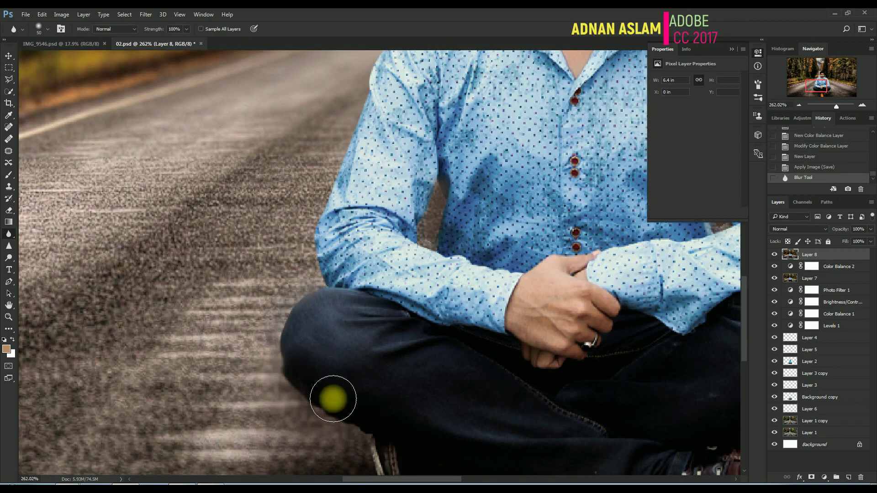
pyautogui.hotkey('ctrl', 'alt', 'z')
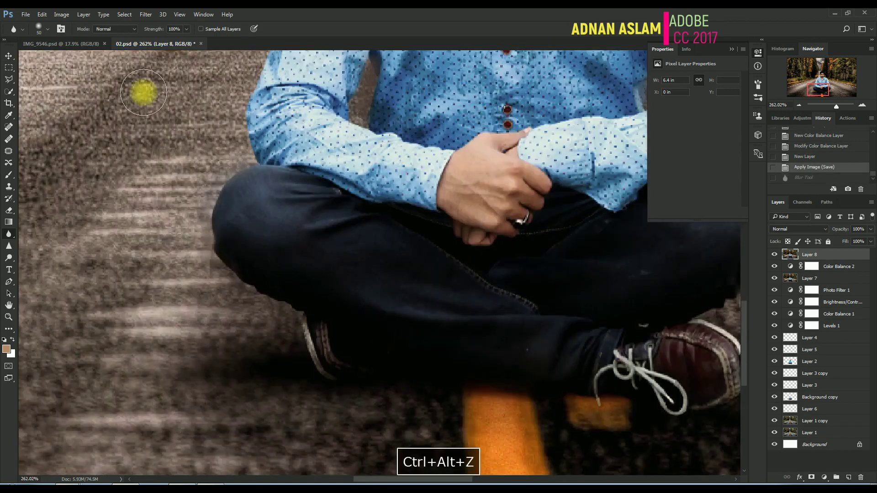
# Soften the outline of the man's jeans against the road with the Blur tool at 18% strength and brush size 20, and save
pyautogui.click(186, 29)
pyautogui.moveTo(188, 41); pyautogui.dragTo(152, 42)
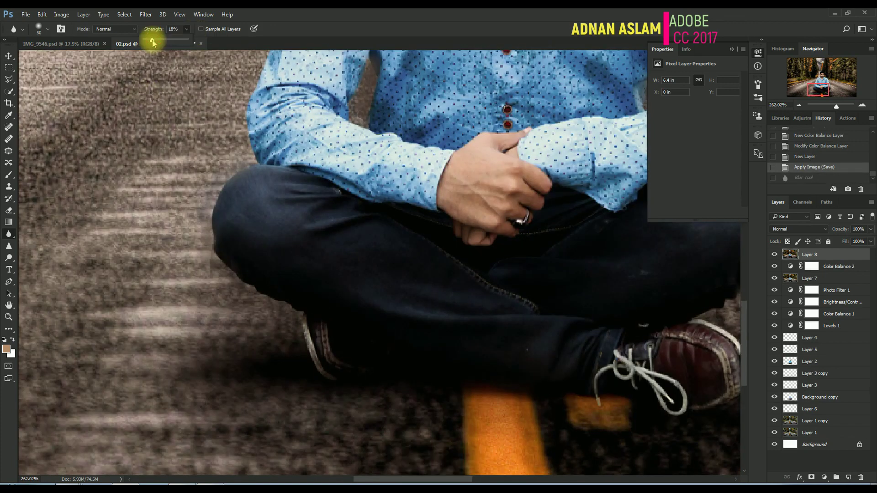
pyautogui.click(206, 249)
pyautogui.press('[')
pyautogui.press('[')
pyautogui.press('[')
pyautogui.moveTo(214, 281)
pyautogui.mouseDown()
pyautogui.moveTo(216, 242)
pyautogui.moveTo(228, 266)
pyautogui.mouseUp()
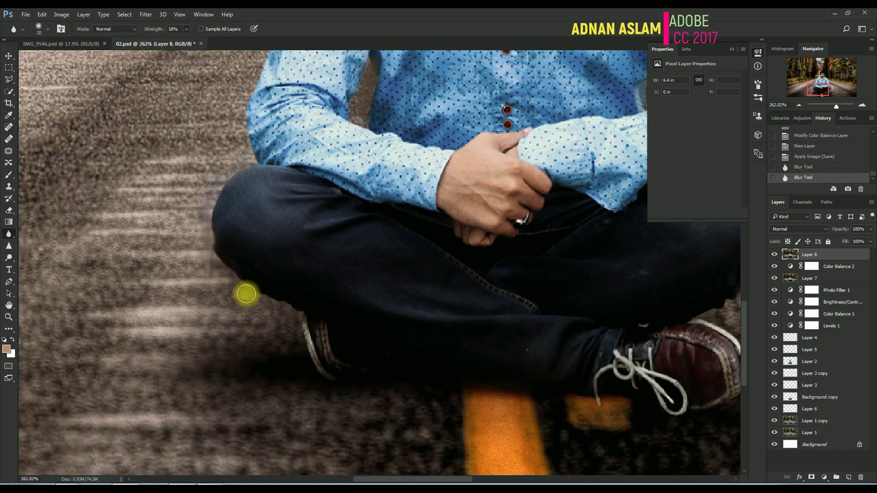
pyautogui.press('space')
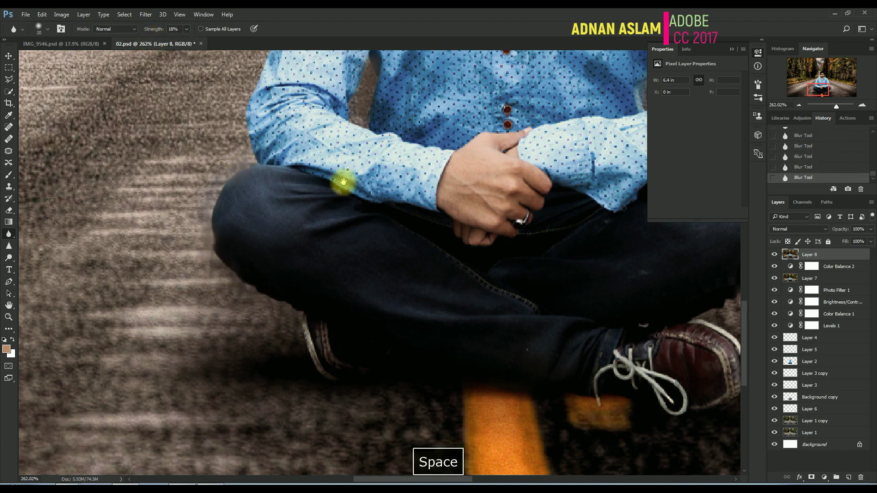
pyautogui.moveTo(590, 278); pyautogui.dragTo(332, 212)
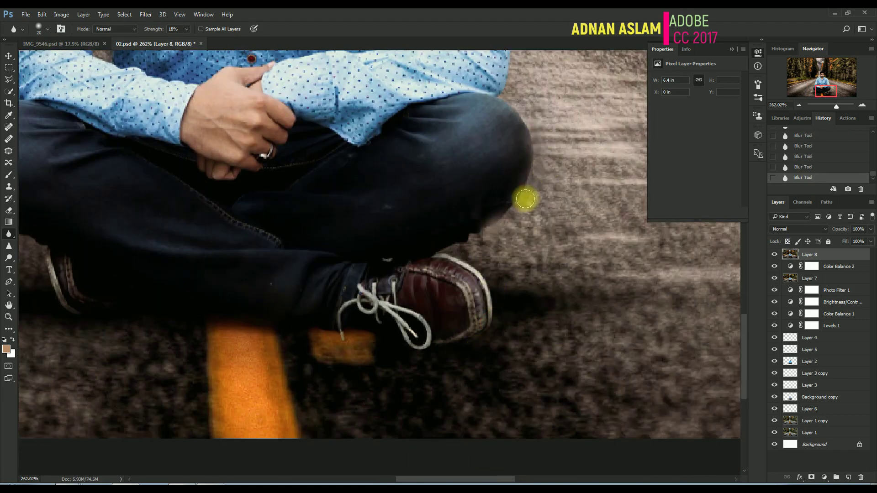
pyautogui.hotkey('ctrl', '0')
pyautogui.hotkey('ctrl', 's')
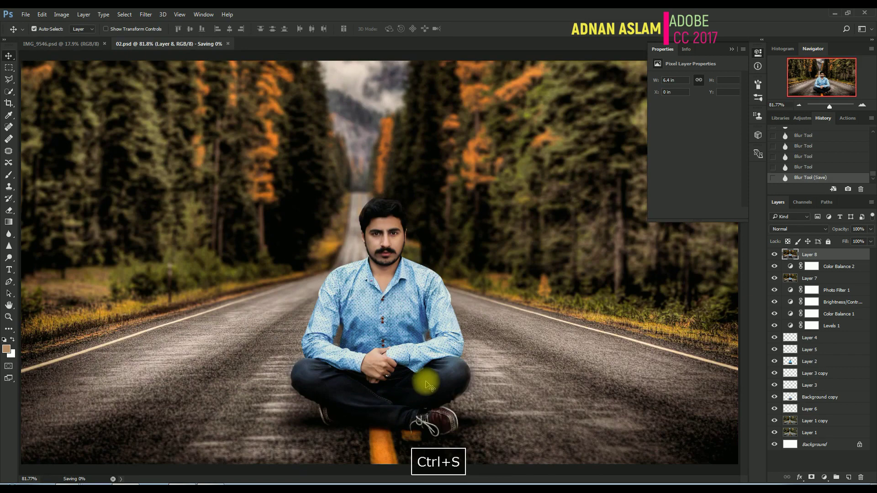
# Open the Color Efex Pro 4 filter on the merged layer and adjust the overall opacity of its Vignette: Lens effect
pyautogui.keyDown('alt'); pyautogui.click(393, 247); pyautogui.keyUp('alt')
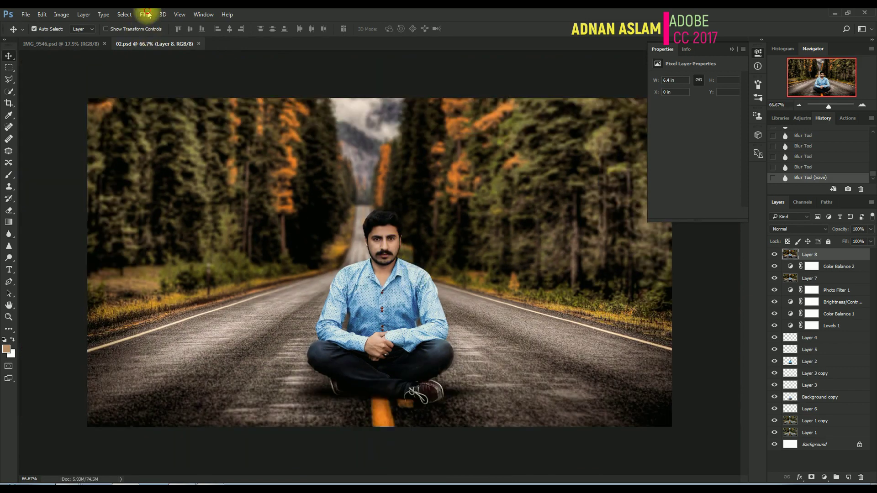
pyautogui.click(147, 14)
pyautogui.click(427, 254)
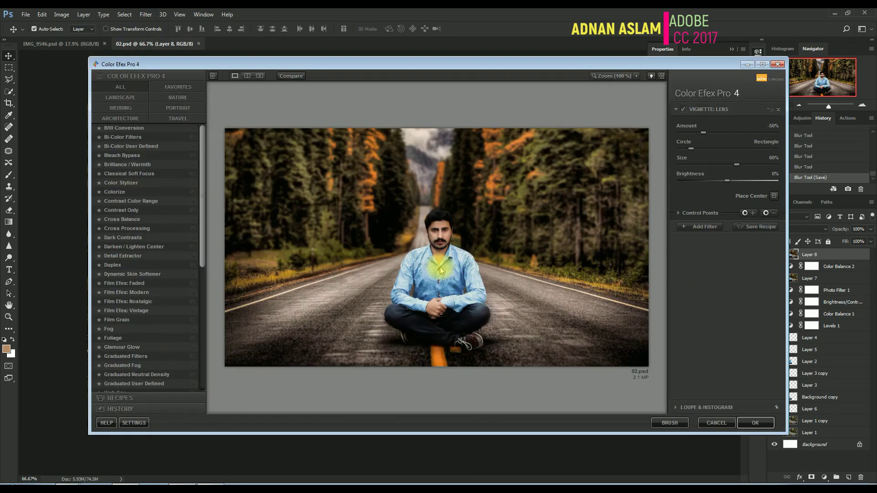
pyautogui.click(700, 212)
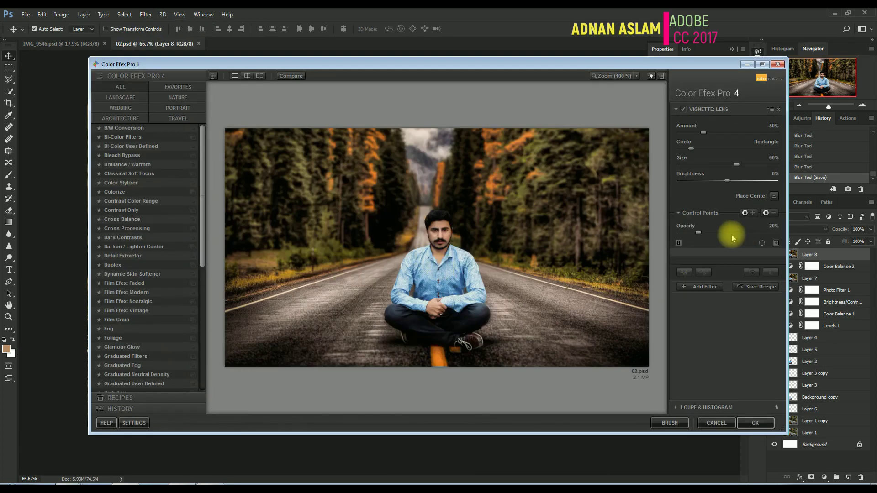
pyautogui.moveTo(699, 232); pyautogui.dragTo(702, 232)
# Add a Cross Processing filter to the stack with method L02 and 62% overall opacity
pyautogui.click(702, 288)
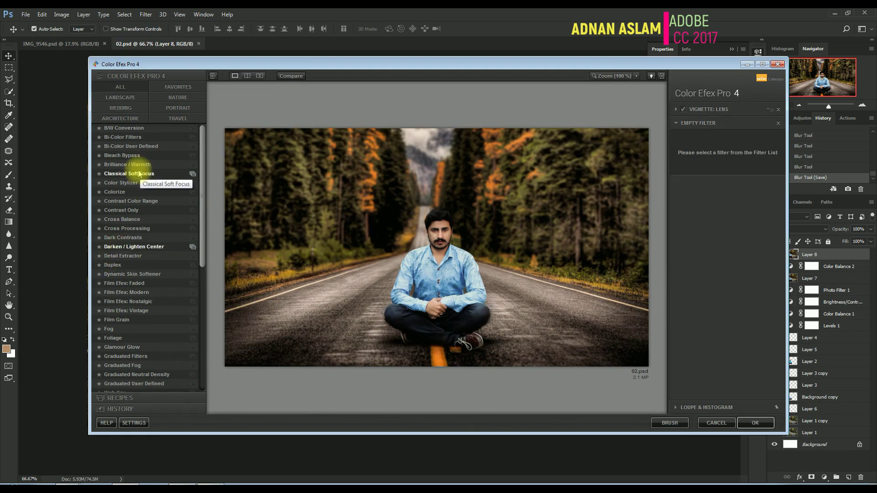
pyautogui.click(123, 219)
pyautogui.click(131, 231)
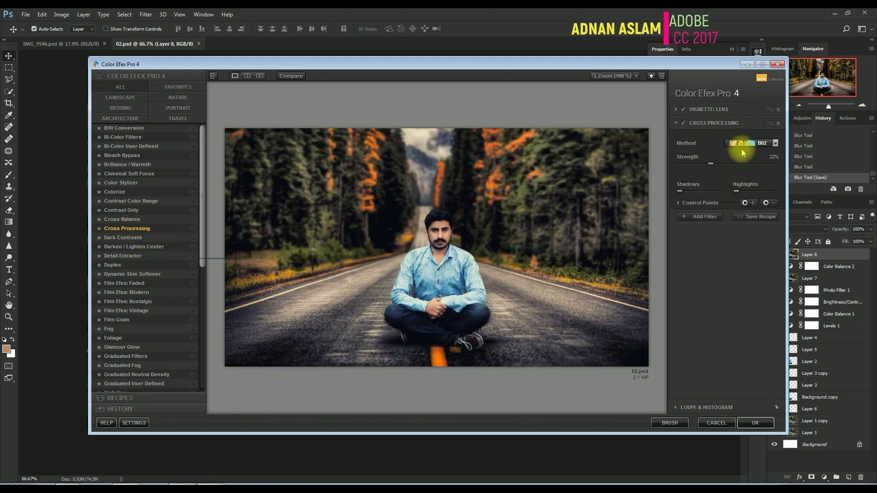
pyautogui.click(751, 143)
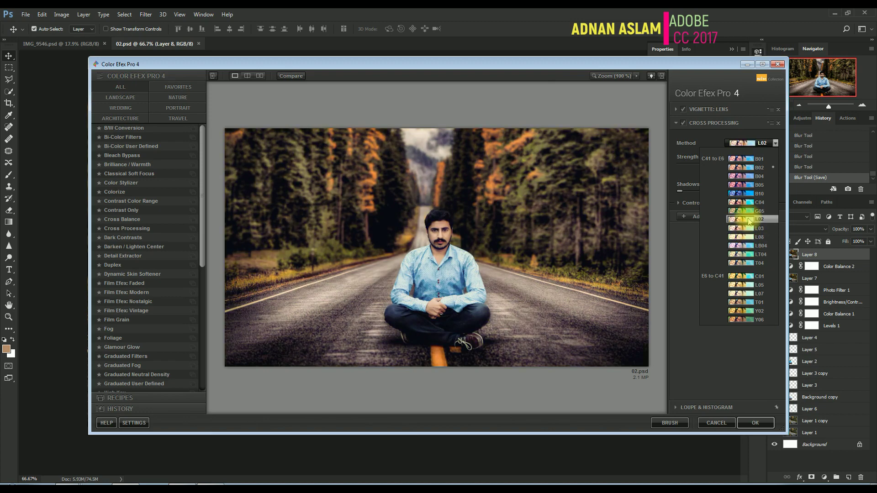
pyautogui.click(749, 221)
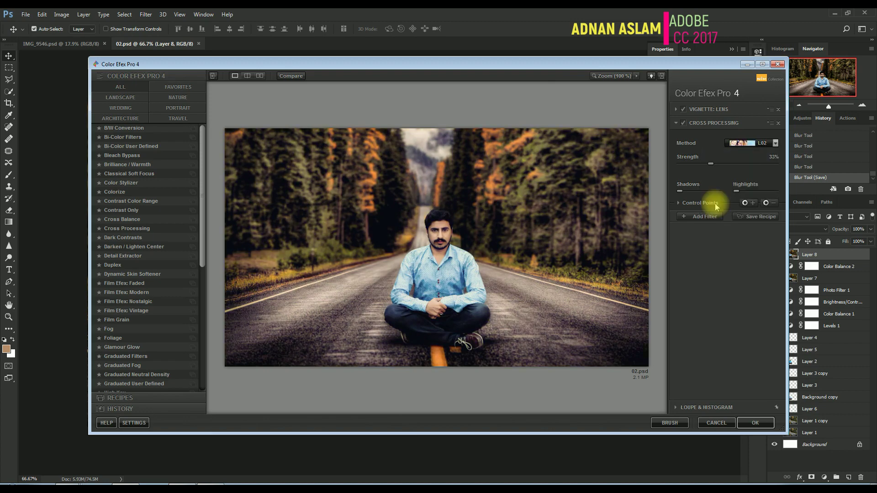
pyautogui.click(716, 202)
# Add a Contrast Only filter as the third effect and lower its overall opacity
pyautogui.click(713, 275)
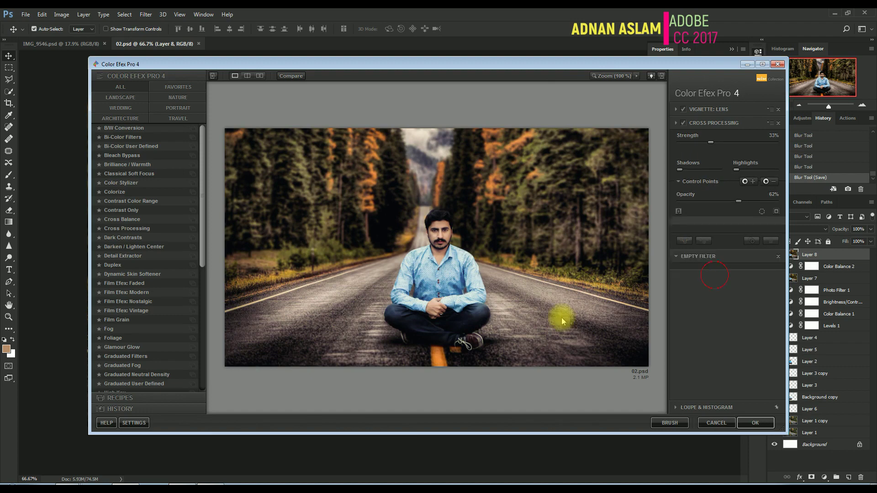
pyautogui.click(121, 210)
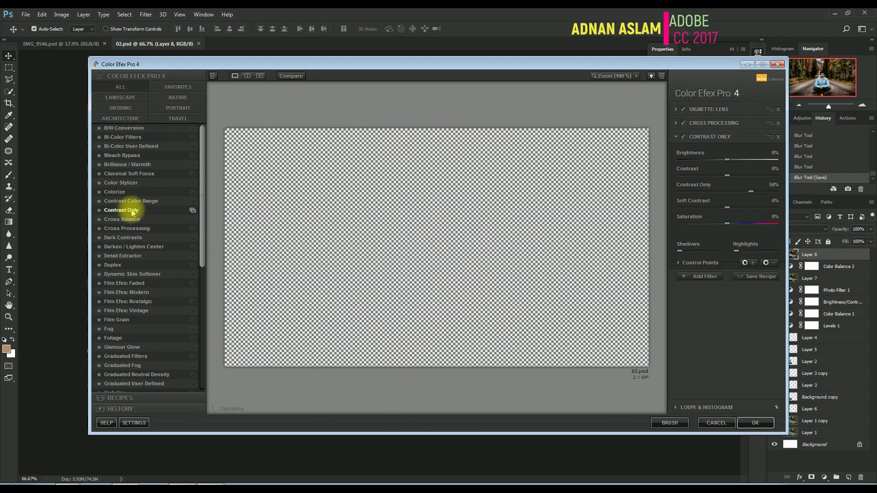
pyautogui.click(707, 263)
pyautogui.click(704, 282)
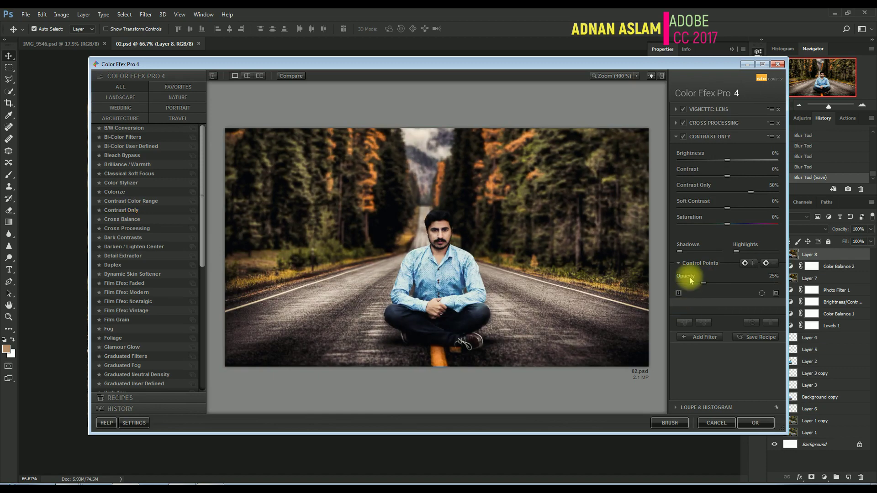
pyautogui.click(688, 283)
# Try the Bi-Color User Defined, Contrast Only and Contrast Color Range filters as the fourth effect
pyautogui.click(105, 165)
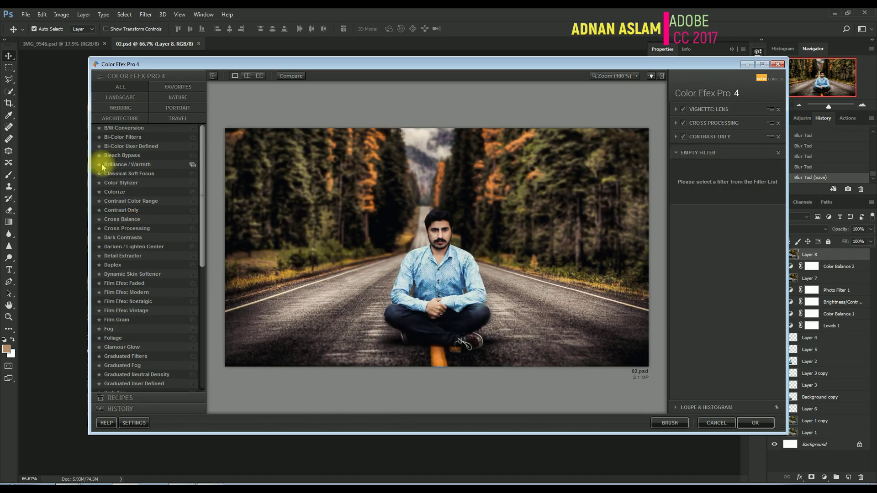
pyautogui.click(125, 150)
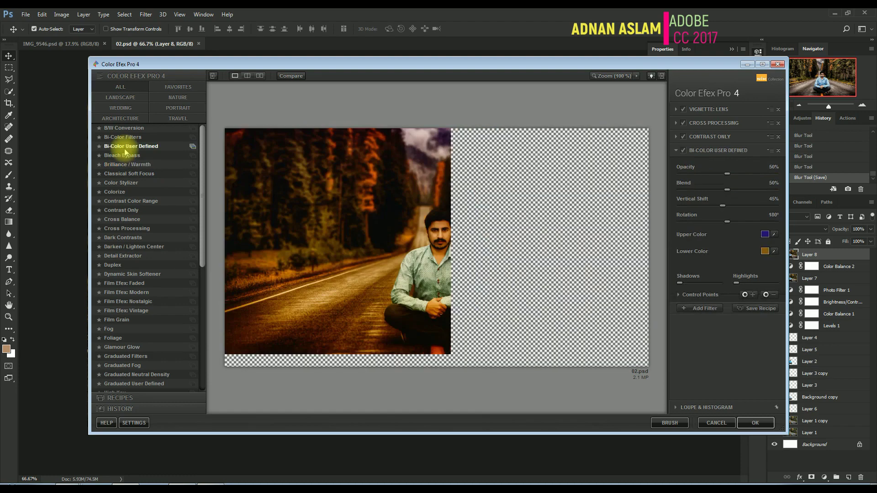
pyautogui.click(132, 211)
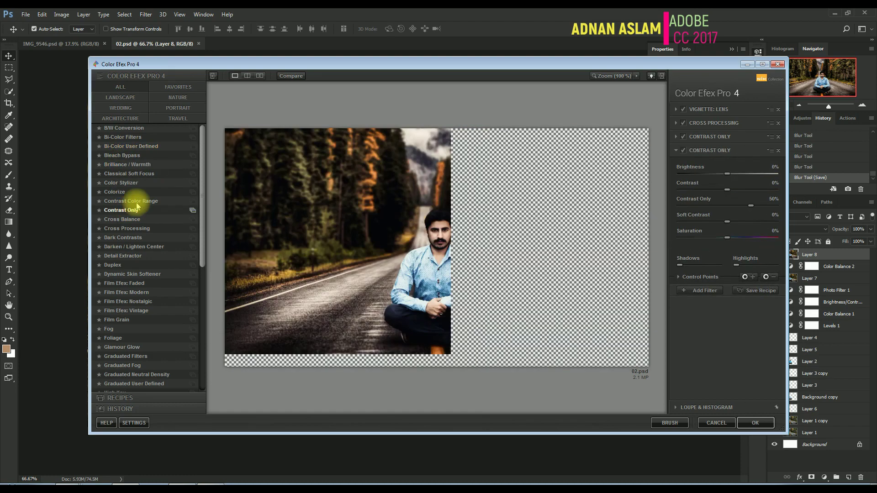
pyautogui.click(139, 202)
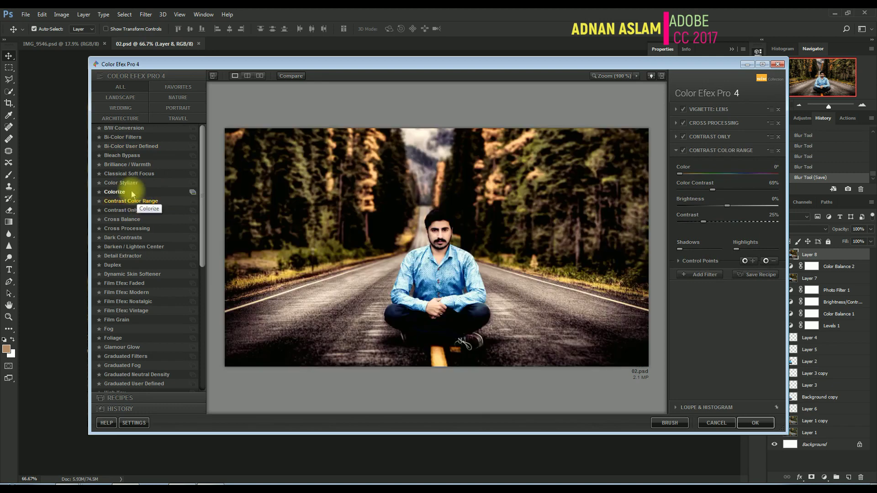
# Use Colorize with method 4 as the fourth effect and expand its control point options
pyautogui.click(130, 191)
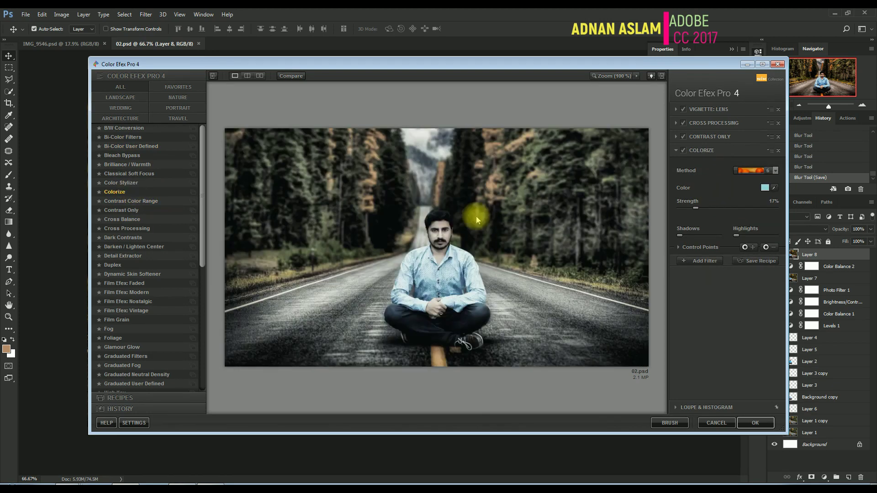
pyautogui.click(747, 172)
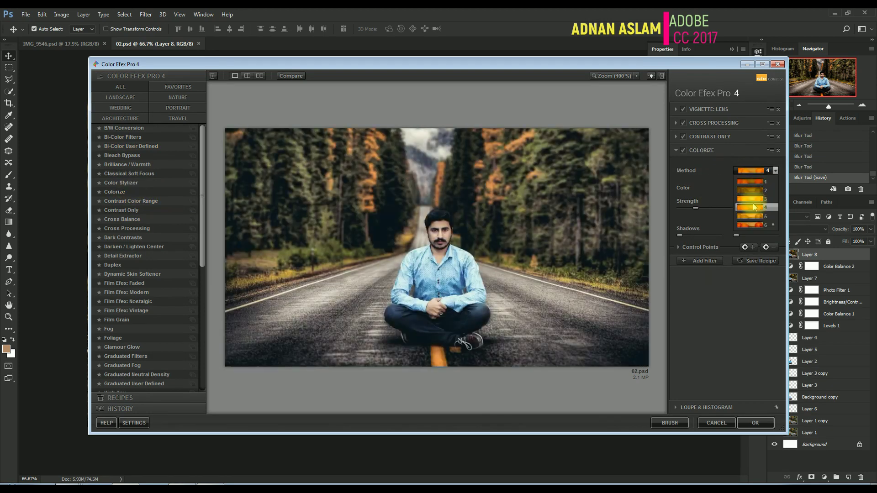
pyautogui.click(753, 207)
pyautogui.click(709, 251)
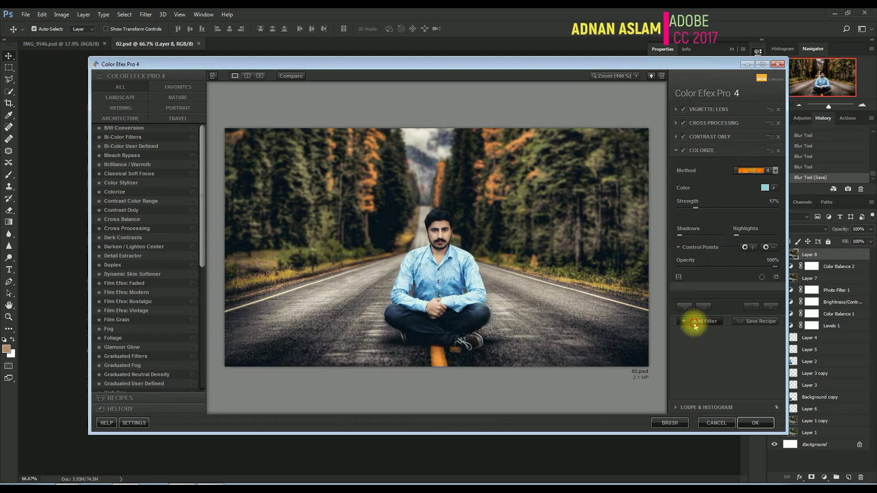
# Add a fifth filter slot and try Graduated Neutral Density, Graduated User Defined and Ink in it
pyautogui.click(693, 328)
pyautogui.click(138, 375)
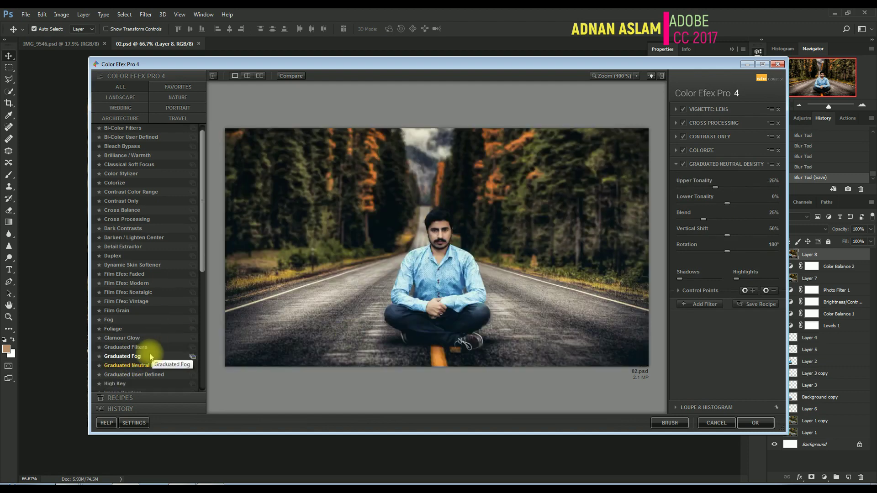
pyautogui.scroll(-3, 137, 361)
pyautogui.click(142, 343)
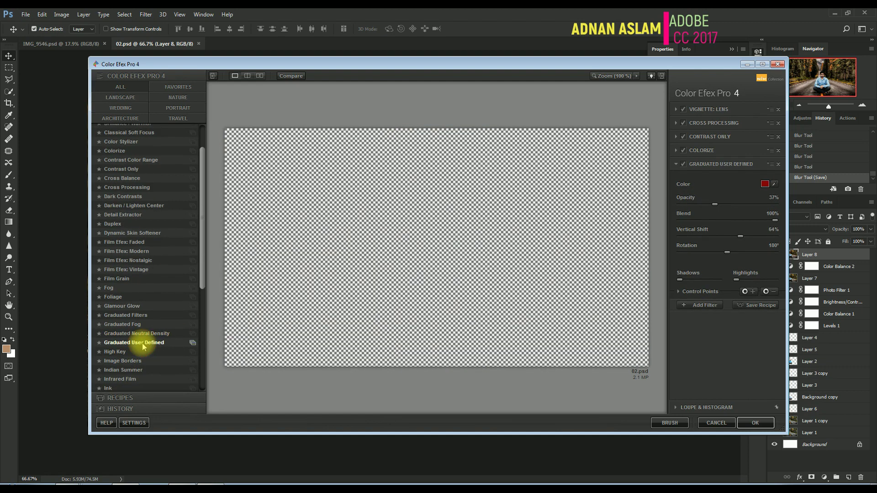
pyautogui.scroll(-4, 142, 345)
pyautogui.click(141, 336)
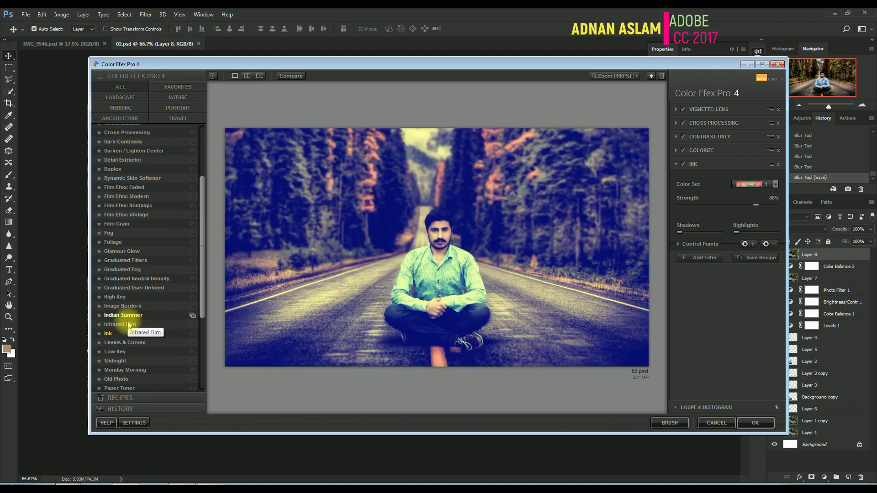
# Use Film Grain as the fifth effect with its overall opacity at 2%
pyautogui.click(120, 225)
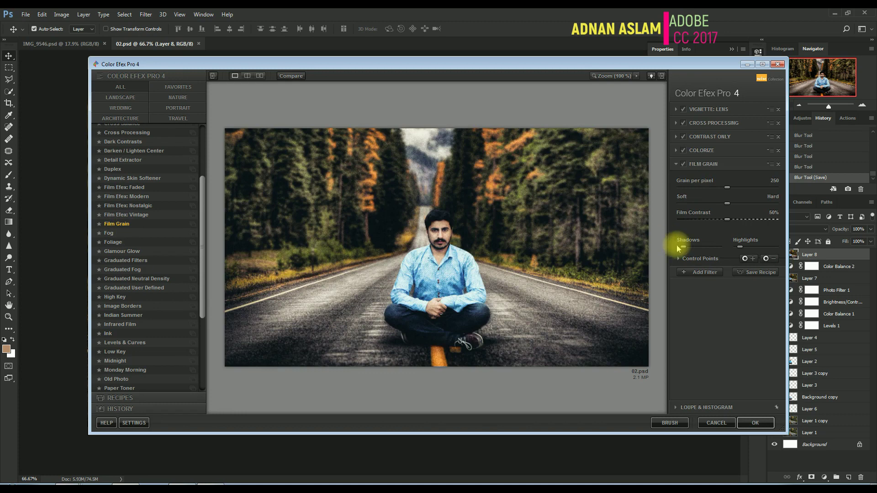
pyautogui.click(678, 258)
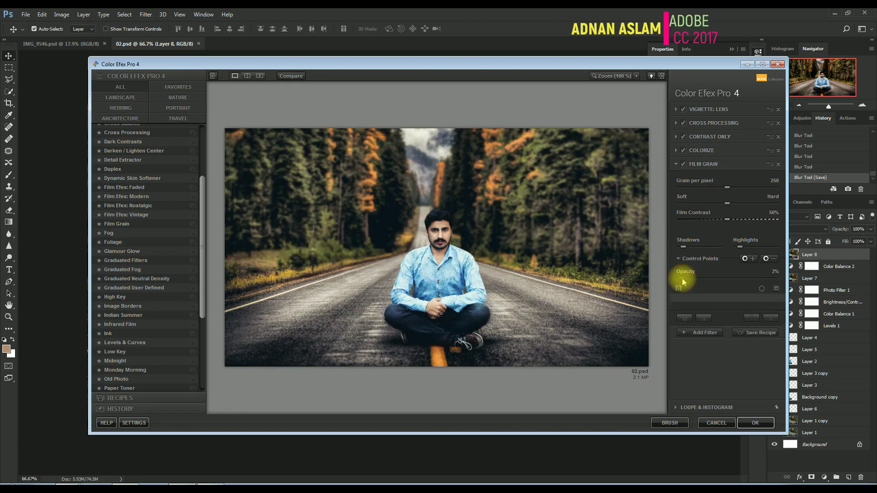
# Add a sixth filter slot and try the Solarization and Sunlight filters in it
pyautogui.click(698, 332)
pyautogui.scroll(-3, 134, 358)
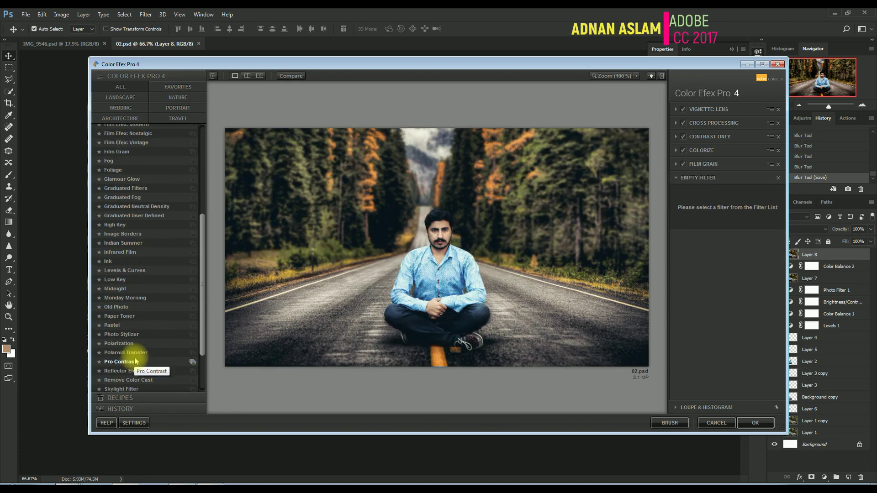
pyautogui.scroll(-3, 135, 361)
pyautogui.click(120, 333)
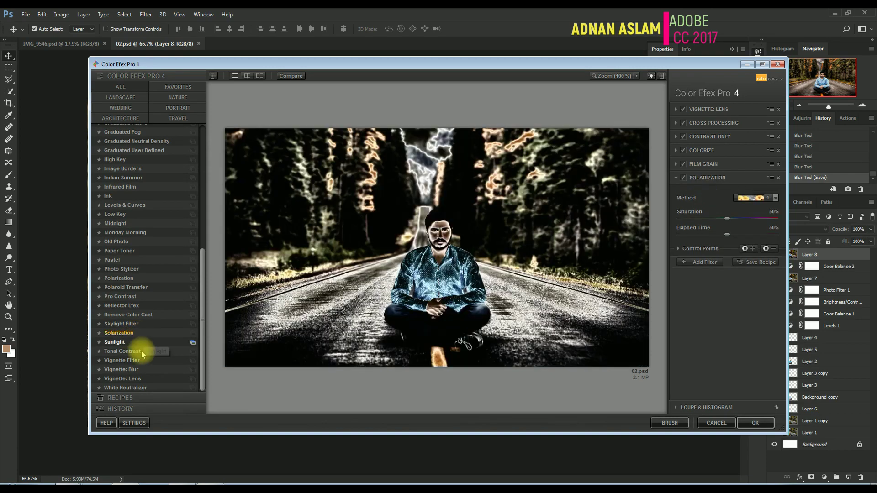
pyautogui.click(129, 344)
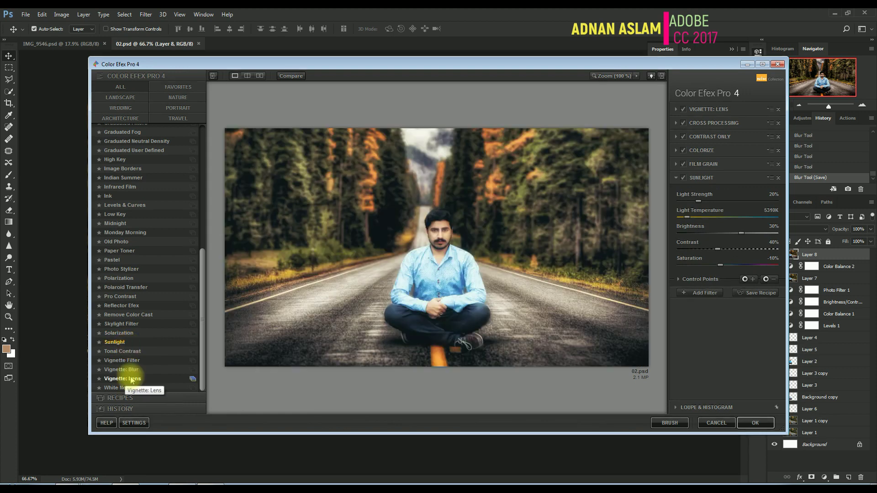
# Use Bi-Color Filters as the sixth effect with Violet/Pink color set 1 and overall opacity at 40%
pyautogui.scroll(8, 132, 247)
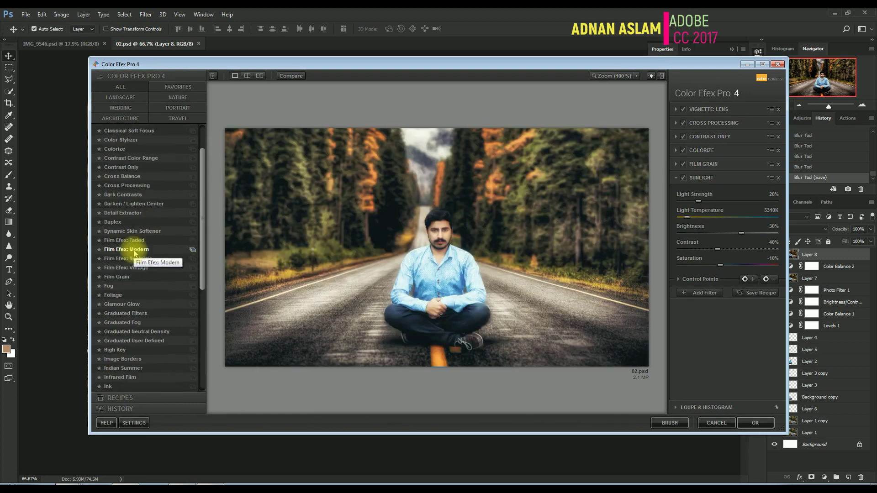
pyautogui.click(131, 137)
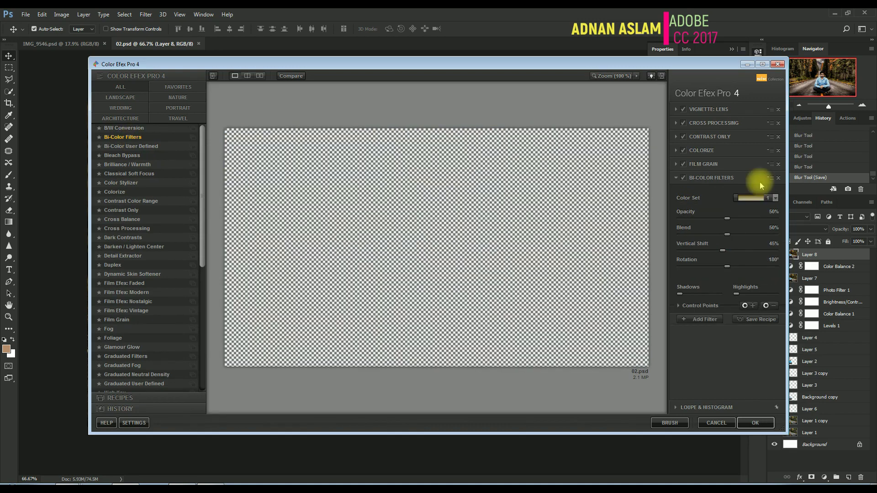
pyautogui.click(753, 198)
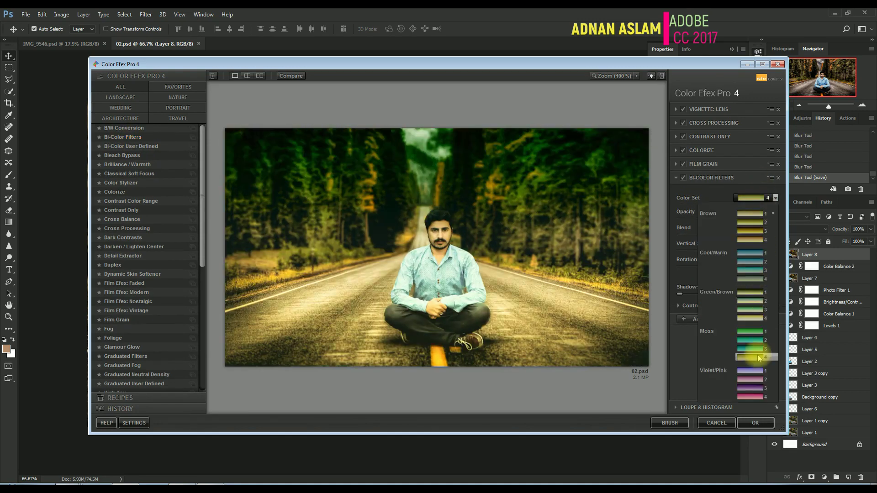
pyautogui.click(752, 371)
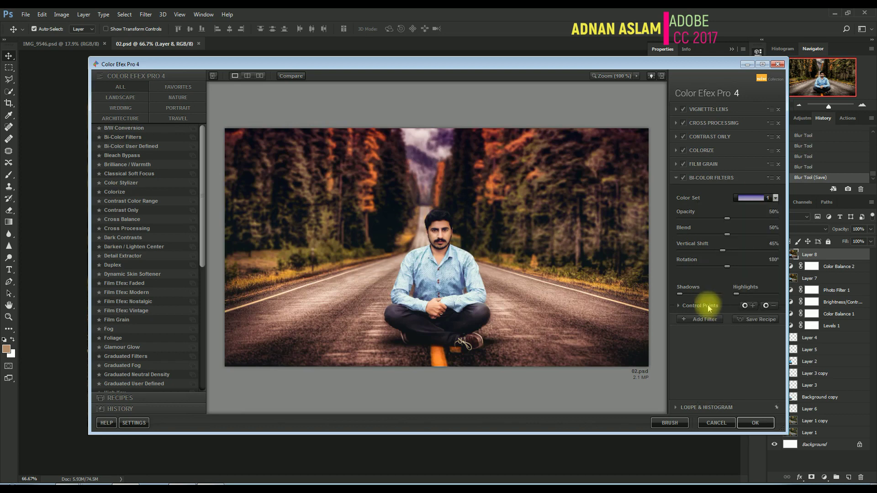
pyautogui.click(716, 308)
pyautogui.click(718, 325)
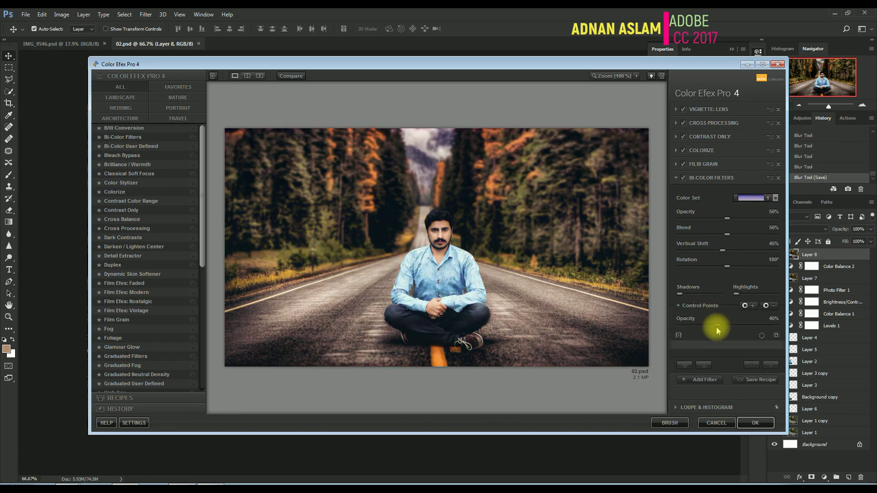
# Apply the stacked filters to the image as a new layer and save the document
pyautogui.click(703, 380)
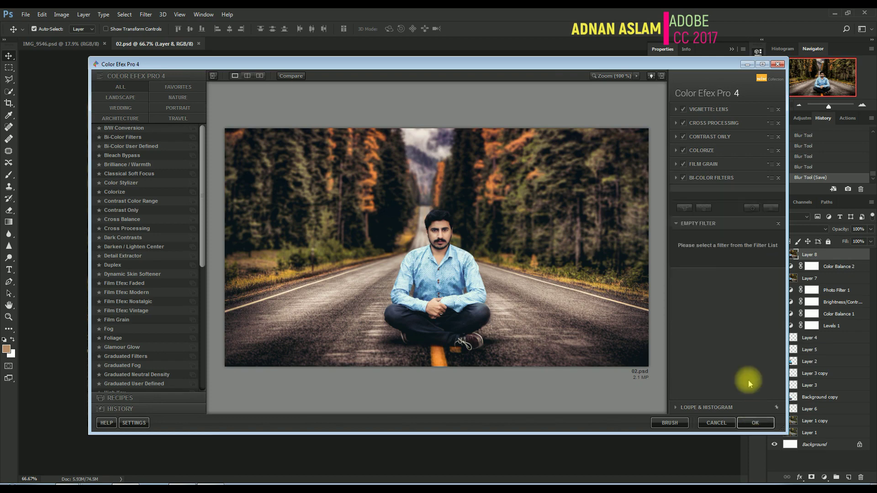
pyautogui.click(754, 422)
pyautogui.press('space')
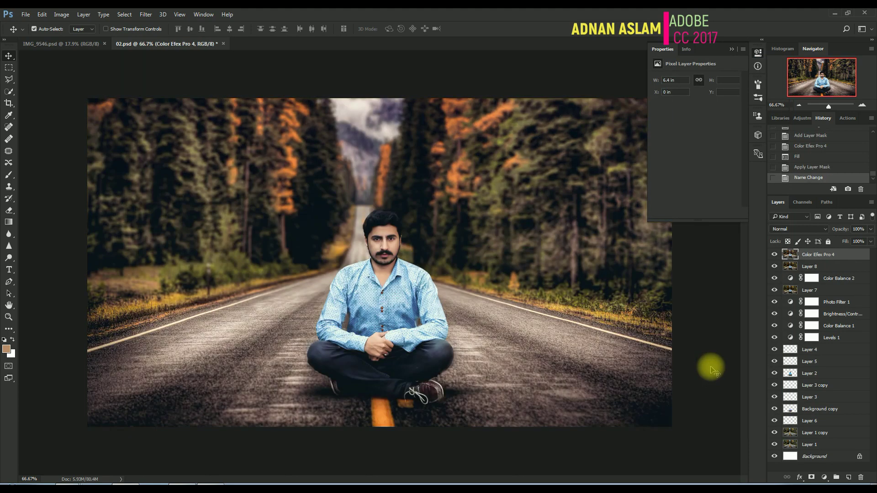
pyautogui.hotkey('ctrl', 's')
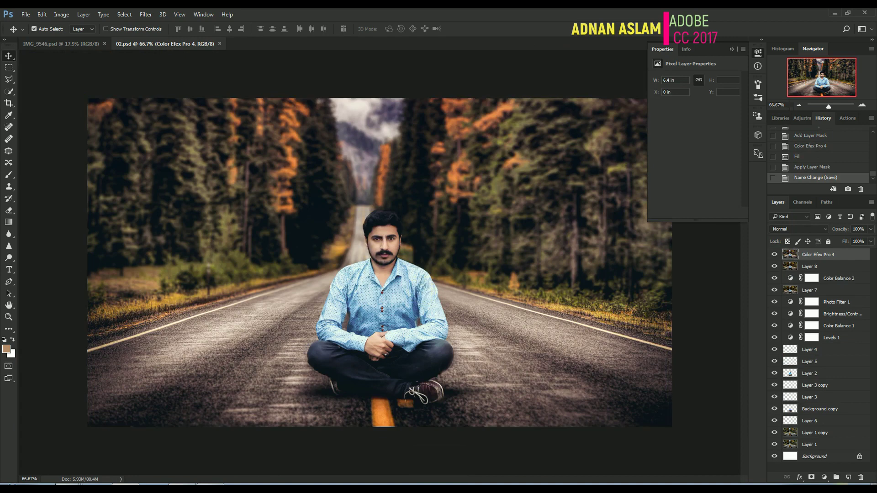
# Add a Photo Filter adjustment layer with Warming Filter (85) at 40% density
pyautogui.click(824, 477)
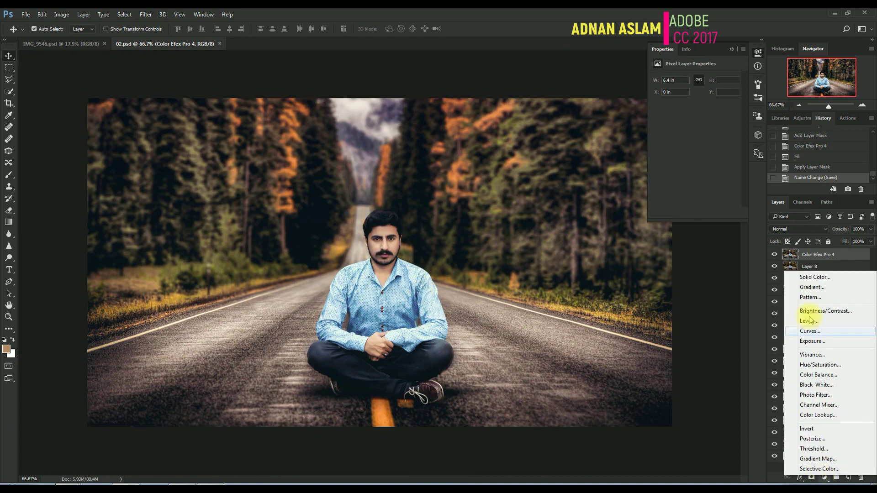
pyautogui.click(816, 394)
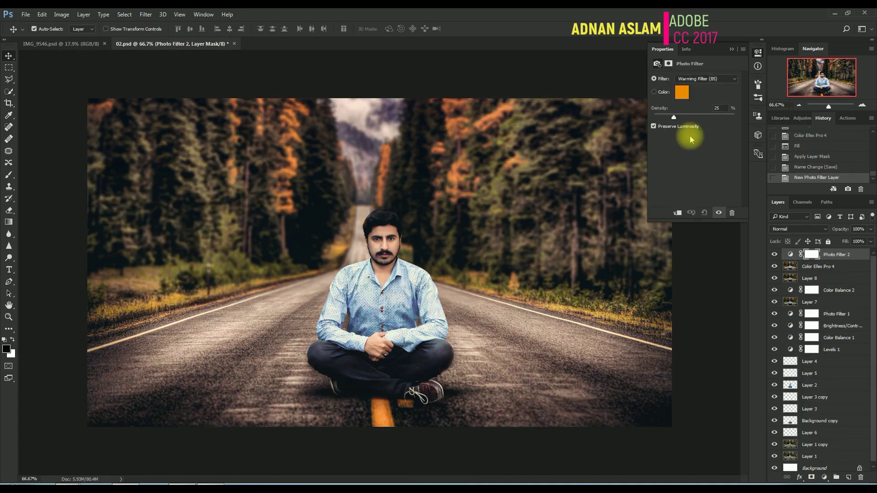
pyautogui.moveTo(674, 118); pyautogui.dragTo(686, 118)
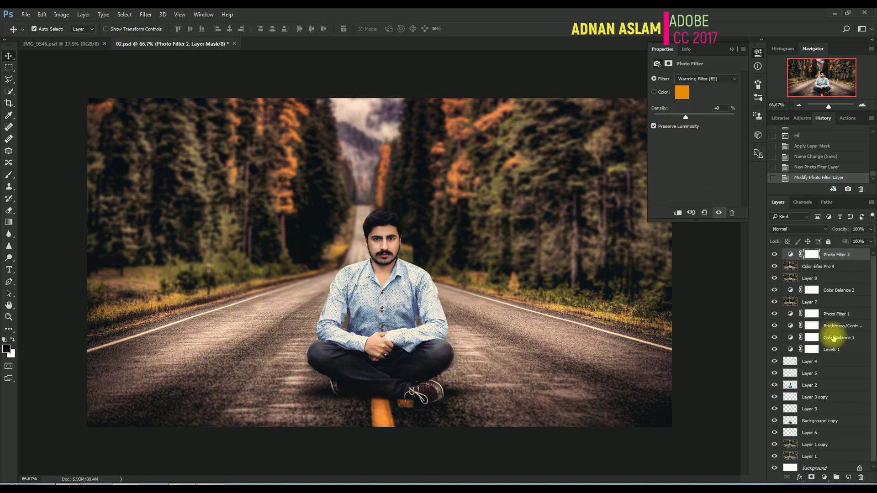
pyautogui.click(824, 478)
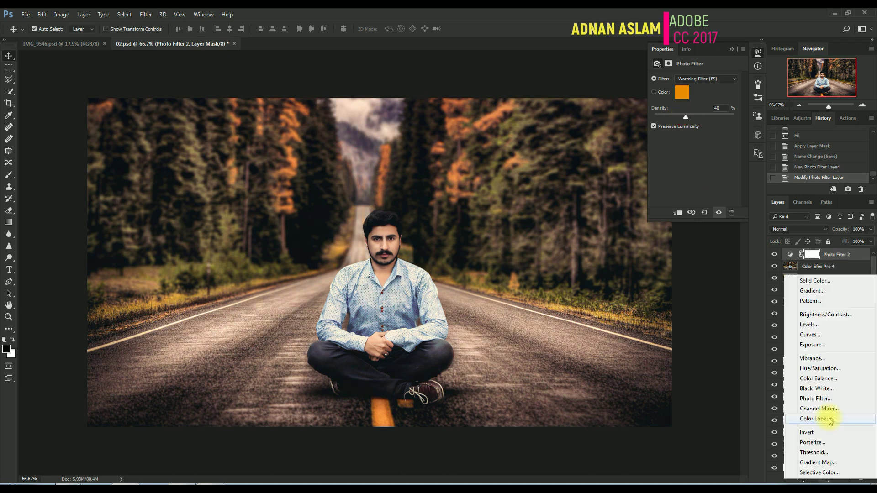
pyautogui.click(824, 408)
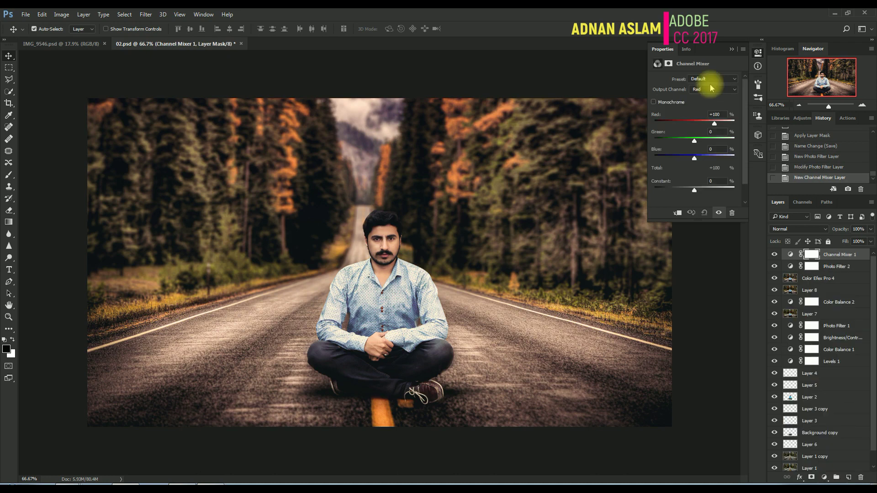
pyautogui.click(710, 79)
pyautogui.click(709, 84)
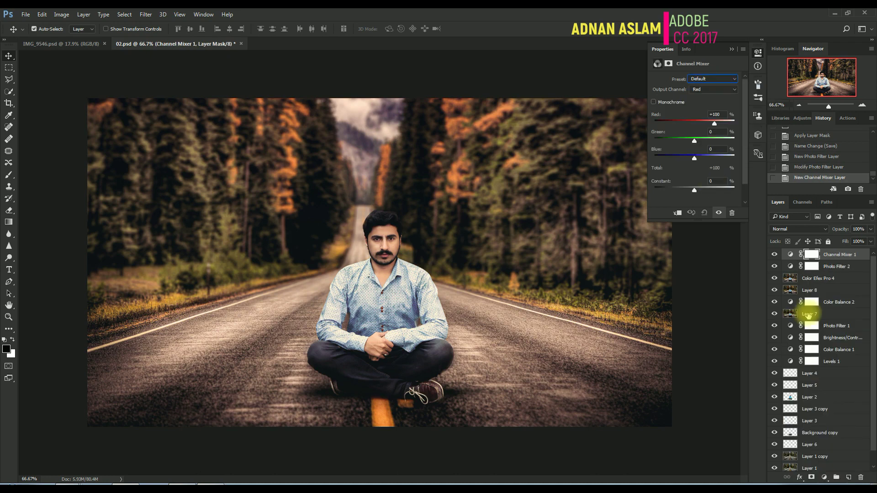
pyautogui.hotkey('ctrl', 'z')
# Add a Color Lookup adjustment layer using a Kodak 5218 3D LUT and set its opacity to 21%
pyautogui.click(824, 478)
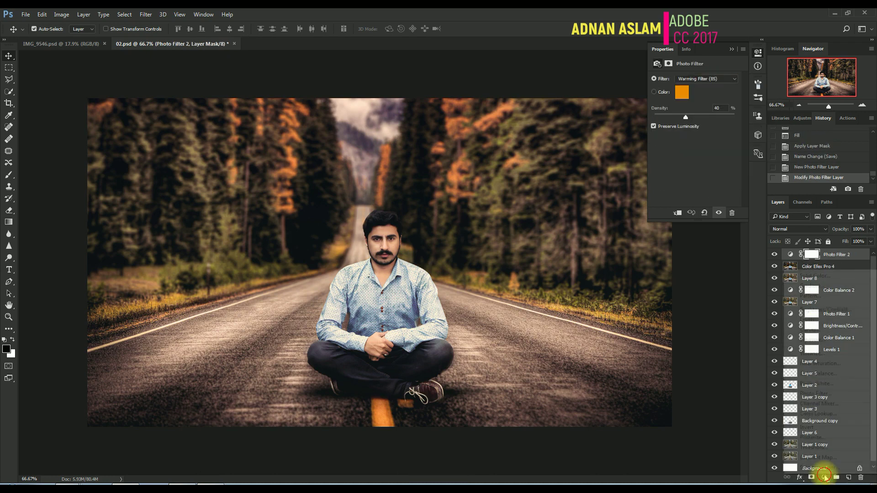
pyautogui.click(821, 414)
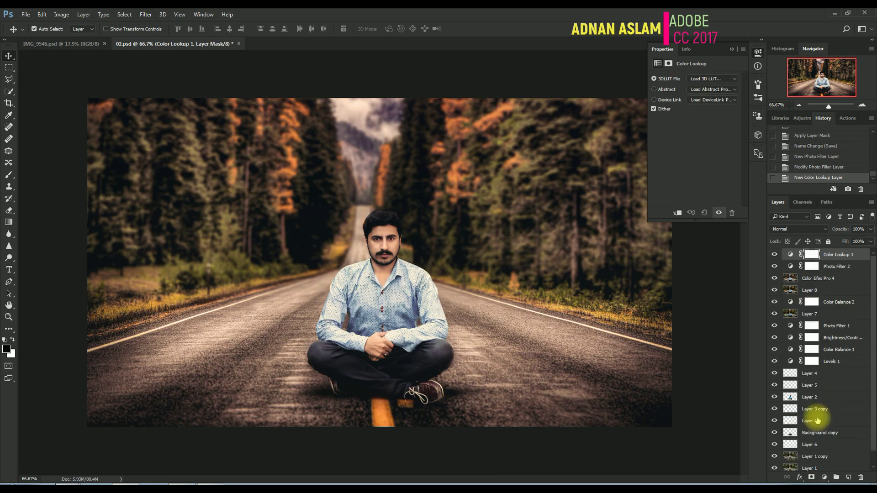
pyautogui.click(708, 78)
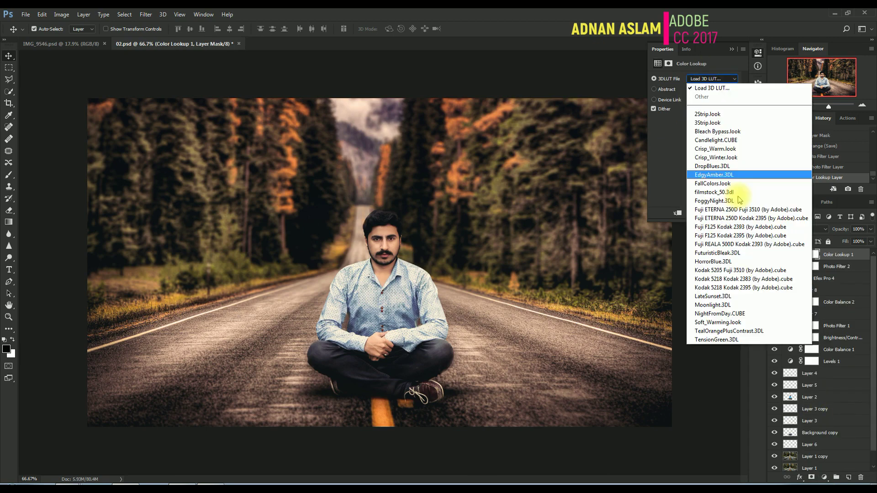
pyautogui.click(729, 271)
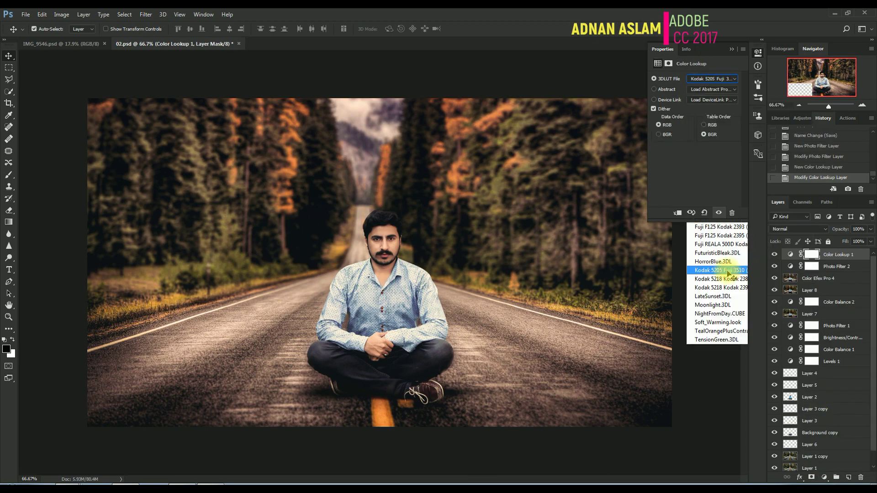
pyautogui.press('Down')
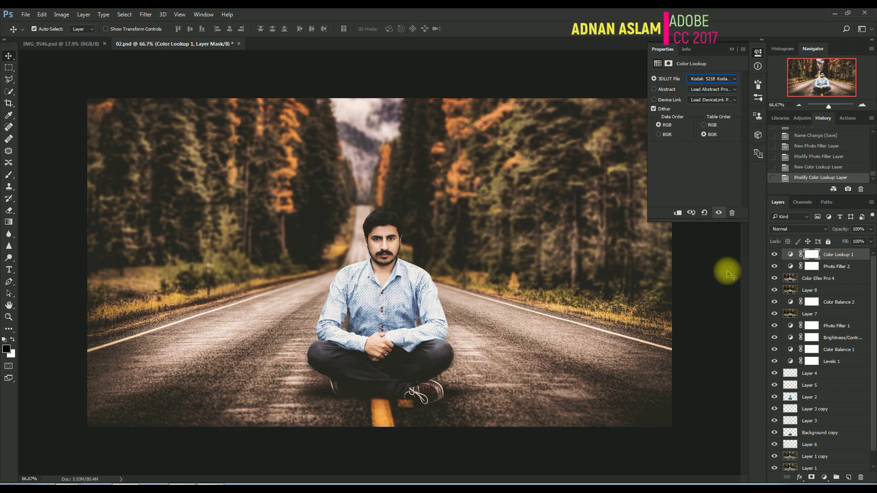
pyautogui.click(842, 255)
pyautogui.moveTo(846, 226); pyautogui.dragTo(836, 231)
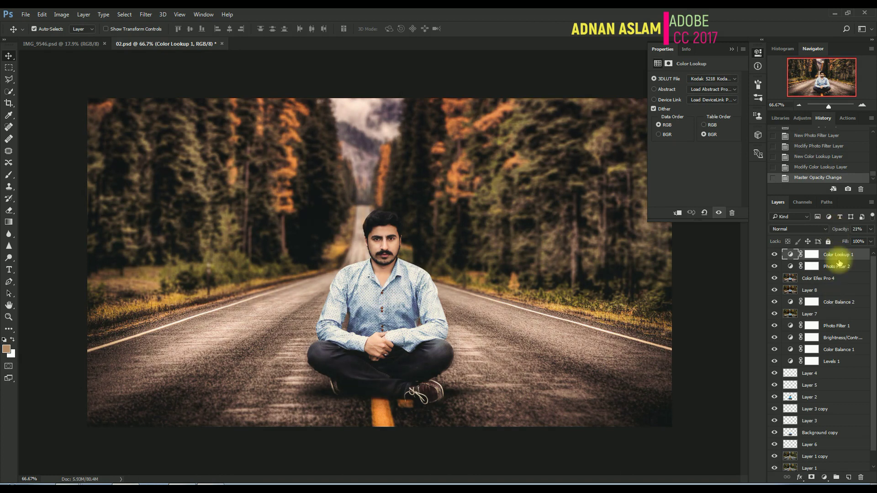
# Group all layers above the Background and save the document
pyautogui.scroll(-1, 818, 454)
pyautogui.keyDown('shift'); pyautogui.click(816, 455); pyautogui.keyUp('shift')
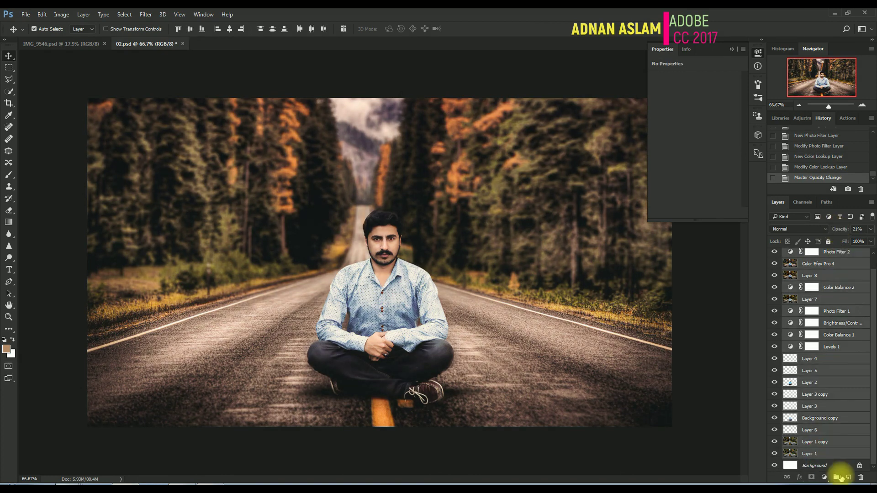
pyautogui.click(839, 477)
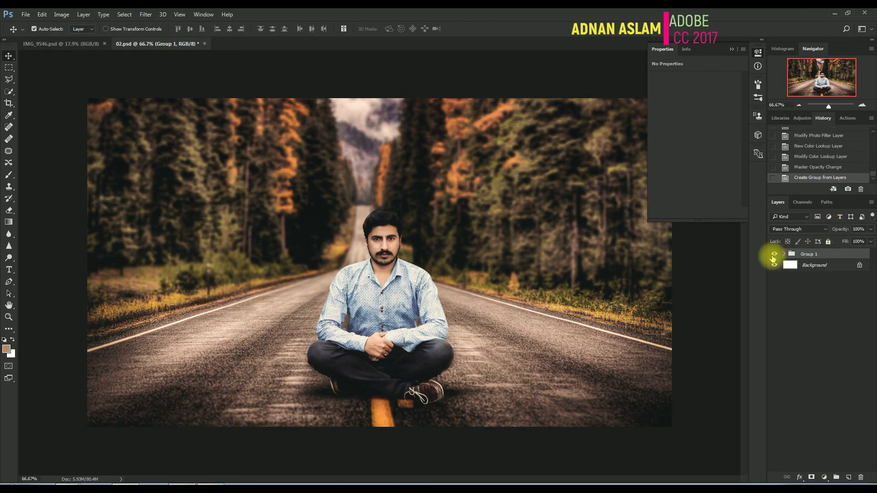
pyautogui.hotkey('ctrl', 's')
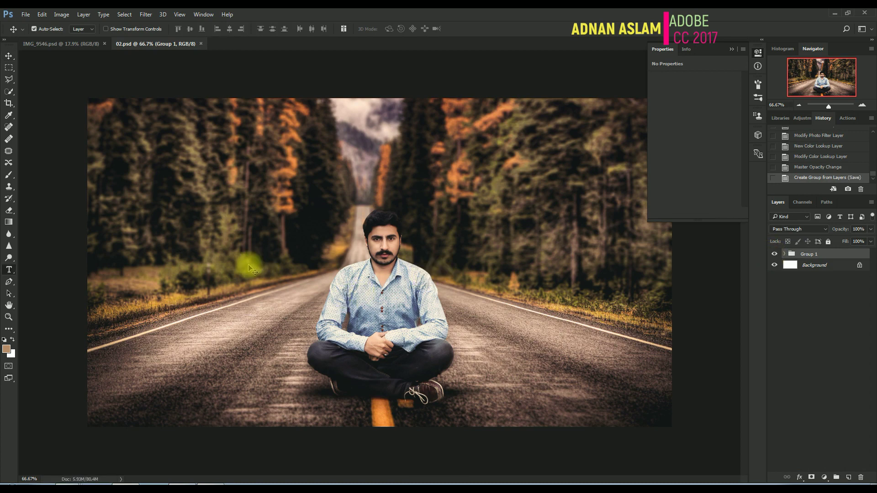
# Add the text "LONG ROAD" in tan 24 pt Engravers MT across the road area
pyautogui.press('t')
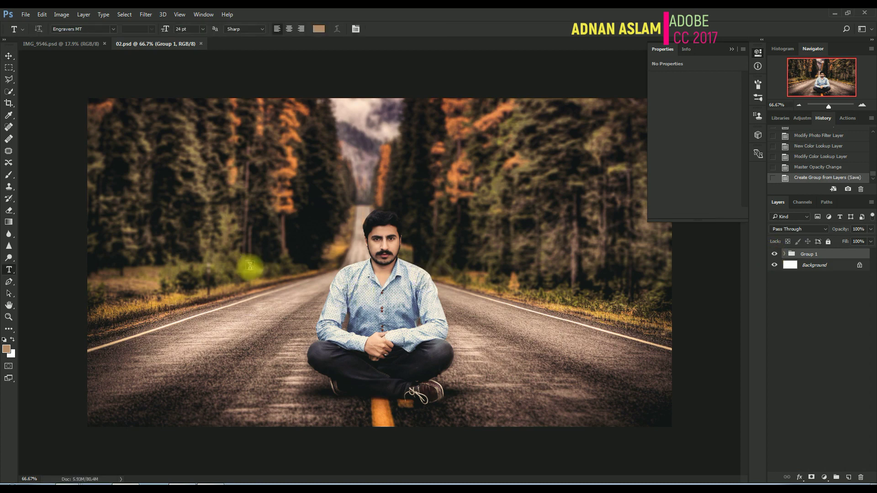
pyautogui.click(185, 344)
pyautogui.write('LONG ')
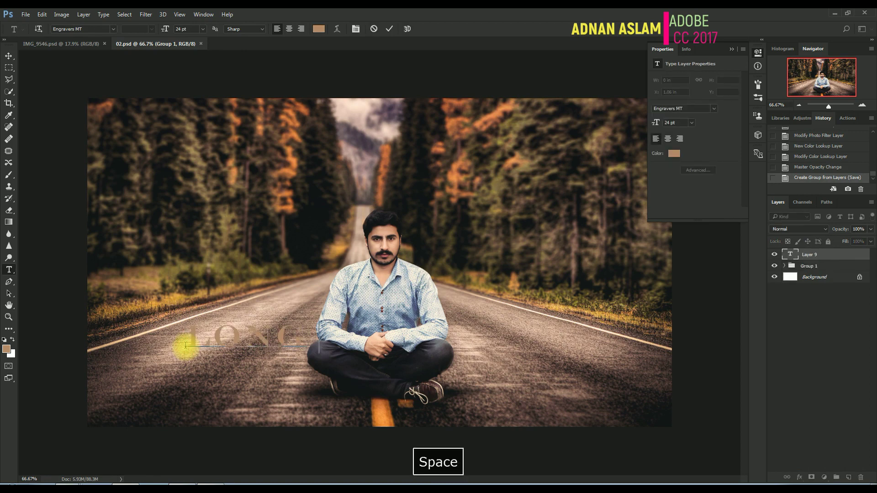
pyautogui.write('RO')
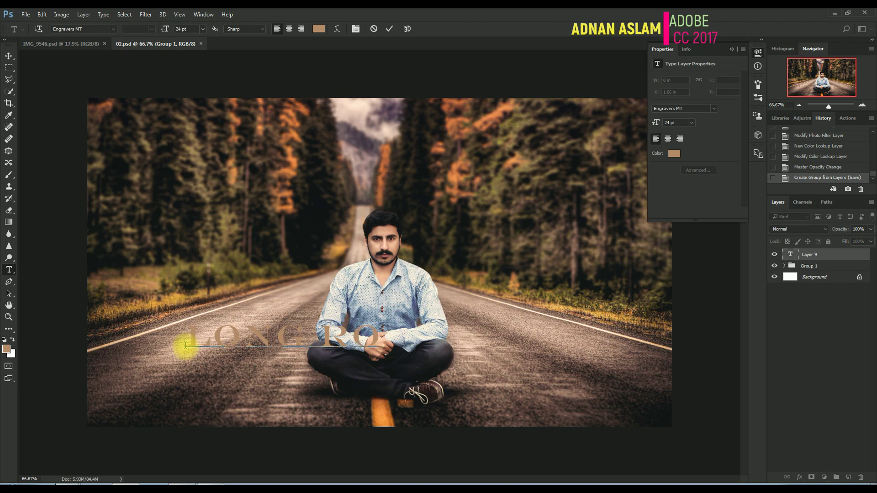
pyautogui.write('AD')
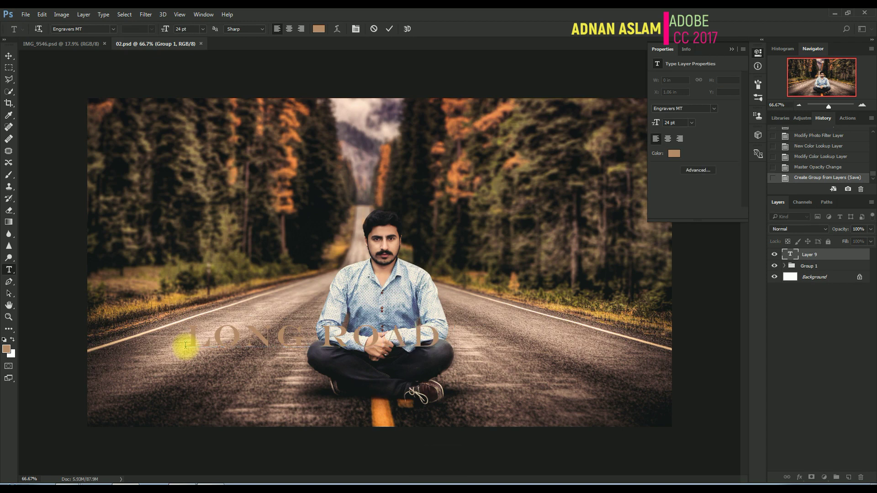
# Scale the LONG ROAD text to about 72% and move it to the upper centre of the image, above the man
pyautogui.hotkey('ctrl', 't')
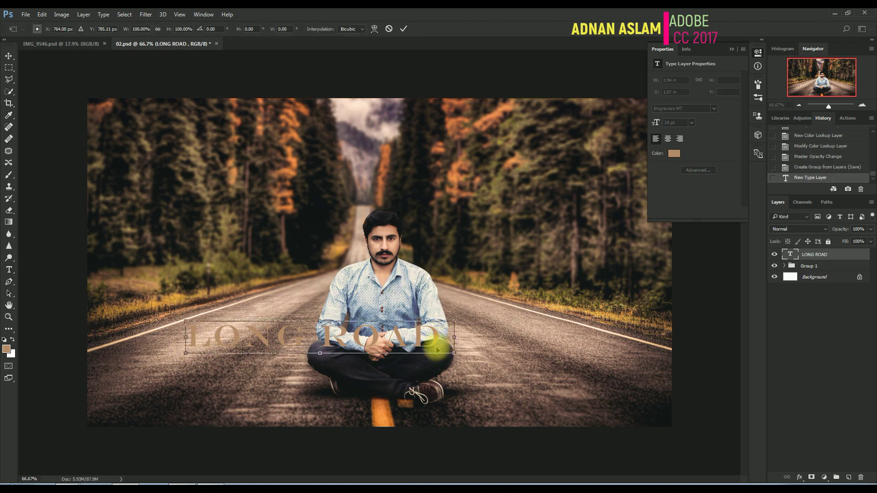
pyautogui.moveTo(439, 338); pyautogui.dragTo(451, 135)
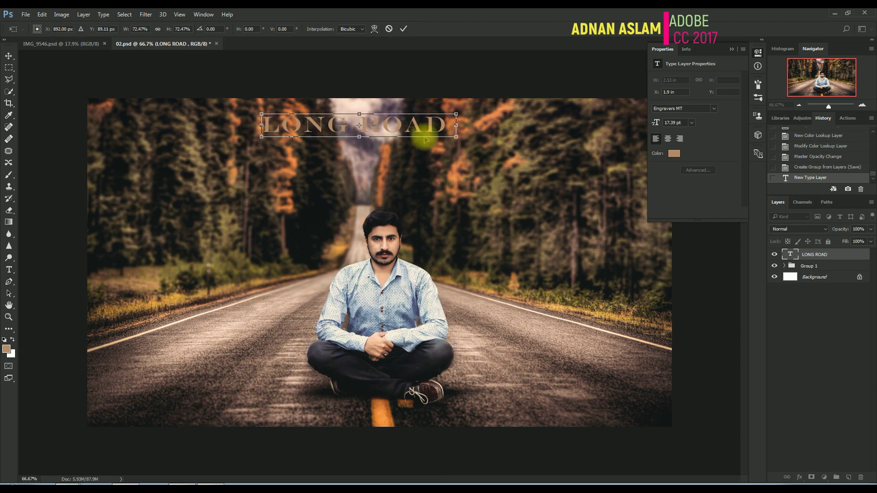
pyautogui.moveTo(425, 139); pyautogui.dragTo(431, 135)
pyautogui.press('Return')
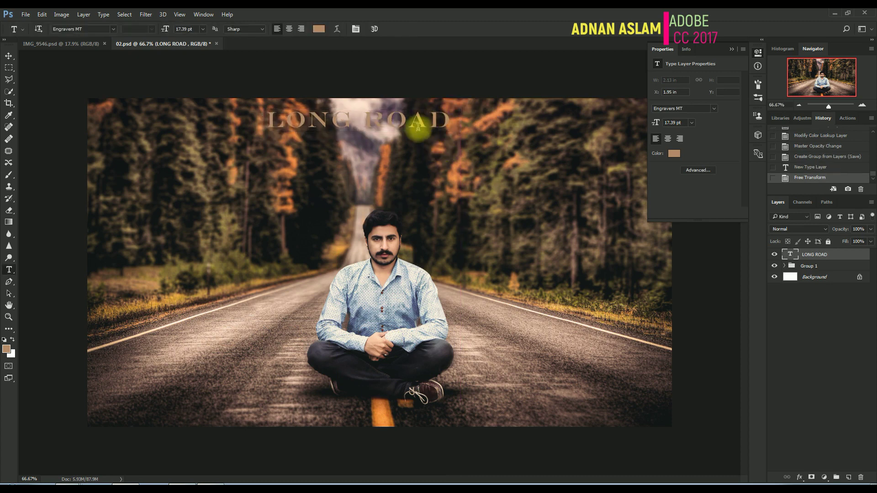
pyautogui.click(278, 151)
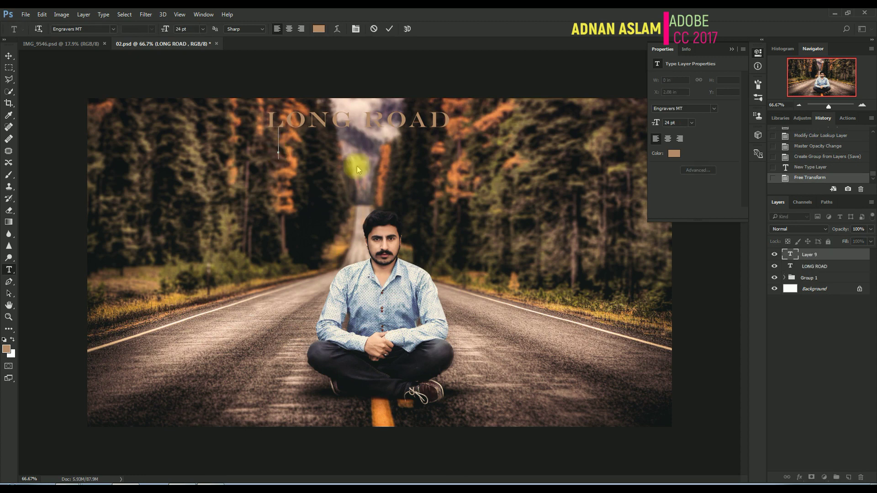
pyautogui.write('FULL ')
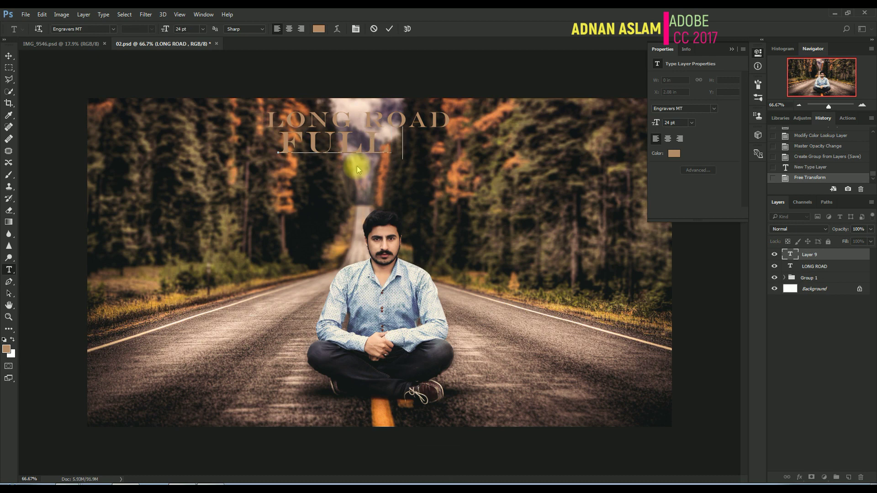
pyautogui.write('ENJ')
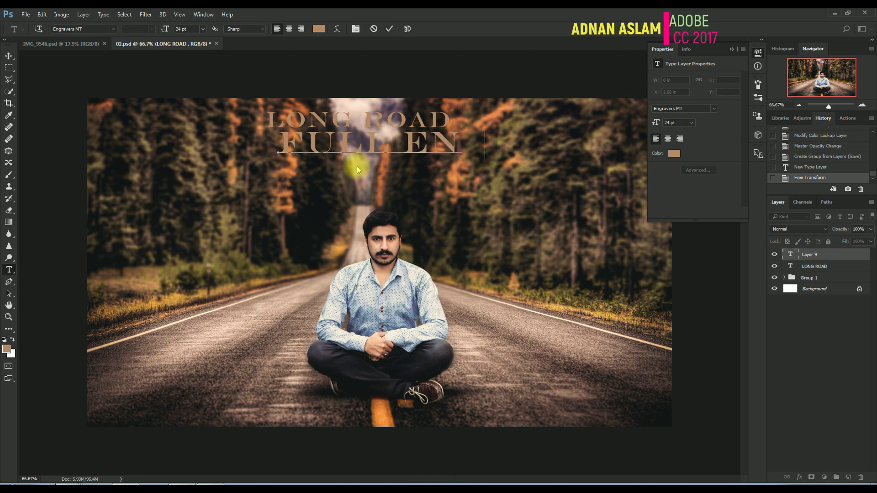
pyautogui.press('BackSpace')
pyautogui.press('BackSpace')
pyautogui.press('BackSpace')
pyautogui.press('BackSpace')
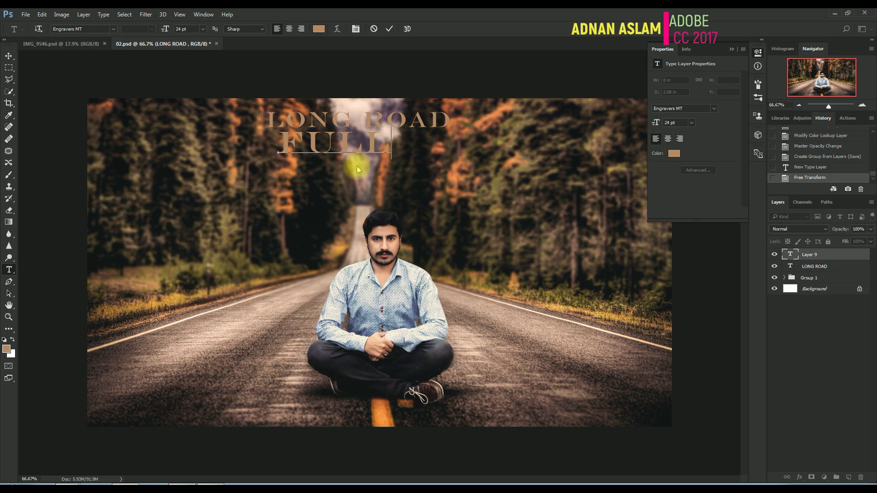
pyautogui.write('EN')
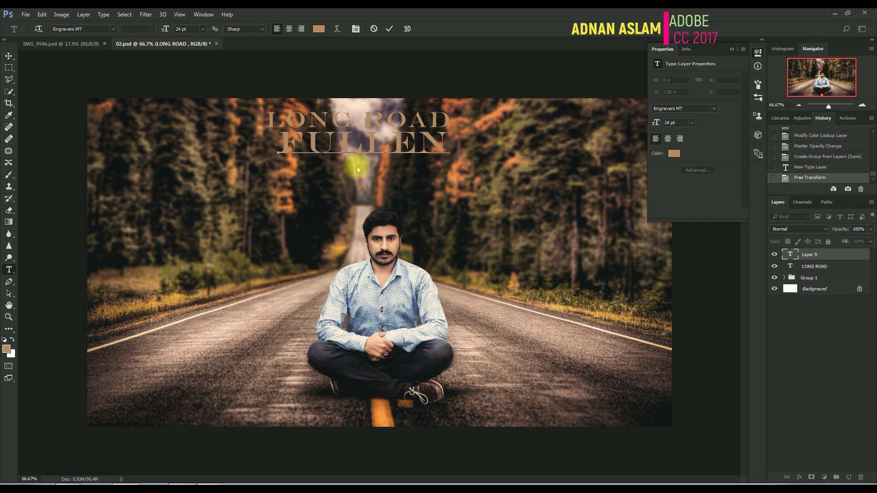
pyautogui.write('.JO')
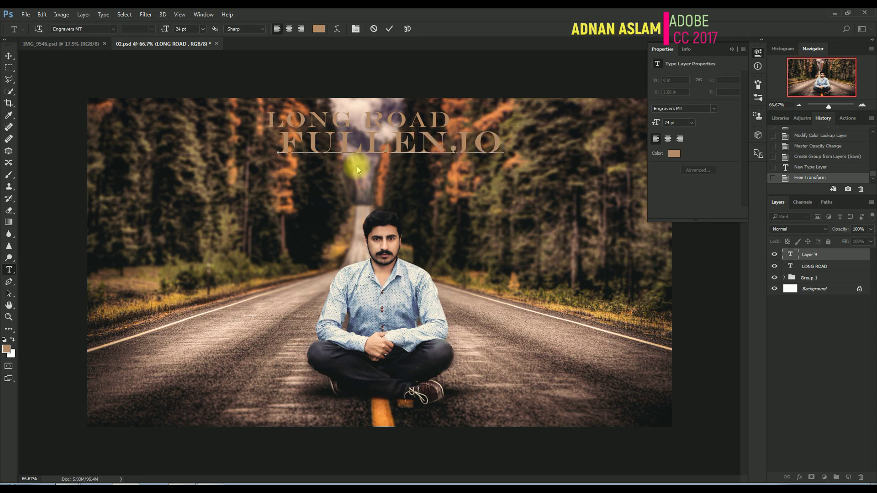
pyautogui.write('Y')
pyautogui.press('BackSpace')
pyautogui.press('BackSpace')
pyautogui.press('BackSpace')
pyautogui.press('BackSpace')
pyautogui.press('BackSpace')
pyautogui.press('BackSpace')
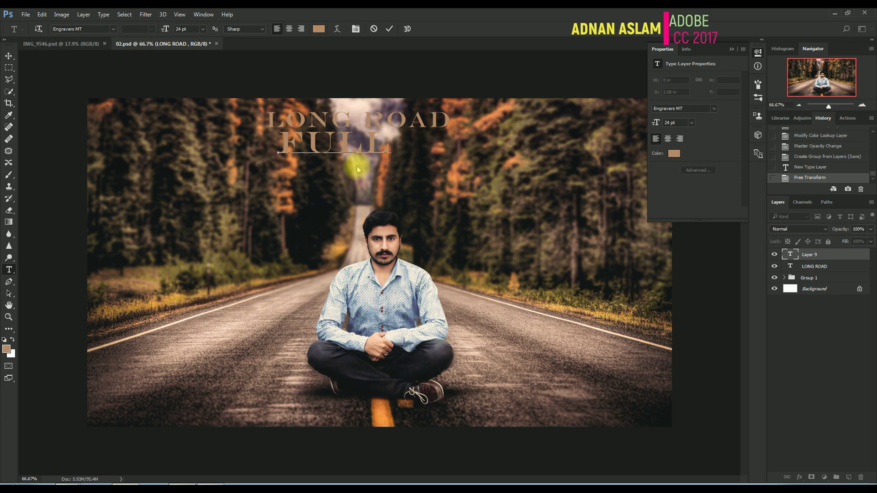
pyautogui.press('BackSpace')
pyautogui.press('BackSpace')
pyautogui.press('BackSpace')
pyautogui.press('BackSpace')
pyautogui.press('Escape')
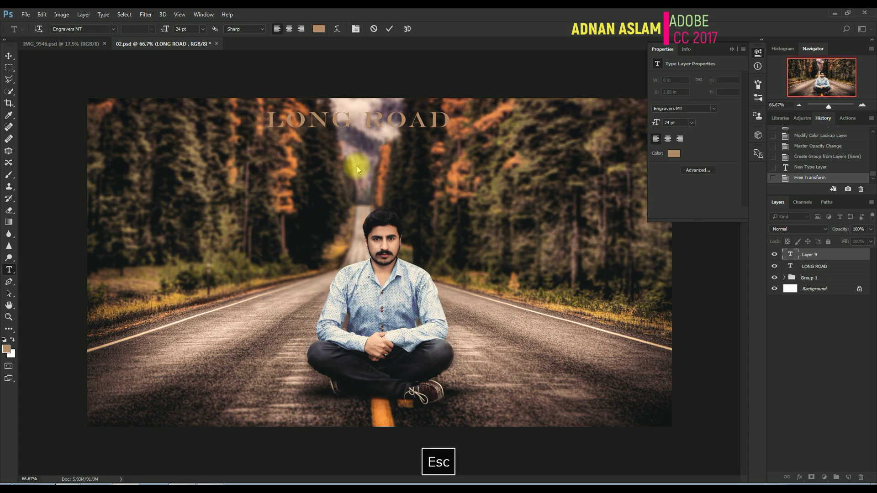
# Enlarge the LONG ROAD text to about 28.53 pt, place it across the upper centre of the image, and save the document
pyautogui.hotkey('ctrl', 't')
pyautogui.moveTo(450, 130); pyautogui.dragTo(533, 169)
pyautogui.moveTo(489, 132)
pyautogui.mouseDown()
pyautogui.moveTo(505, 155)
pyautogui.moveTo(498, 165)
pyautogui.moveTo(492, 144)
pyautogui.mouseUp()
pyautogui.press('Return')
pyautogui.hotkey('ctrl', 'Up')
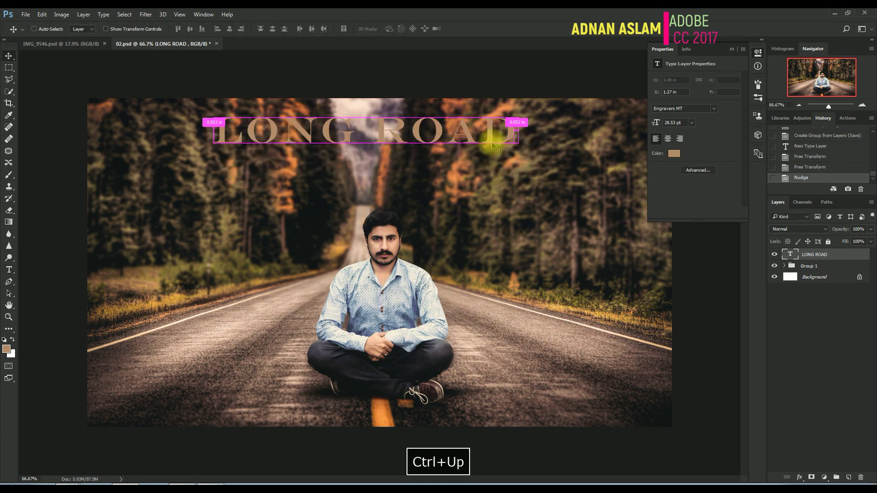
pyautogui.hotkey('ctrl', 's')
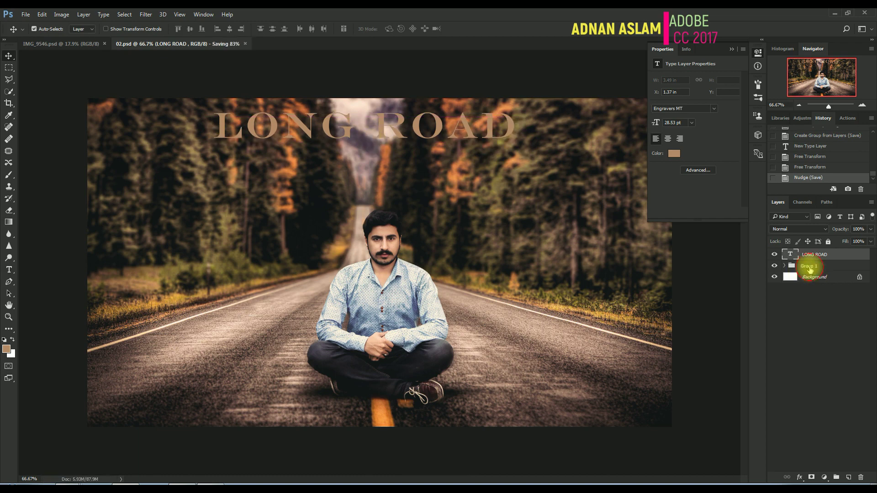
# Copy the entire Color Efex Pro 4 layer image from Group 1 and paste it above the LONG ROAD text layer
pyautogui.click(786, 271)
pyautogui.click(785, 267)
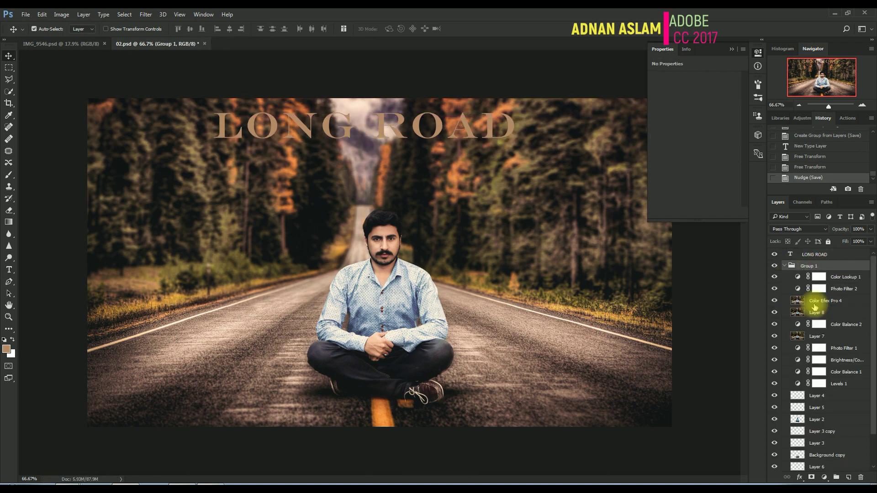
pyautogui.click(797, 301)
pyautogui.keyDown('ctrl'); pyautogui.click(797, 302); pyautogui.keyUp('ctrl')
pyautogui.hotkey('ctrl', 'c')
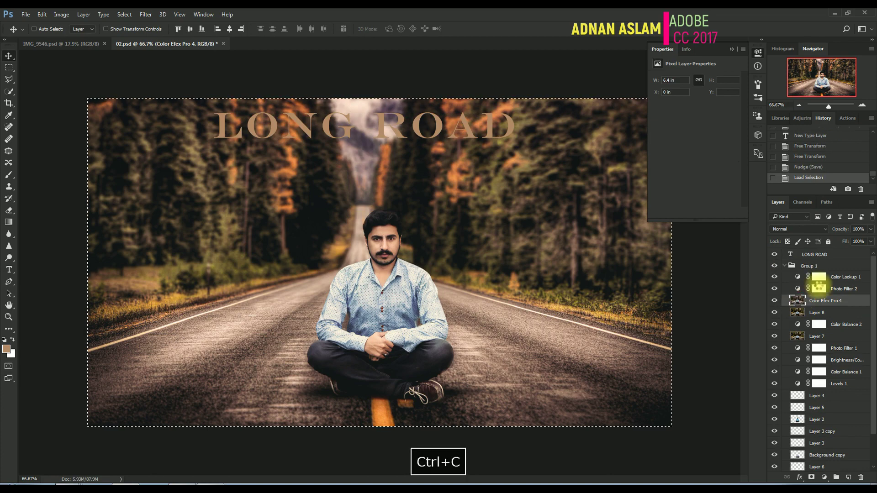
pyautogui.click(784, 266)
pyautogui.click(822, 256)
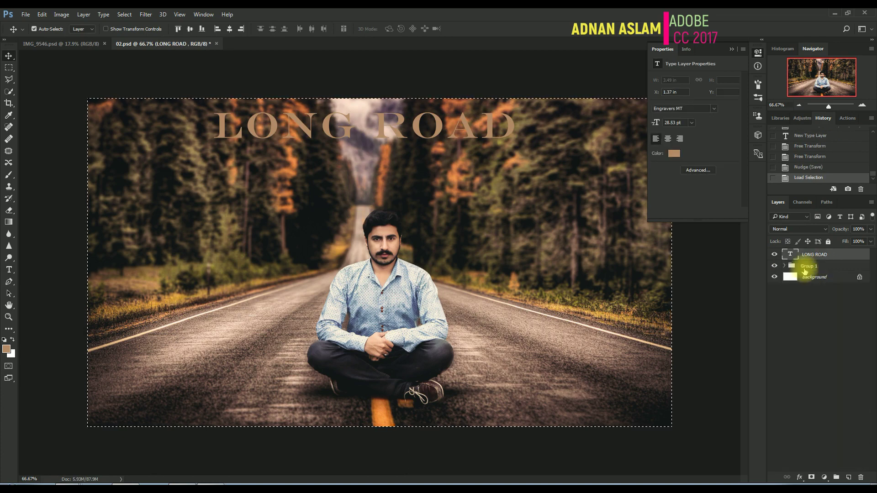
pyautogui.hotkey('ctrl', 'v')
# Shift the pasted image up so the man's shirt covers the title, and clip it to the LONG ROAD text layer
pyautogui.hotkey('ctrl', 't')
pyautogui.moveTo(502, 322); pyautogui.dragTo(500, 208)
pyautogui.press('Return')
pyautogui.hotkey('ctrl', 'alt', 'g')
pyautogui.hotkey('ctrl', 't')
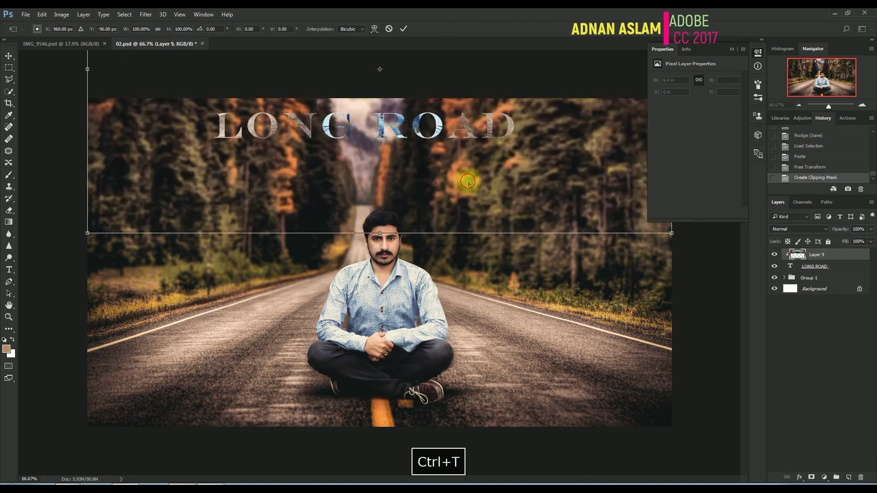
pyautogui.moveTo(467, 181); pyautogui.dragTo(465, 163)
pyautogui.press('Return')
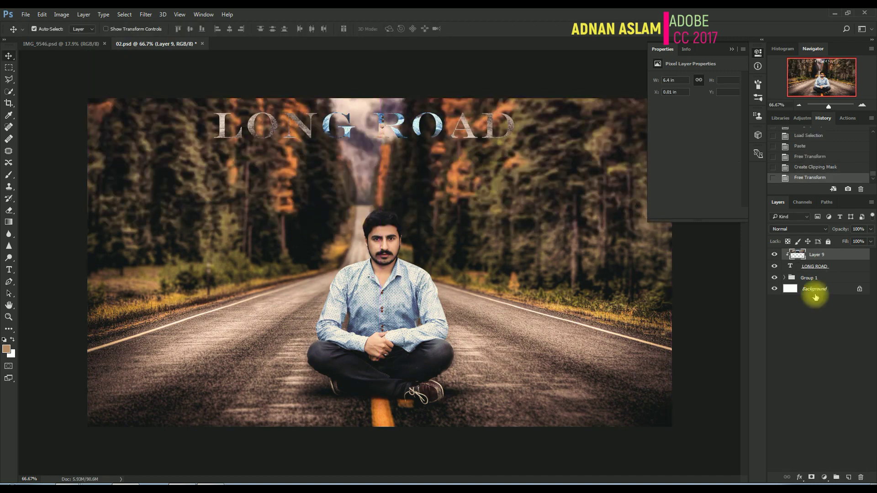
# Erase the parts of the clipped image outside the LONG ROAD letters and clear the selection
pyautogui.keyDown('ctrl'); pyautogui.click(818, 254); pyautogui.keyUp('ctrl')
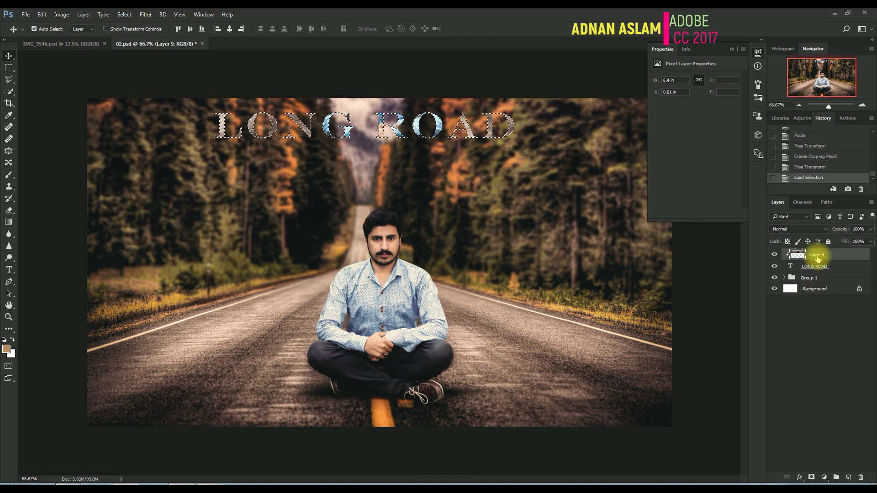
pyautogui.hotkey('ctrl', 'shift', 'i')
pyautogui.press('Delete')
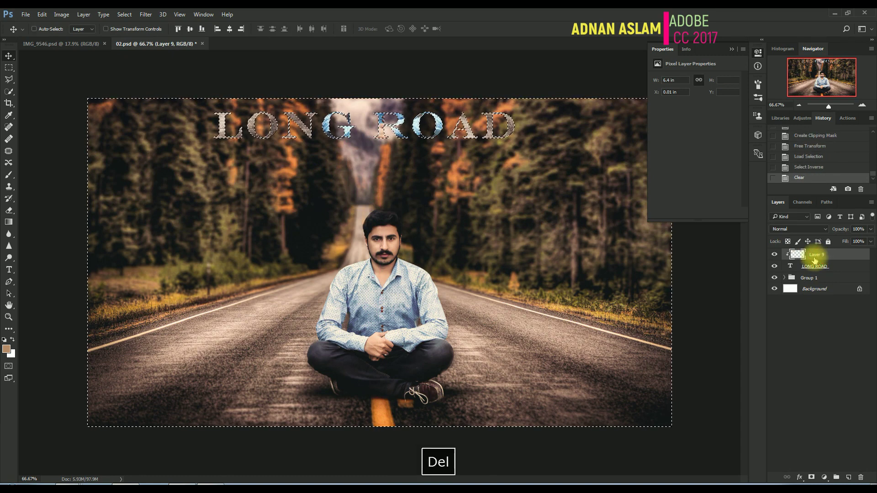
pyautogui.hotkey('ctrl', 'd')
# Apply a Bevel & Emboss effect with size 6 px and Contour enabled to the clipped image layer
pyautogui.click(799, 477)
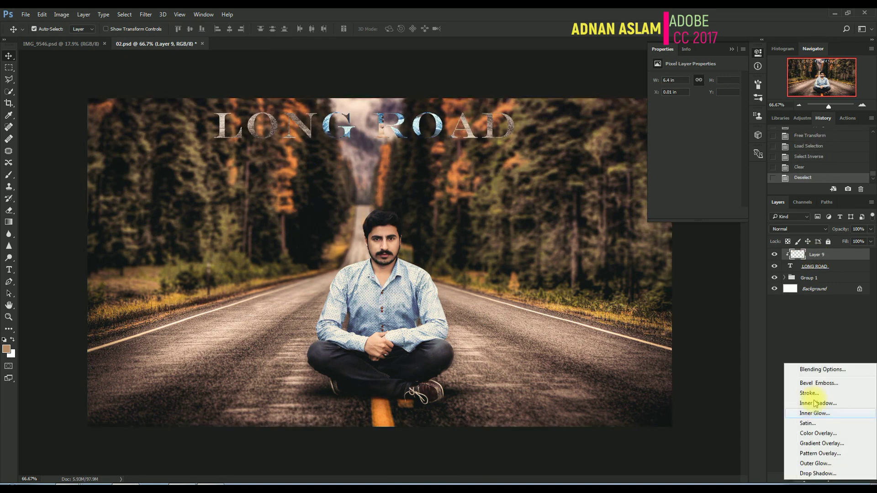
pyautogui.click(820, 370)
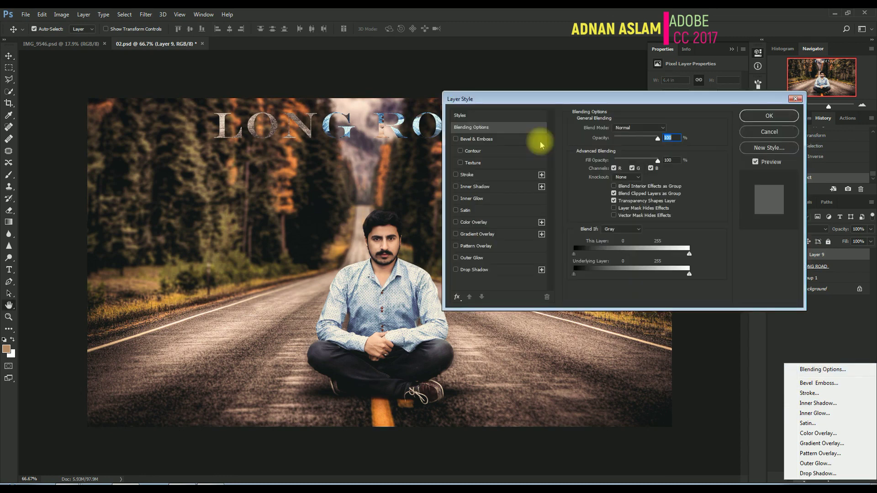
pyautogui.click(473, 139)
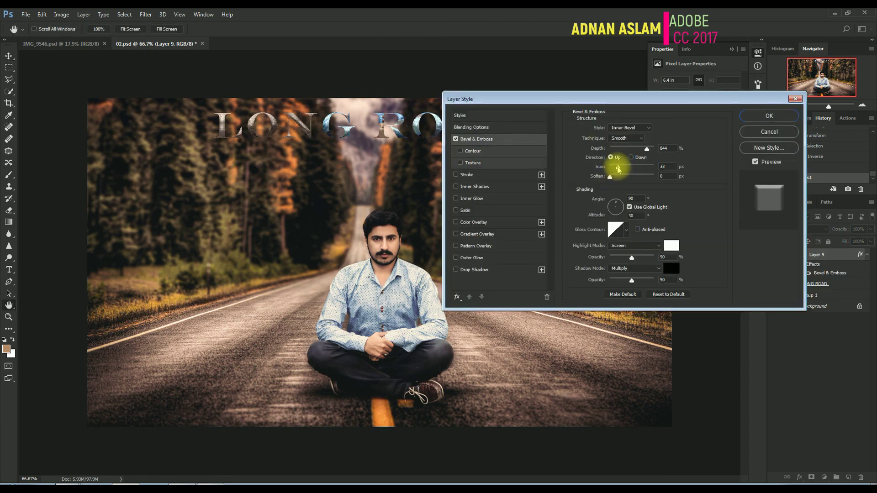
pyautogui.moveTo(618, 168); pyautogui.dragTo(612, 168)
pyautogui.click(612, 177)
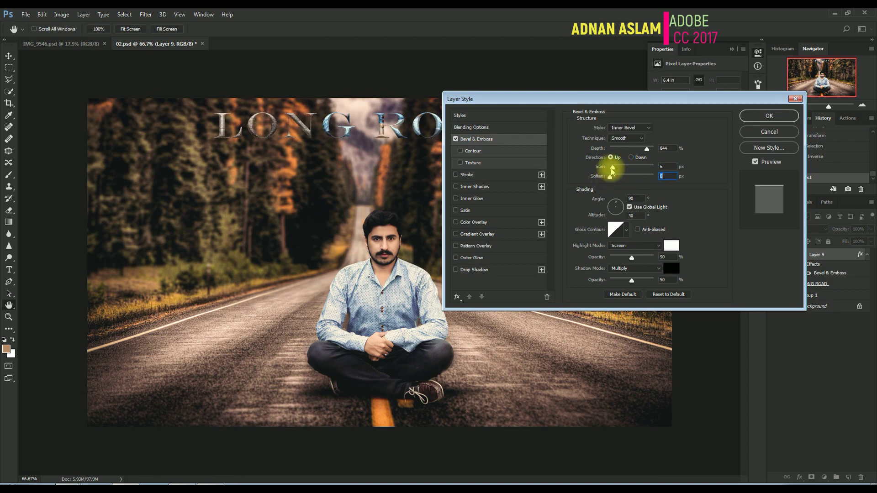
pyautogui.click(460, 163)
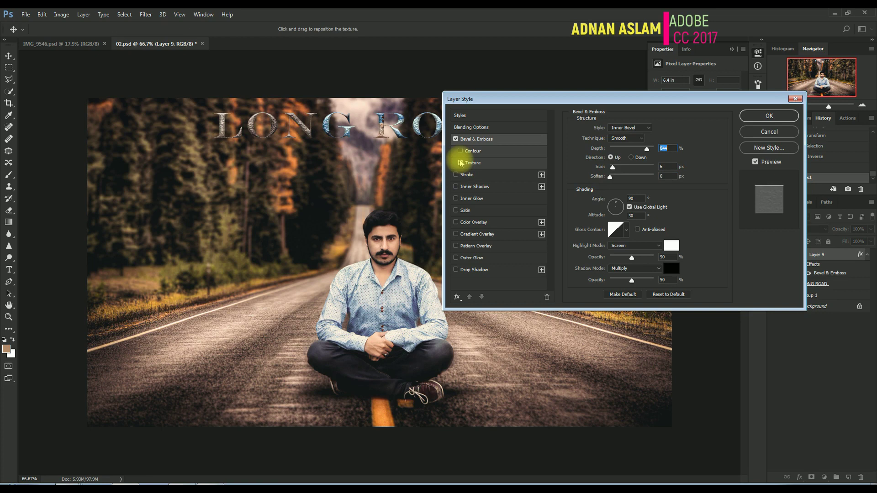
pyautogui.click(460, 151)
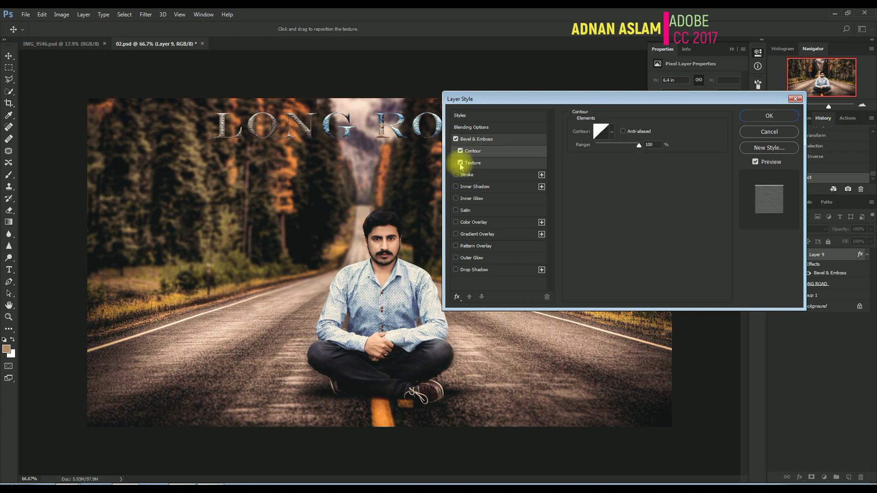
pyautogui.click(769, 116)
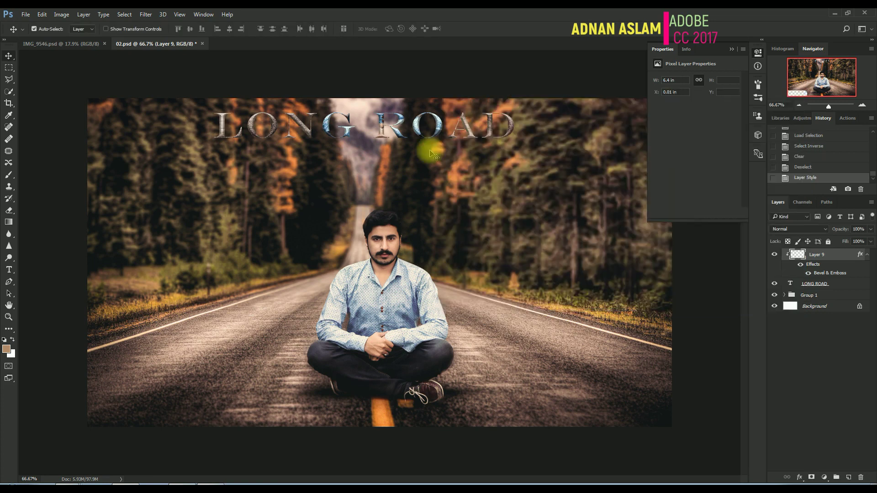
# Duplicate the LONG ROAD text layer, fill the lower one with black, and nudge it slightly right and down as a shadow
pyautogui.click(840, 285)
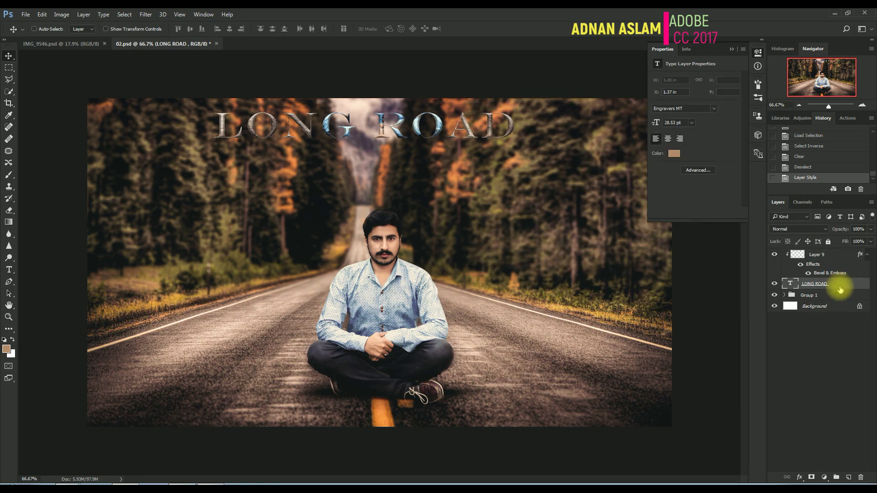
pyautogui.hotkey('ctrl', 'j')
pyautogui.press('d')
pyautogui.hotkey('alt', 'BackSpace')
pyautogui.hotkey('ctrl', 'Right')
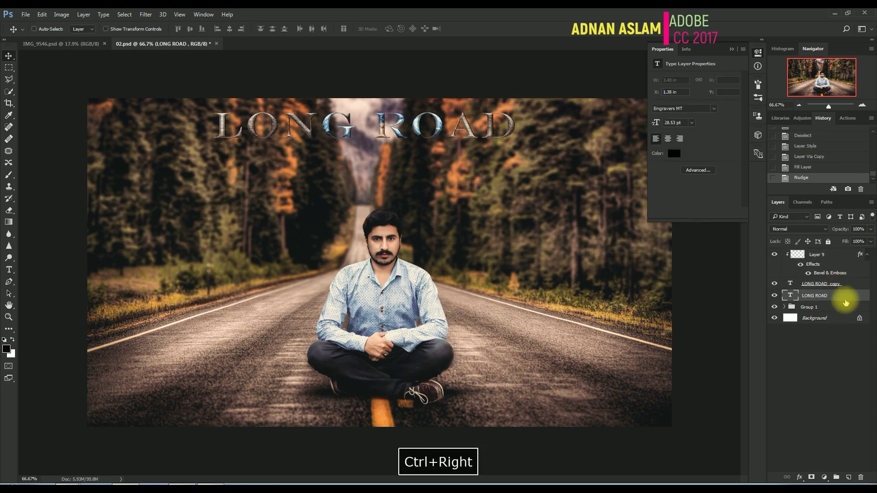
pyautogui.hotkey('ctrl', 'Down')
pyautogui.hotkey('ctrl', 'Right')
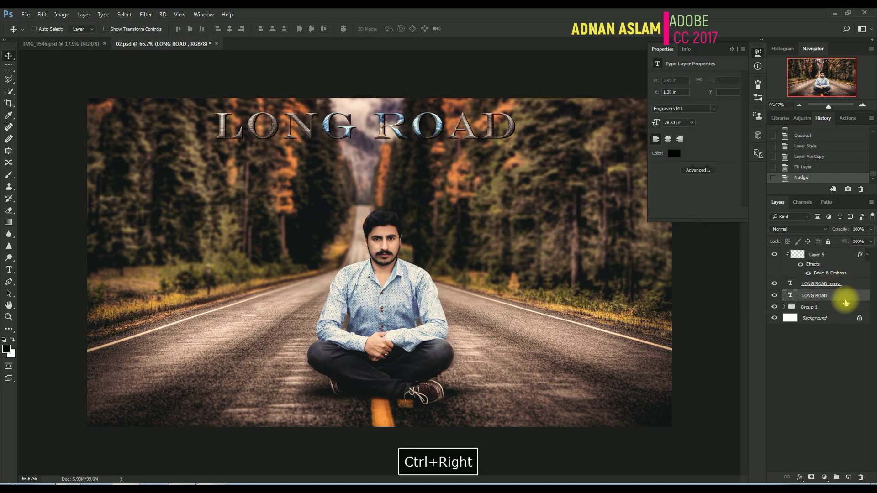
# Group the beveled image layer with both LONG ROAD text layers
pyautogui.press('ctrl')
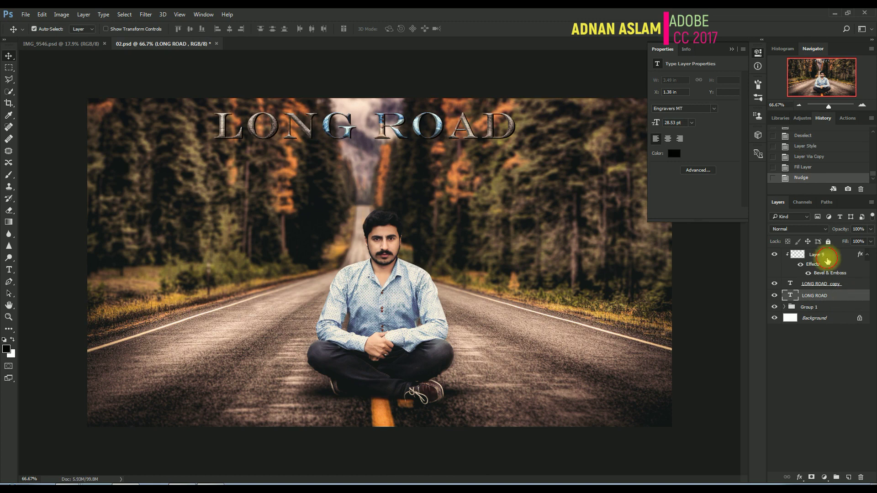
pyautogui.keyDown('ctrl'); pyautogui.click(824, 284); pyautogui.keyUp('ctrl')
pyautogui.click(837, 478)
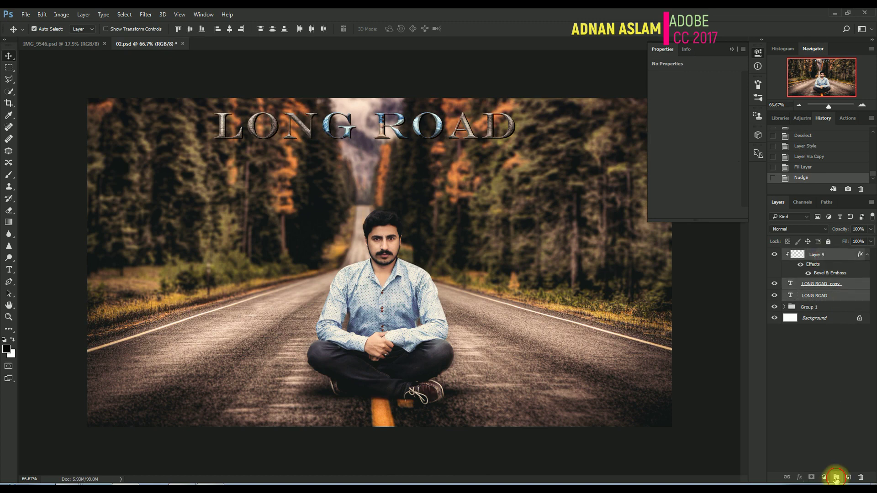
# Shift the title group slightly right and up near the image's upper edge, and save the document
pyautogui.hotkey('ctrl', 't')
pyautogui.moveTo(432, 141); pyautogui.dragTo(441, 148)
pyautogui.press('Up')
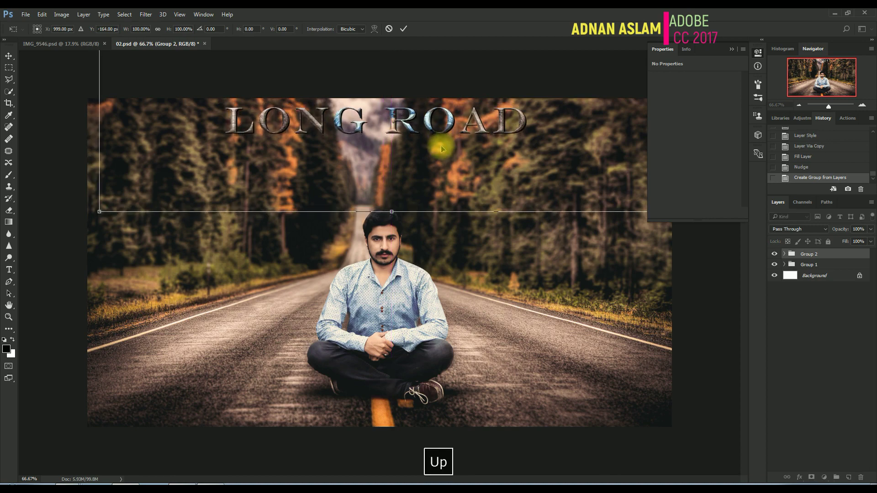
pyautogui.hotkey('ctrl', '-')
pyautogui.hotkey('ctrl', 's')
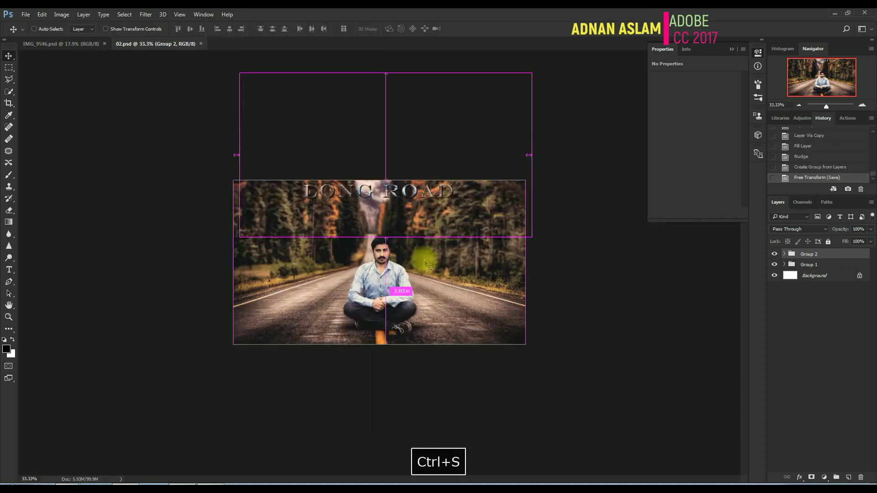
# Scale down the title group and move it beside the man, over the road's edge on the left half of the image
pyautogui.hotkey('ctrl', '0')
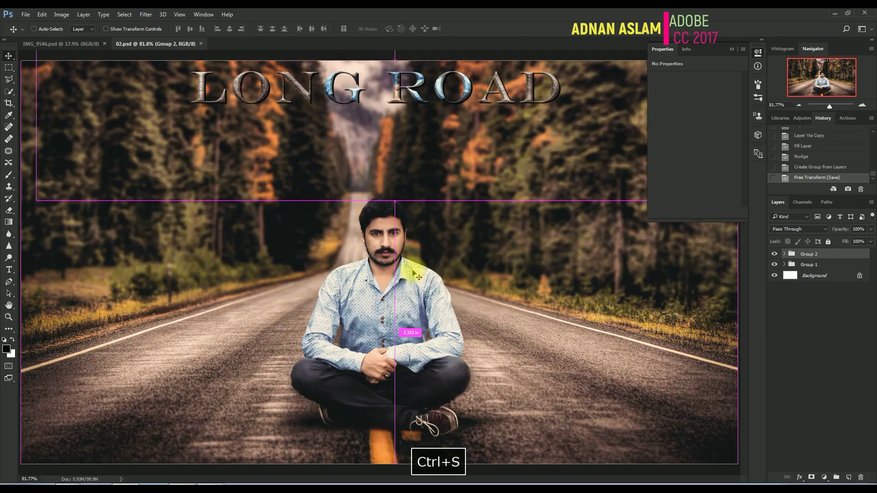
pyautogui.hotkey('ctrl', '-')
pyautogui.hotkey('ctrl', 't')
pyautogui.click(545, 160)
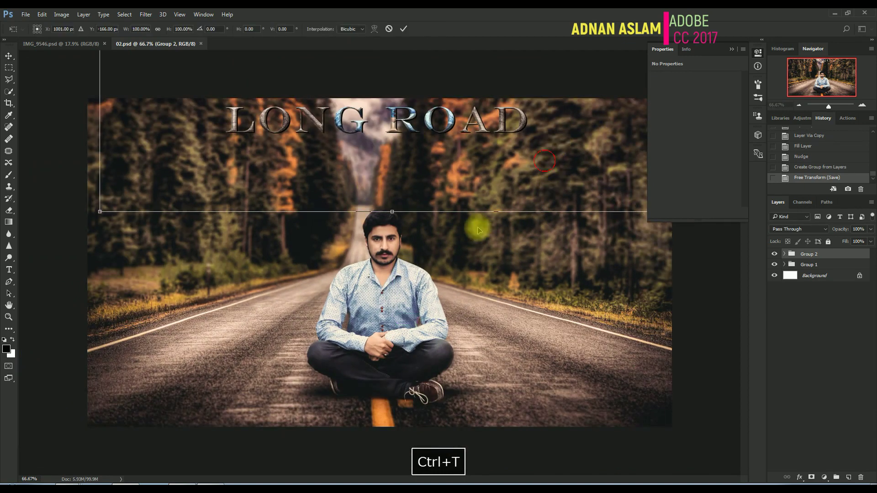
pyautogui.moveTo(478, 231); pyautogui.dragTo(358, 356)
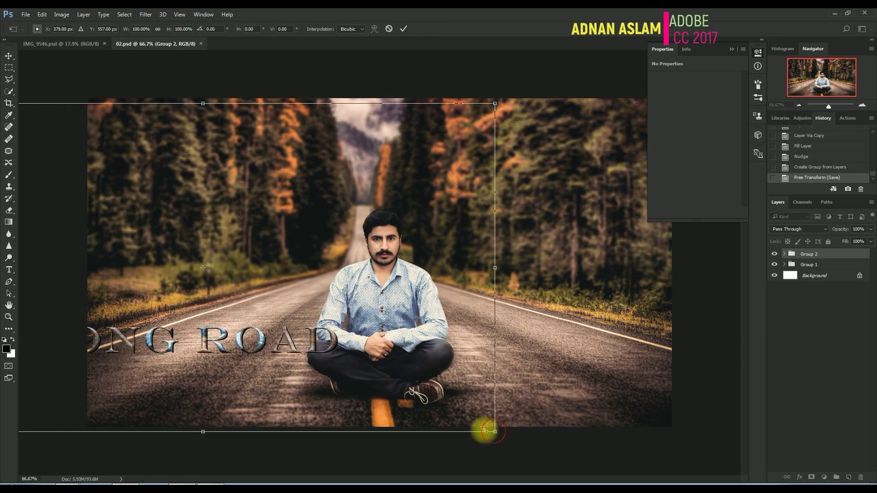
pyautogui.moveTo(495, 431); pyautogui.dragTo(349, 378)
pyautogui.moveTo(291, 335); pyautogui.dragTo(329, 327)
pyautogui.press('Return')
pyautogui.keyDown('ctrl'); pyautogui.click(196, 314); pyautogui.keyUp('ctrl')
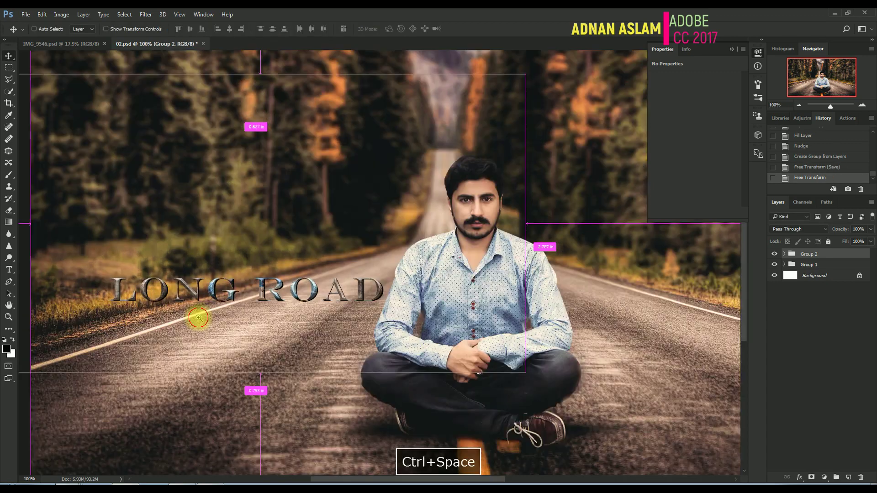
# Add the text PHOTOSHOP EDITOR in black 24 pt Engravers MT on the road just below the LONG ROAD title
pyautogui.keyDown('ctrl'); pyautogui.click(199, 317); pyautogui.keyUp('ctrl')
pyautogui.press('t')
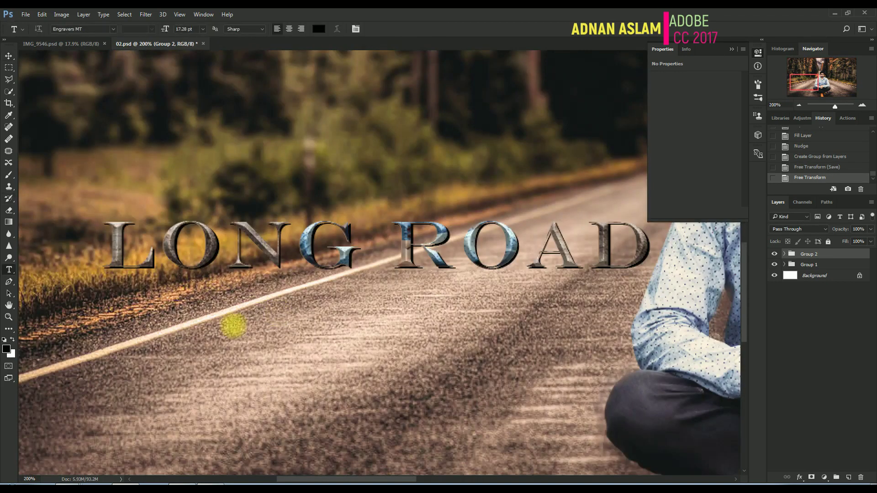
pyautogui.click(233, 325)
pyautogui.write('PH')
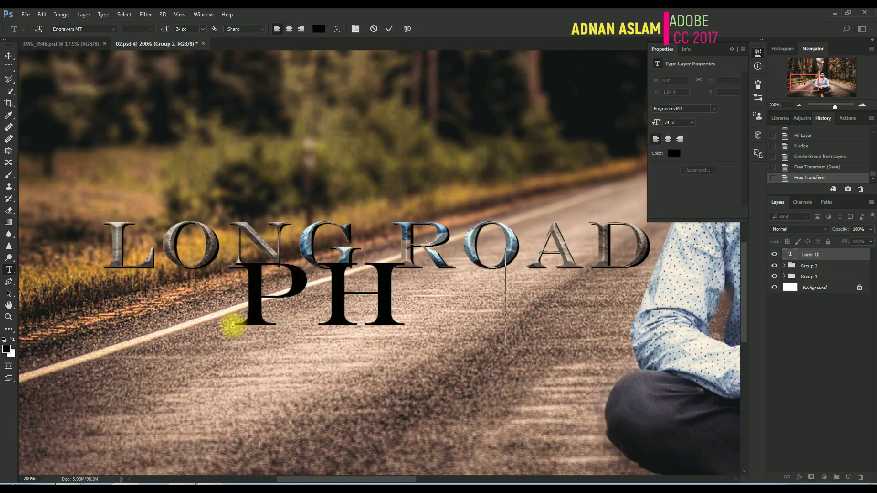
pyautogui.write('OTOS')
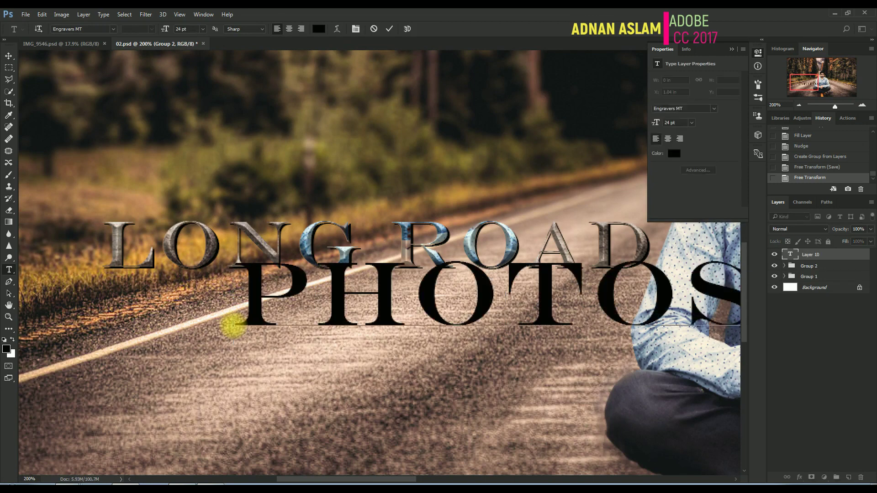
pyautogui.hotkey('ctrl', '0')
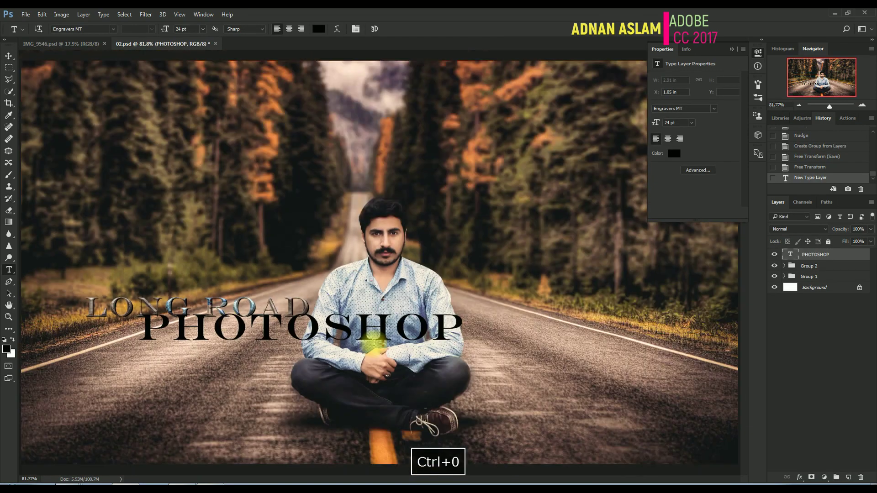
pyautogui.click(453, 332)
pyautogui.write('E  ')
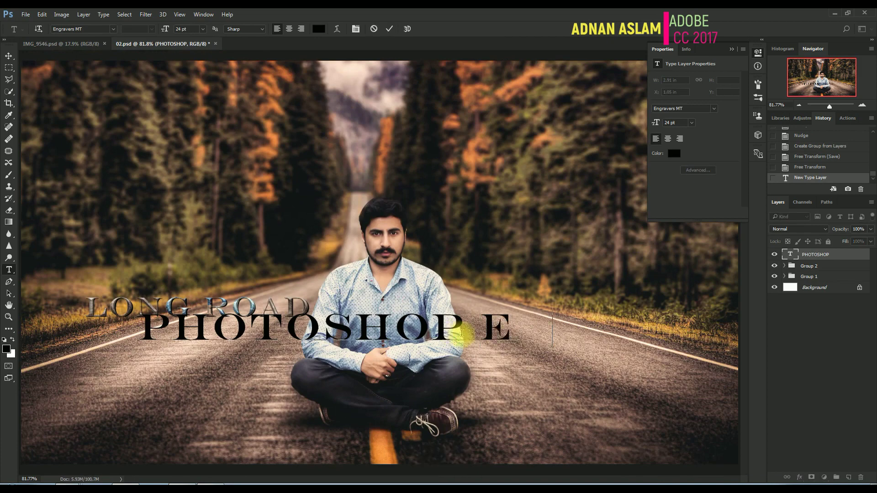
pyautogui.write('DITO')
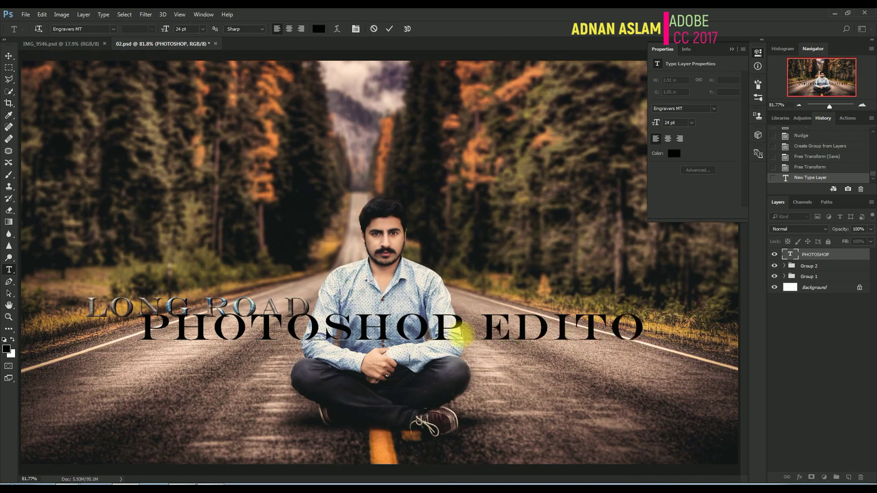
pyautogui.write('R')
pyautogui.hotkey('ctrl', 'Return')
# Scale the PHOTOSHOP EDITOR text down to 23.95% and centre it directly beneath LONG ROAD as a subtitle
pyautogui.hotkey('ctrl', 't')
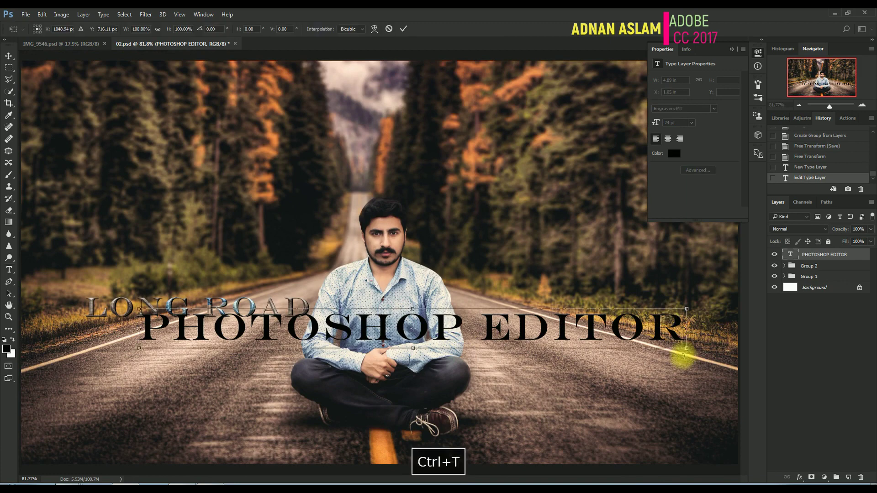
pyautogui.moveTo(684, 354); pyautogui.dragTo(250, 325)
pyautogui.press('Up')
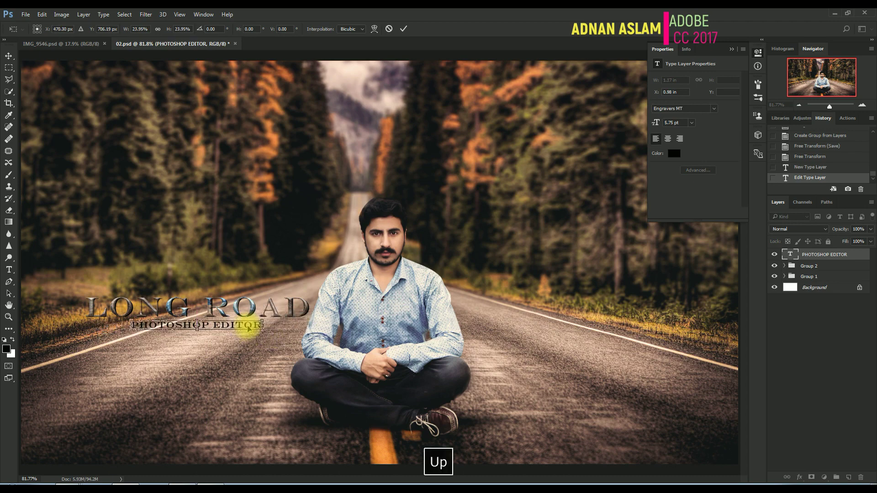
pyautogui.press('Return')
# Paste the copied composite image, clip it to the PHOTOSHOP EDITOR text, and move it left and slightly down to fill the letters
pyautogui.hotkey('ctrl', 'v')
pyautogui.hotkey('ctrl', 't')
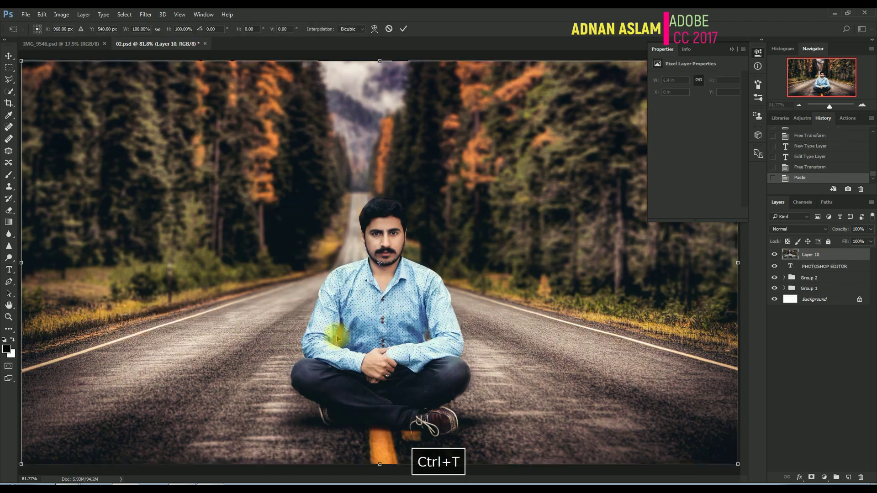
pyautogui.hotkey('ctrl', 'alt', 'g')
pyautogui.hotkey('ctrl', 't')
pyautogui.moveTo(472, 323); pyautogui.dragTo(287, 342)
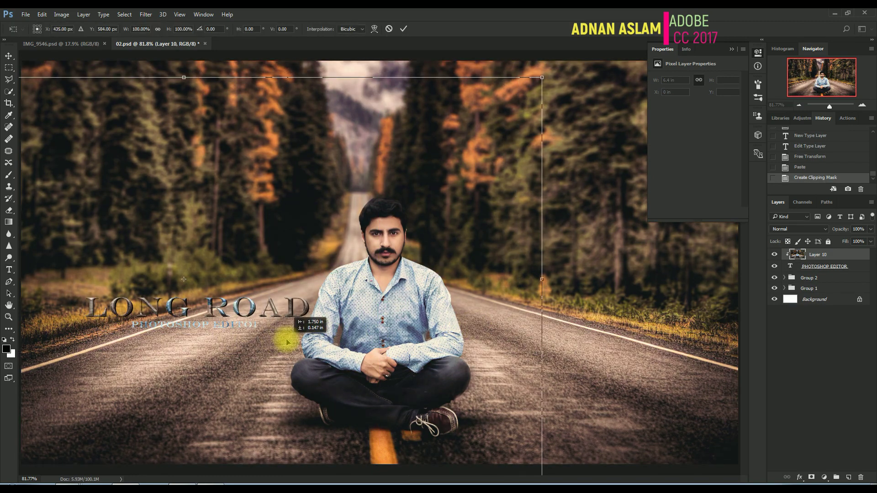
pyautogui.press('Return')
# Erase the pasted image outside the PHOTOSHOP EDITOR letters and copy the LONG ROAD image layer's Bevel & Emboss effect onto it
pyautogui.hotkey('ctrl', '+')
pyautogui.press('space')
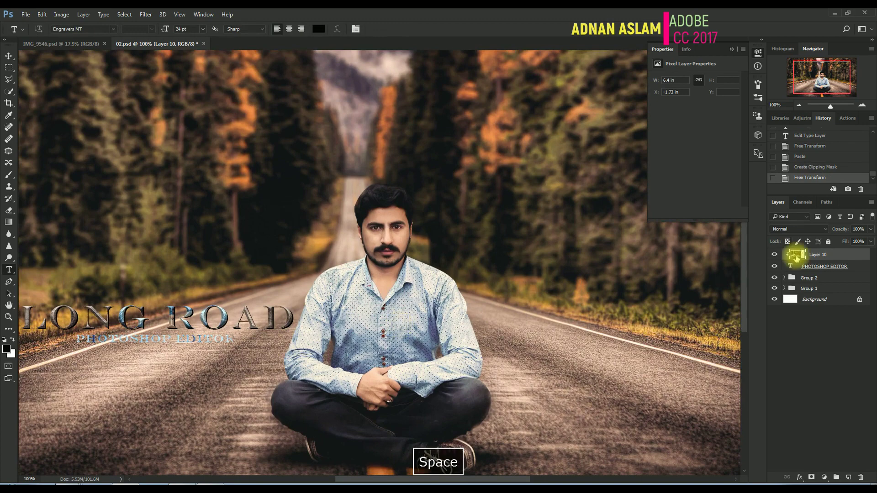
pyautogui.keyDown('ctrl'); pyautogui.click(795, 256); pyautogui.keyUp('ctrl')
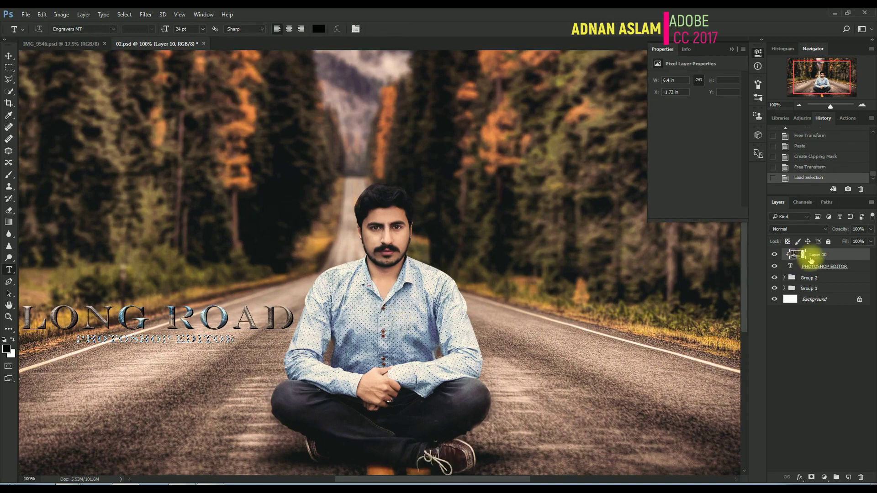
pyautogui.hotkey('ctrl', 'shift', 'i')
pyautogui.press('Delete')
pyautogui.hotkey('ctrl', 'd')
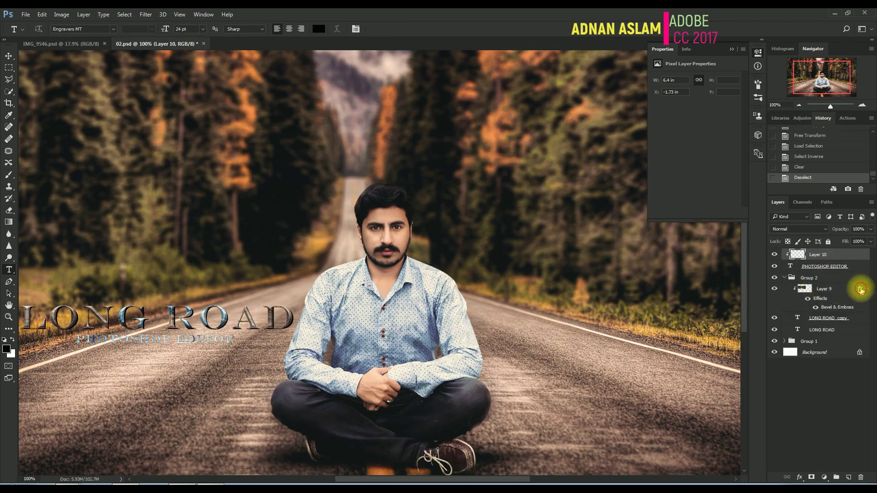
pyautogui.moveTo(860, 288); pyautogui.dragTo(857, 259)
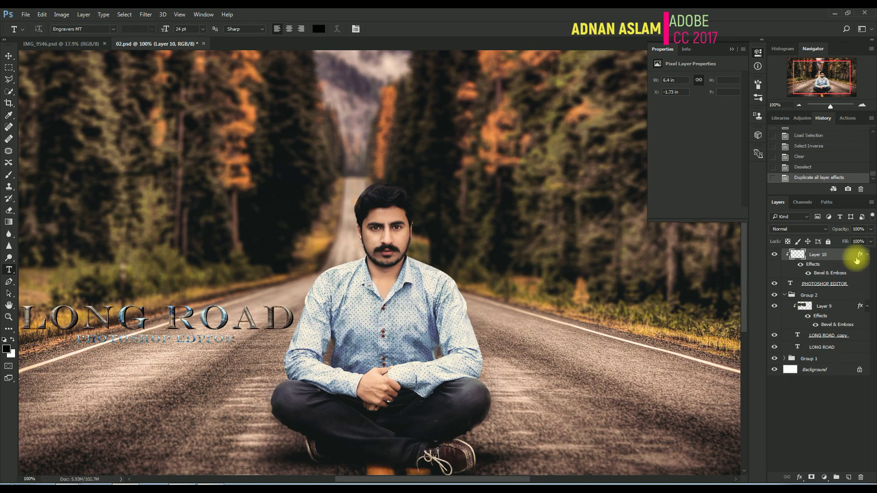
pyautogui.click(784, 295)
# Duplicate the PHOTOSHOP EDITOR text layer, fill the lower one with black, and nudge it slightly down and right as a shadow
pyautogui.click(822, 283)
pyautogui.hotkey('ctrl', 'j')
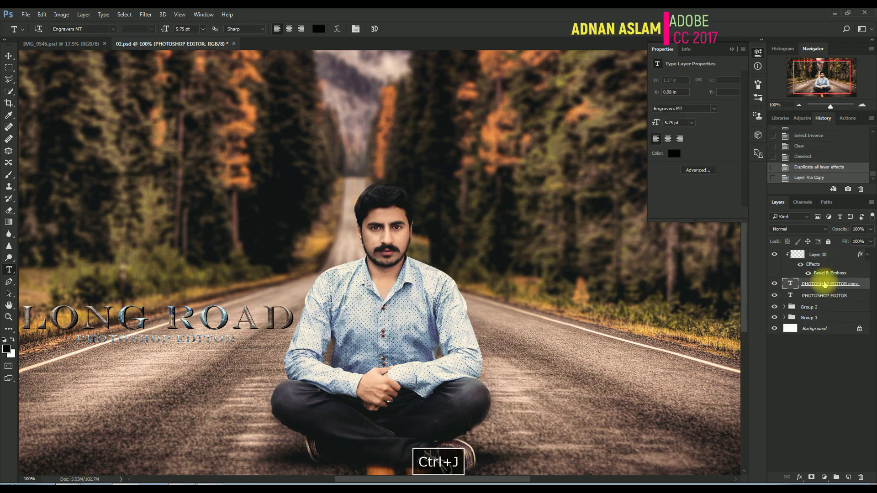
pyautogui.click(834, 296)
pyautogui.hotkey('ctrl', 'Down')
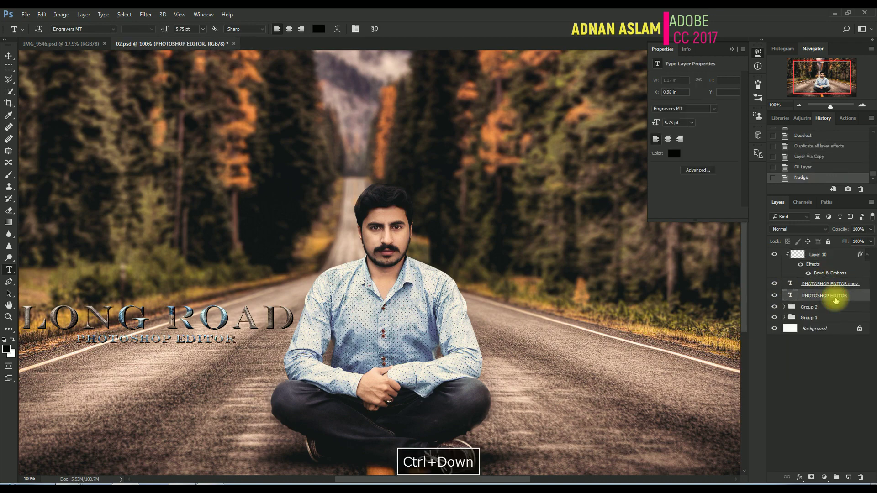
pyautogui.hotkey('ctrl', 'Right')
pyautogui.hotkey('ctrl', 'Up')
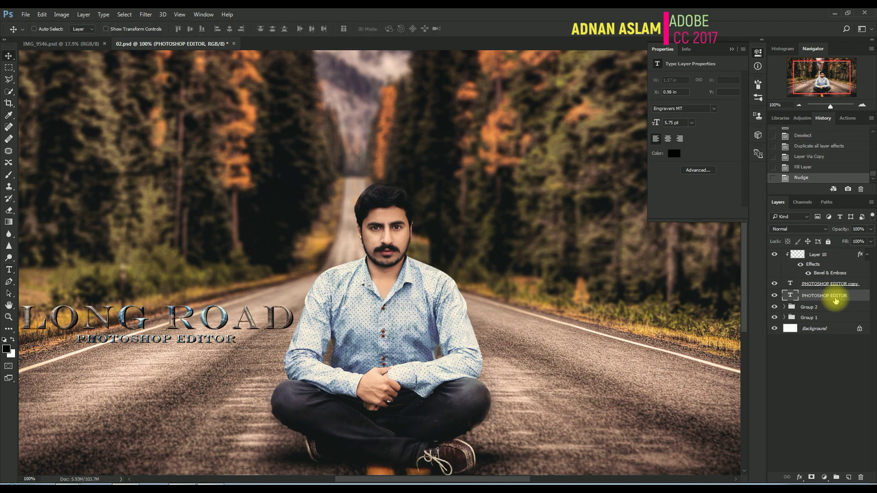
pyautogui.hotkey('ctrl', 'Left')
pyautogui.hotkey('ctrl', 'Right')
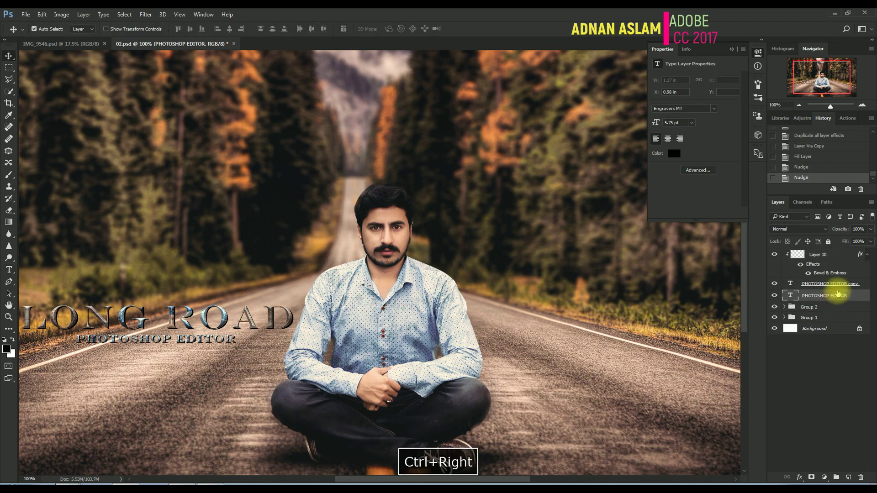
# Group the beveled image layer with both PHOTOSHOP EDITOR text layers and save the document
pyautogui.keyDown('shift'); pyautogui.click(797, 253); pyautogui.keyUp('shift')
pyautogui.moveTo(818, 253); pyautogui.dragTo(839, 478)
pyautogui.hotkey('ctrl', 's')
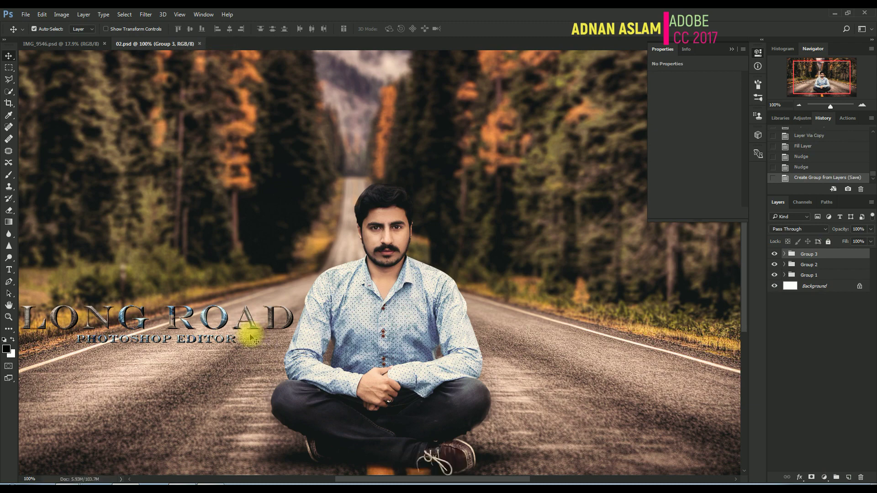
pyautogui.hotkey('ctrl', 's')
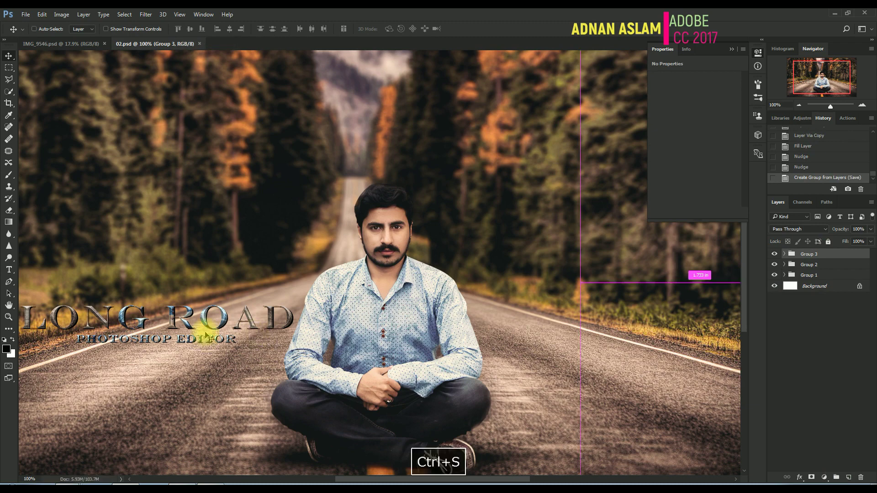
# Add a line with the editor's full name in black 24 pt Engravers MT on the road below the PHOTOSHOP EDITOR subtitle
pyautogui.keyDown('ctrl'); pyautogui.click(146, 340); pyautogui.keyUp('ctrl')
pyautogui.moveTo(145, 343); pyautogui.dragTo(255, 309)
pyautogui.hotkey('ctrl', '0')
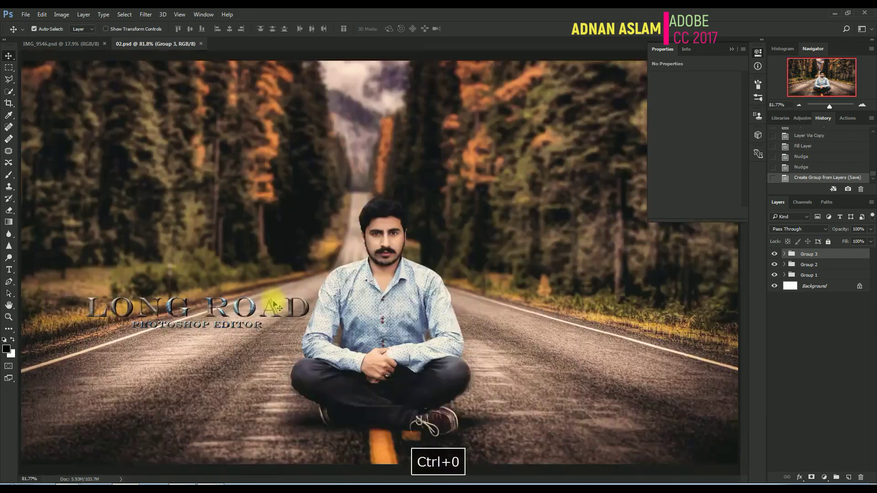
pyautogui.press('t')
pyautogui.click(116, 342)
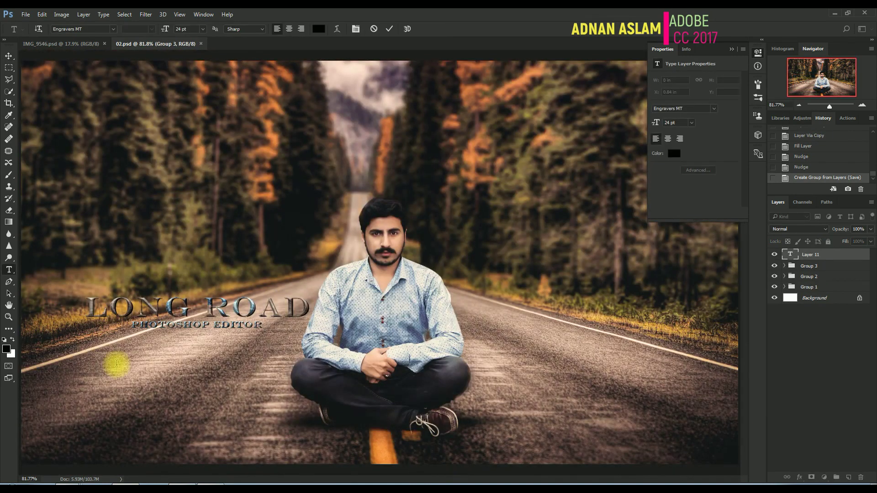
pyautogui.write('ADNA ')
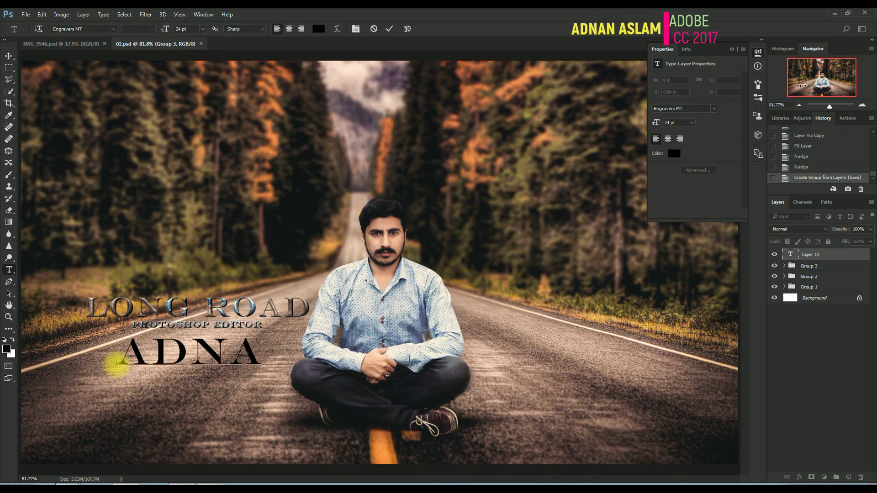
pyautogui.write('ASLAM')
pyautogui.hotkey('ctrl', 'Return')
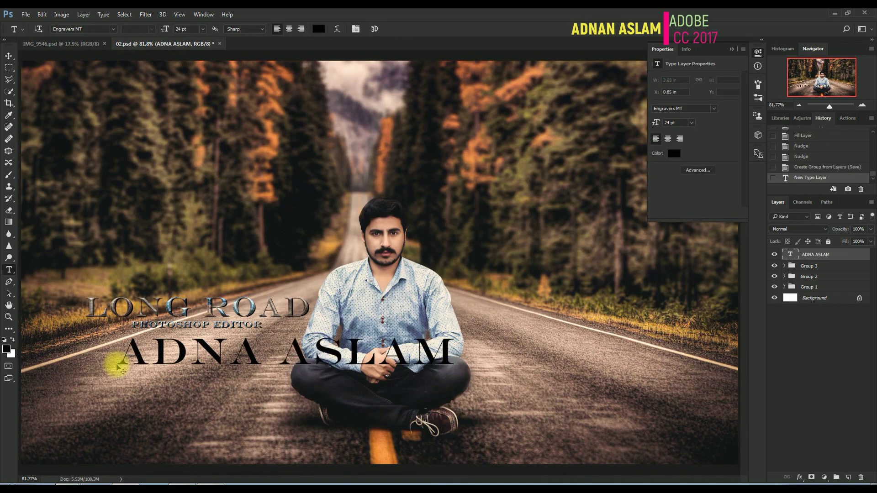
# Scale the name text to 71.88% width and 93.69% height and place it directly below the PHOTOSHOP EDITOR subtitle
pyautogui.hotkey('ctrl', 't')
pyautogui.moveTo(459, 375); pyautogui.dragTo(262, 349)
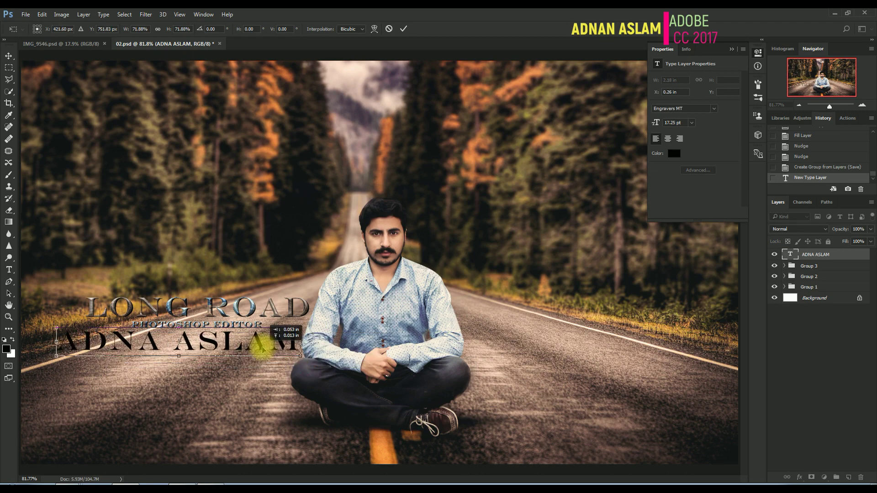
pyautogui.moveTo(178, 356); pyautogui.dragTo(179, 365)
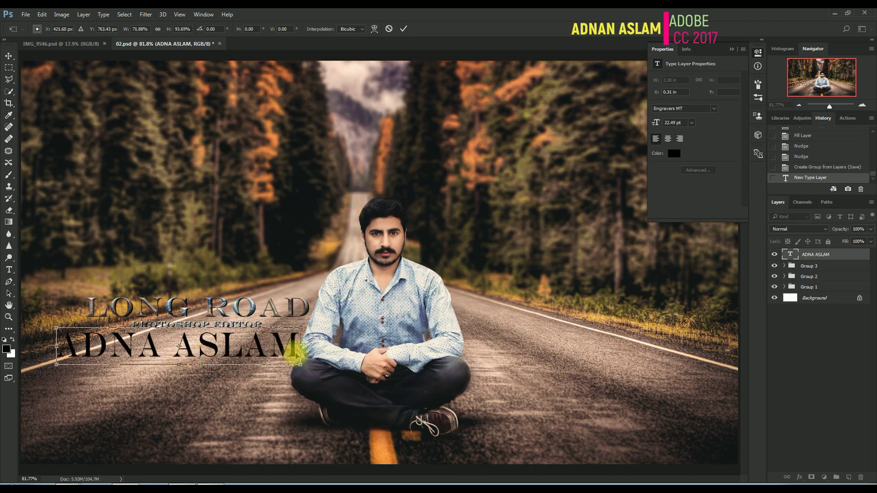
pyautogui.press('Right')
pyautogui.press('Return')
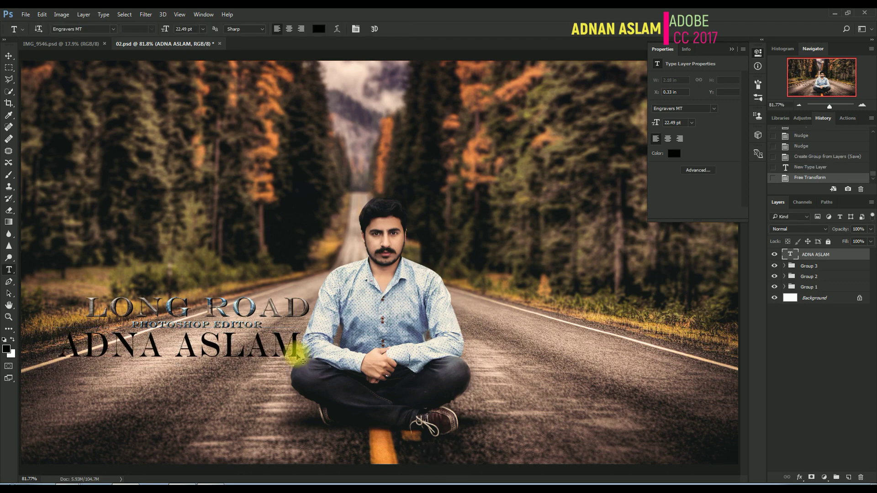
# Narrow the name text to 96.27% of its width, adjust its position under the subtitle, and save the document
pyautogui.hotkey('ctrl', 't')
pyautogui.moveTo(294, 349); pyautogui.dragTo(273, 350)
pyautogui.press('Left')
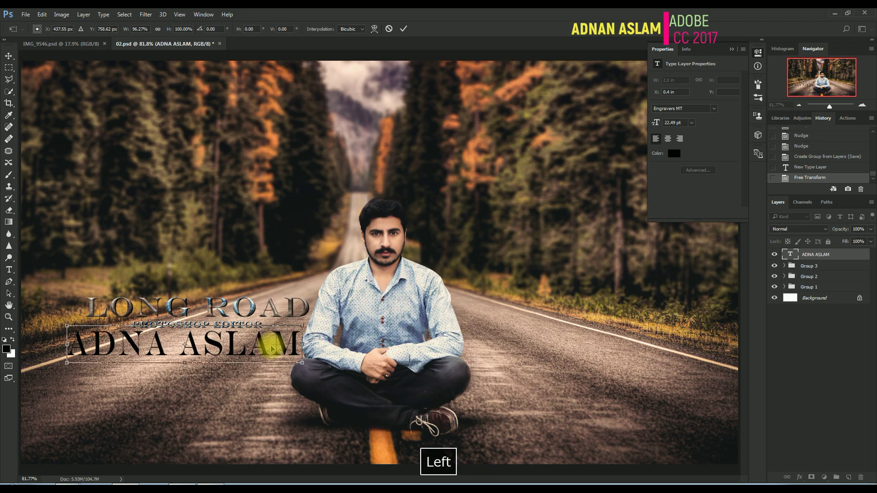
pyautogui.hotkey('ctrl', 's')
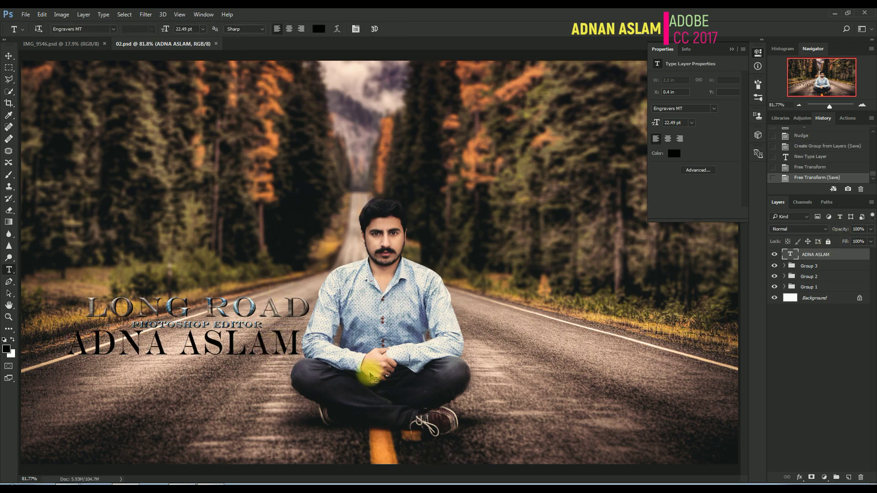
# Paste the copied composite image, clip it to the name text, and reposition it so it fills the letters
pyautogui.hotkey('ctrl', 'v')
pyautogui.hotkey('ctrl', 't')
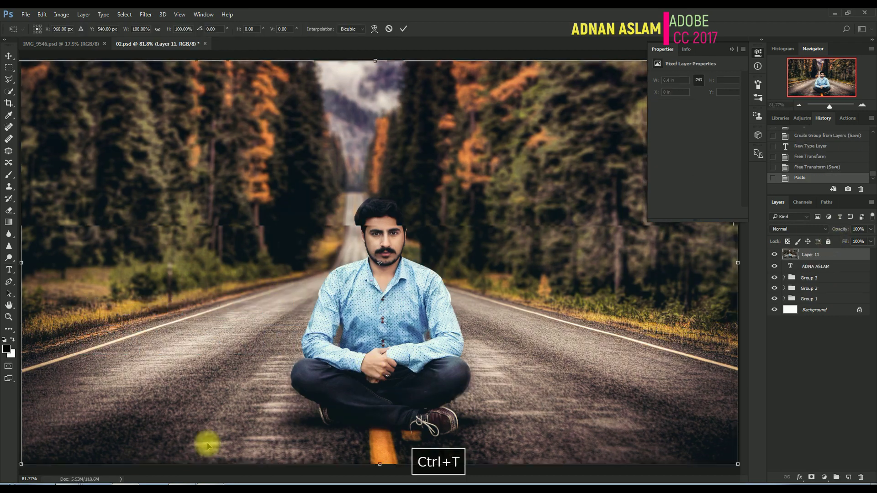
pyautogui.moveTo(578, 192); pyautogui.dragTo(331, 237)
pyautogui.rightClick(330, 236)
pyautogui.click(376, 373)
pyautogui.moveTo(280, 391); pyautogui.dragTo(331, 380)
pyautogui.press('Return')
pyautogui.hotkey('ctrl', 'alt', 'g')
pyautogui.hotkey('ctrl', 't')
pyautogui.press('Return')
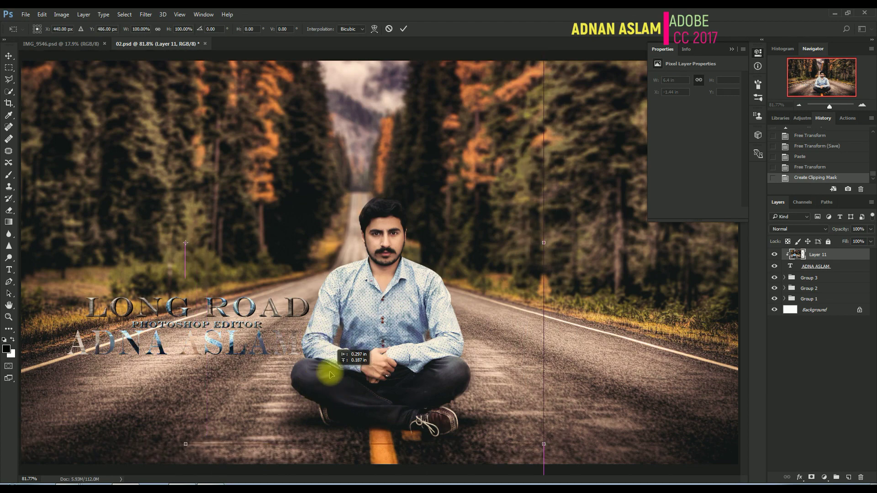
# Erase the pasted image outside the name's letters and copy the PHOTOSHOP EDITOR image layer's Bevel & Emboss effect onto it
pyautogui.press('t')
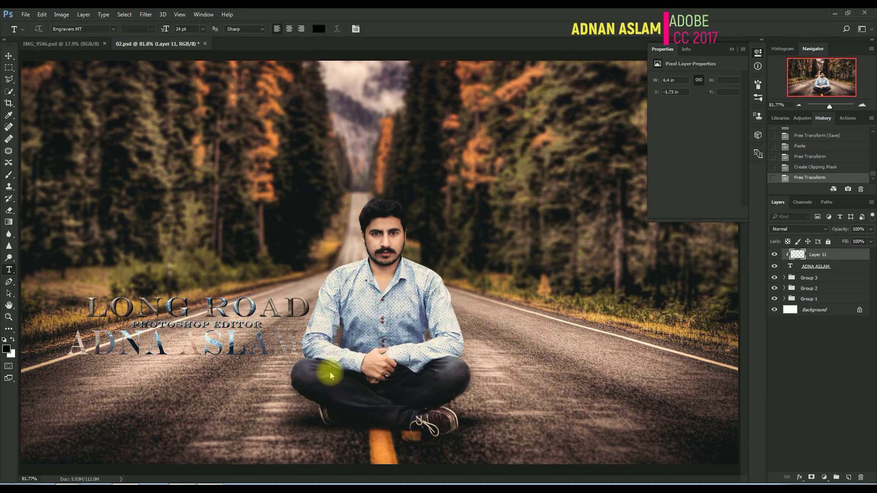
pyautogui.keyDown('ctrl'); pyautogui.click(792, 267); pyautogui.keyUp('ctrl')
pyautogui.hotkey('ctrl', 'shift', 'i')
pyautogui.press('Delete')
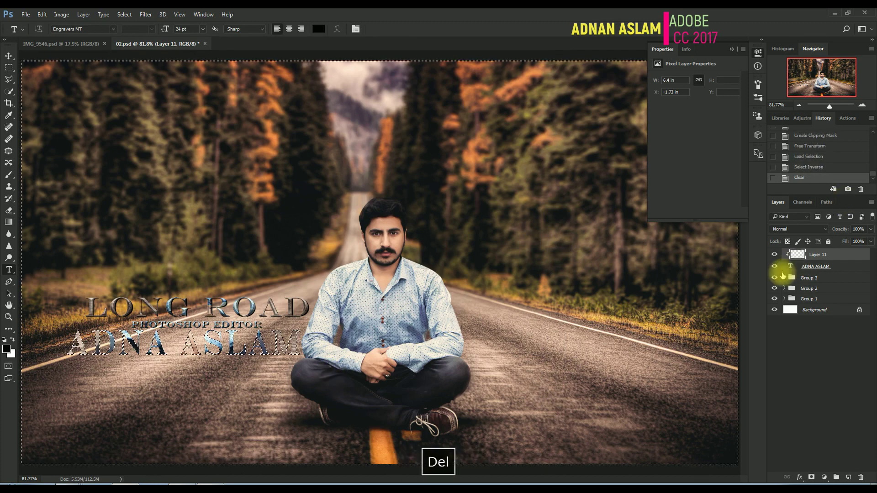
pyautogui.hotkey('ctrl', 'd')
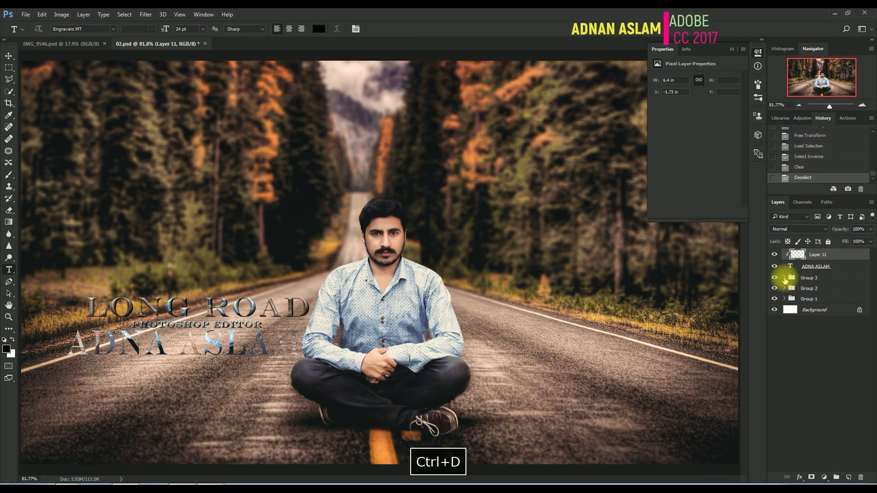
pyautogui.click(784, 277)
pyautogui.moveTo(858, 289); pyautogui.dragTo(857, 255)
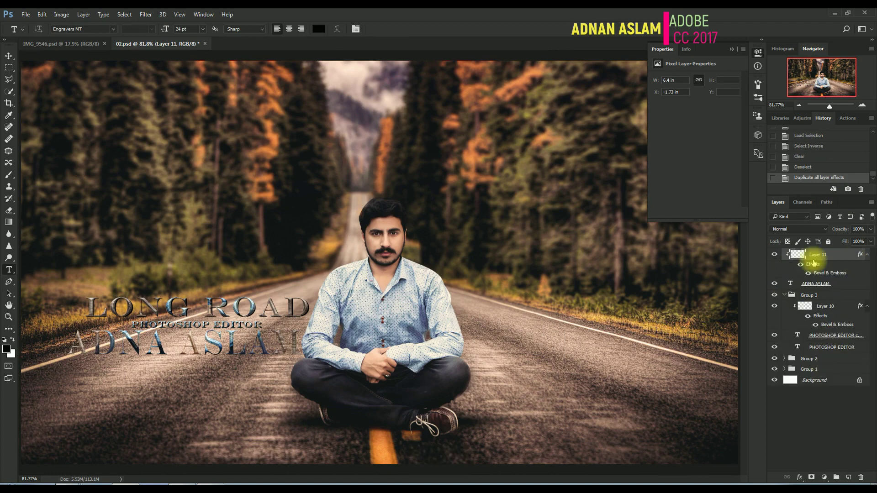
# Duplicate the name text layer, fill the lower copy with black, nudge it slightly as a shadow behind the letters, and save
pyautogui.click(785, 285)
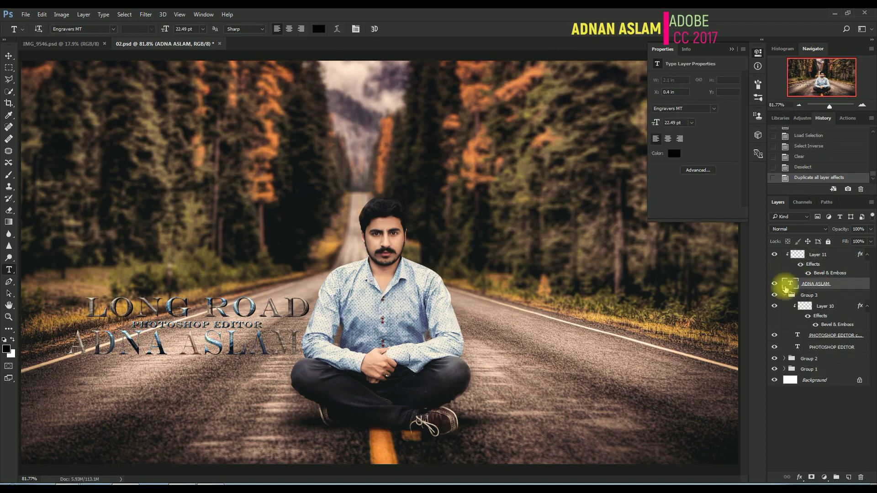
pyautogui.click(784, 295)
pyautogui.hotkey('ctrl', 'j')
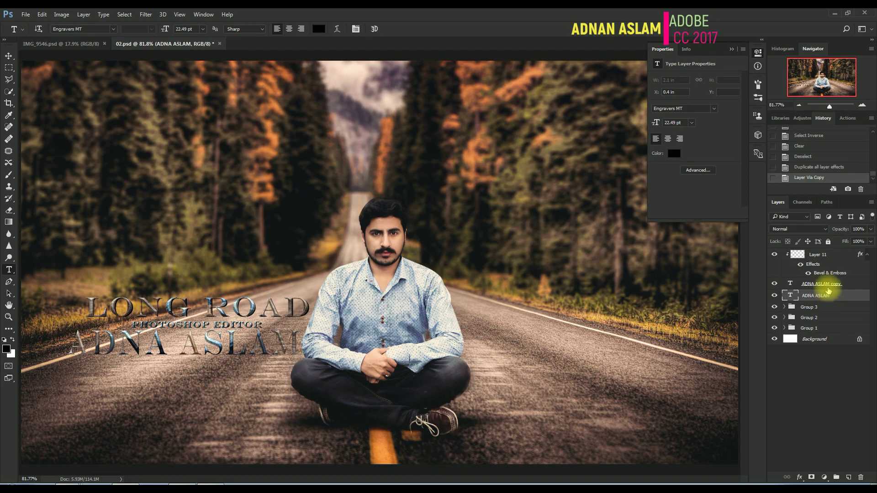
pyautogui.hotkey('alt', 'BackSpace')
pyautogui.hotkey('ctrl', 'Down')
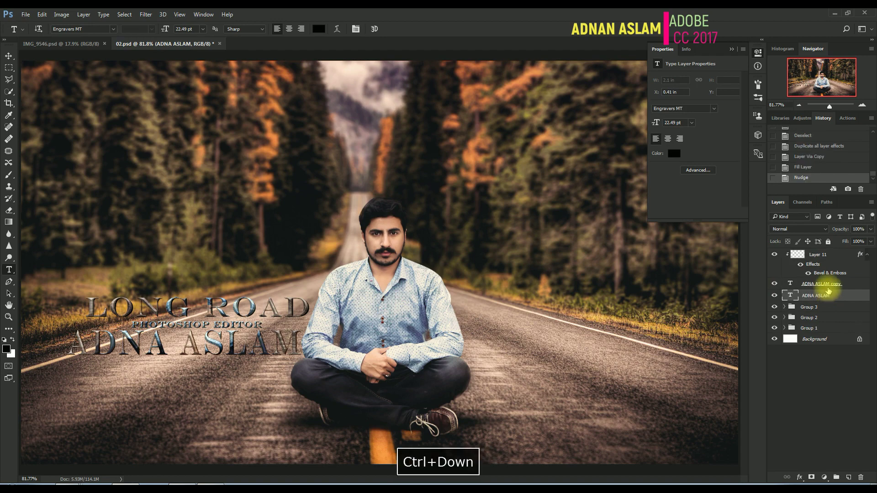
pyautogui.hotkey('ctrl', '0')
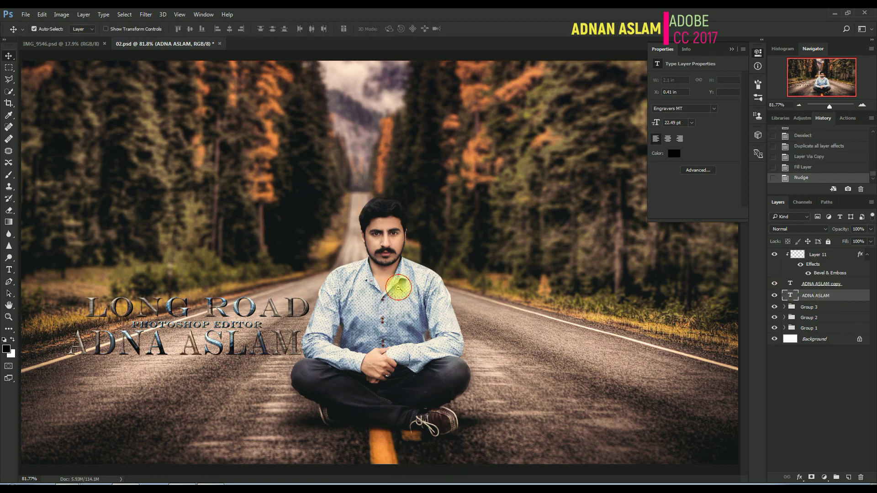
pyautogui.hotkey('ctrl', 's')
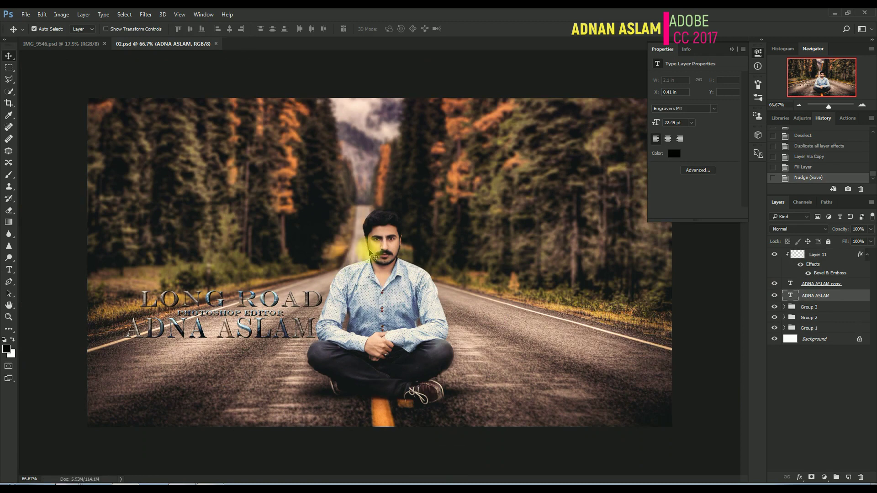
pyautogui.press('s')
pyautogui.hotkey('ctrl', 's')
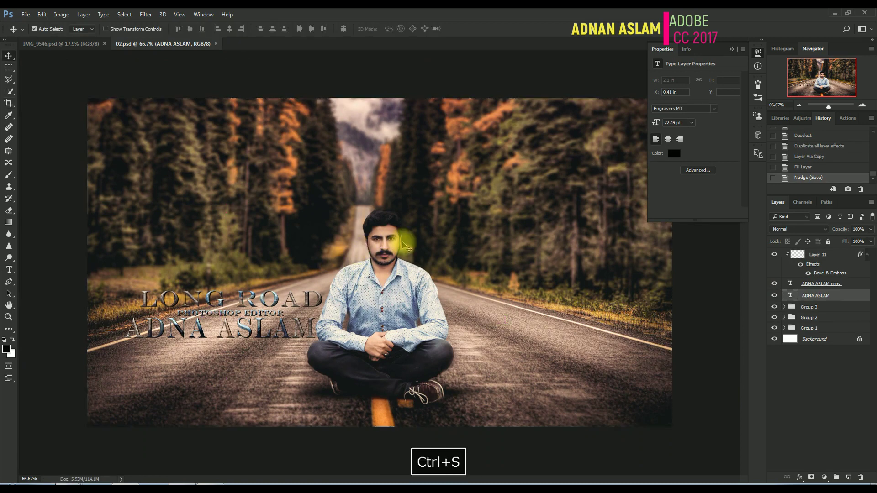
pyautogui.hotkey('ctrl', 's')
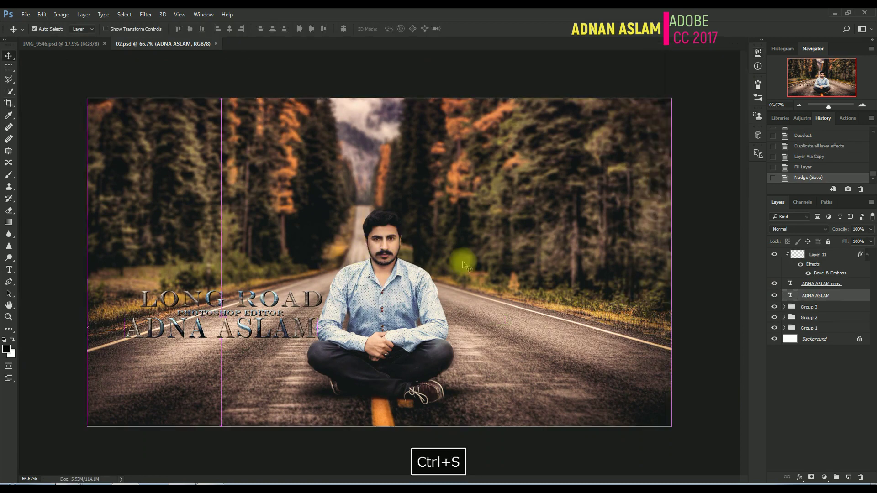
# Group the name's clipped image layer together with its two text layers
pyautogui.click(828, 255)
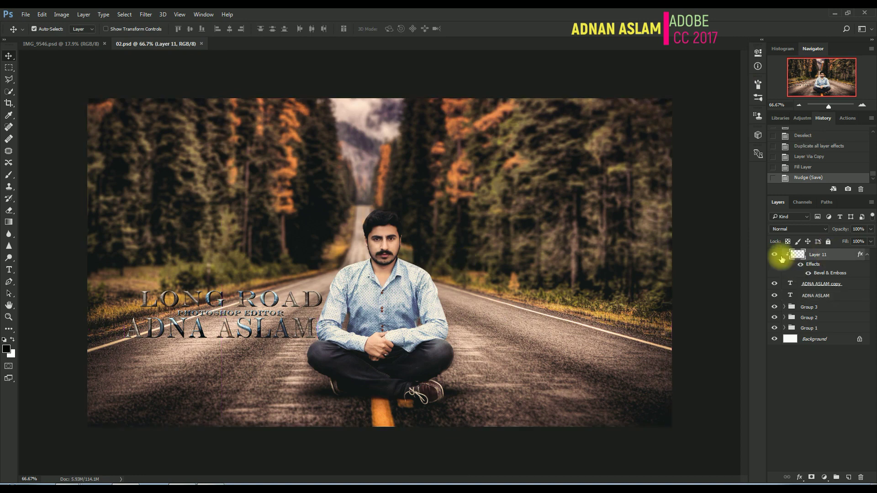
pyautogui.click(820, 284)
pyautogui.keyDown('shift'); pyautogui.click(817, 295); pyautogui.keyUp('shift')
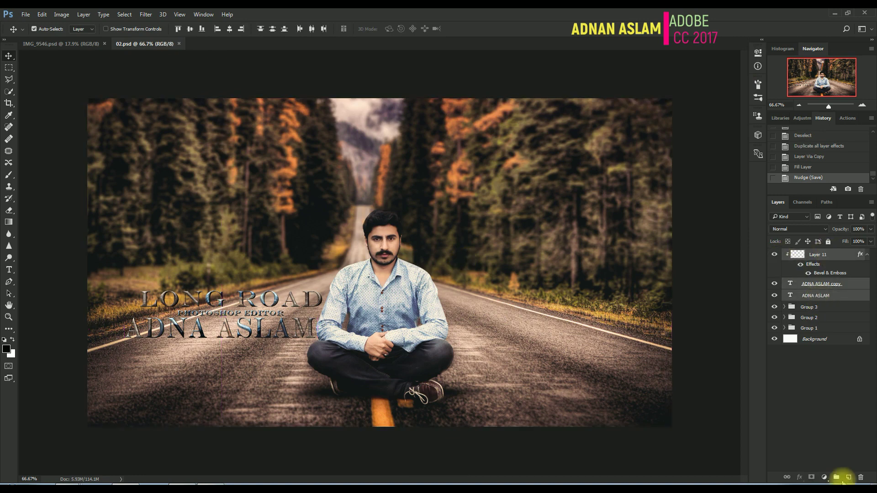
pyautogui.click(837, 476)
# Create a new top layer, apply the merged composite to it with Apply Image using Multiply at 100% opacity, and save
pyautogui.click(848, 476)
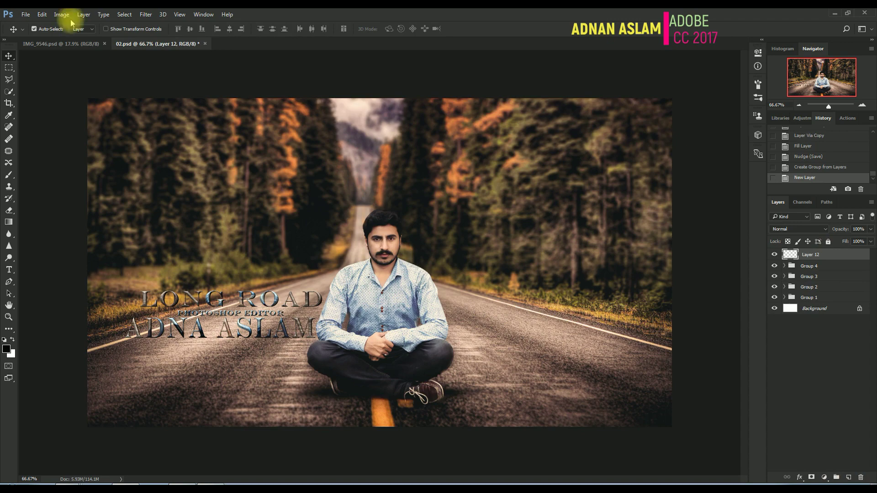
pyautogui.click(62, 14)
pyautogui.click(77, 143)
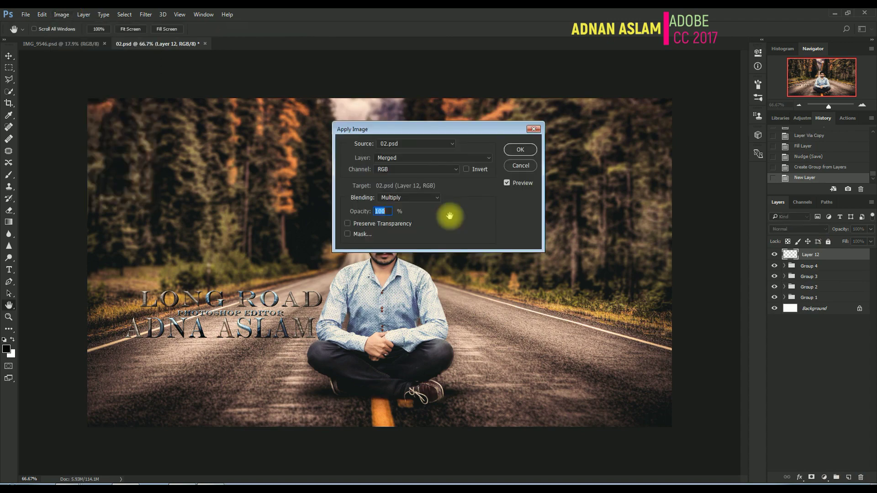
pyautogui.press('Return')
pyautogui.press('v')
pyautogui.hotkey('ctrl', 's')
pyautogui.hotkey('ctrl', '0')
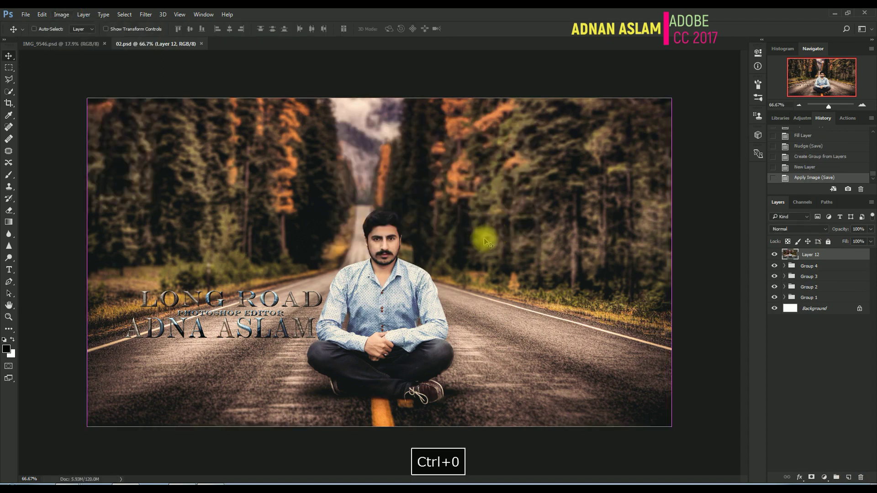
pyautogui.hotkey('ctrl', 's')
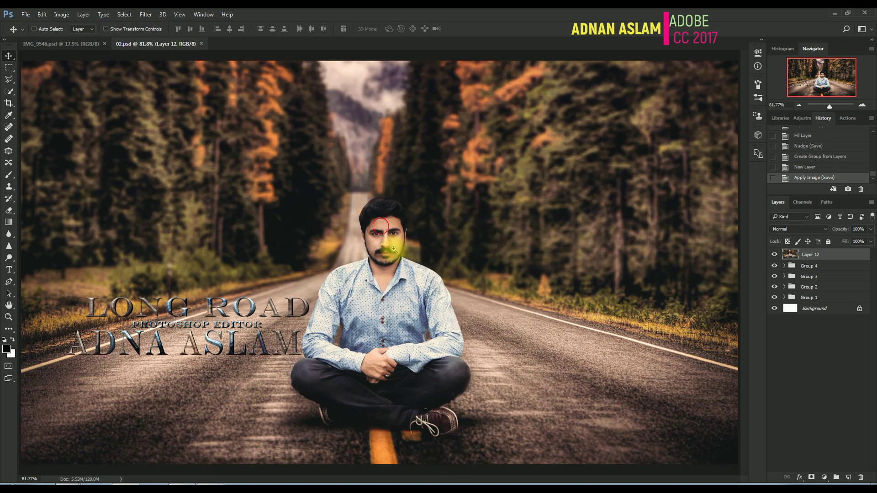
# Retouch the man's cheeks and forehead with sampled skin tones using a 20 px brush at 6% flow, and save
pyautogui.moveTo(390, 247); pyautogui.dragTo(415, 289)
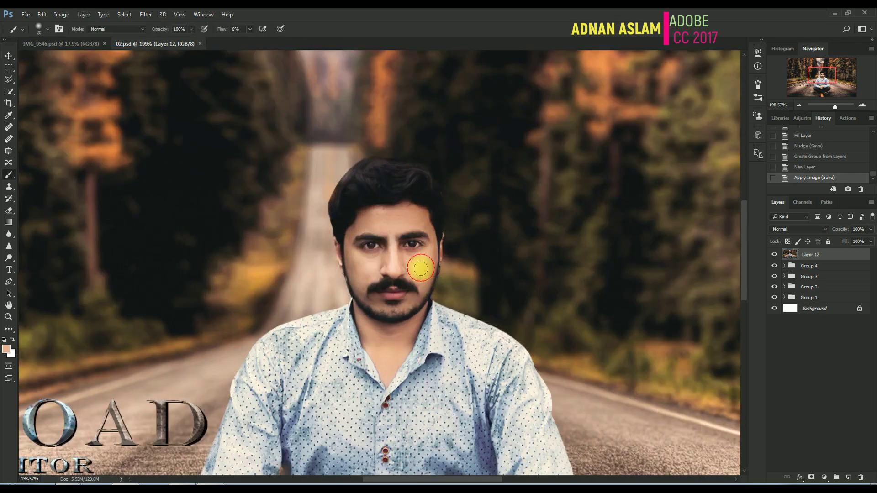
pyautogui.moveTo(420, 270); pyautogui.dragTo(424, 262)
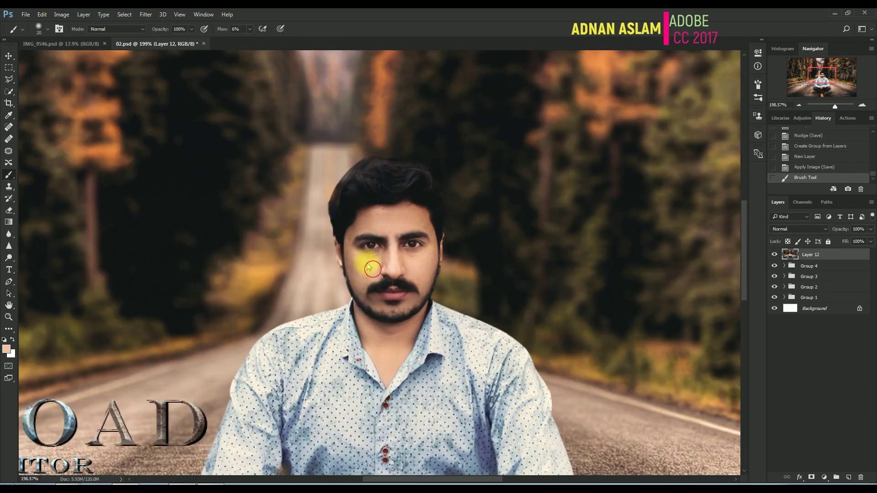
pyautogui.click(374, 225)
pyautogui.keyDown('alt'); pyautogui.click(396, 214); pyautogui.keyUp('alt')
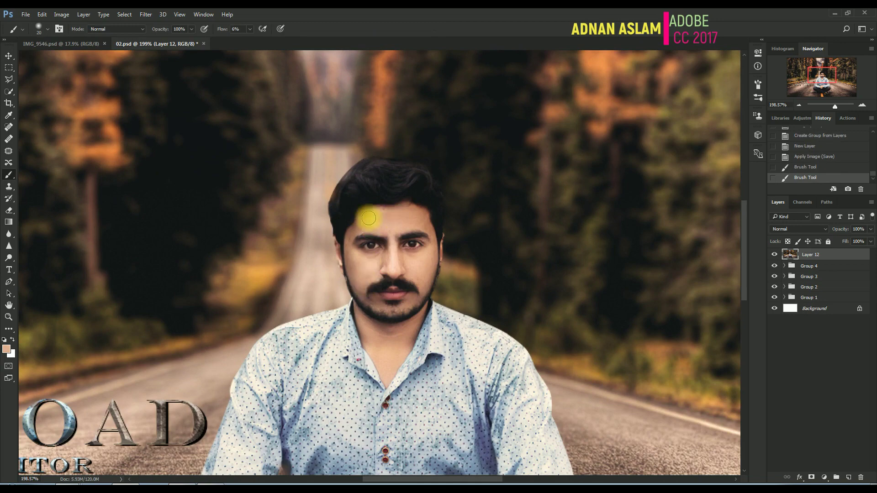
pyautogui.moveTo(367, 218); pyautogui.dragTo(362, 230)
pyautogui.click(426, 226)
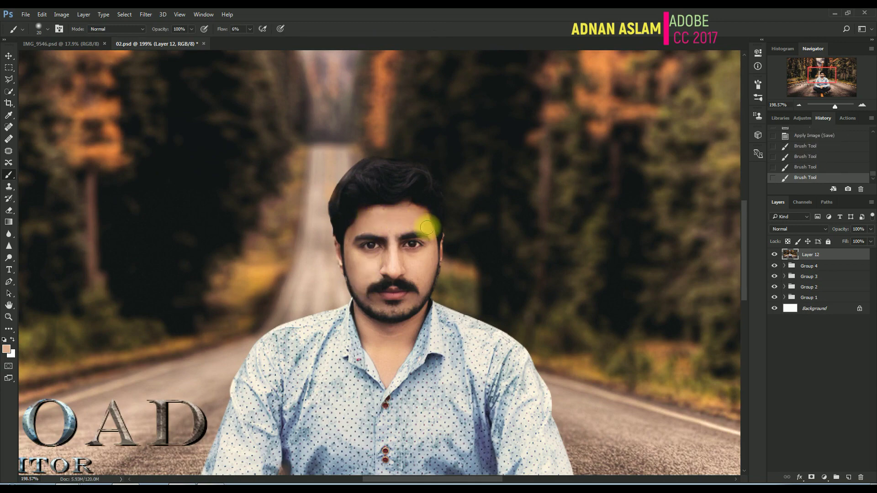
pyautogui.hotkey('ctrl', '0')
pyautogui.hotkey('ctrl', 's')
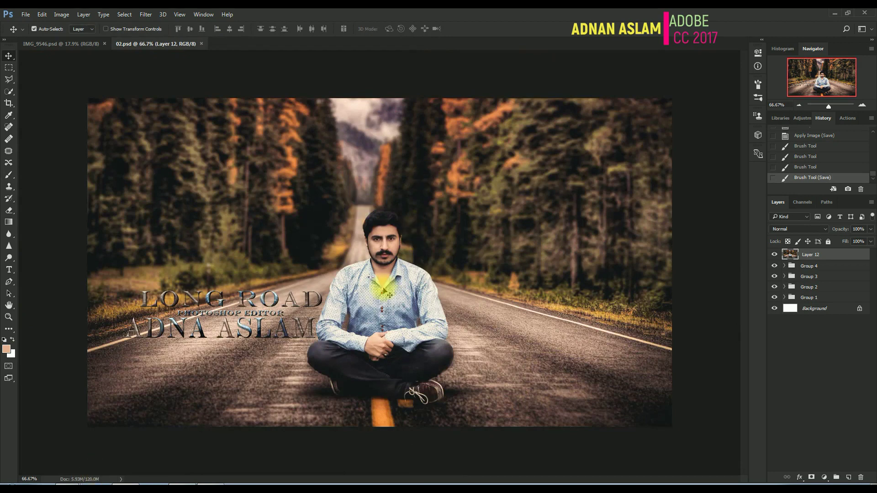
# On a new layer, paint an orange glow sampled from the foliage above the road's far end, using a 500 px brush at 48% flow
pyautogui.hotkey('ctrl', 'shift', 'alt', 'n')
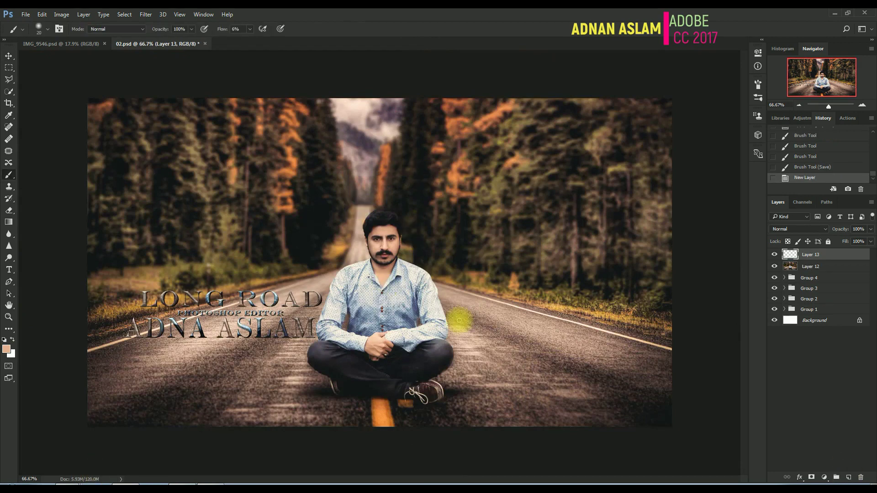
pyautogui.press(']')
pyautogui.press(']')
pyautogui.press(']')
pyautogui.press(']')
pyautogui.press(']')
pyautogui.press(']')
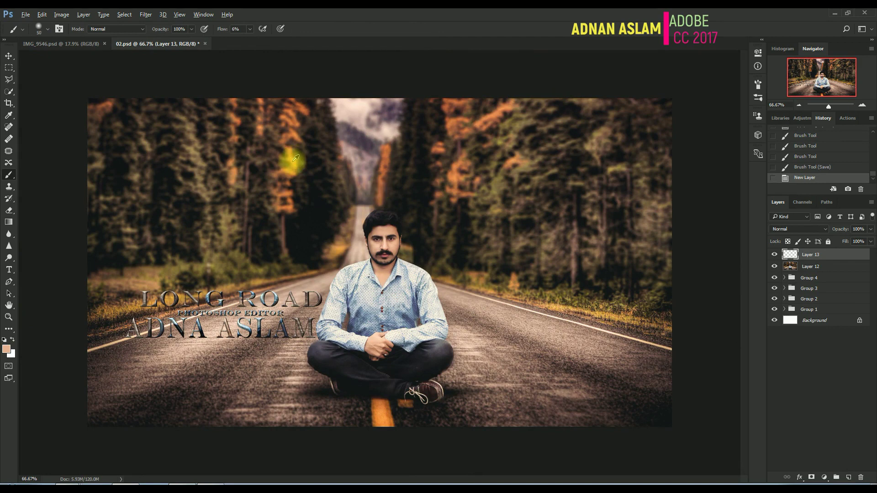
pyautogui.keyDown('alt'); pyautogui.click(292, 161); pyautogui.keyUp('alt')
pyautogui.press(']')
pyautogui.press(']')
pyautogui.press(']')
pyautogui.press(']')
pyautogui.press(']')
pyautogui.press(']')
pyautogui.press(']')
pyautogui.press(']')
pyautogui.press(']')
pyautogui.press(']')
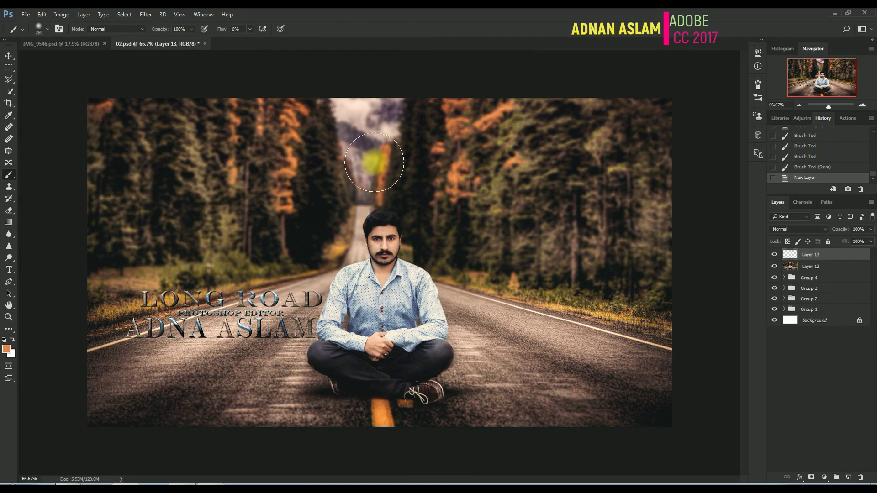
pyautogui.press(']')
pyautogui.press(']')
pyautogui.press(']')
pyautogui.click(250, 29)
pyautogui.click(267, 42)
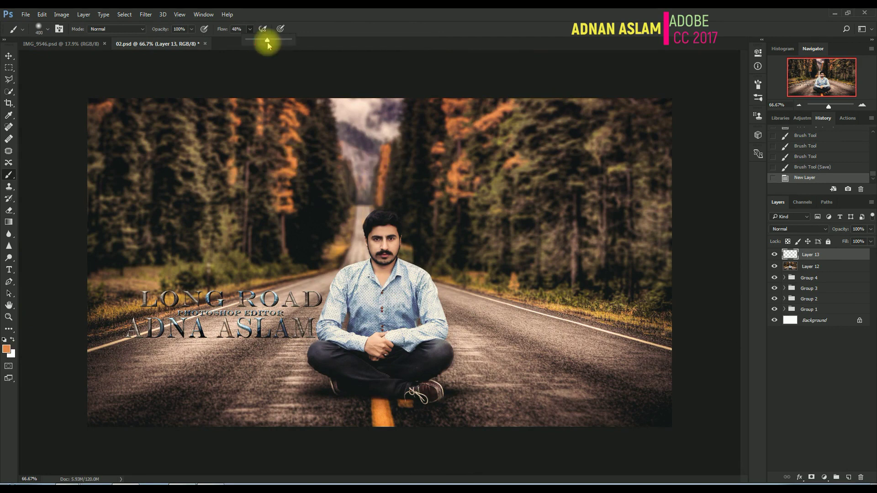
pyautogui.press(']')
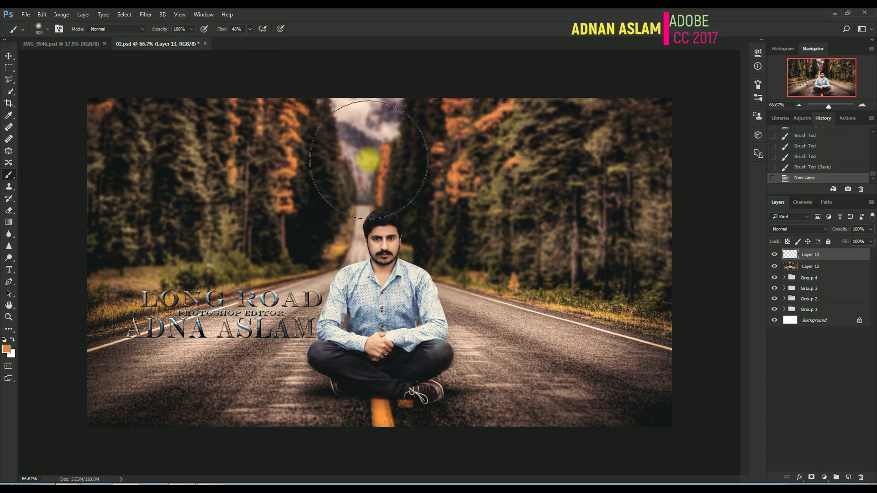
pyautogui.click(368, 159)
pyautogui.click(368, 160)
pyautogui.click(369, 160)
pyautogui.click(369, 159)
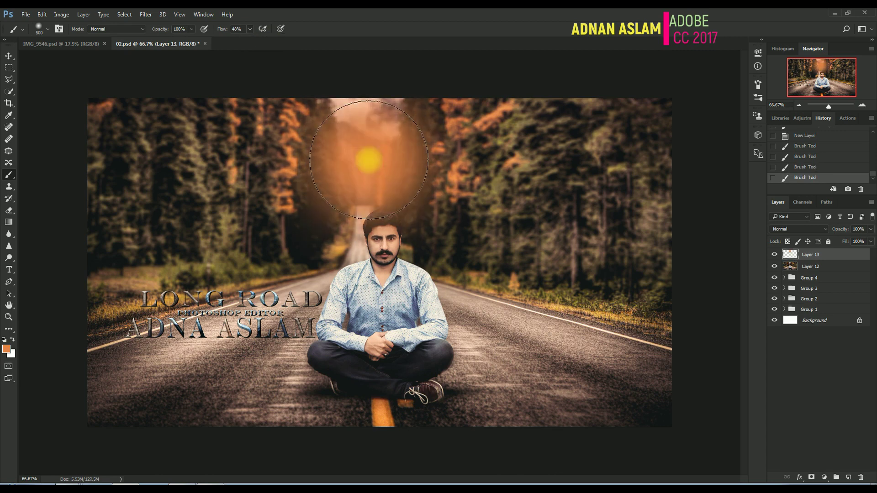
pyautogui.click(369, 159)
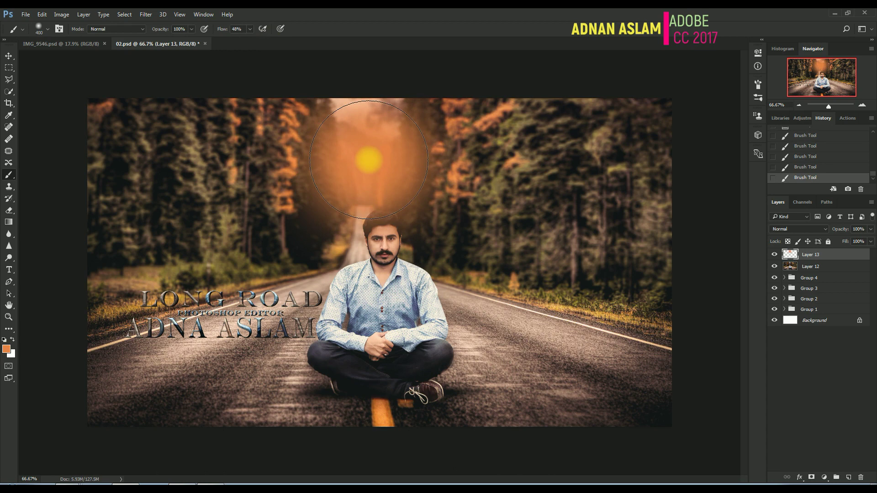
# Dab a pale yellow core (fbda8b) in the centre of the orange glow with a 70 px brush
pyautogui.press('[')
pyautogui.press('[')
pyautogui.press('[')
pyautogui.press('[')
pyautogui.press('[')
pyautogui.press('[')
pyautogui.press('[')
pyautogui.press('[')
pyautogui.press('[')
pyautogui.press('[')
pyautogui.click(6, 351)
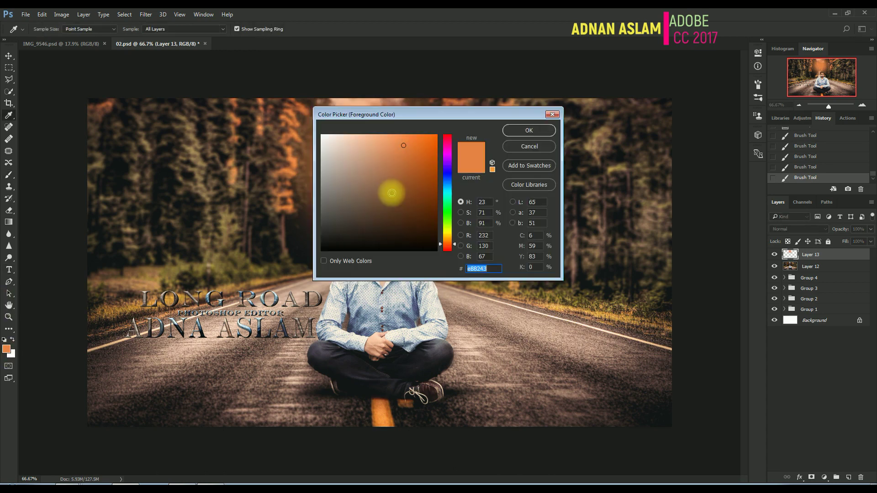
pyautogui.write('fbda8b')
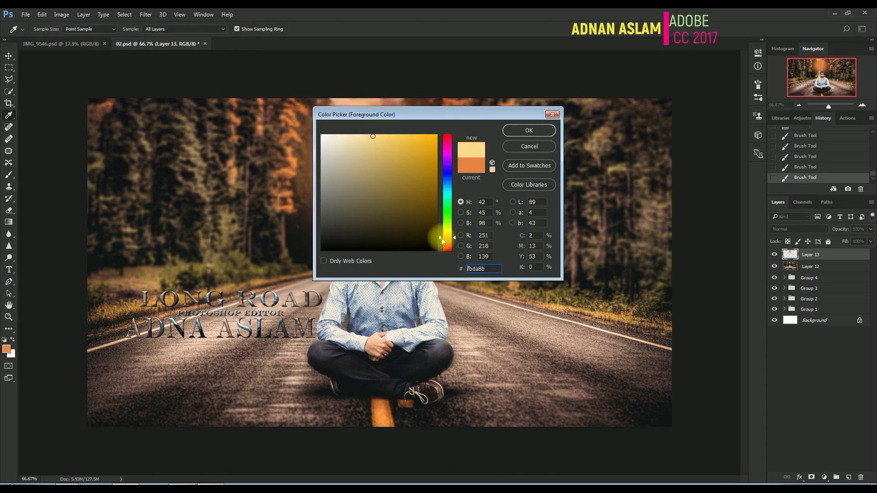
pyautogui.click(537, 136)
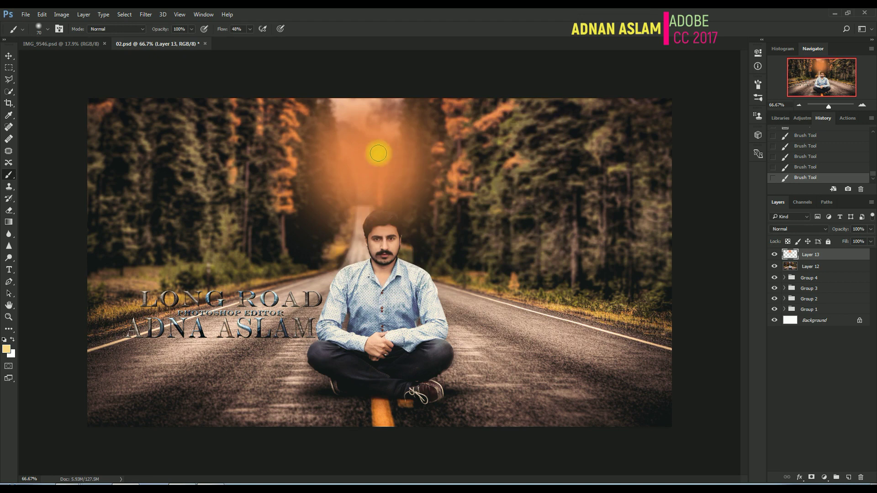
pyautogui.click(373, 153)
# Set the glow layer's blending to Screen, scale it to about 129%, and move it up over the gap between the trees
pyautogui.click(808, 230)
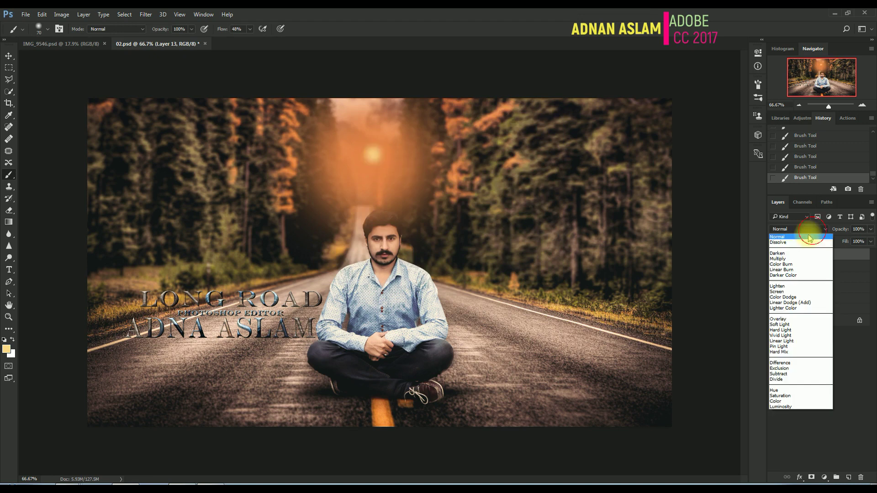
pyautogui.click(787, 291)
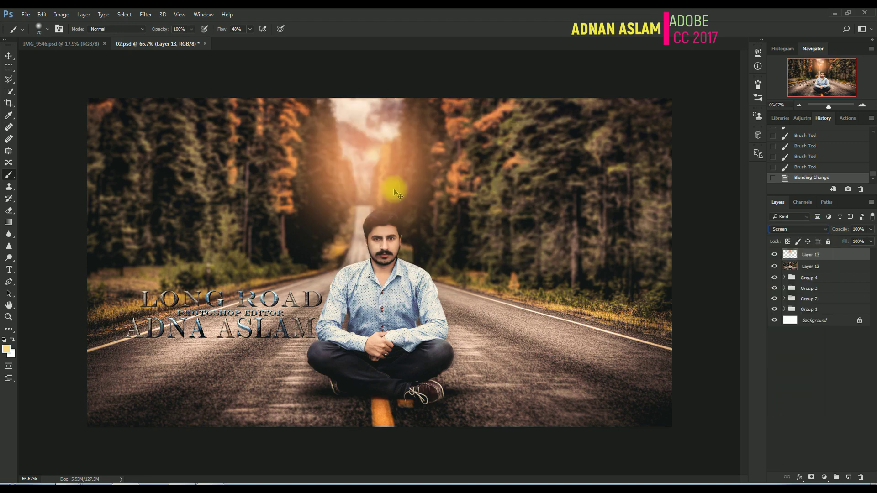
pyautogui.hotkey('ctrl', 't')
pyautogui.moveTo(493, 285); pyautogui.dragTo(529, 311)
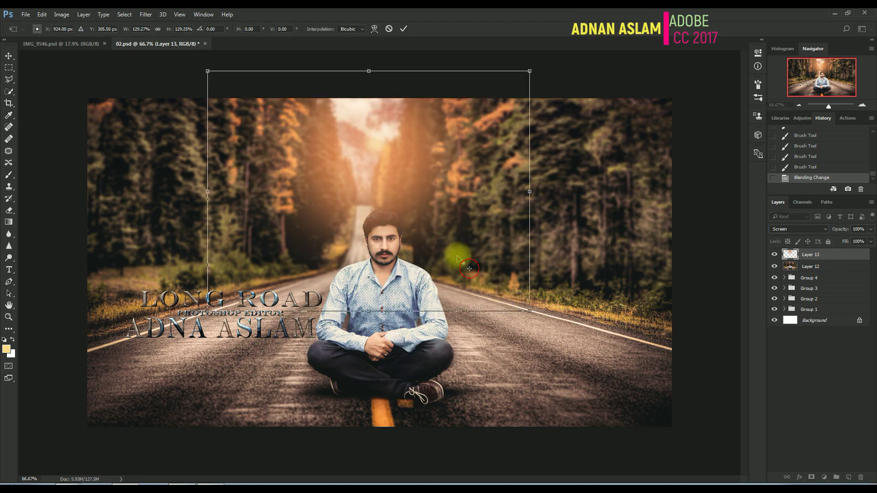
pyautogui.moveTo(455, 235)
pyautogui.mouseDown()
pyautogui.moveTo(447, 208)
pyautogui.moveTo(449, 219)
pyautogui.mouseUp()
pyautogui.press('Return')
pyautogui.press('b')
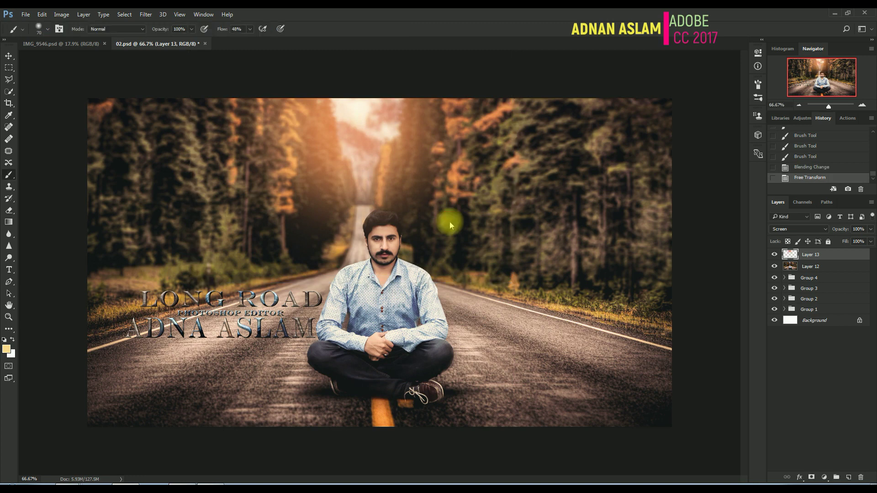
# Apply a Gaussian Blur with a 44.3 pixel radius to the glow layer and select the merged image layer beneath it
pyautogui.hotkey('alt', 't')
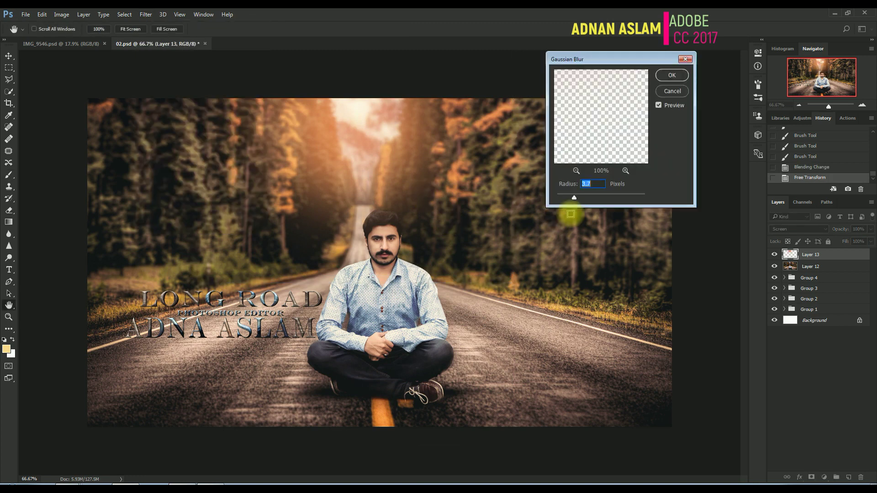
pyautogui.moveTo(596, 196); pyautogui.dragTo(604, 197)
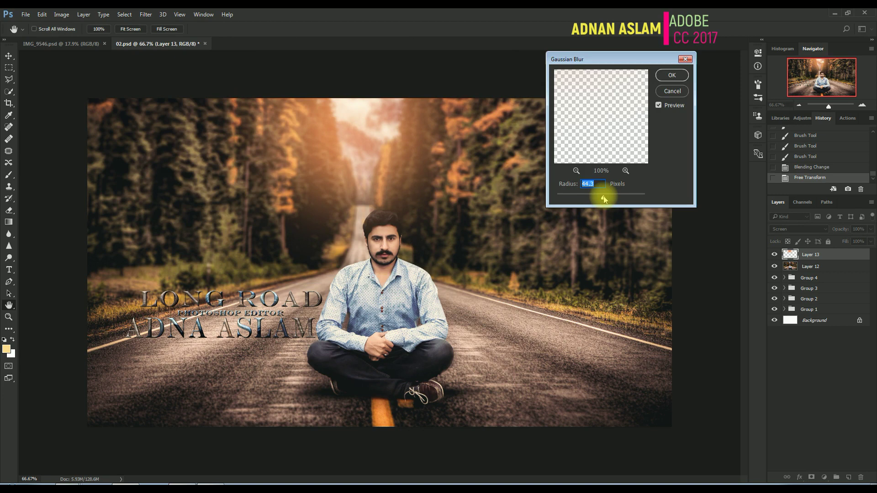
pyautogui.press('Return')
pyautogui.click(812, 266)
pyautogui.press('v')
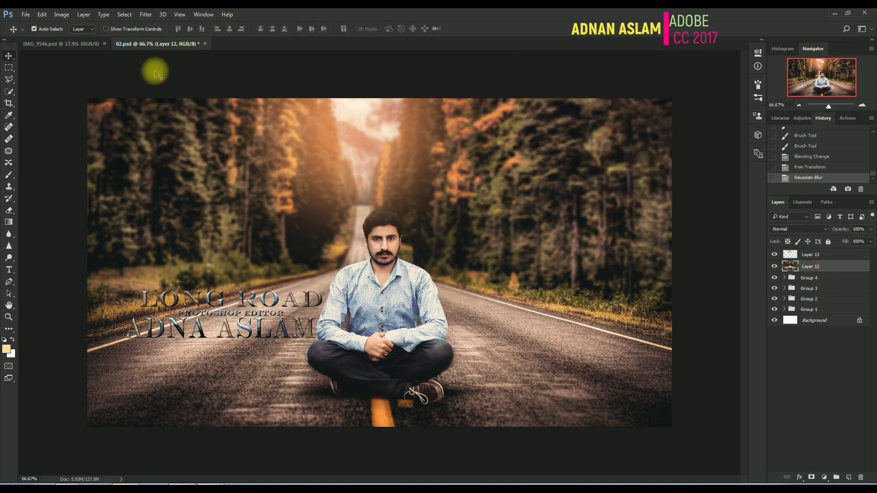
# Apply a Camera Raw Filter to the merged image layer with Exposure +0.40, Contrast +9, Blacks +4 and Vibrance +13
pyautogui.click(145, 14)
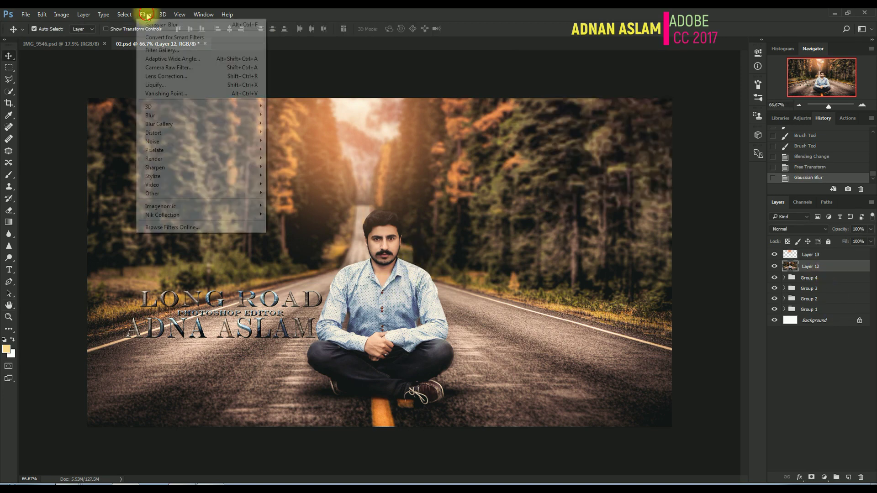
pyautogui.click(168, 67)
pyautogui.moveTo(670, 197); pyautogui.dragTo(675, 210)
pyautogui.click(670, 267)
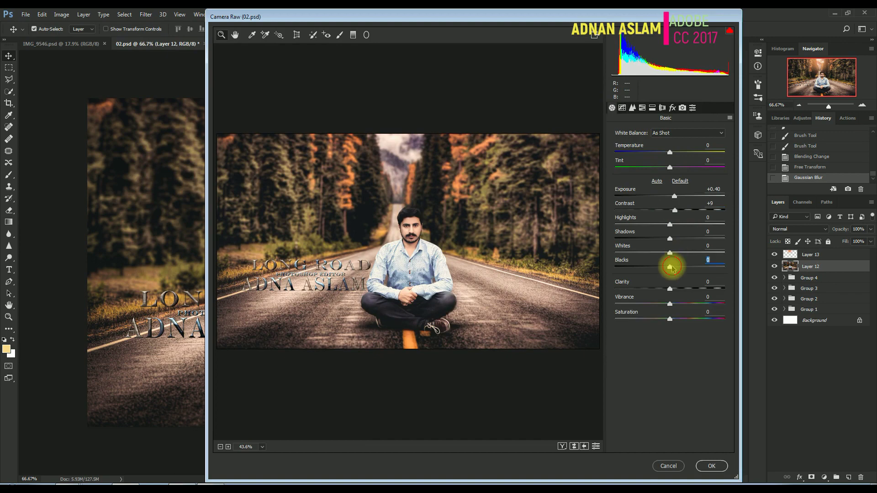
pyautogui.moveTo(670, 266); pyautogui.dragTo(672, 266)
pyautogui.moveTo(670, 303); pyautogui.dragTo(677, 303)
pyautogui.click(715, 470)
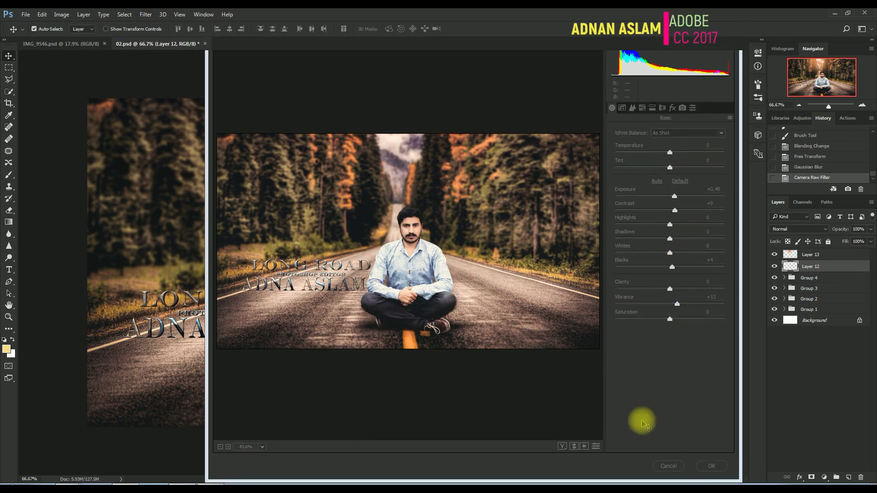
# Compare the image before and after the Camera Raw correction, and examine the seated man up close
pyautogui.hotkey('ctrl', 'z')
pyautogui.hotkey('ctrl', 'z')
pyautogui.hotkey('ctrl', 'z')
pyautogui.hotkey('ctrl', 'z')
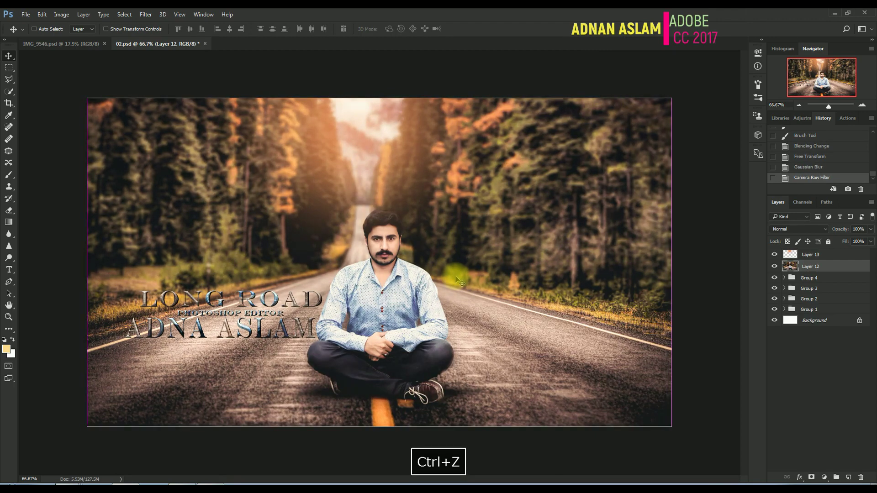
pyautogui.hotkey('ctrl', '0')
pyautogui.hotkey('ctrl', '-')
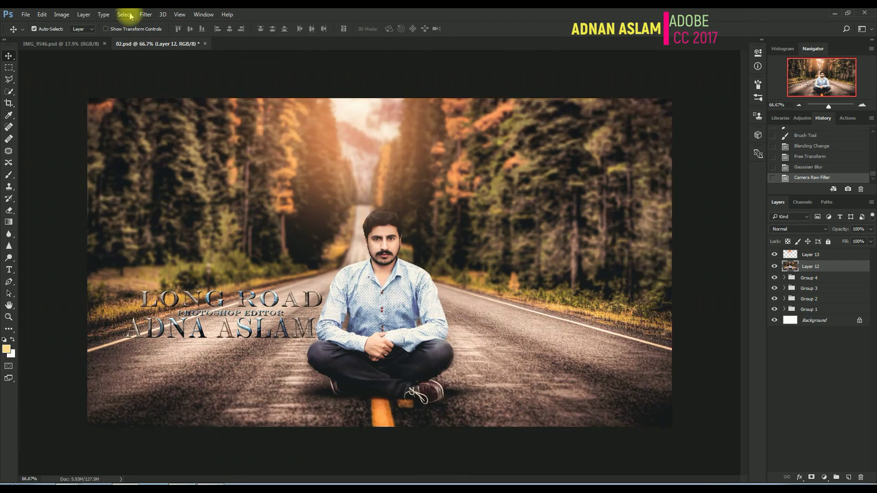
pyautogui.click(391, 254)
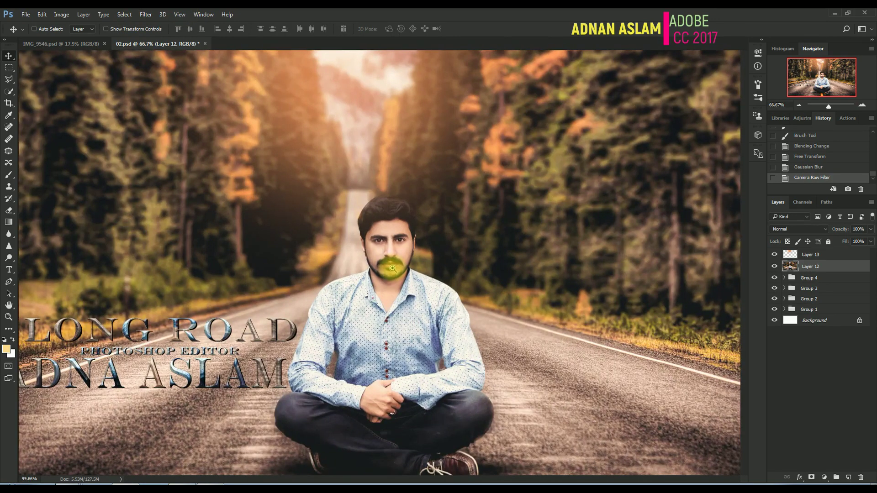
pyautogui.press('w')
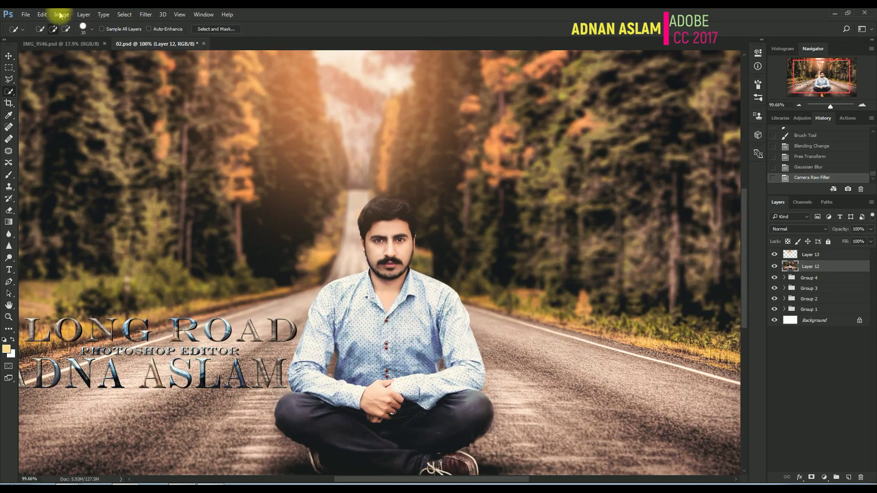
# Apply a second Camera Raw Filter to the merged image layer with Whites at -37, and compare before and after
pyautogui.click(145, 14)
pyautogui.click(175, 68)
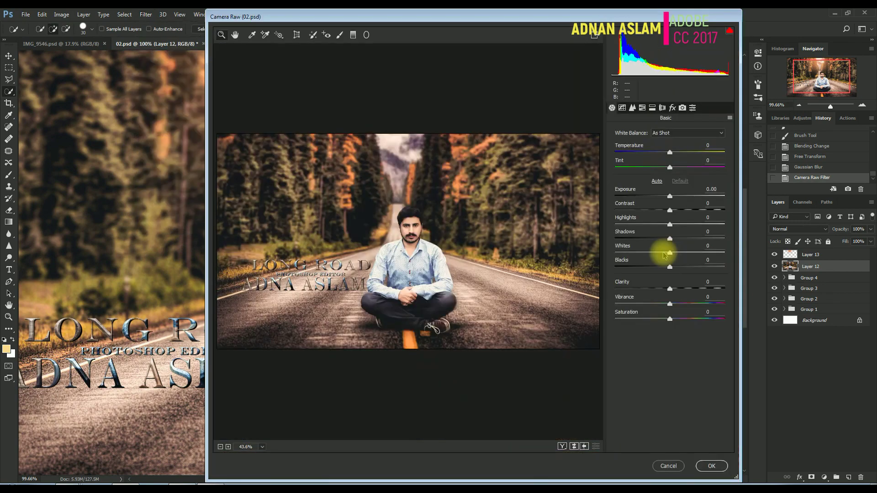
pyautogui.moveTo(666, 252); pyautogui.dragTo(651, 257)
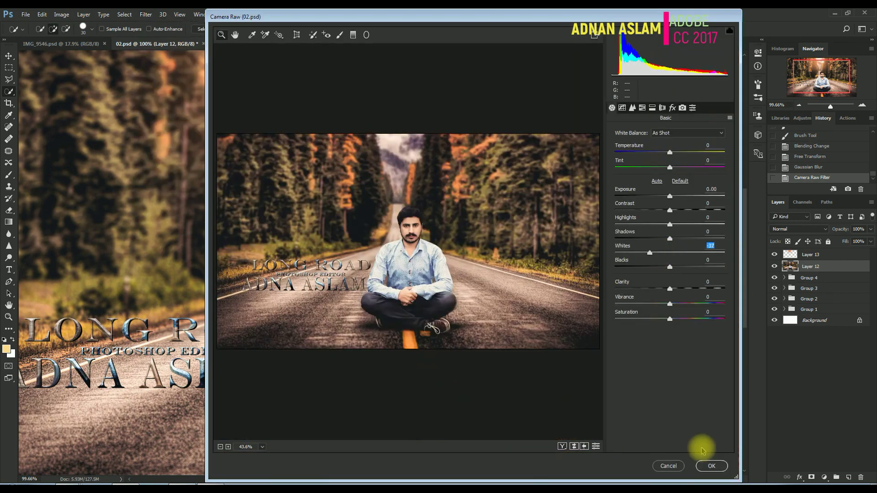
pyautogui.click(709, 466)
pyautogui.hotkey('ctrl', 'z')
pyautogui.hotkey('ctrl', 'z')
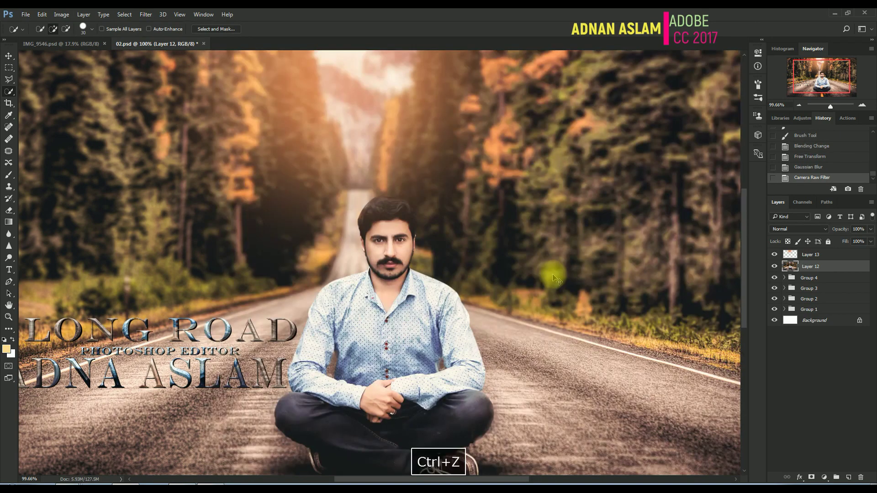
# Show the whole composite, return to the Move tool and save the document 02.psd
pyautogui.hotkey('ctrl', '-')
pyautogui.hotkey('ctrl', '-')
pyautogui.press('v')
pyautogui.hotkey('ctrl', 's')
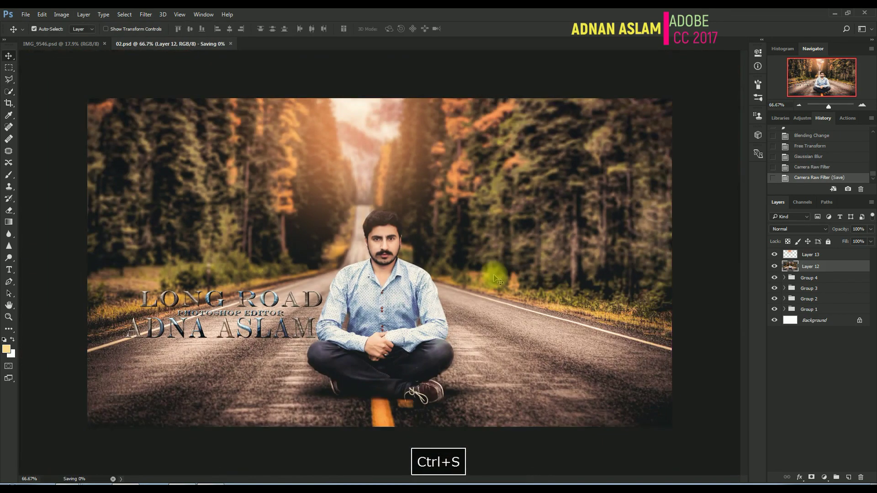